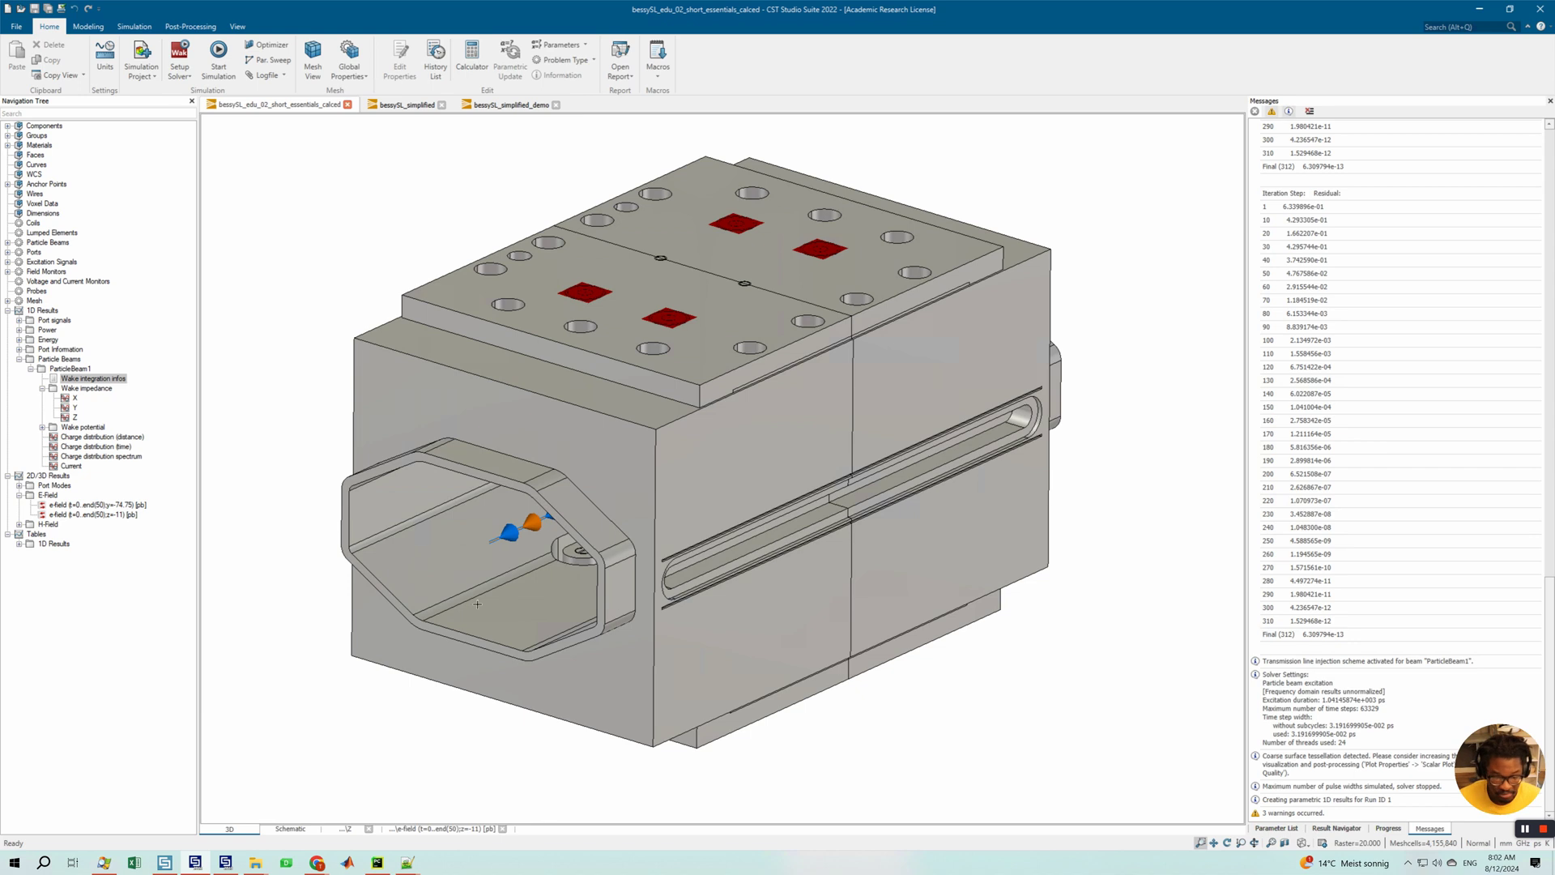
- Examine the stripline assembly from several angles, looking into the beam pipe opening and along the side slot
{"action": "left_click_drag", "start_coordinate": [510, 580], "coordinate": [631, 450]}
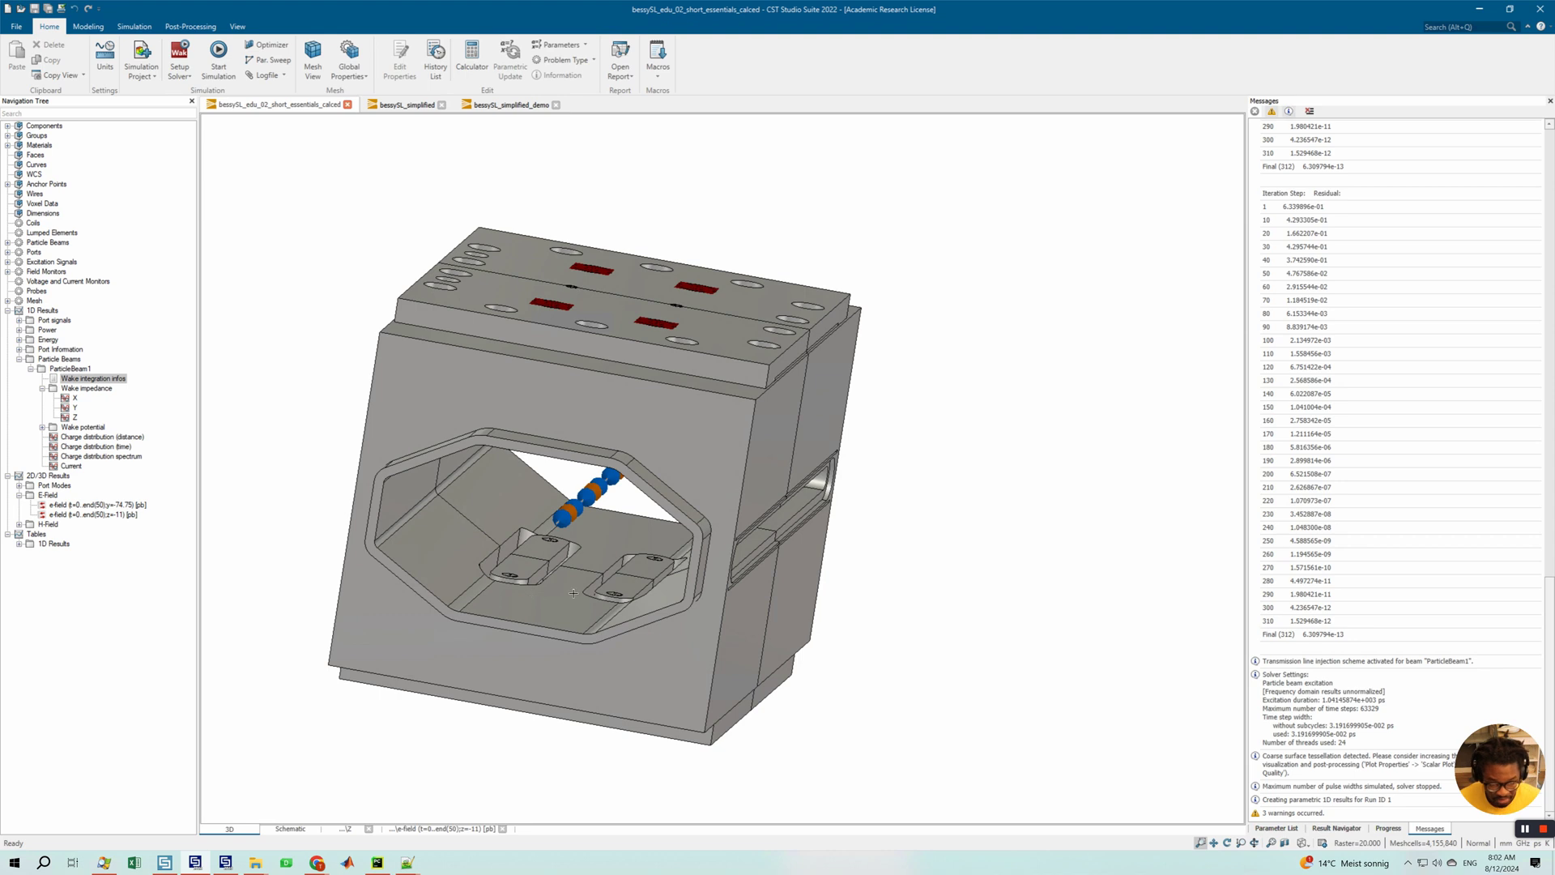
{"action": "left_click_drag", "start_coordinate": [778, 573], "coordinate": [693, 575]}
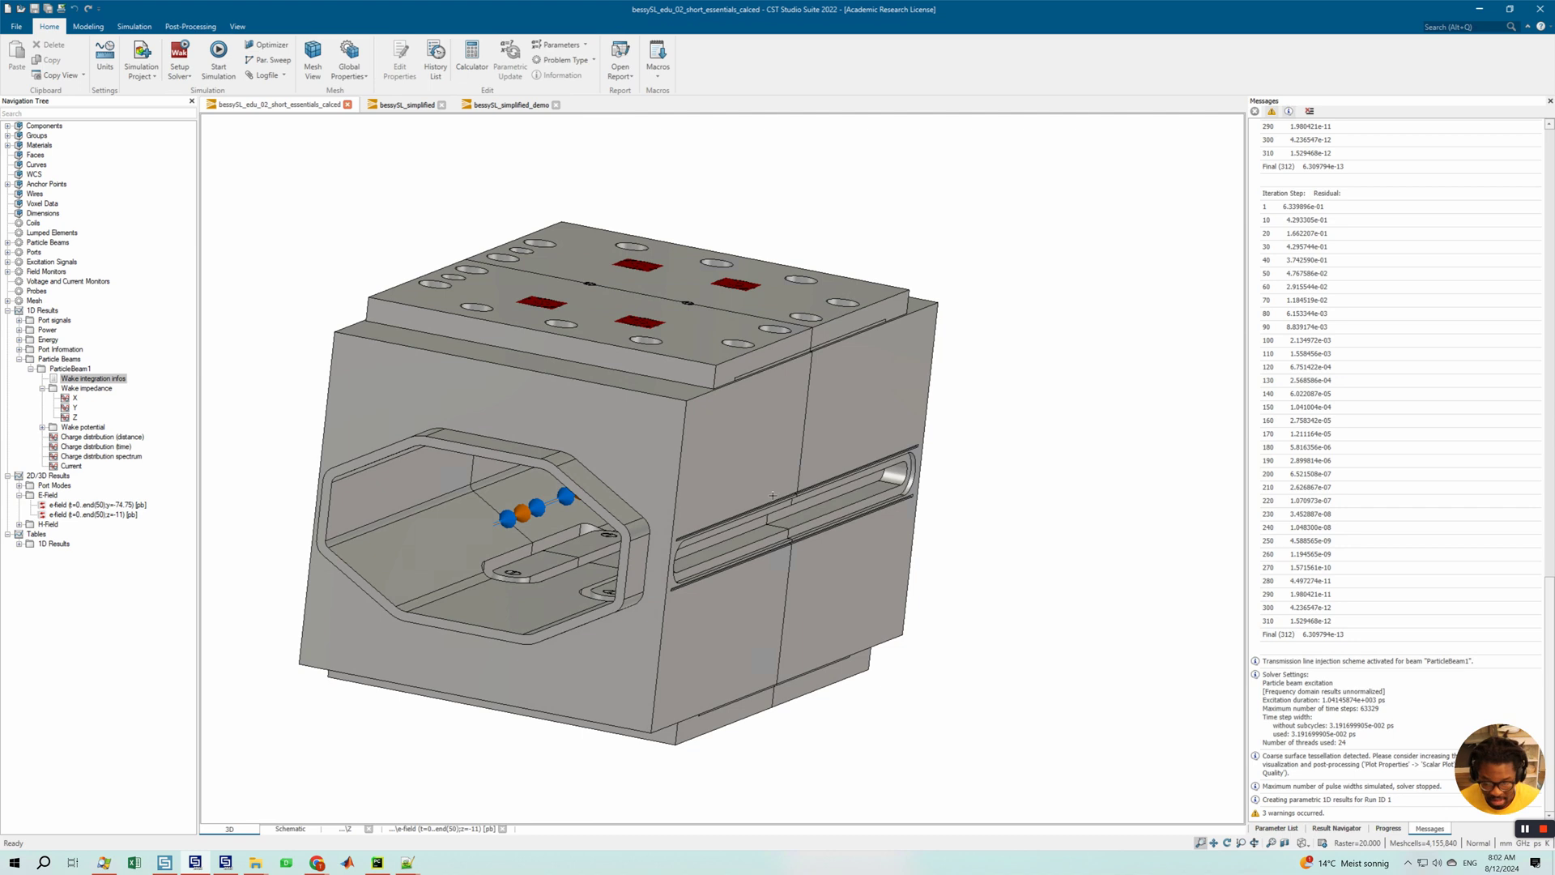
{"action": "middle_click_drag", "start_coordinate": [839, 471], "coordinate": [919, 454]}
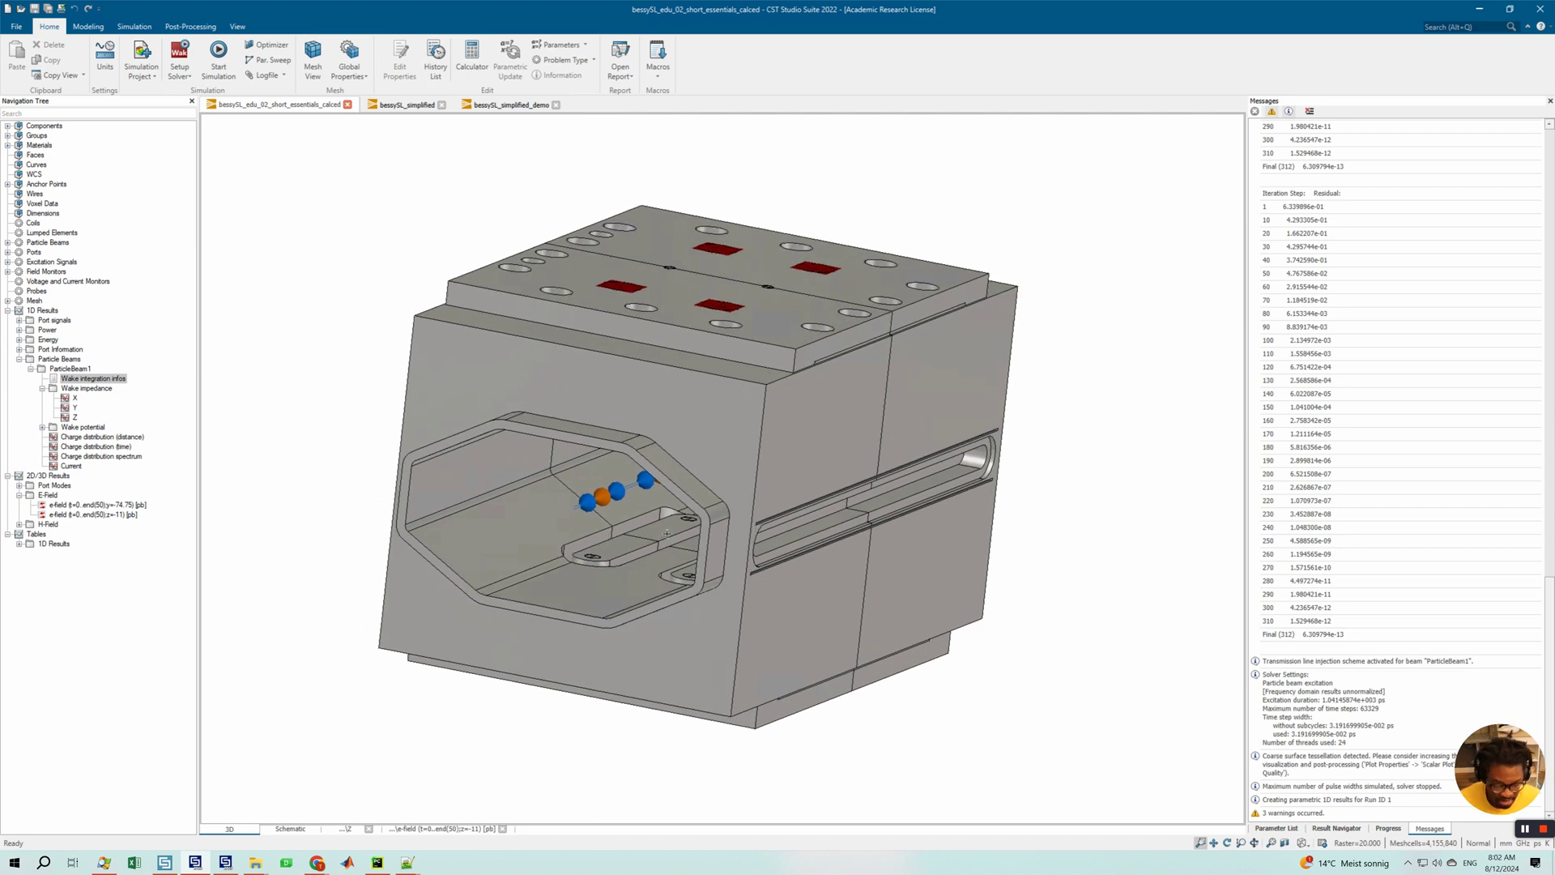
{"action": "mouse_move", "coordinate": [662, 531]}
{"action": "left_mouse_down"}
{"action": "mouse_move", "coordinate": [648, 513]}
{"action": "mouse_move", "coordinate": [641, 527]}
{"action": "mouse_move", "coordinate": [672, 531]}
{"action": "left_mouse_up"}
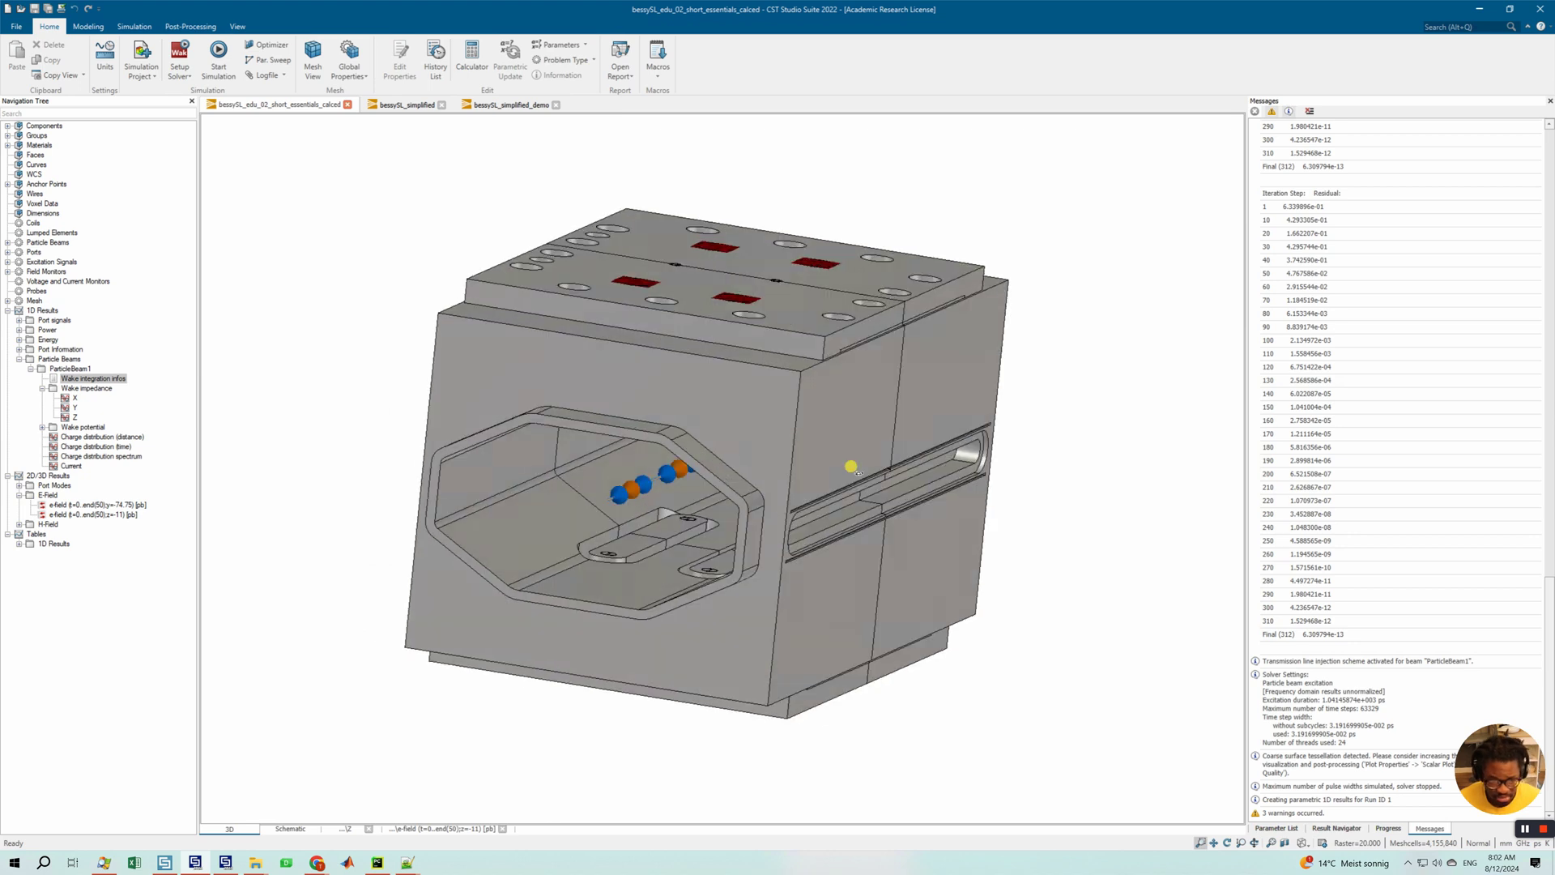
{"action": "left_click_drag", "start_coordinate": [843, 462], "coordinate": [786, 334]}
{"action": "middle_click_drag", "start_coordinate": [857, 377], "coordinate": [832, 401]}
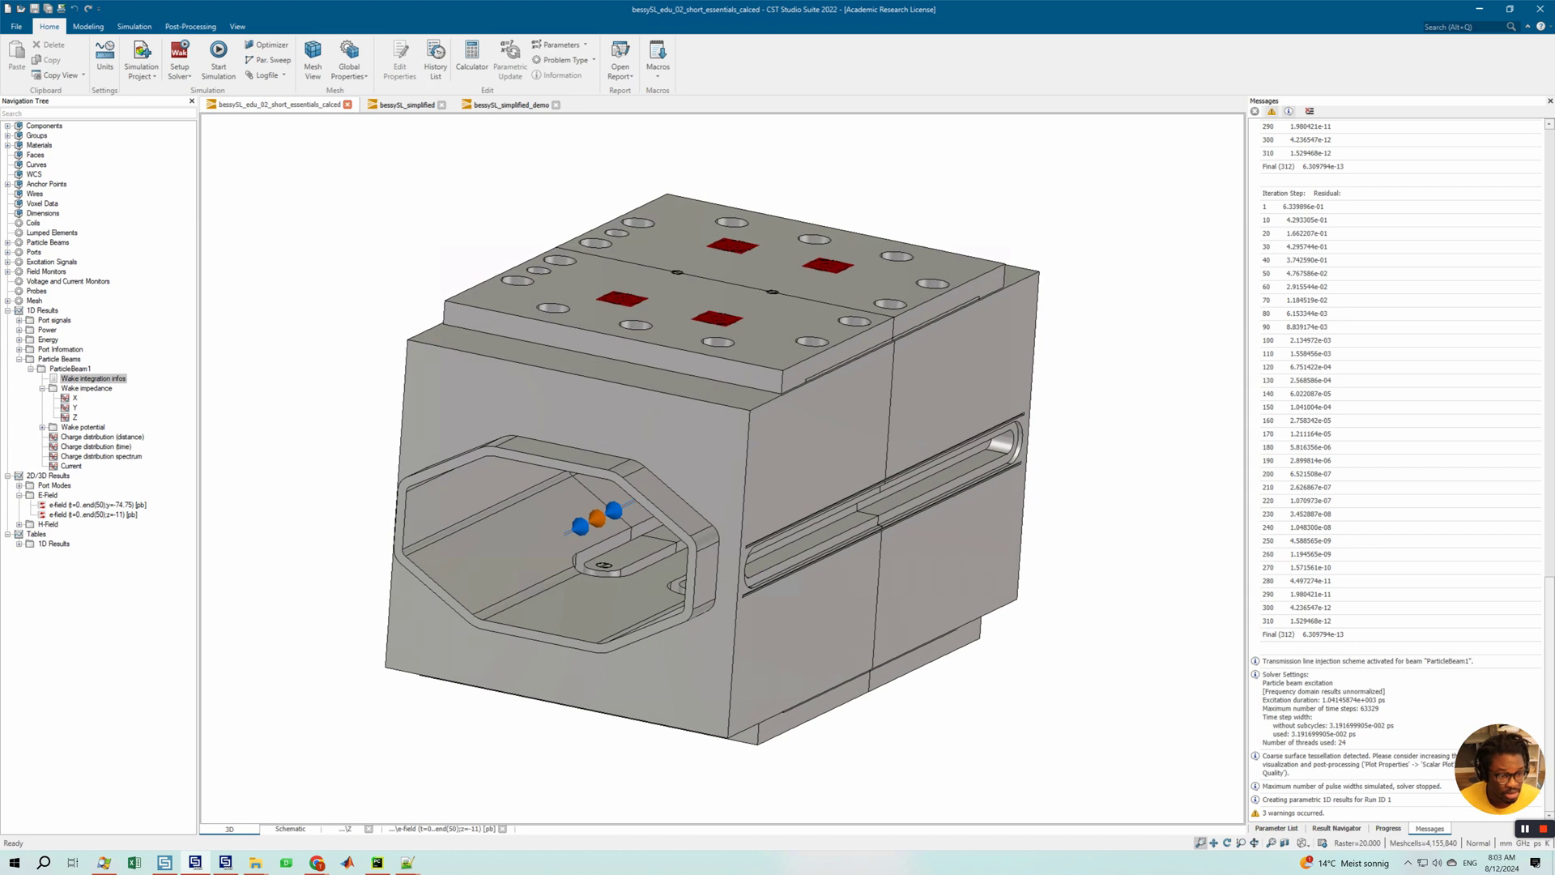
- Highlight the yhighGroup component of R_MDI_5130_STRIP_ASM and examine that half of the assembly from the side
{"action": "left_click", "coordinate": [7, 126]}
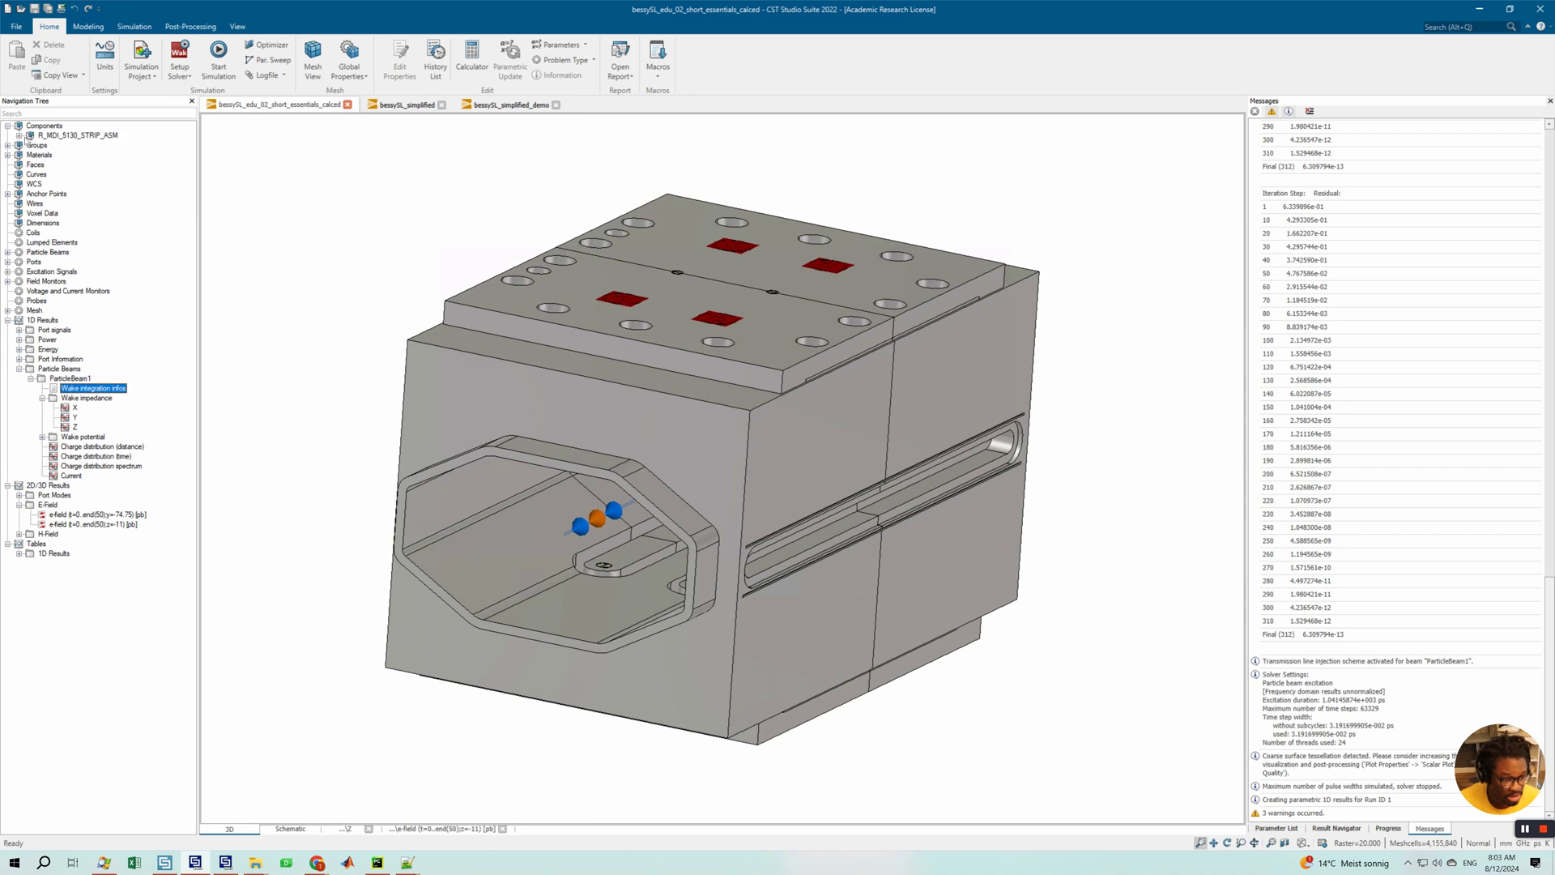
{"action": "left_click", "coordinate": [19, 135]}
{"action": "left_click", "coordinate": [66, 145]}
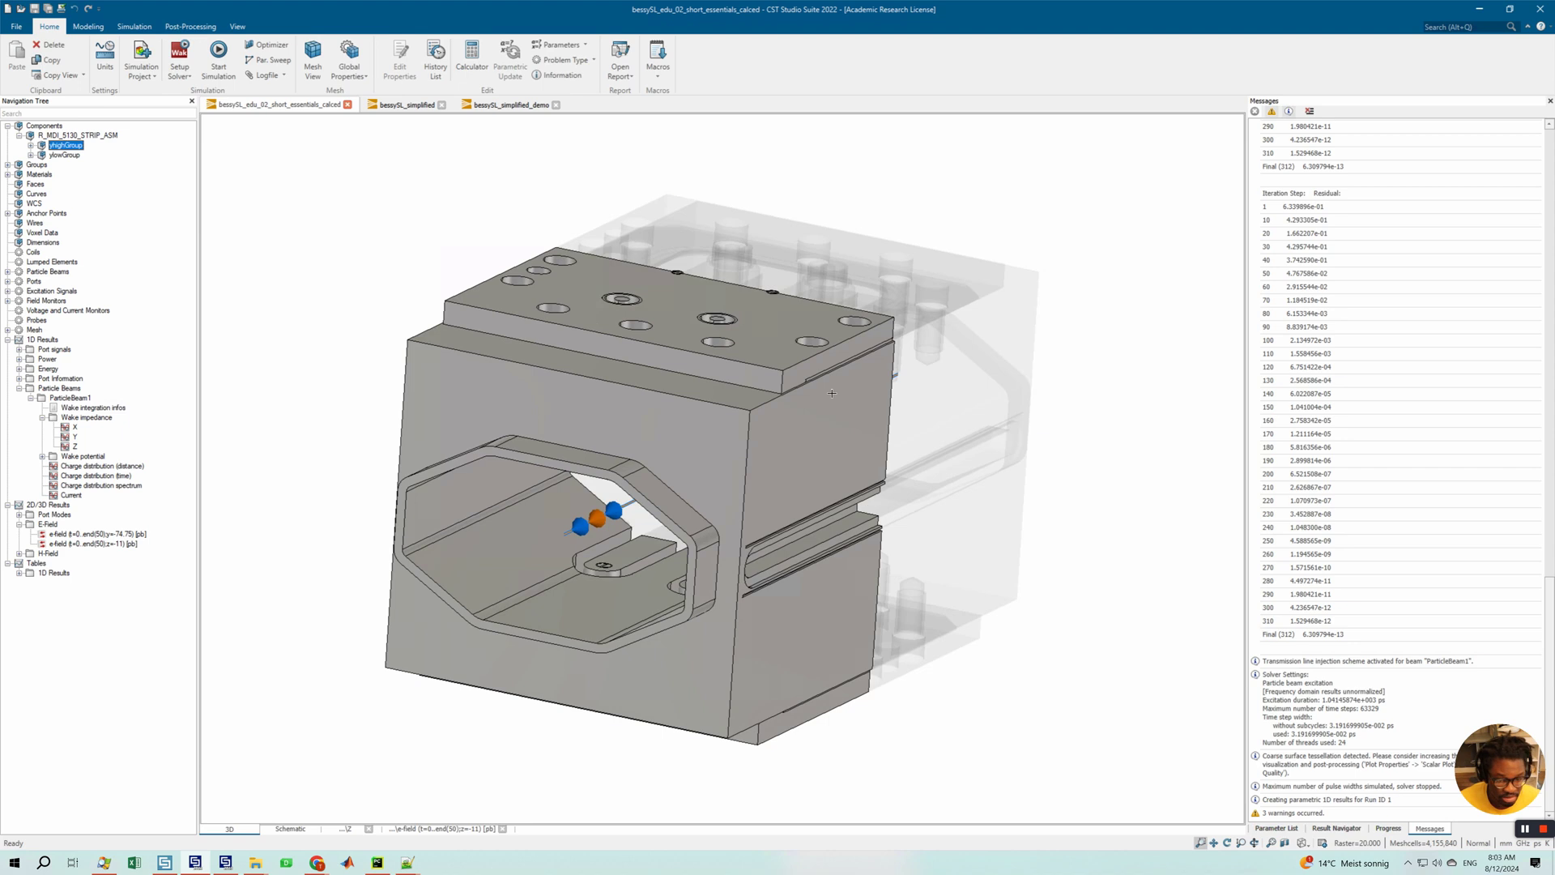
{"action": "mouse_move", "coordinate": [822, 384]}
{"action": "left_mouse_down"}
{"action": "mouse_move", "coordinate": [918, 417]}
{"action": "mouse_move", "coordinate": [947, 406]}
{"action": "mouse_move", "coordinate": [900, 515]}
{"action": "left_mouse_up"}
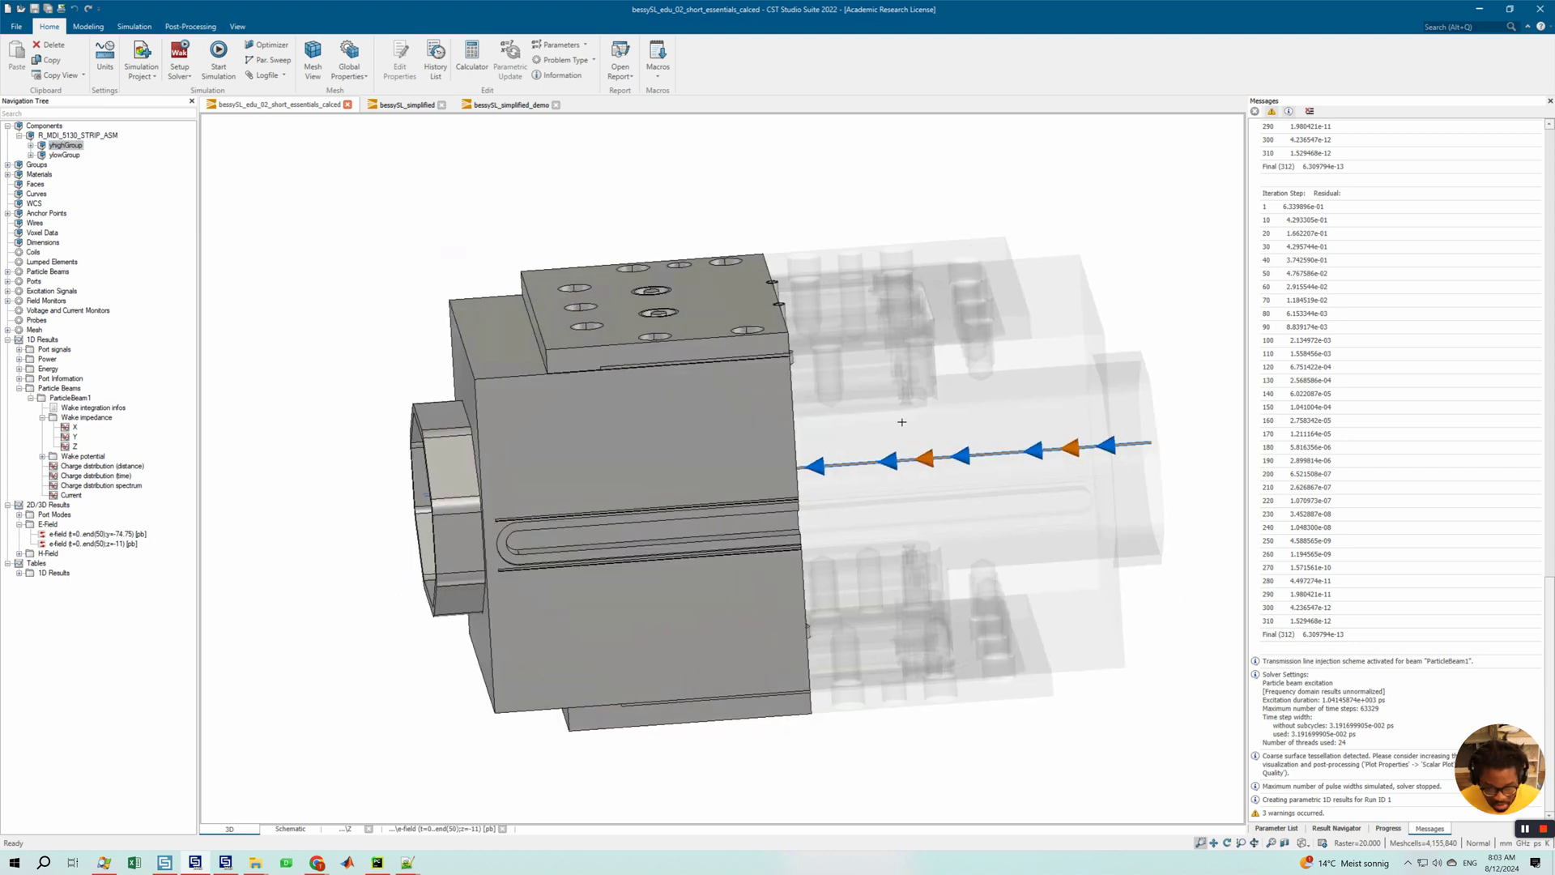
{"action": "left_click_drag", "start_coordinate": [809, 404], "coordinate": [648, 417]}
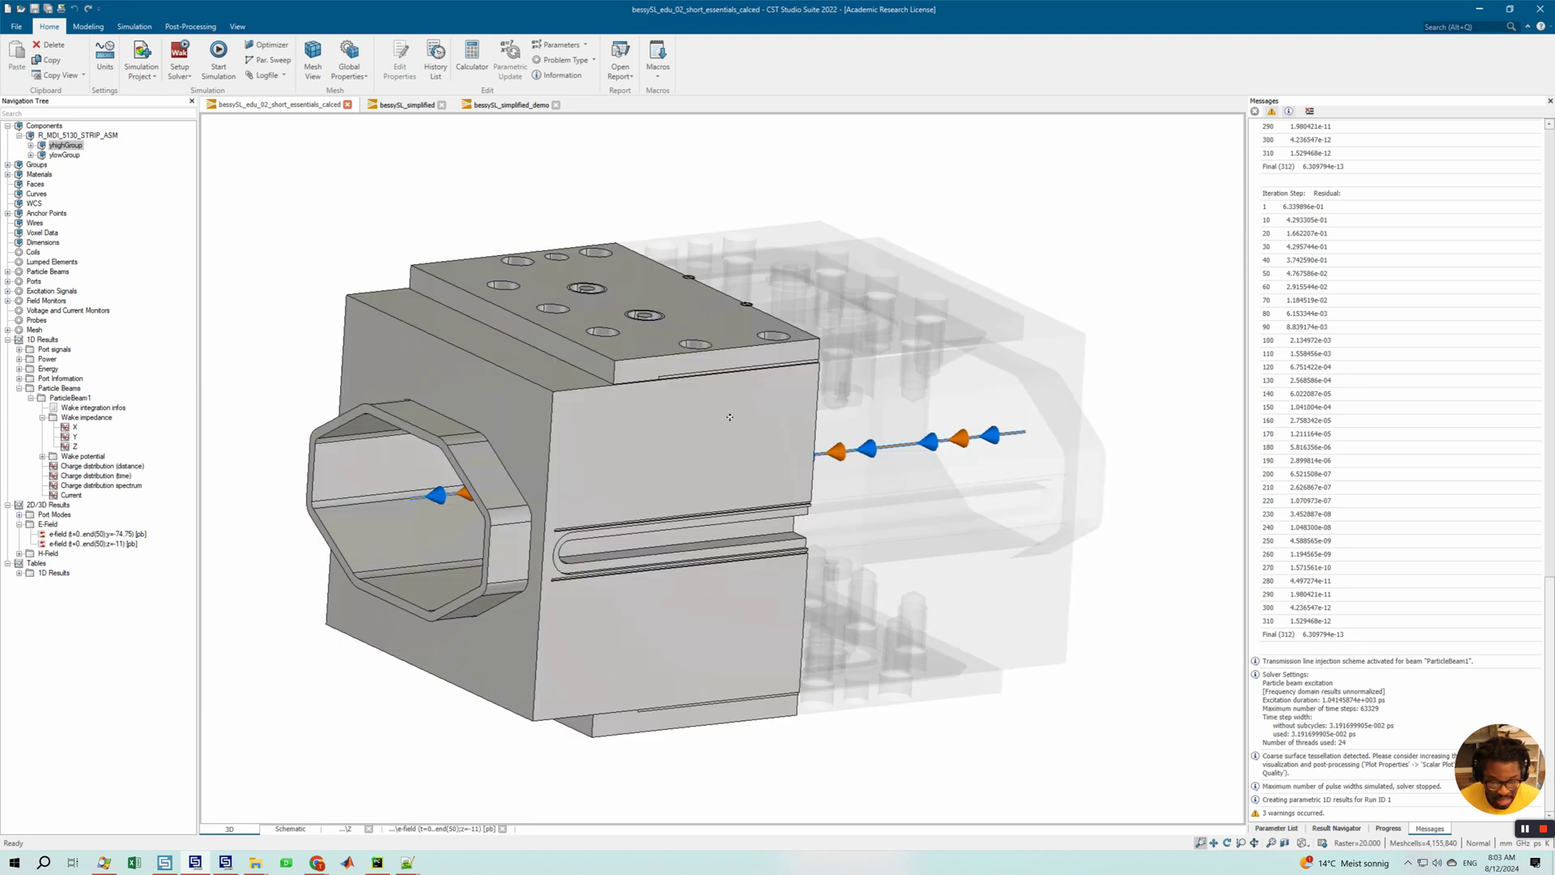
- Highlight the whole R_MDI_5130_STRIP_ASM component, view it from different angles, and collapse the wake impedance results
{"action": "left_click", "coordinate": [55, 135]}
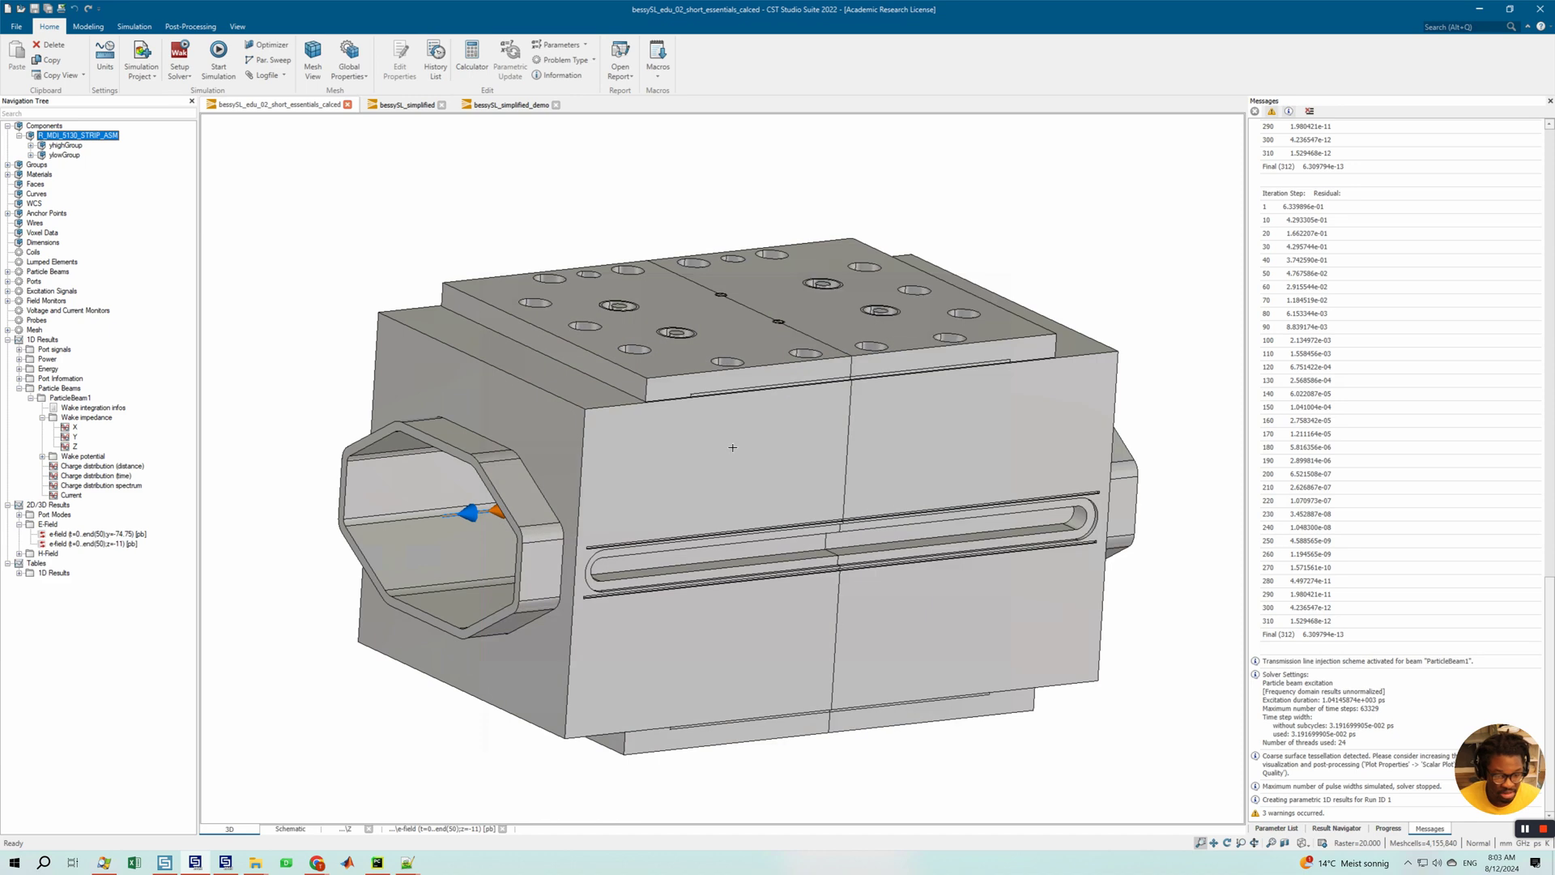
{"action": "left_click_drag", "start_coordinate": [671, 433], "coordinate": [778, 457]}
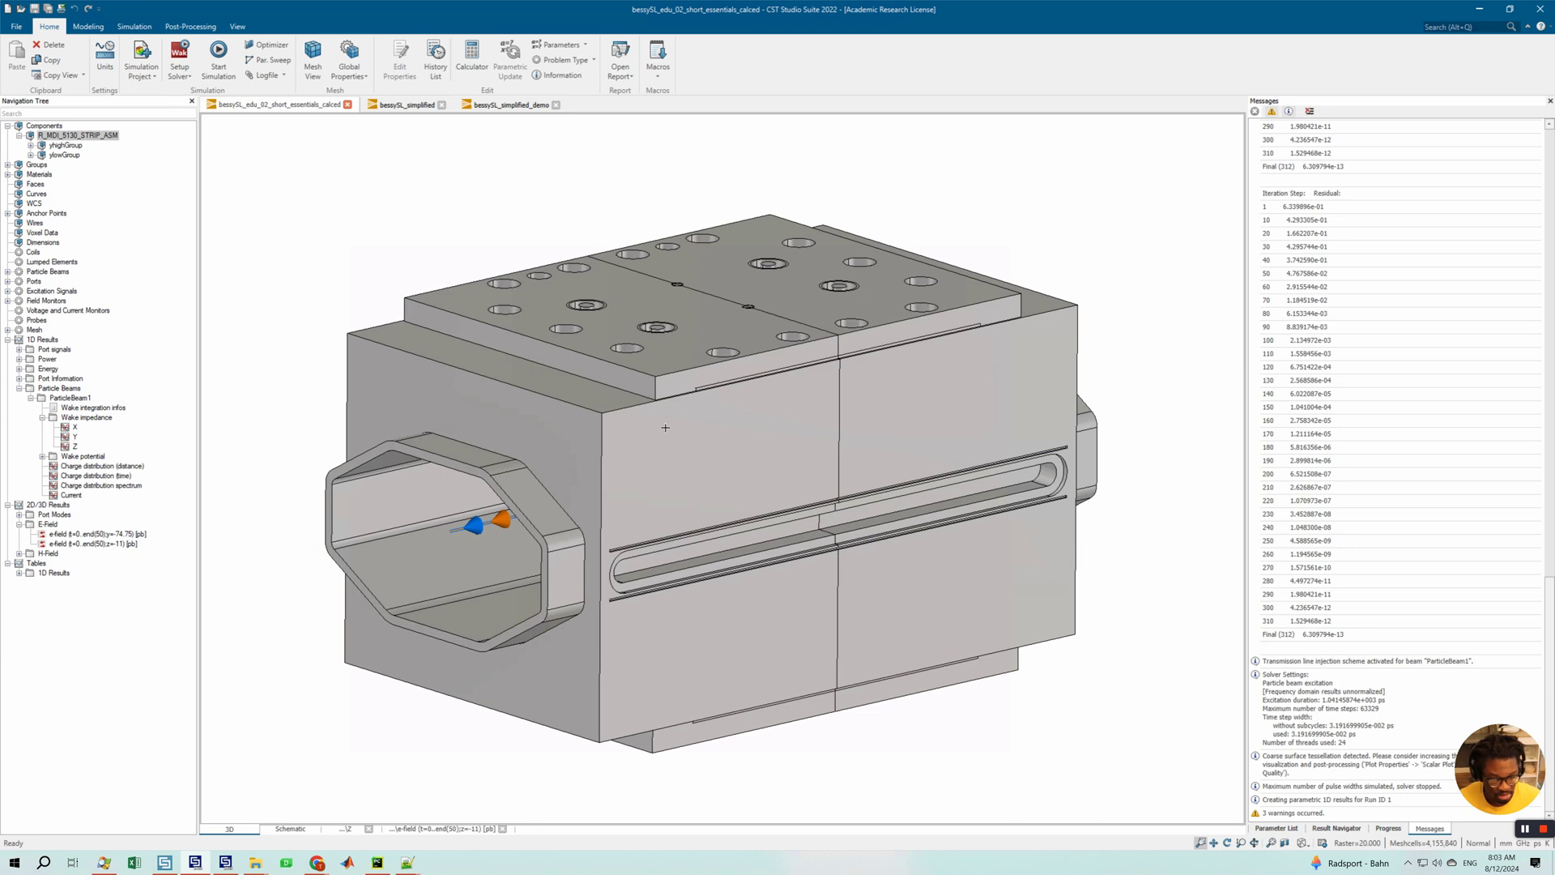
{"action": "left_click_drag", "start_coordinate": [615, 478], "coordinate": [131, 375]}
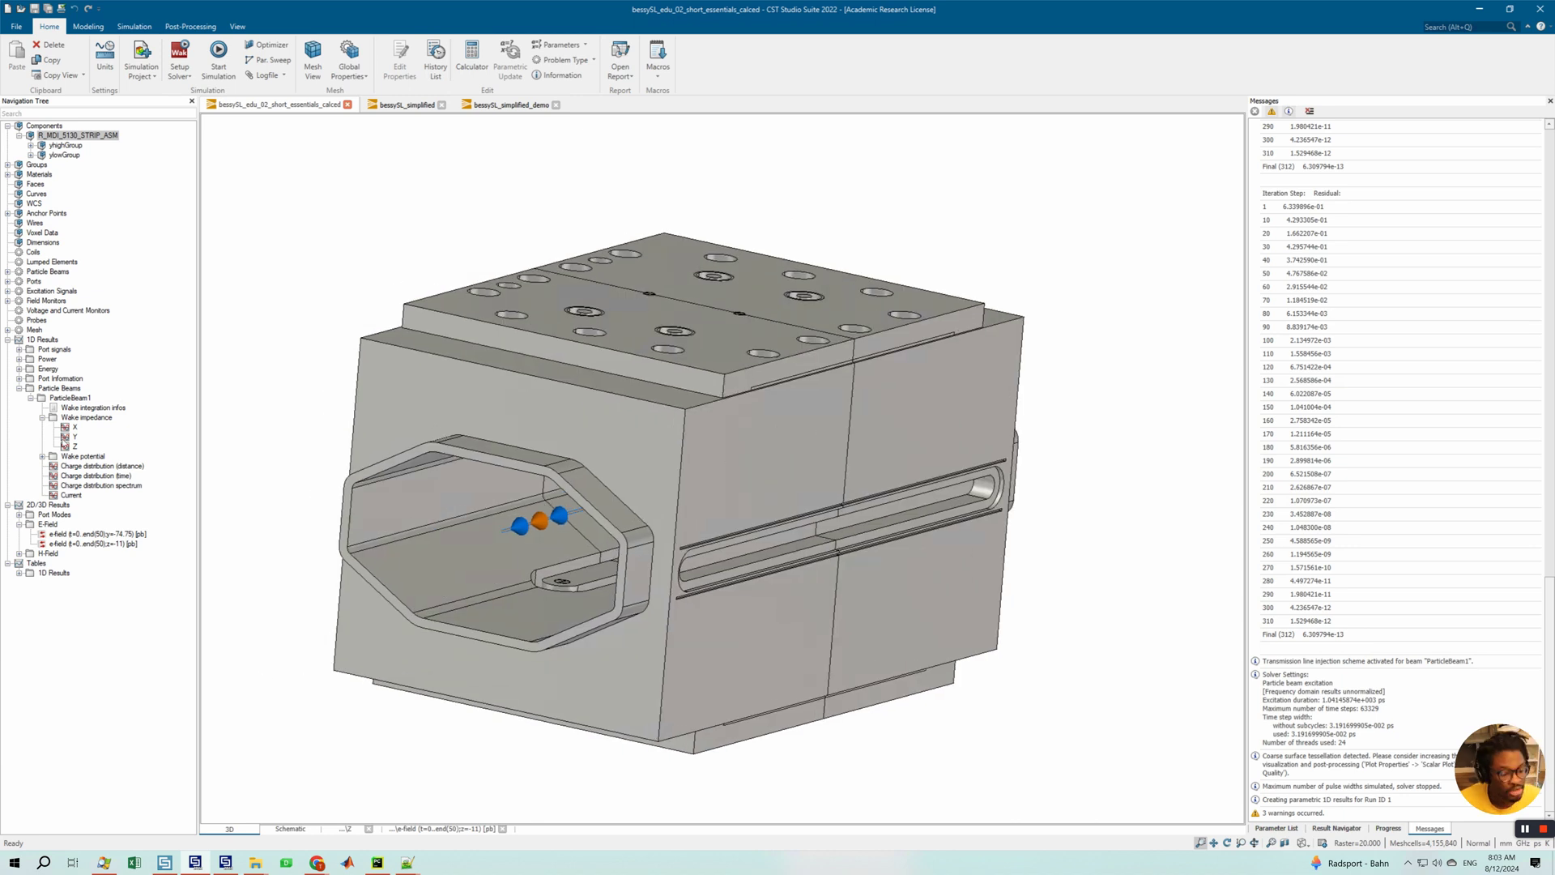
{"action": "left_click", "coordinate": [42, 417]}
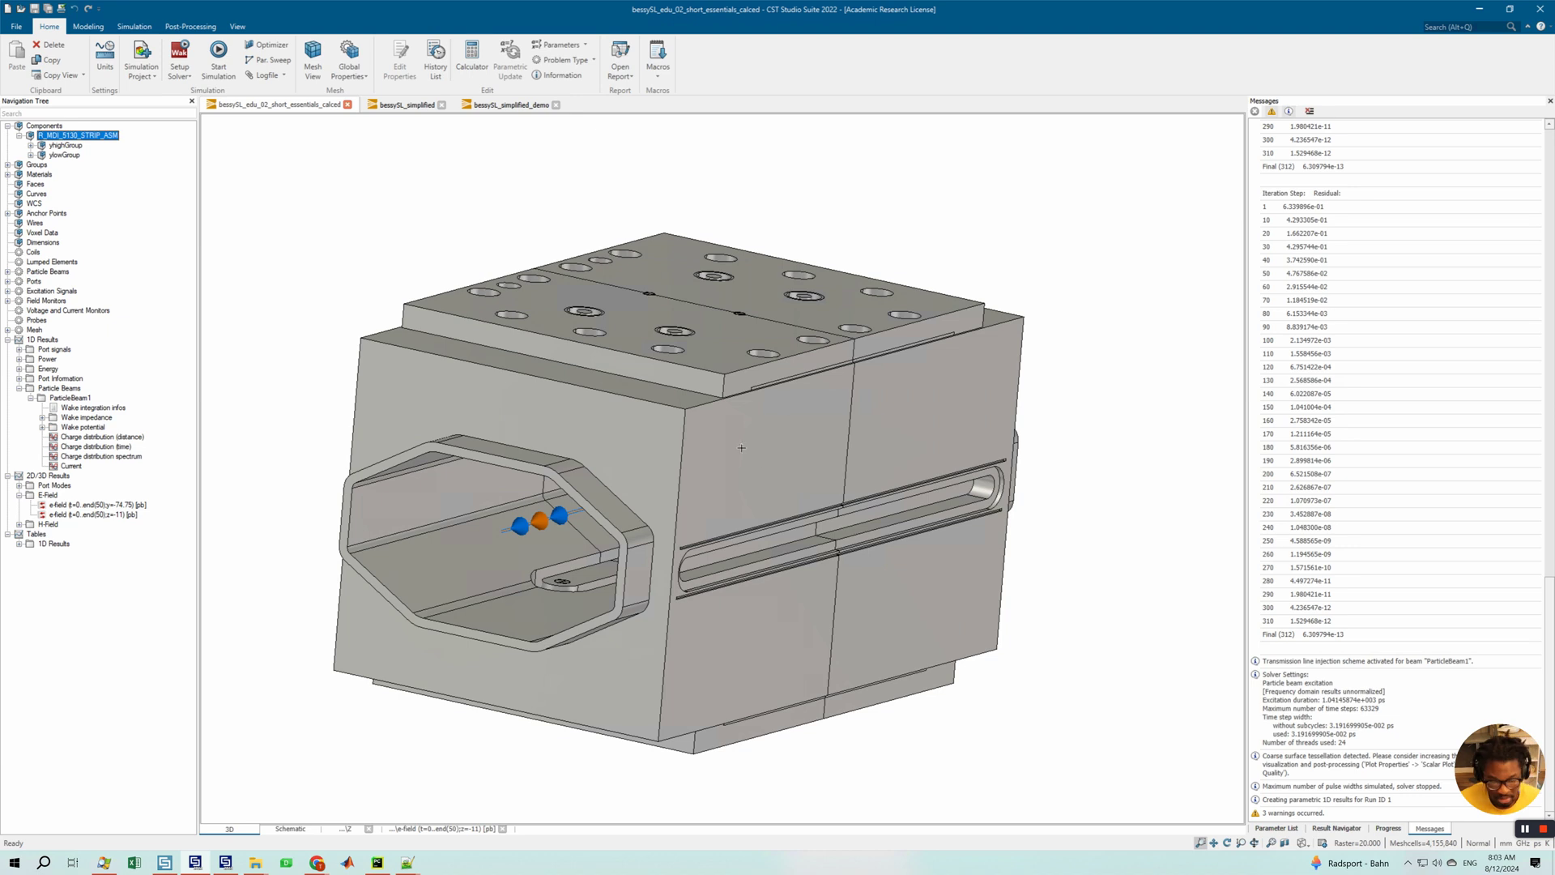
{"action": "left_click_drag", "start_coordinate": [751, 448], "coordinate": [623, 461]}
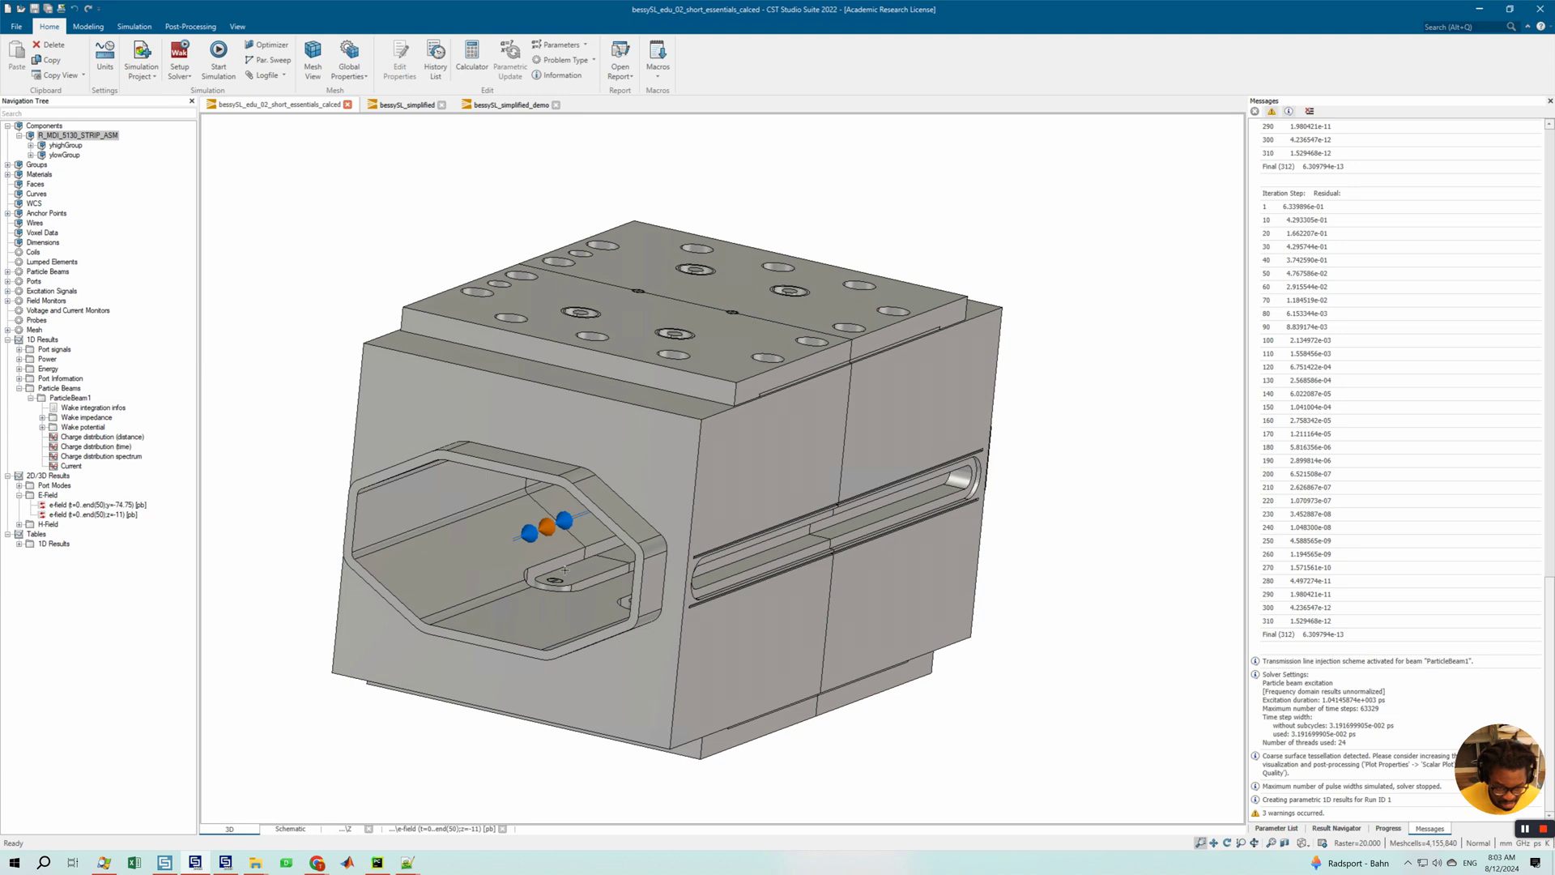
{"action": "left_click_drag", "start_coordinate": [564, 571], "coordinate": [303, 407]}
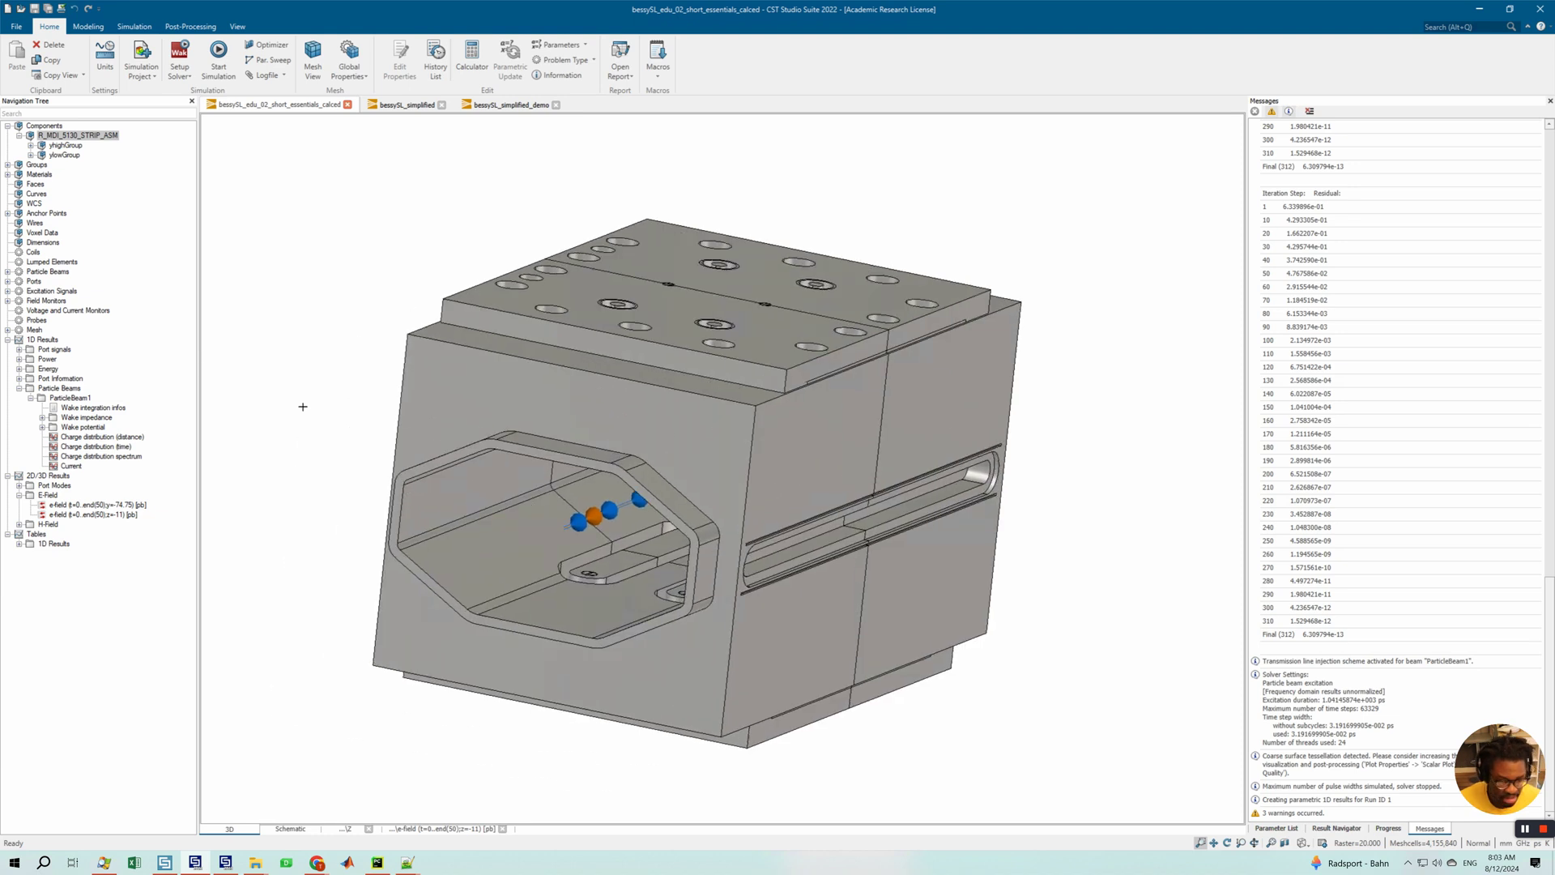
- Look up the wake loss factor in the wake integration infos, and check the hexahedral mesh properties
{"action": "double_click", "coordinate": [93, 408]}
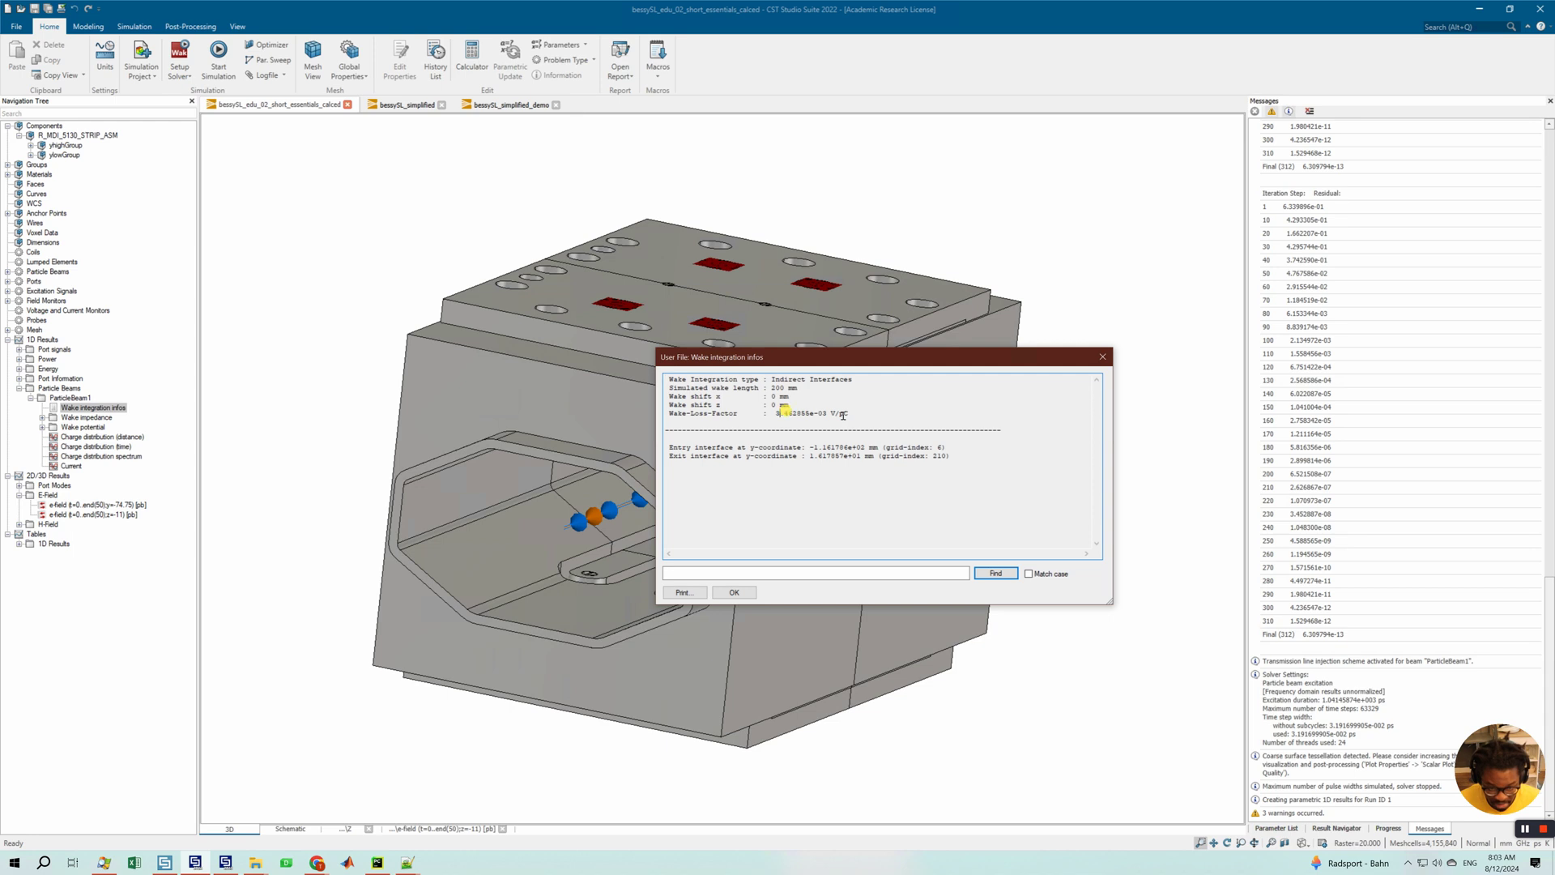
{"action": "left_click_drag", "start_coordinate": [779, 413], "coordinate": [851, 413]}
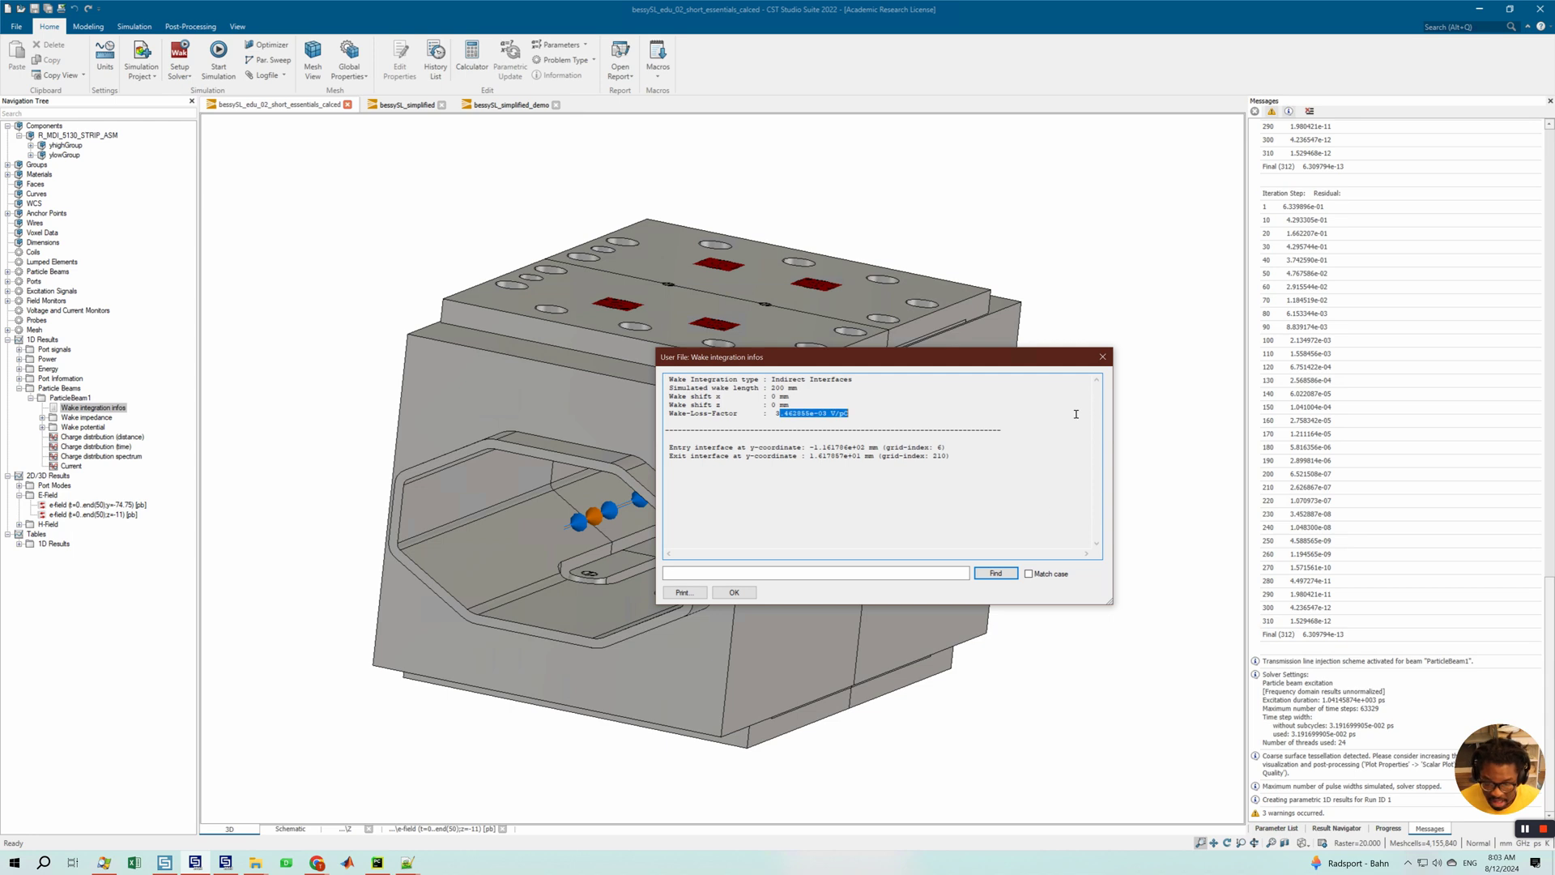
{"action": "left_click", "coordinate": [1102, 357]}
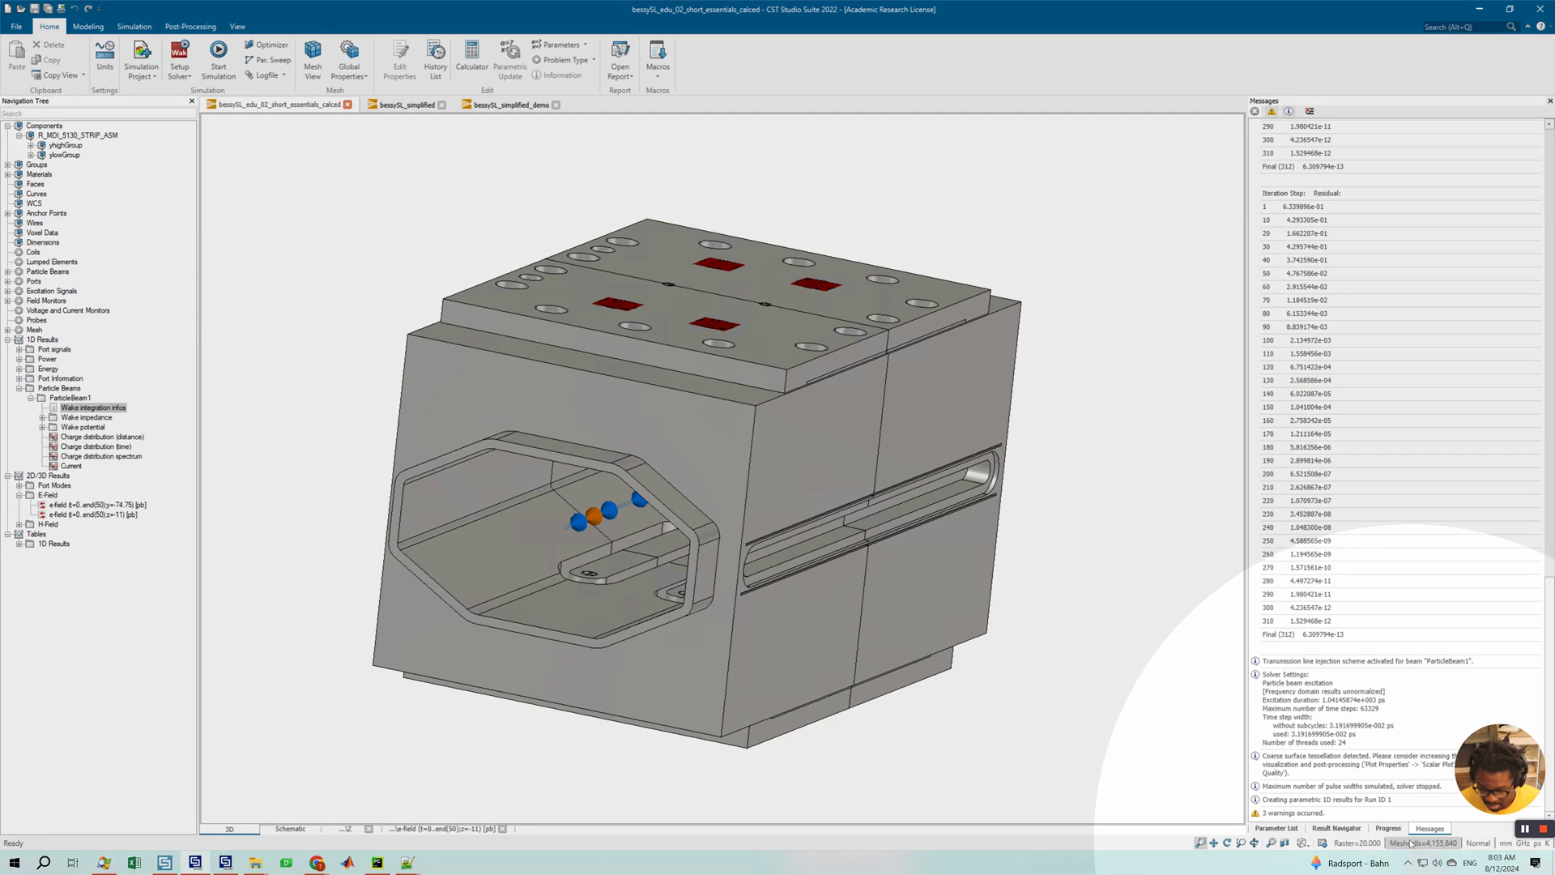
{"action": "double_click", "coordinate": [1410, 842]}
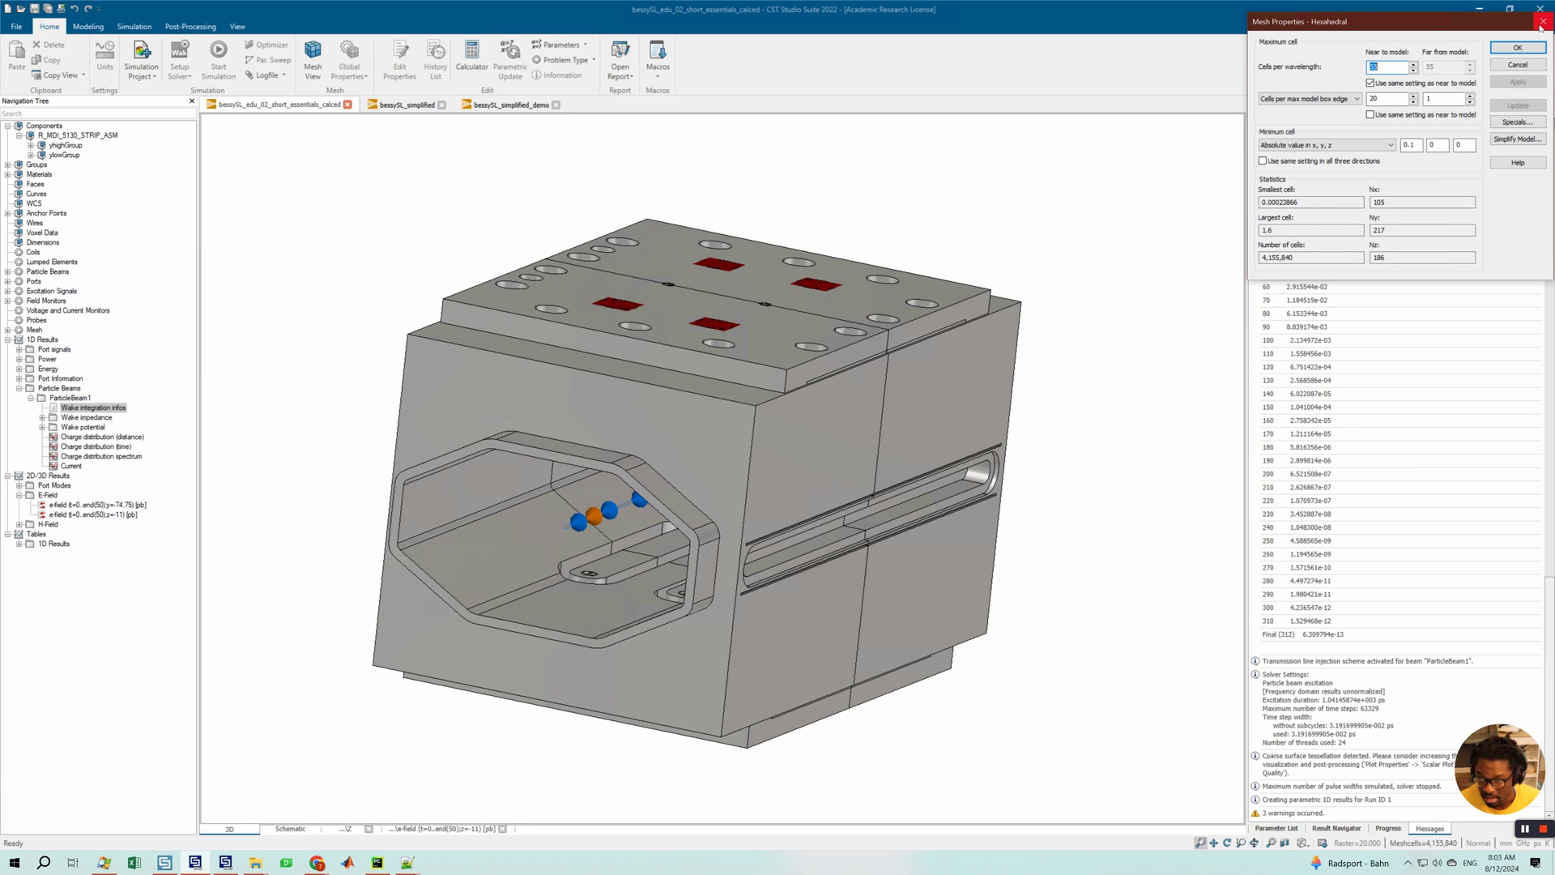
{"action": "left_click", "coordinate": [1542, 22]}
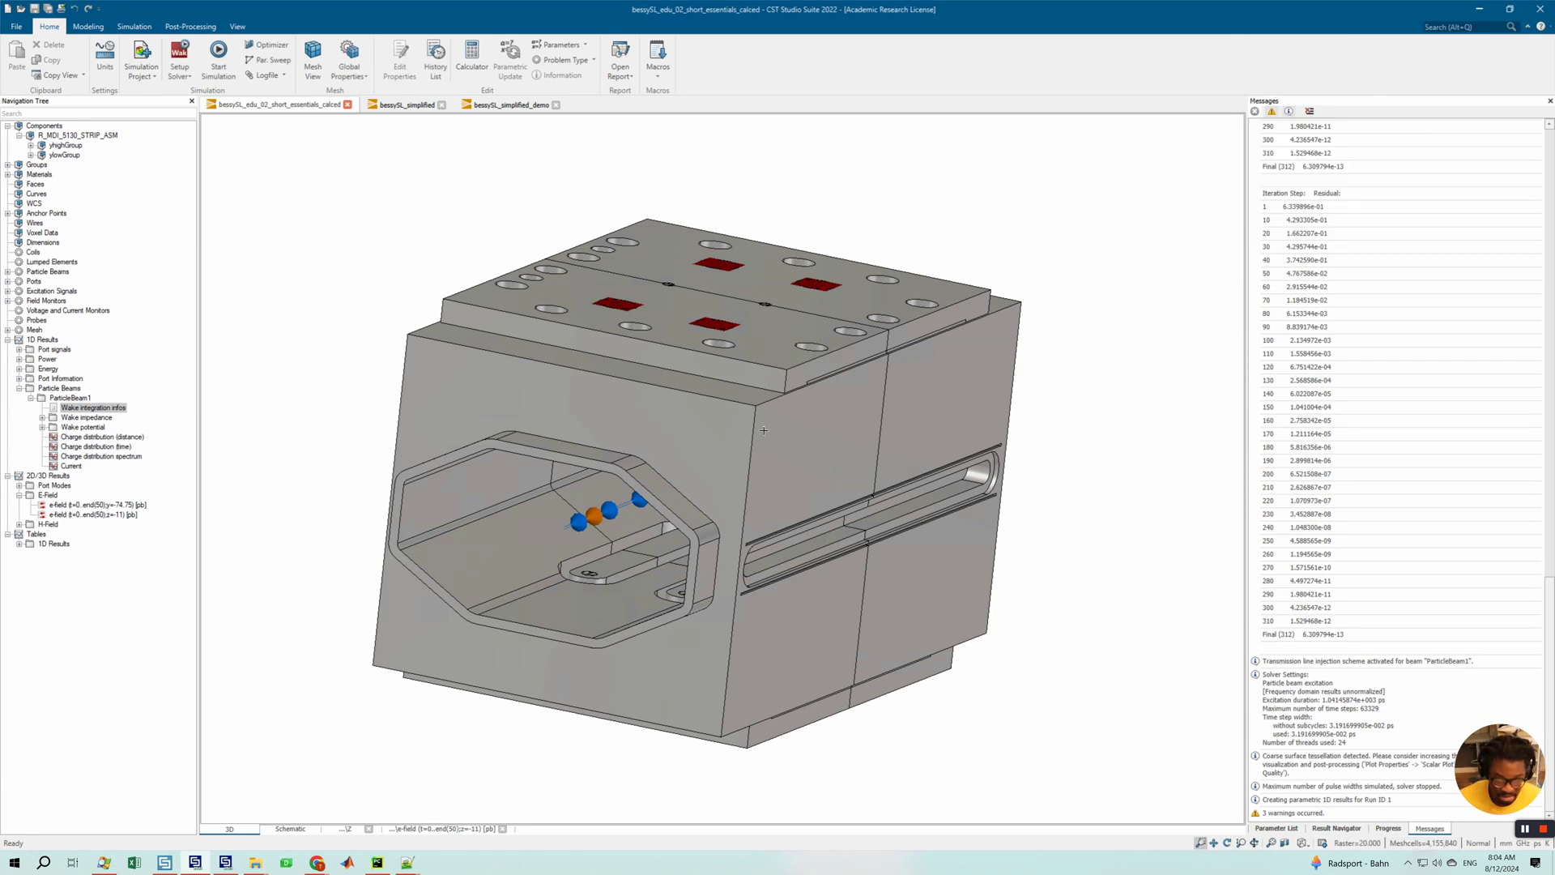
- Inspect the model's top face, beam axis and electrodes inside the pipe from changing viewpoints
{"action": "mouse_move", "coordinate": [783, 421]}
{"action": "left_mouse_down"}
{"action": "mouse_move", "coordinate": [778, 407]}
{"action": "mouse_move", "coordinate": [802, 405]}
{"action": "left_mouse_up"}
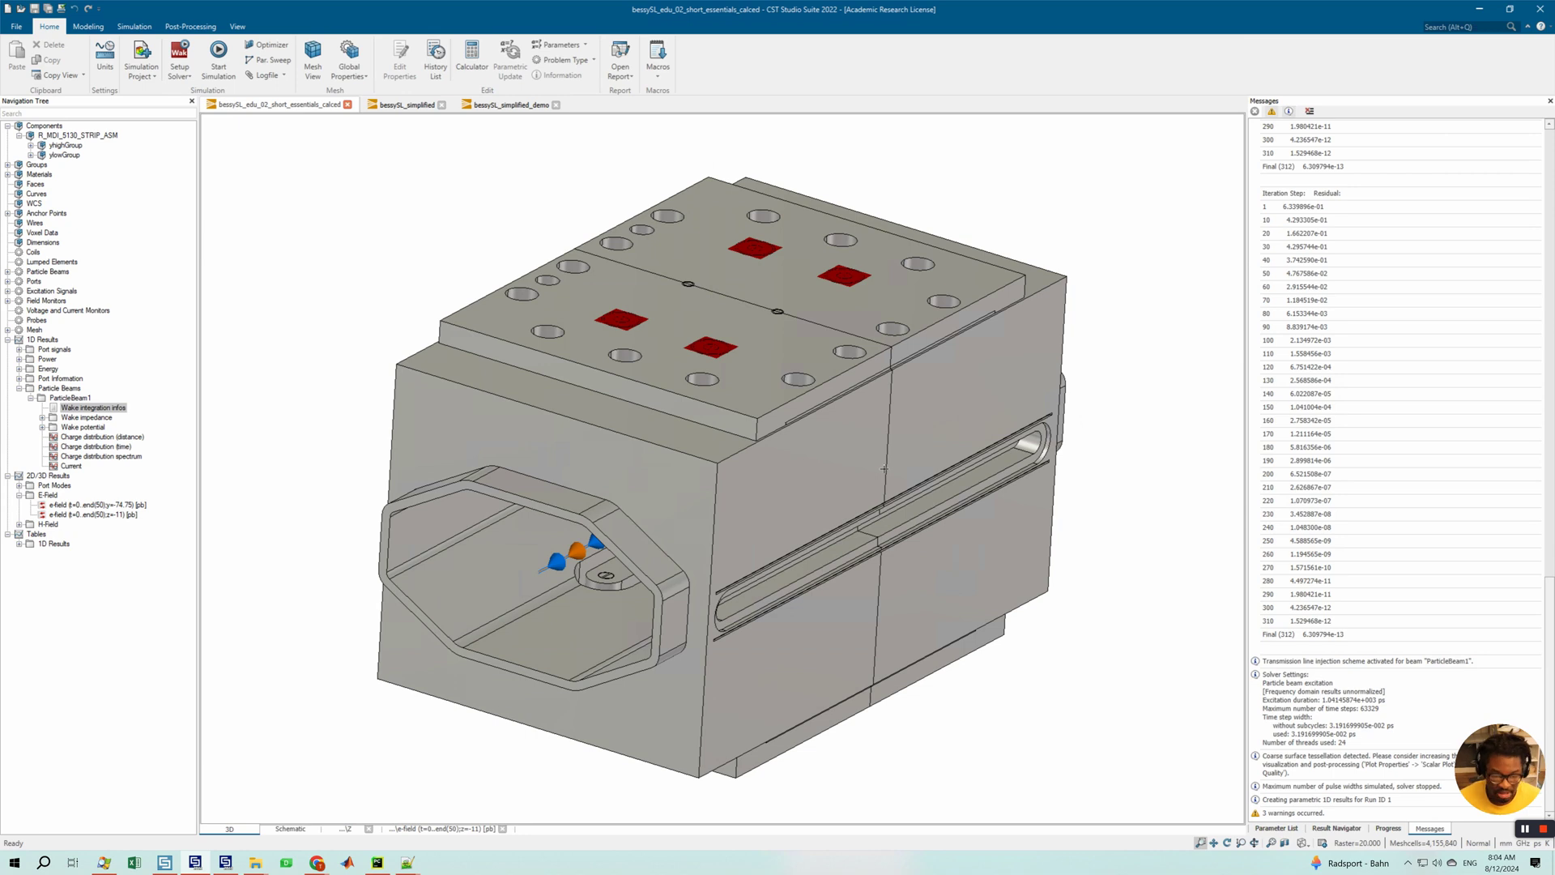
{"action": "left_click_drag", "start_coordinate": [784, 507], "coordinate": [785, 481]}
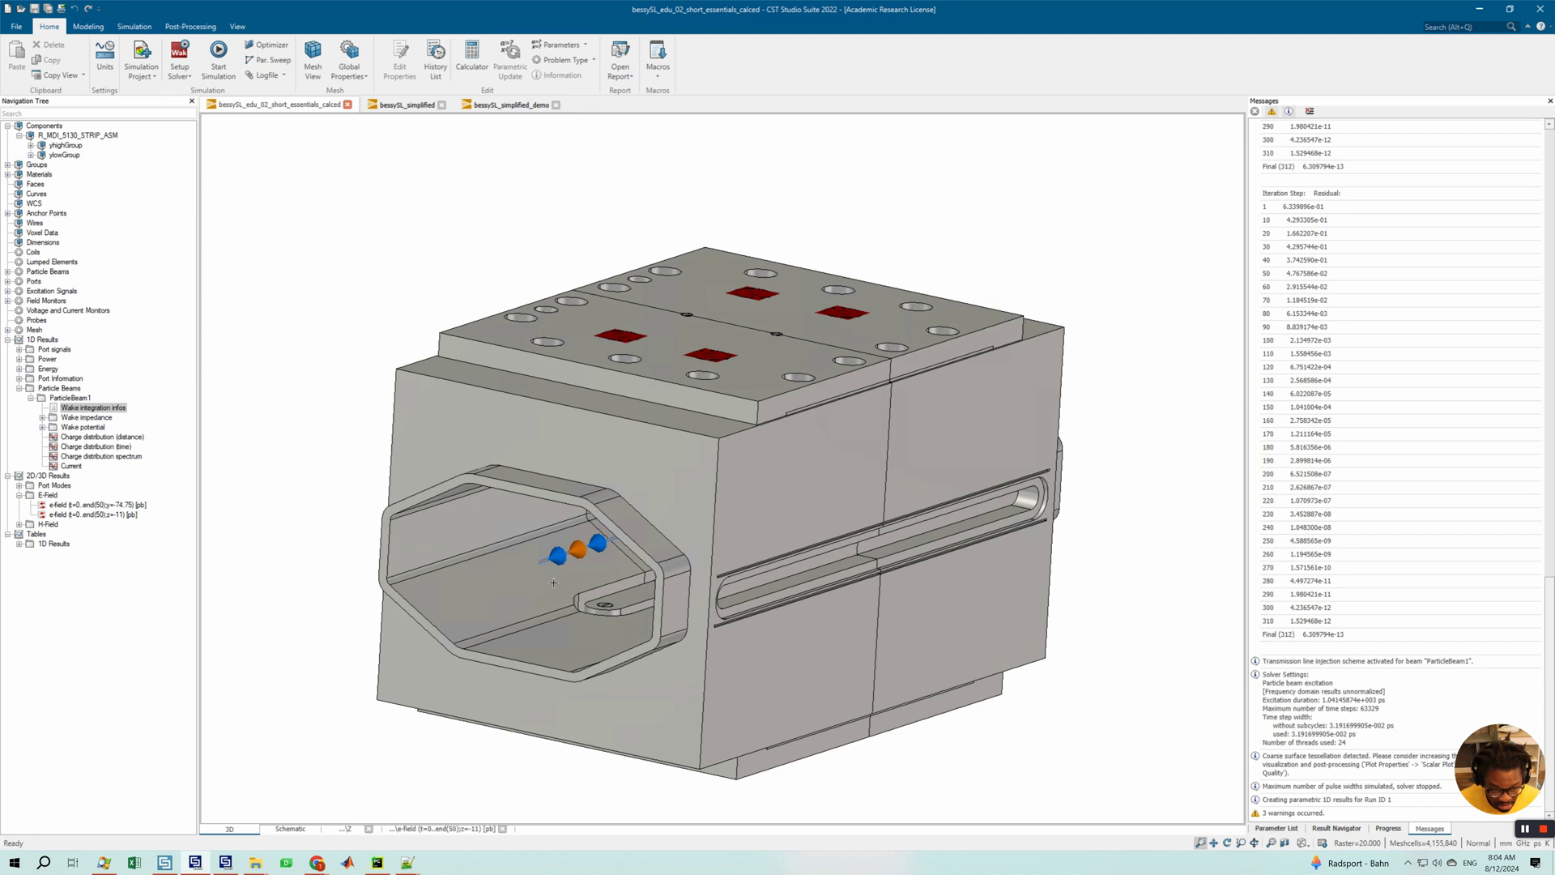
{"action": "left_click_drag", "start_coordinate": [554, 568], "coordinate": [614, 602]}
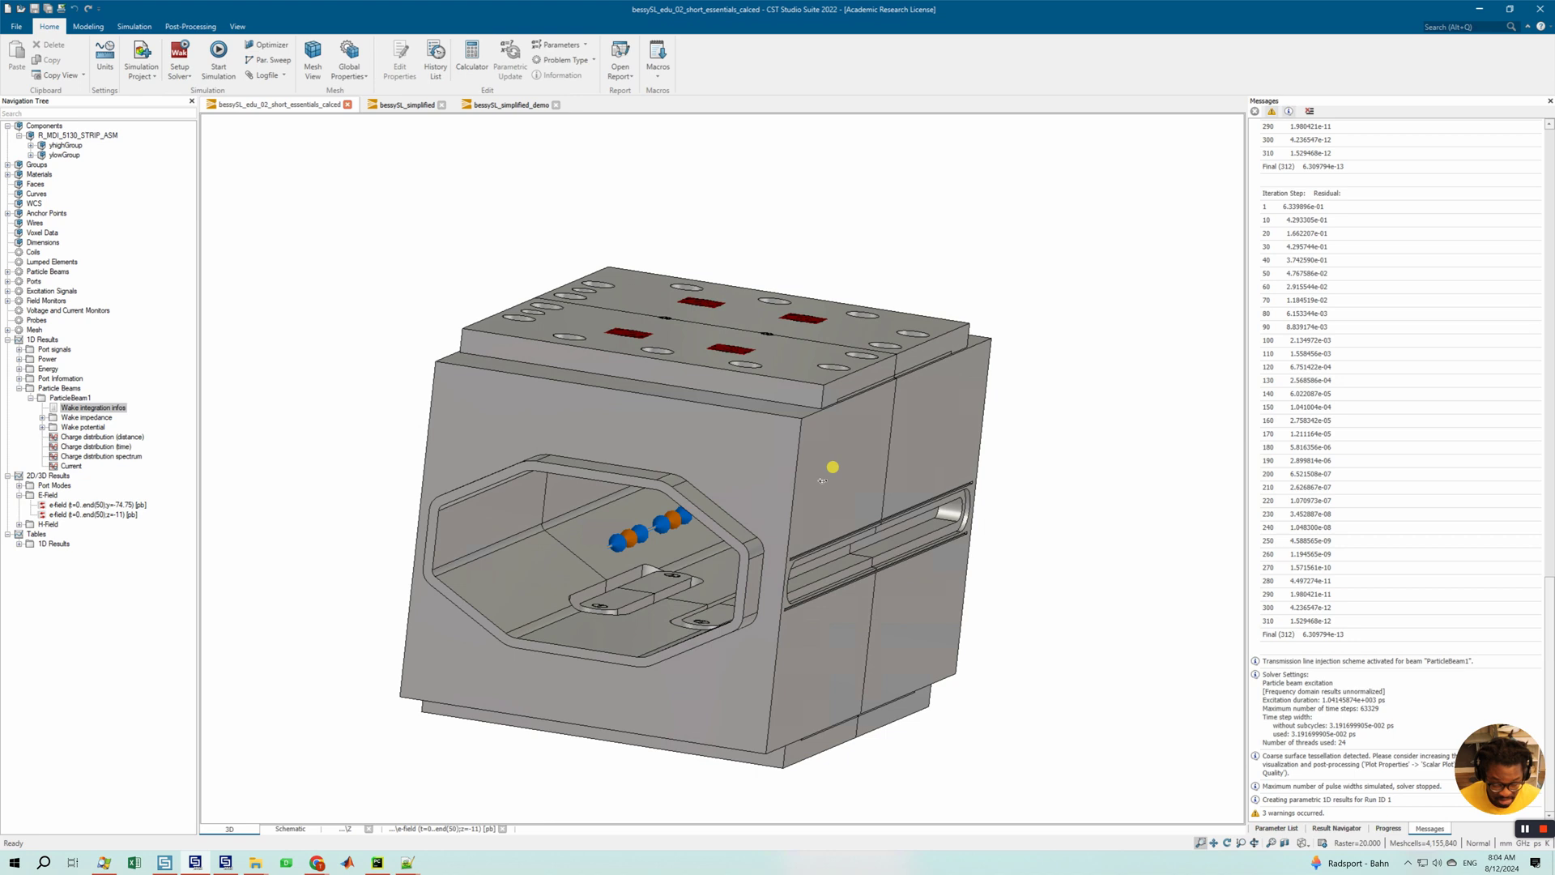
{"action": "left_click_drag", "start_coordinate": [832, 462], "coordinate": [760, 367]}
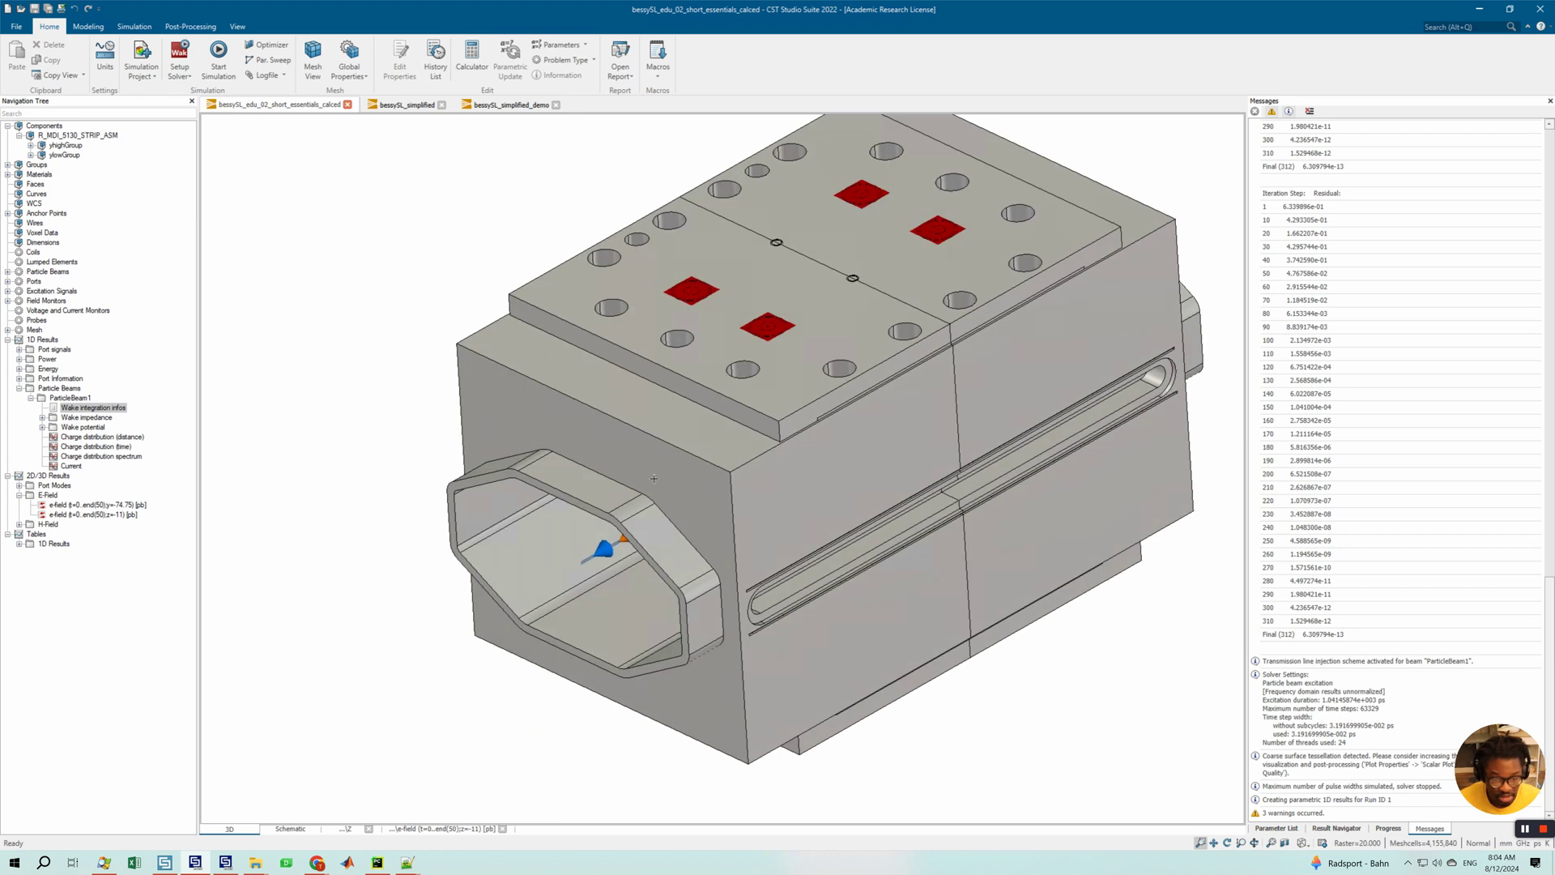
{"action": "middle_click_drag", "start_coordinate": [659, 478], "coordinate": [596, 507]}
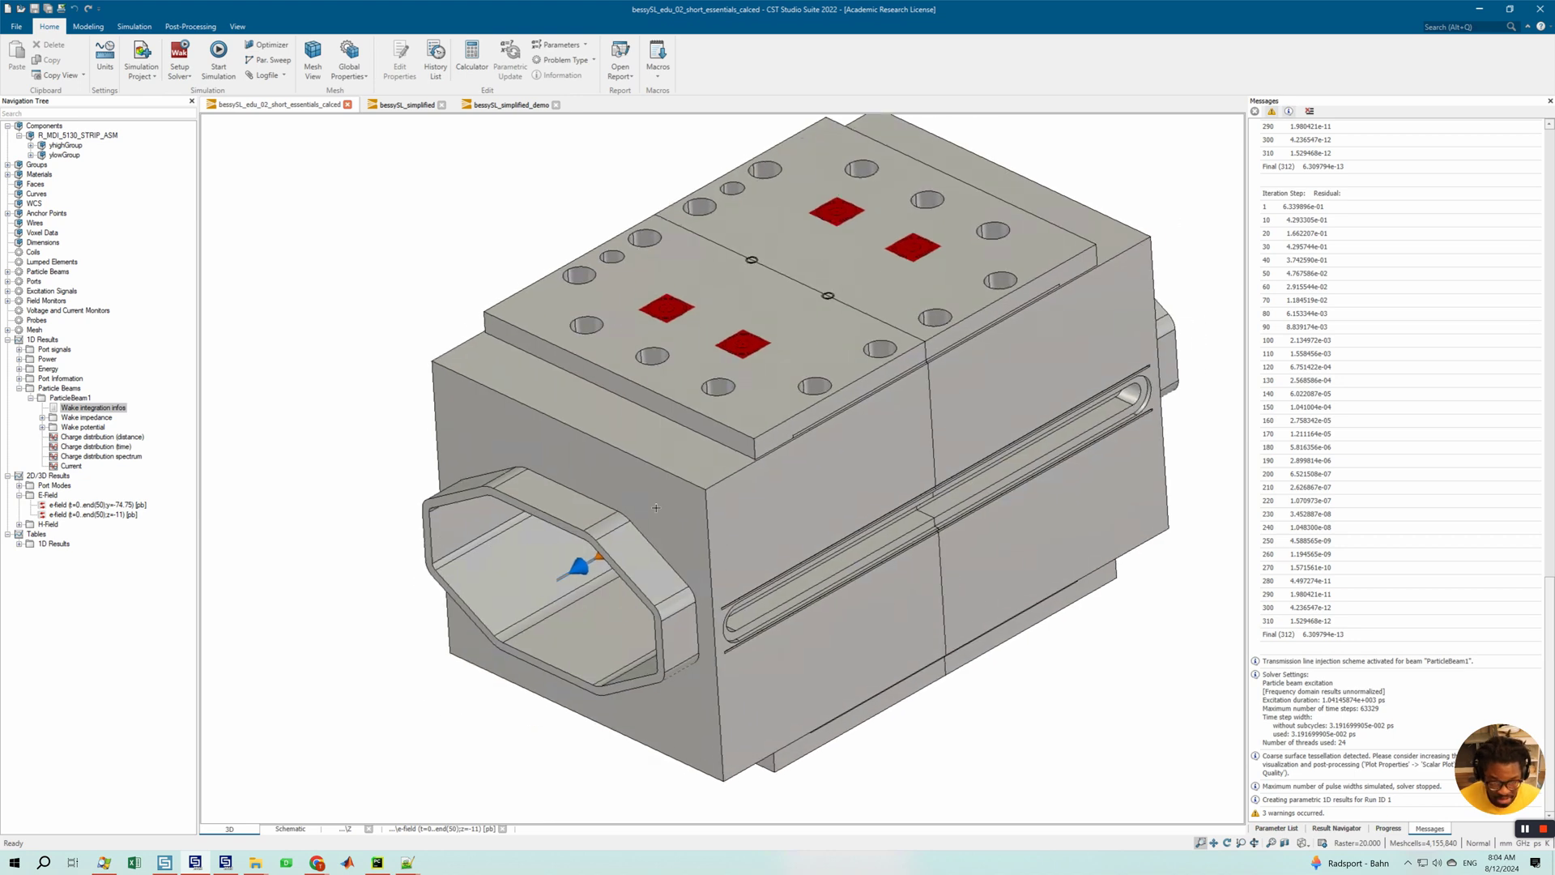
{"action": "left_click_drag", "start_coordinate": [646, 497], "coordinate": [697, 518]}
- Review the simulation's boundary conditions and background properties without changing them
{"action": "left_click", "coordinate": [114, 28]}
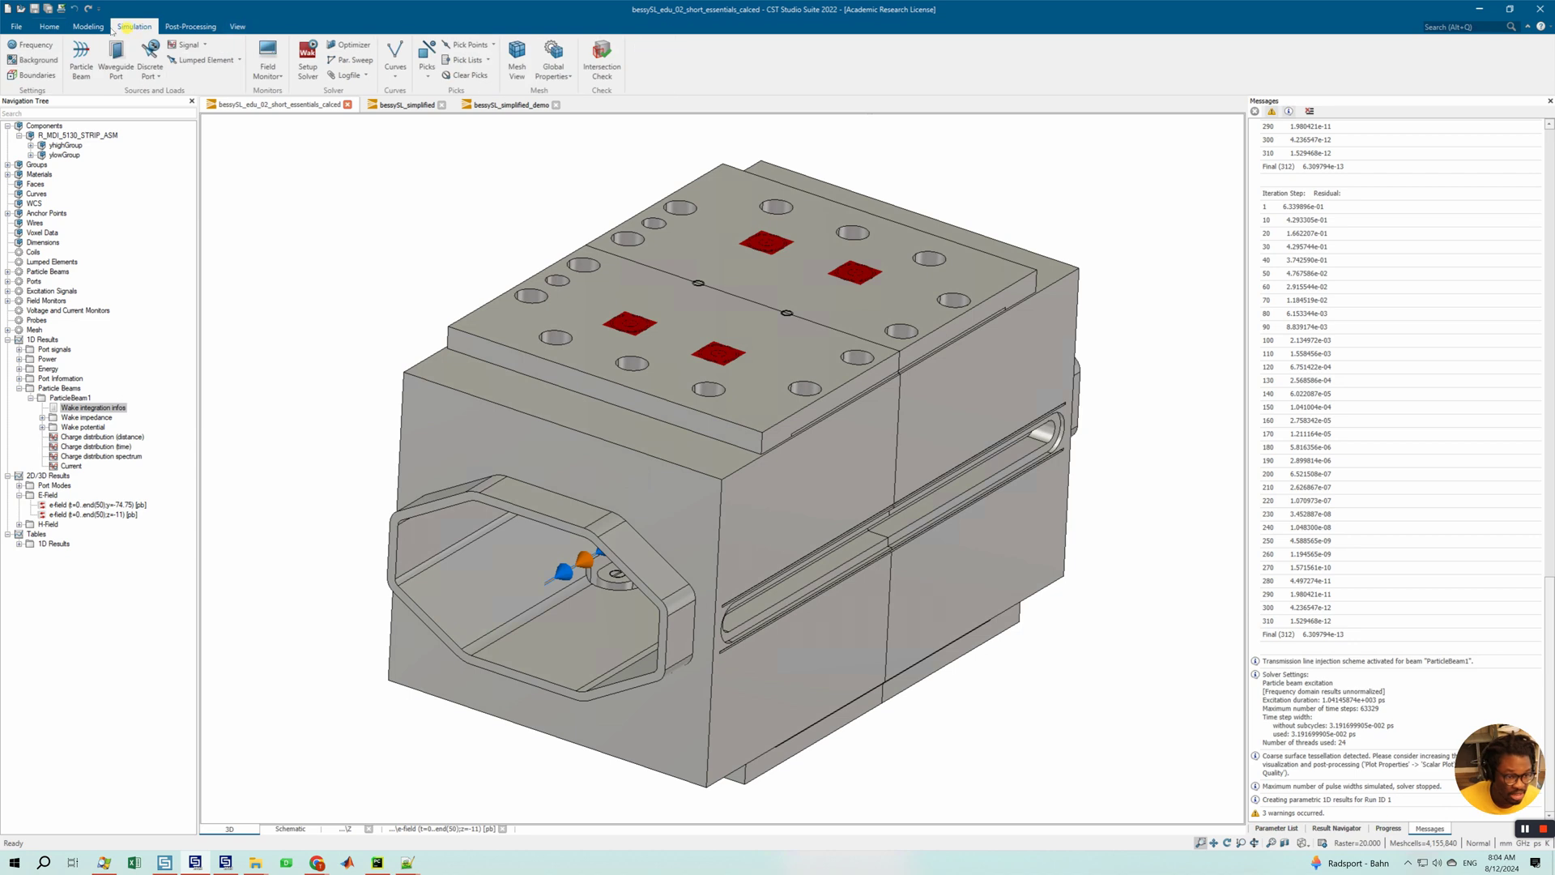
{"action": "left_click", "coordinate": [31, 74]}
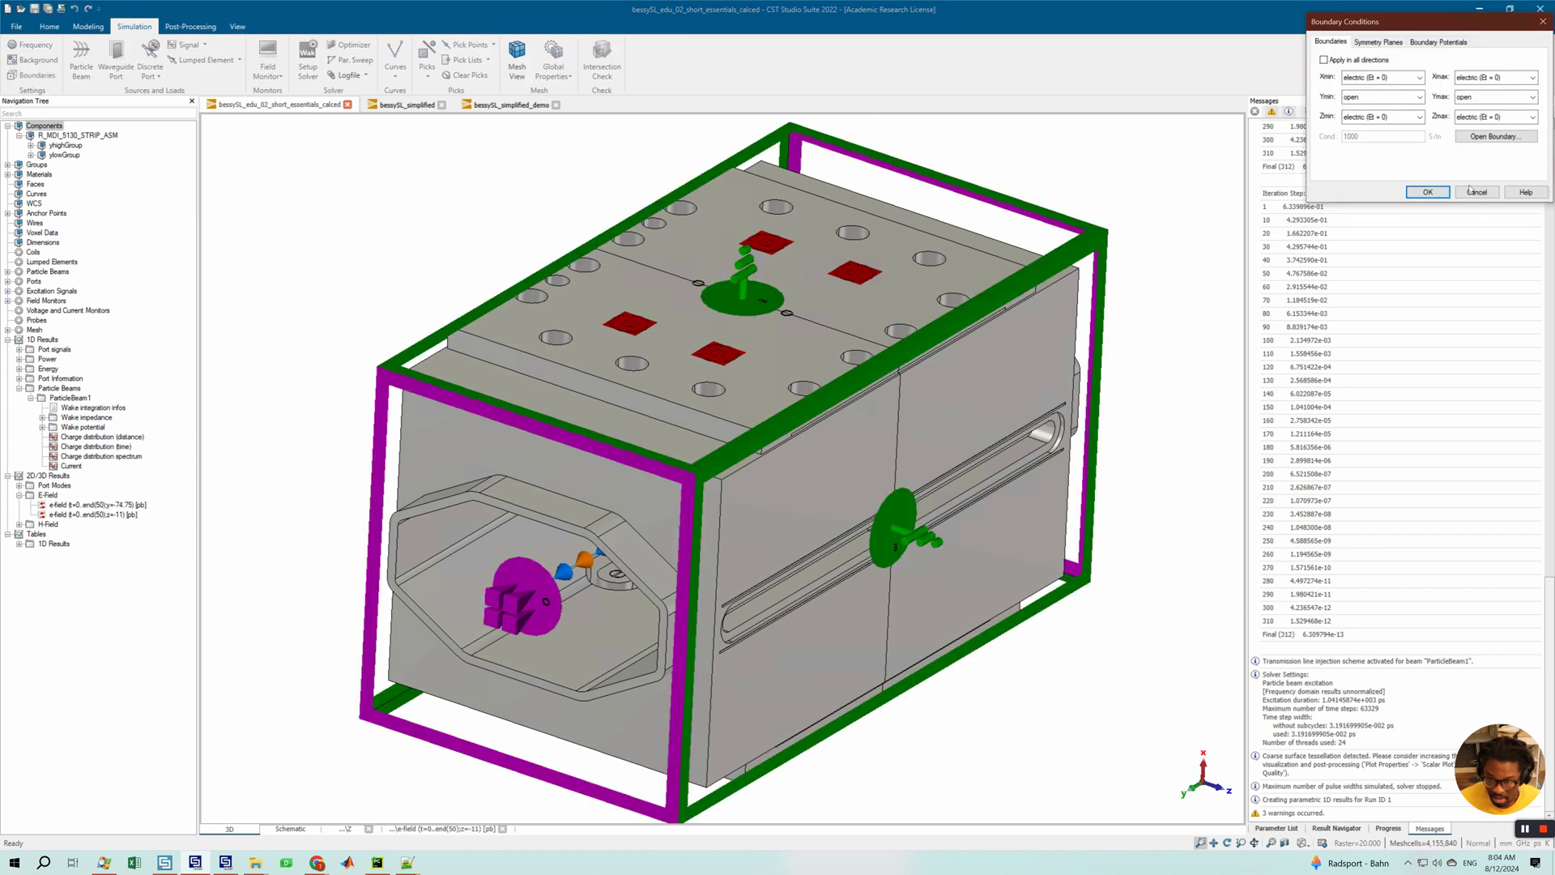
{"action": "left_click", "coordinate": [1428, 192]}
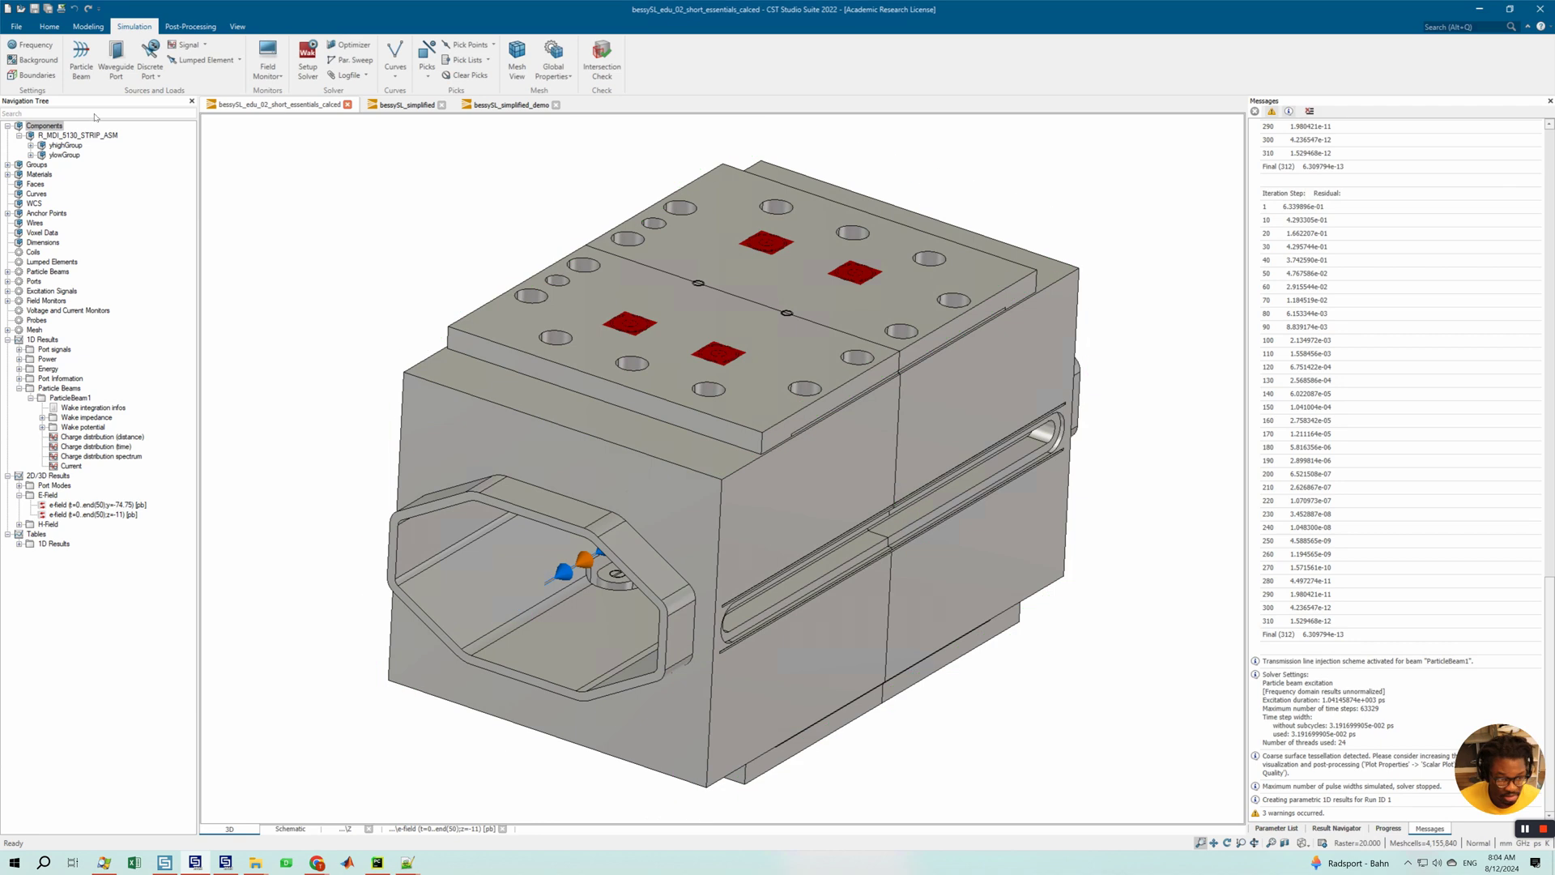
{"action": "left_click", "coordinate": [33, 60]}
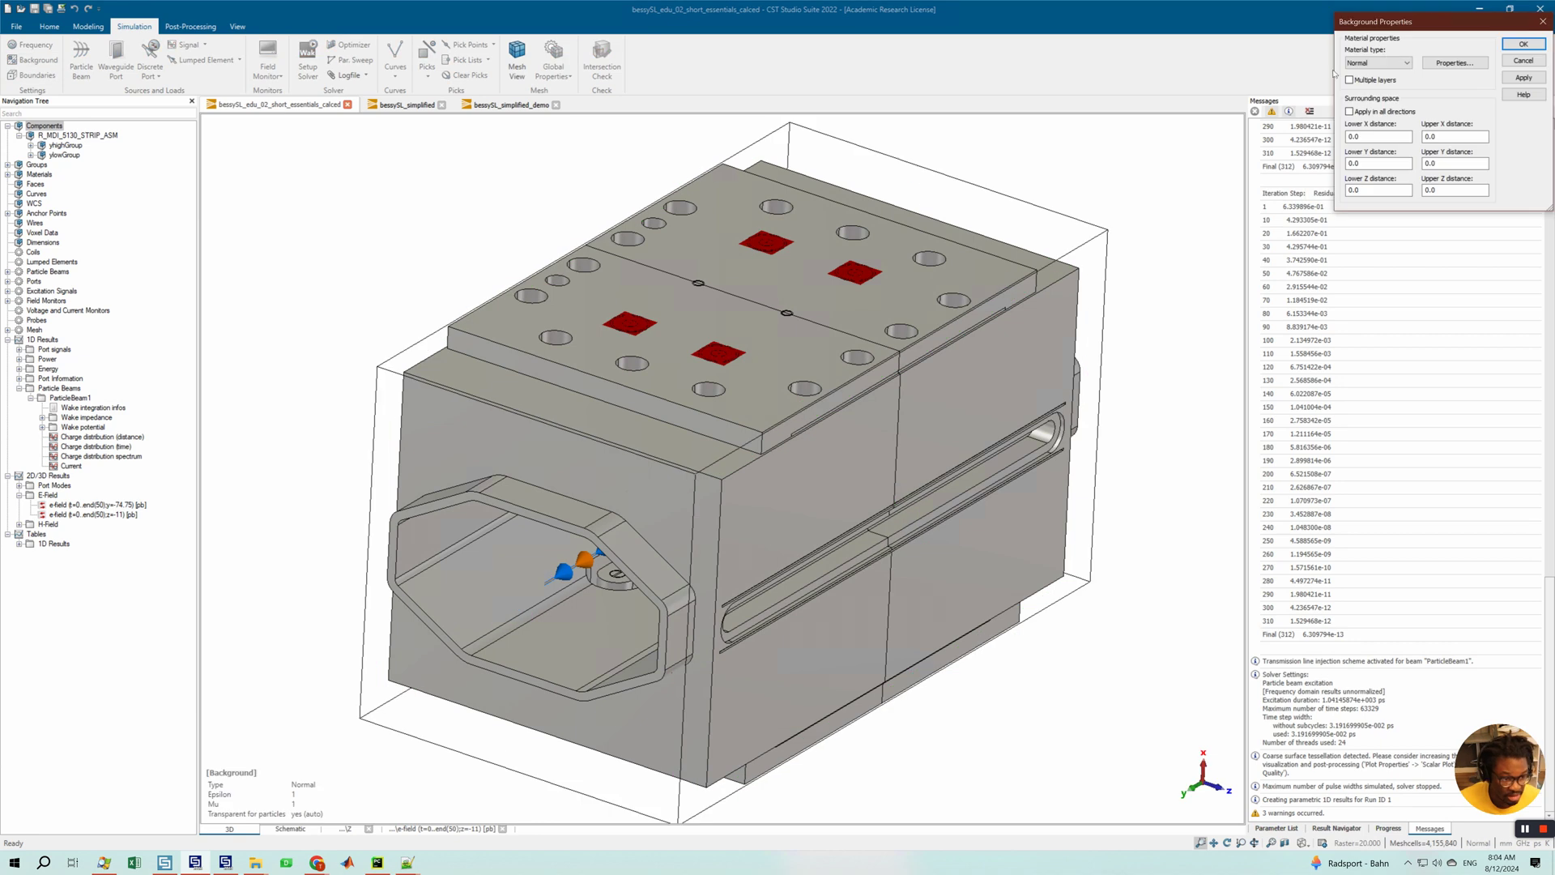
{"action": "left_click", "coordinate": [1543, 21]}
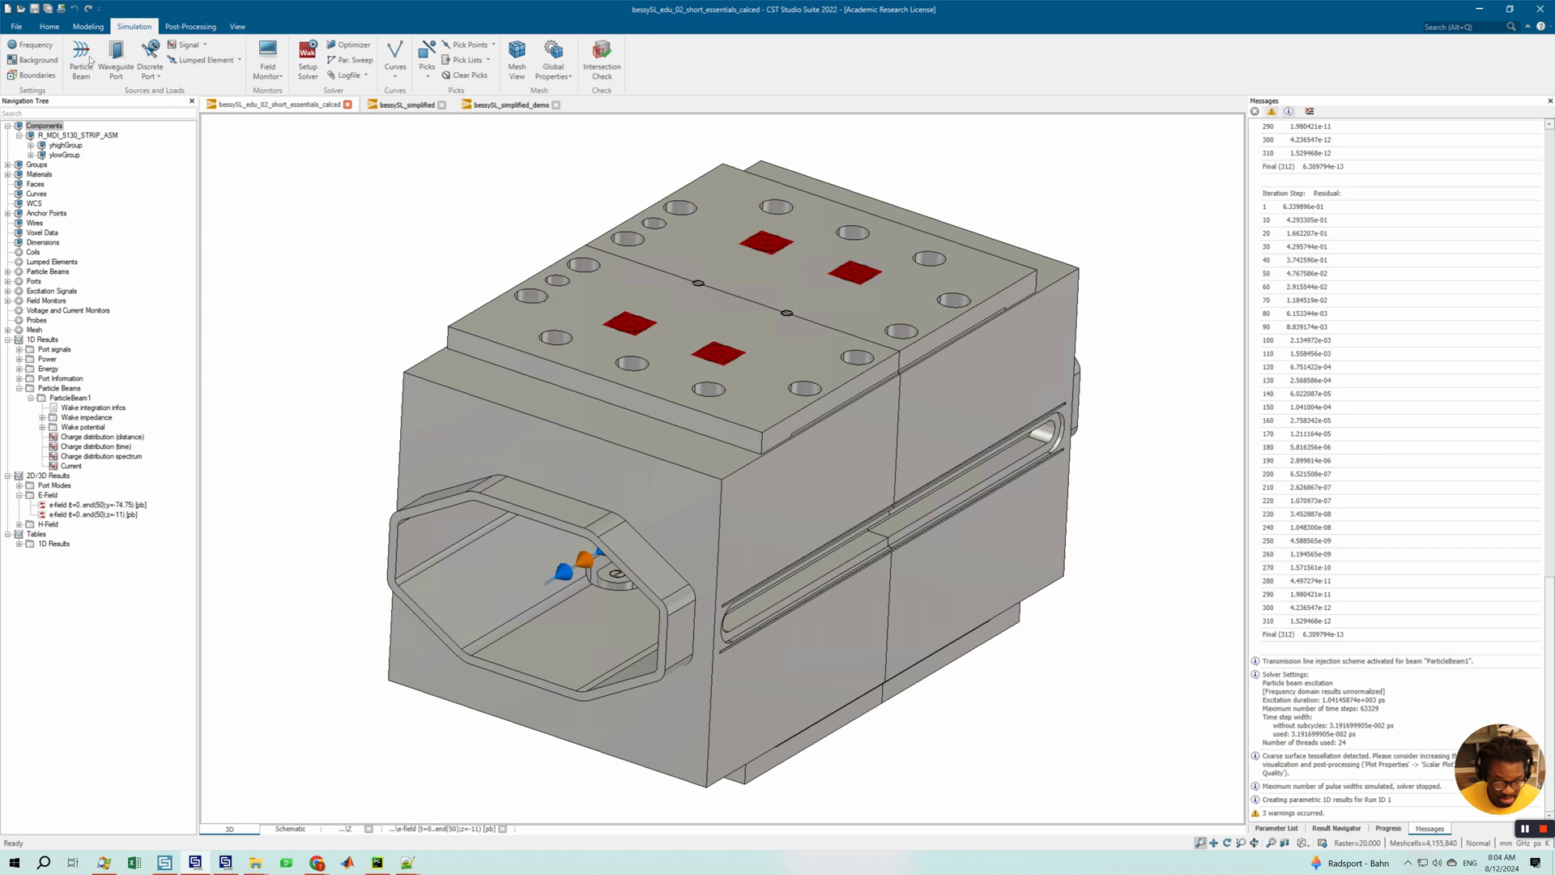
- Show the bounding box around the model and view it from the side and the pipe end
{"action": "left_click", "coordinate": [237, 26]}
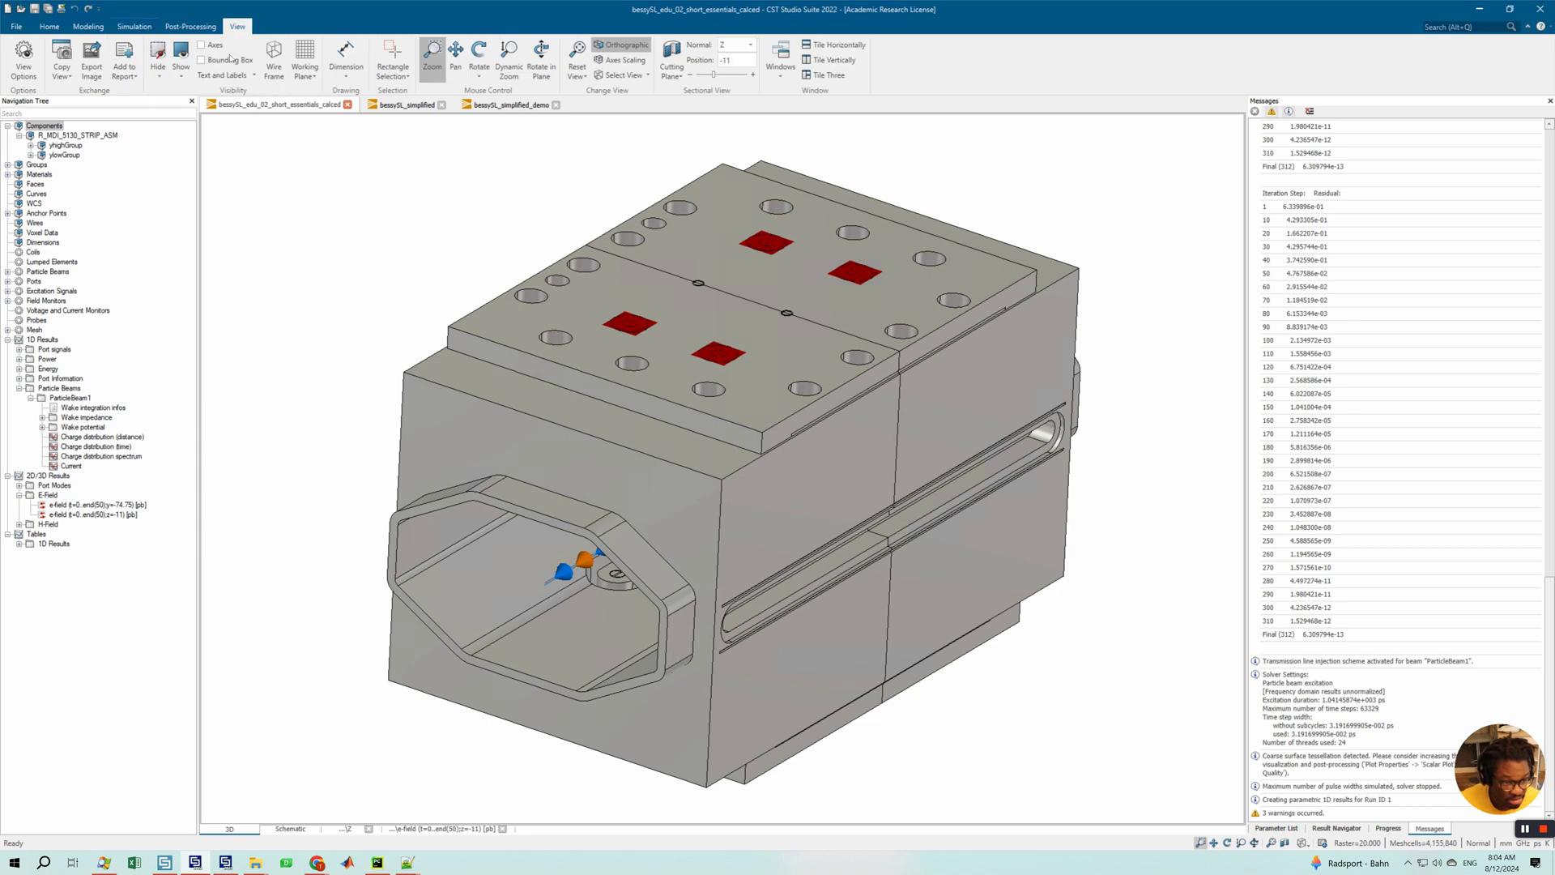
{"action": "left_click", "coordinate": [201, 60]}
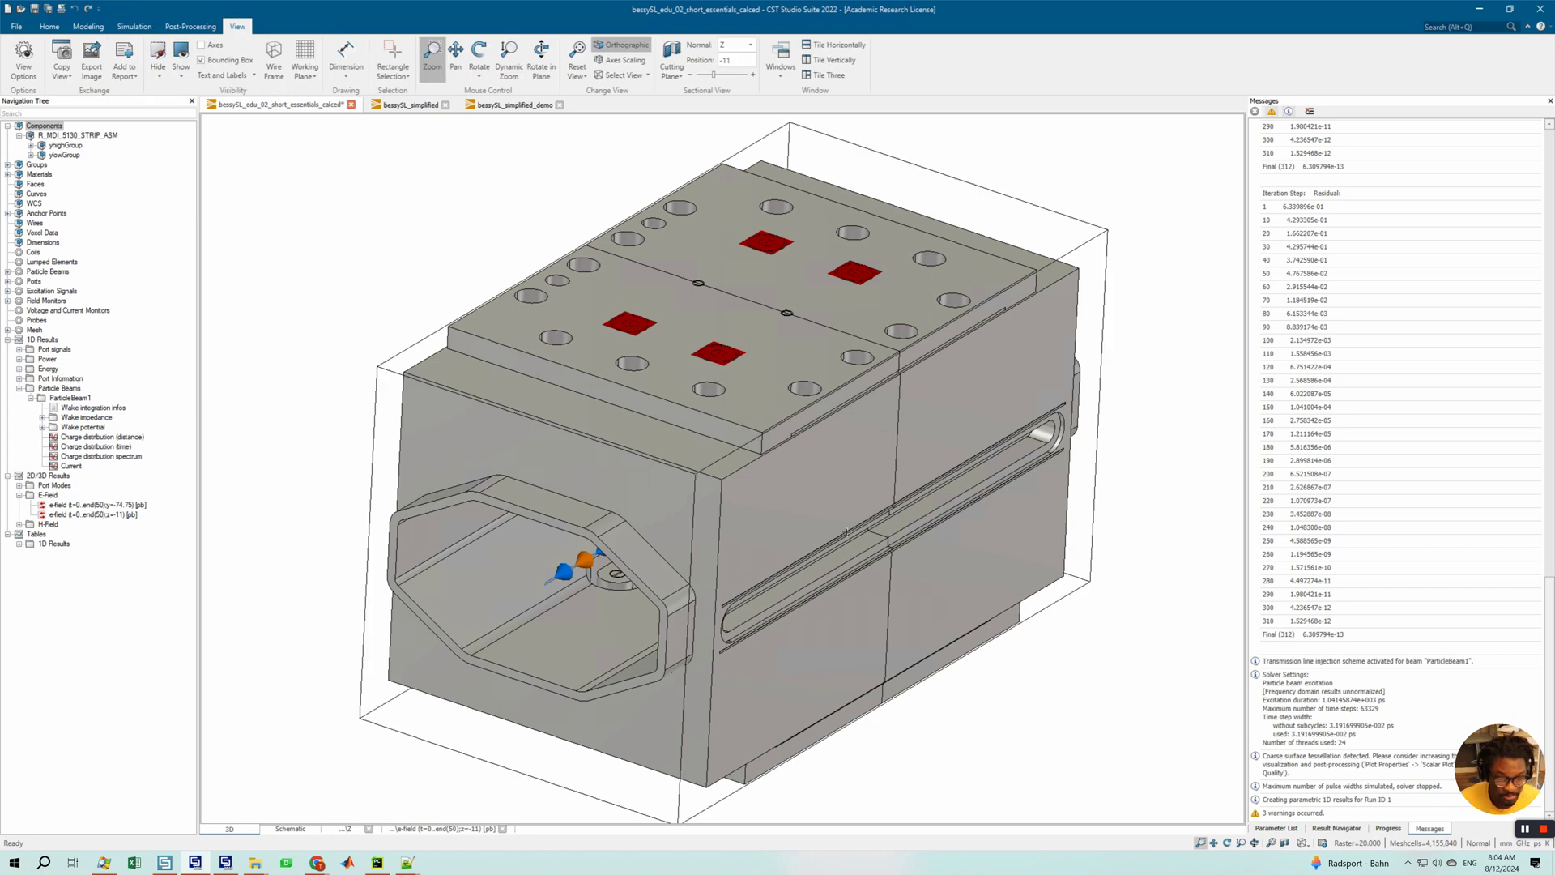
{"action": "left_click_drag", "start_coordinate": [846, 530], "coordinate": [503, 405]}
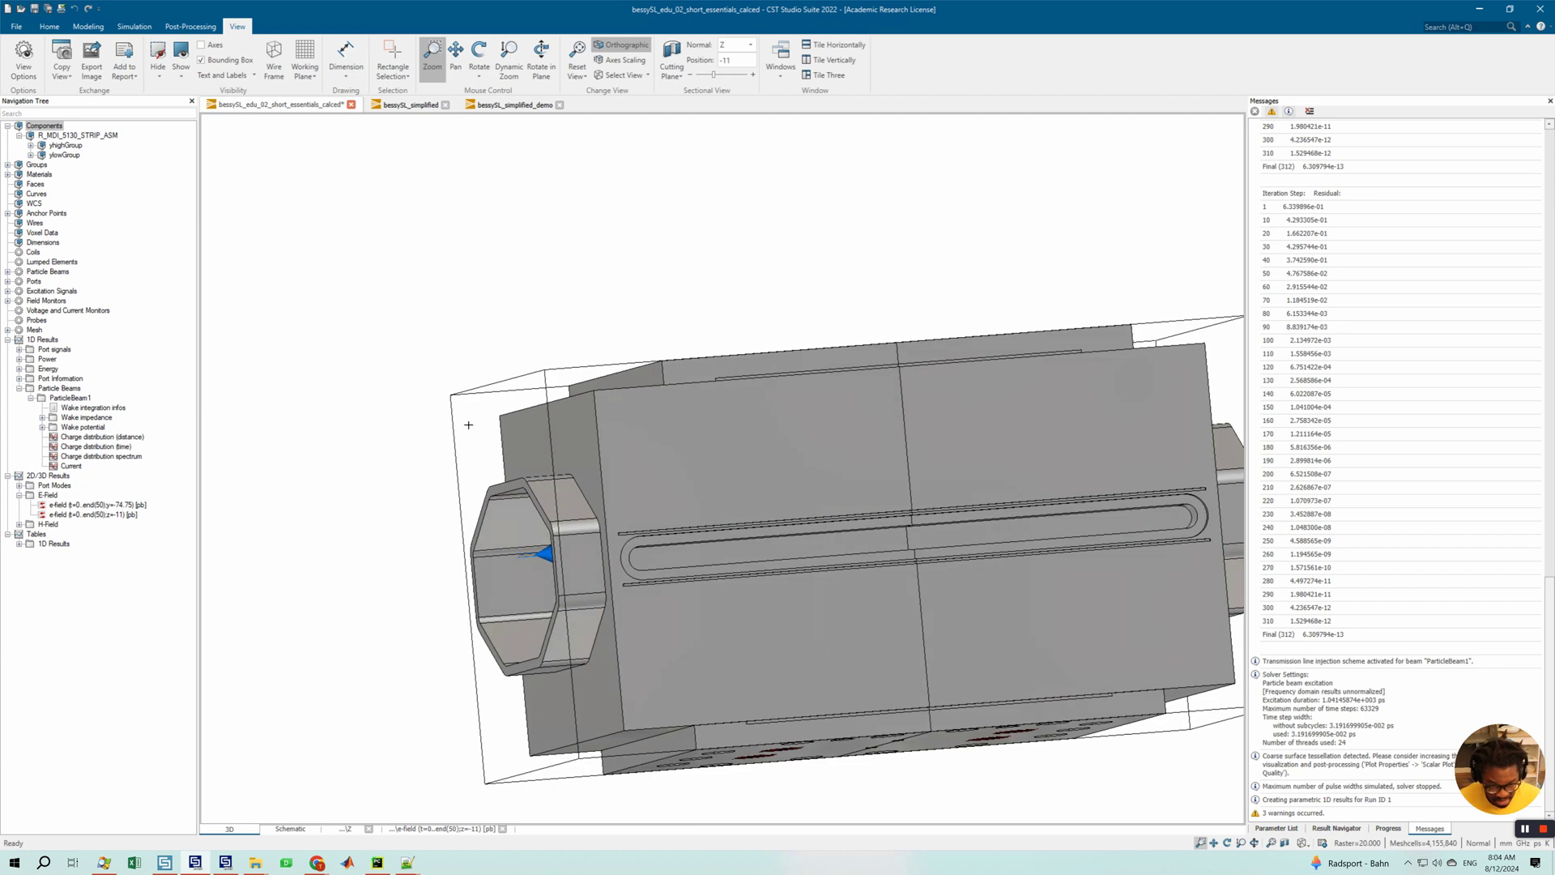
{"action": "left_click_drag", "start_coordinate": [600, 433], "coordinate": [700, 449]}
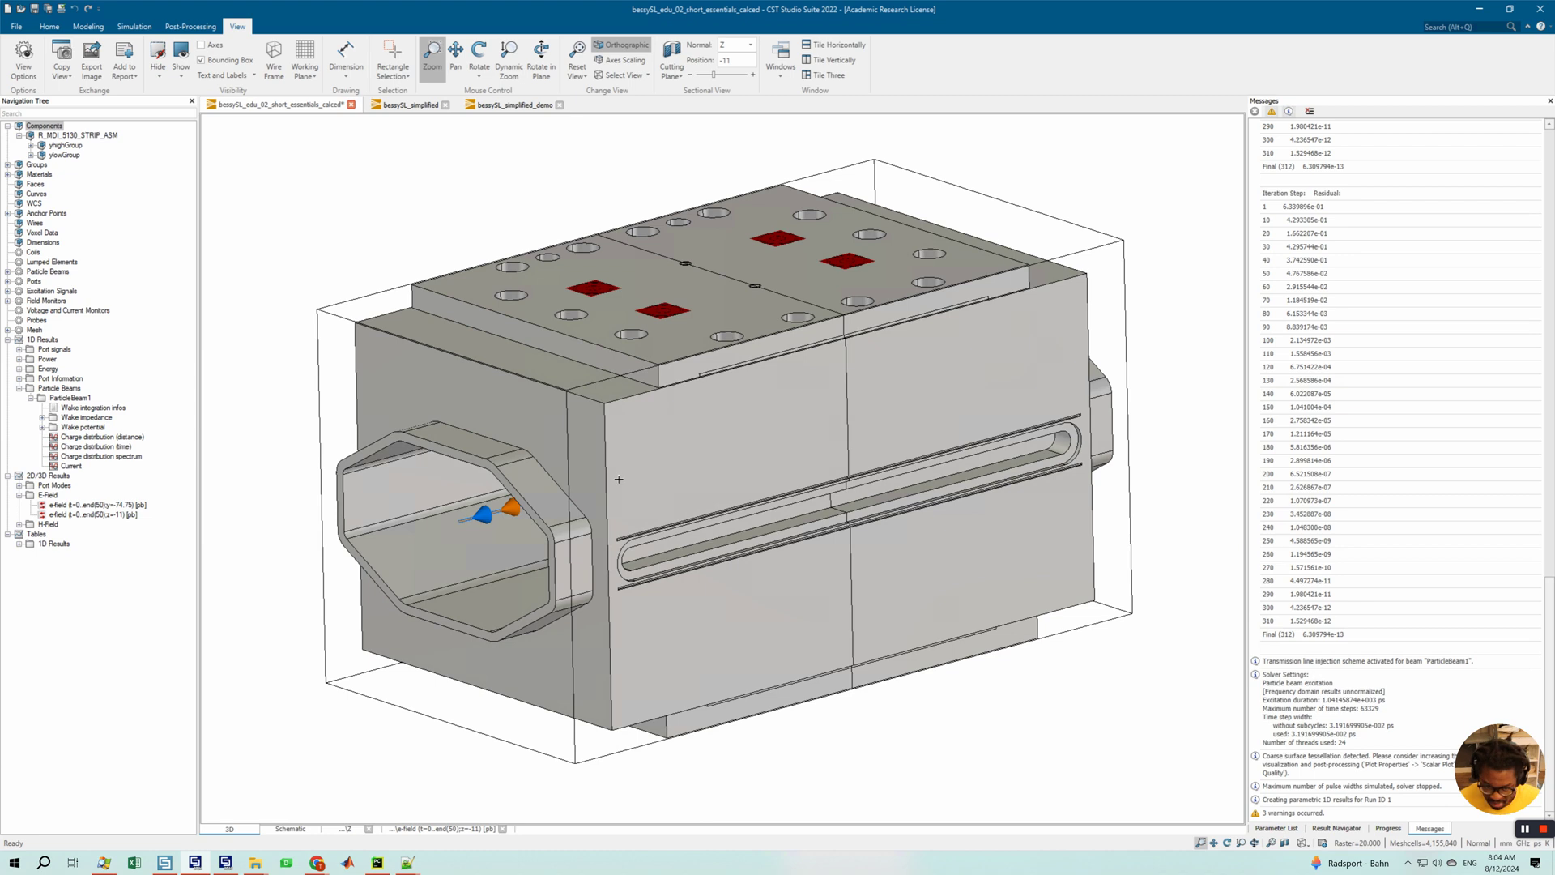
{"action": "left_click_drag", "start_coordinate": [663, 485], "coordinate": [684, 486]}
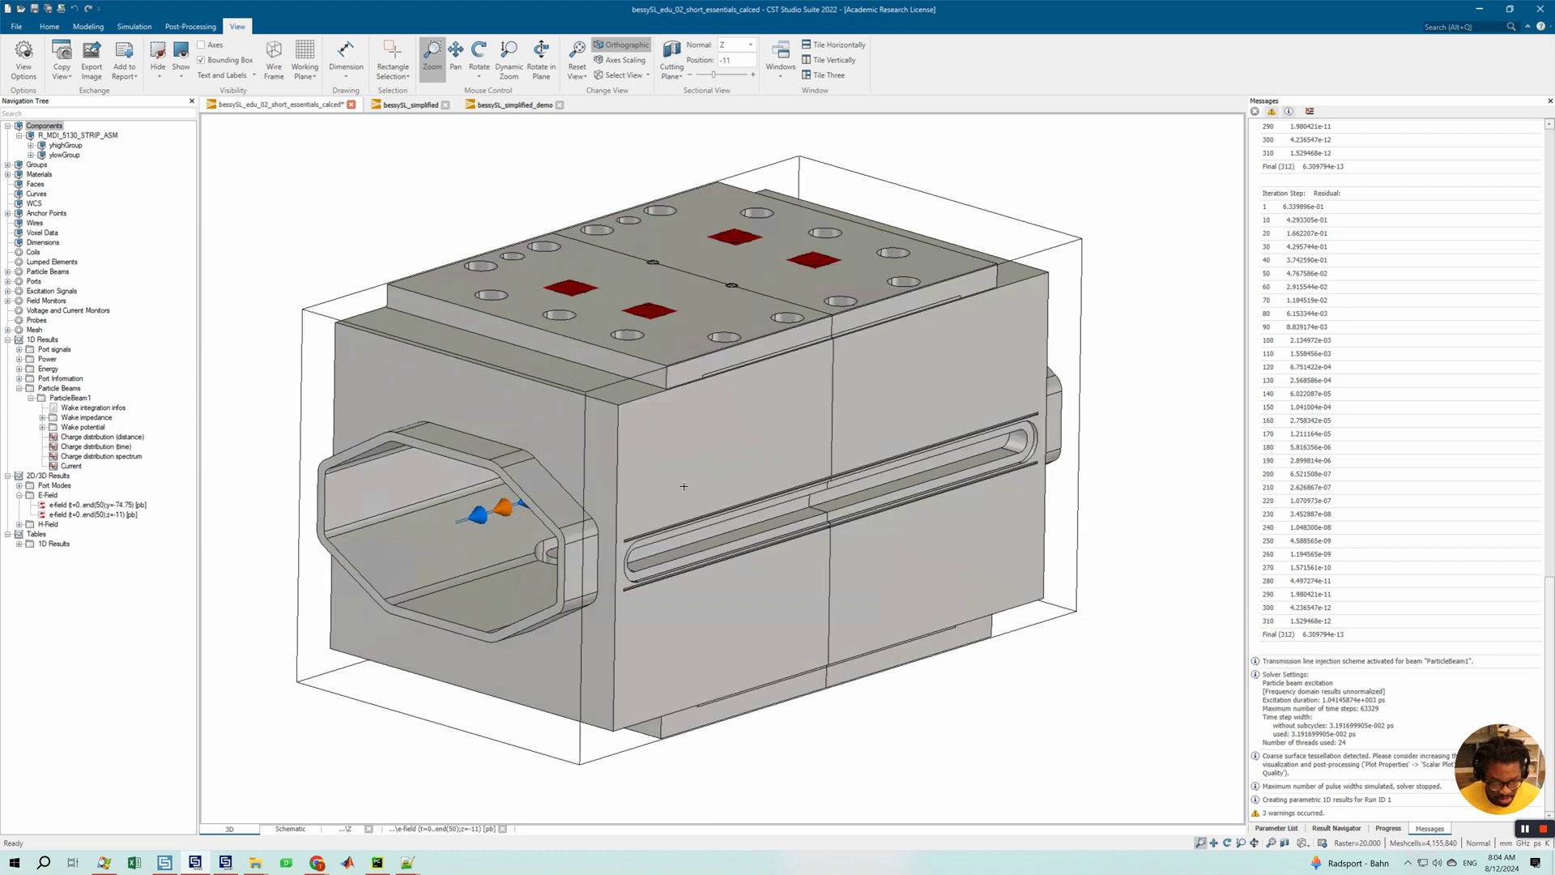
{"action": "middle_click_drag", "start_coordinate": [709, 518], "coordinate": [727, 531]}
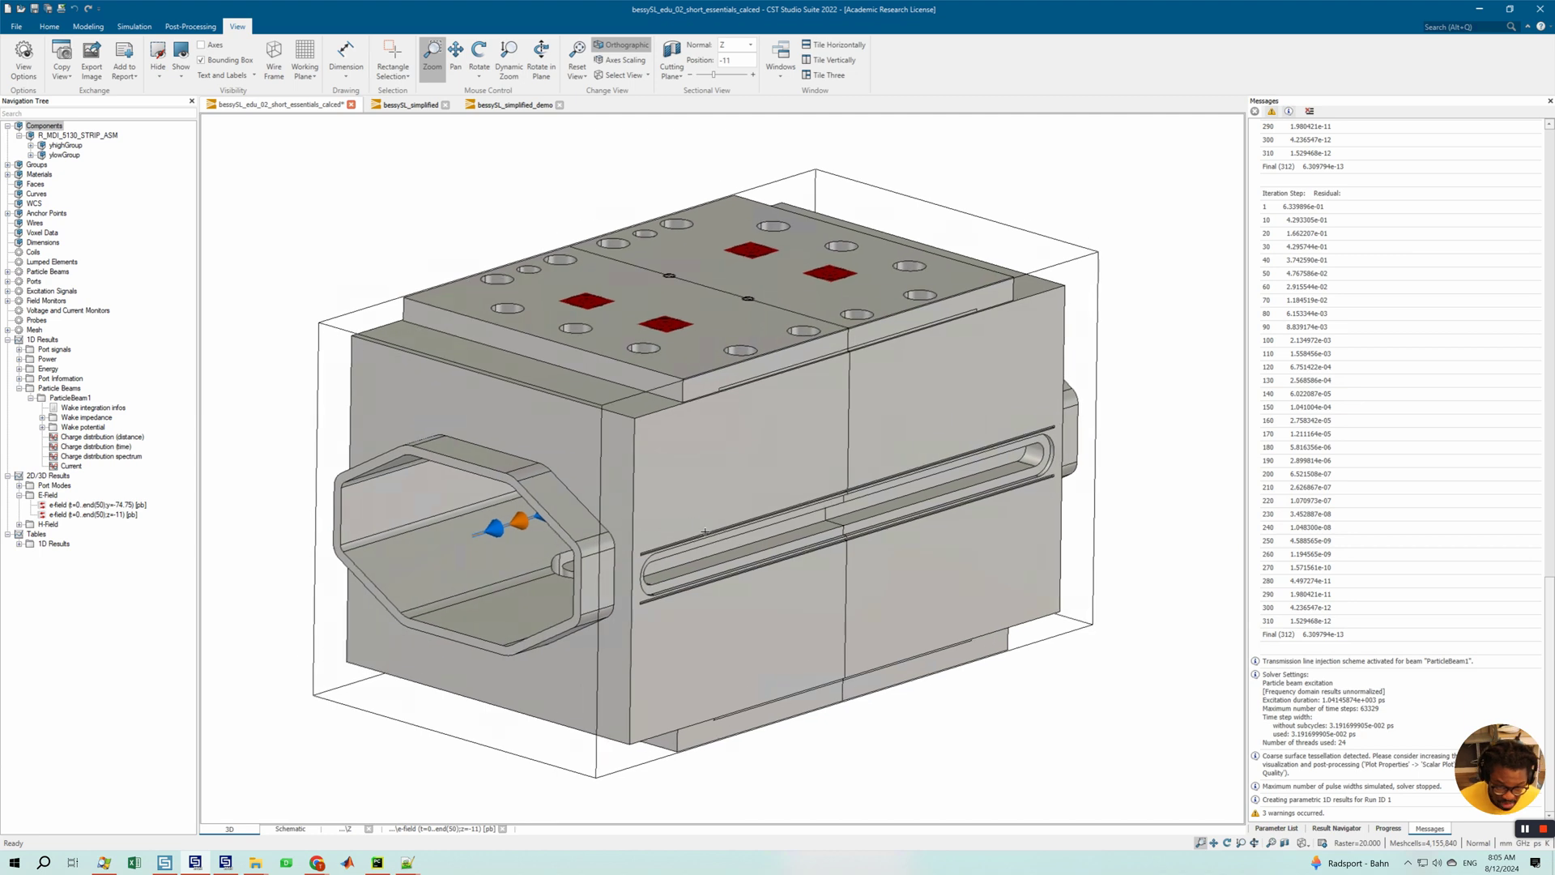
{"action": "left_click", "coordinate": [732, 517]}
{"action": "left_click_drag", "start_coordinate": [732, 517], "coordinate": [703, 520]}
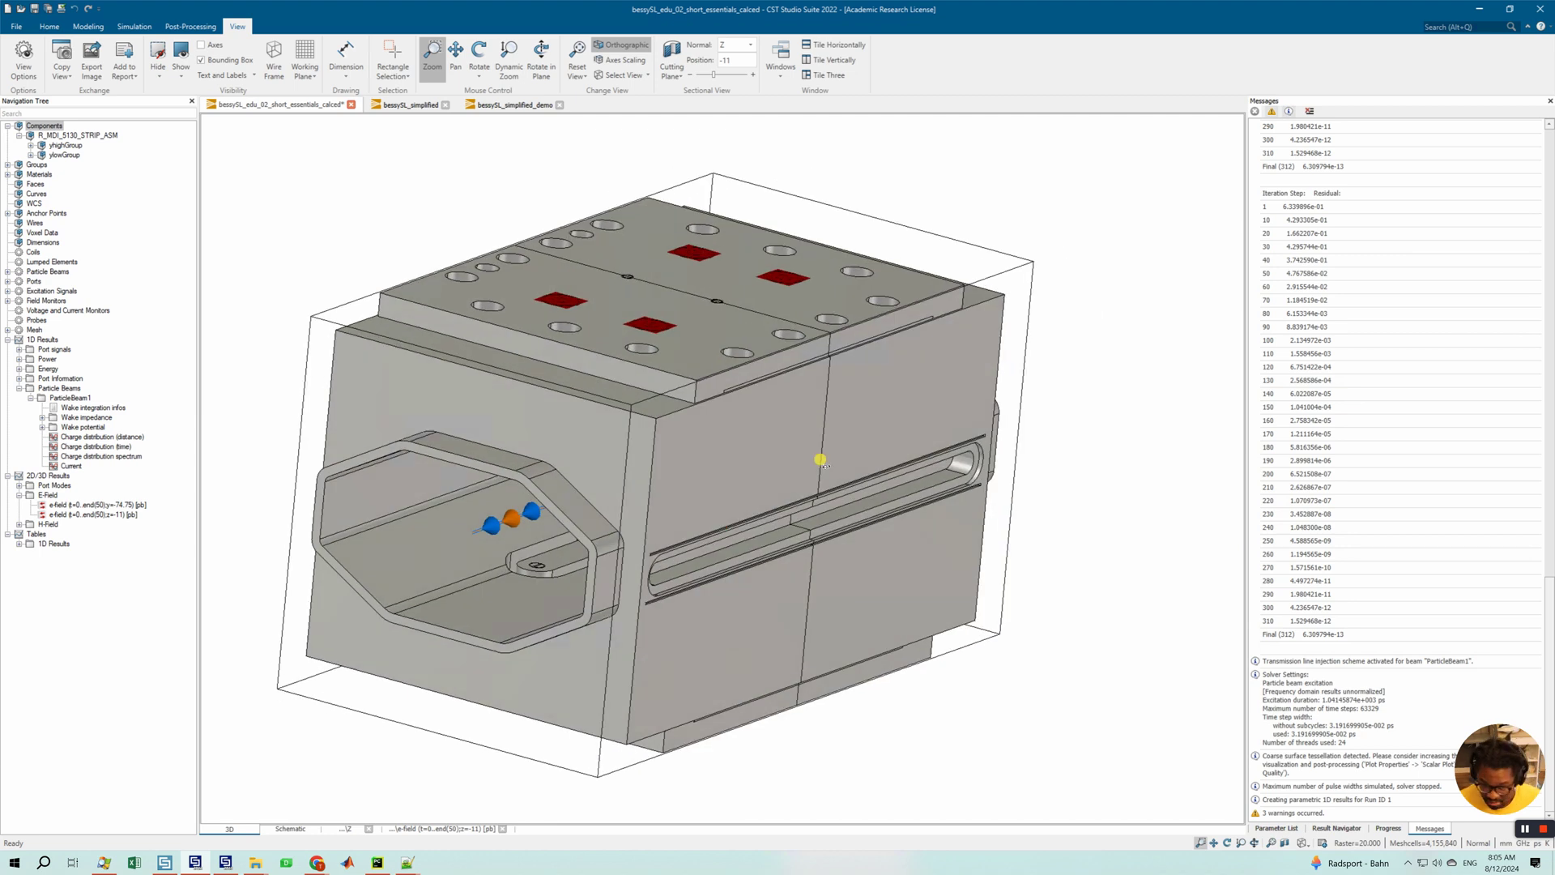
{"action": "left_click_drag", "start_coordinate": [822, 455], "coordinate": [761, 479]}
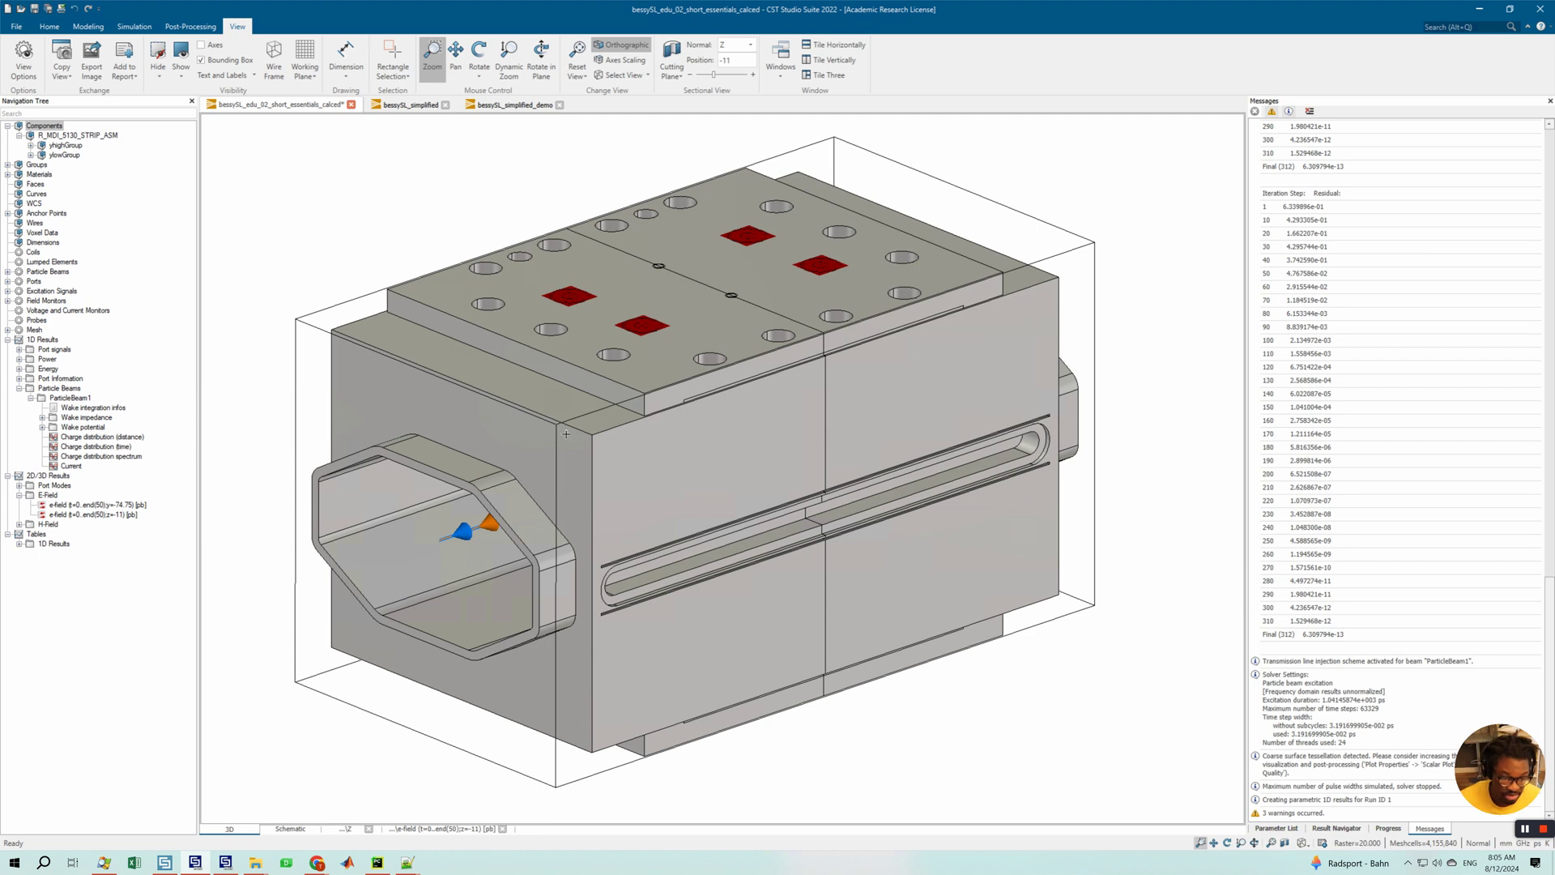
- Switch to the bessySL_simplified_demo project and inspect the model's outer shape, beam pipe and side slot from several viewpoints
{"action": "left_click", "coordinate": [512, 105]}
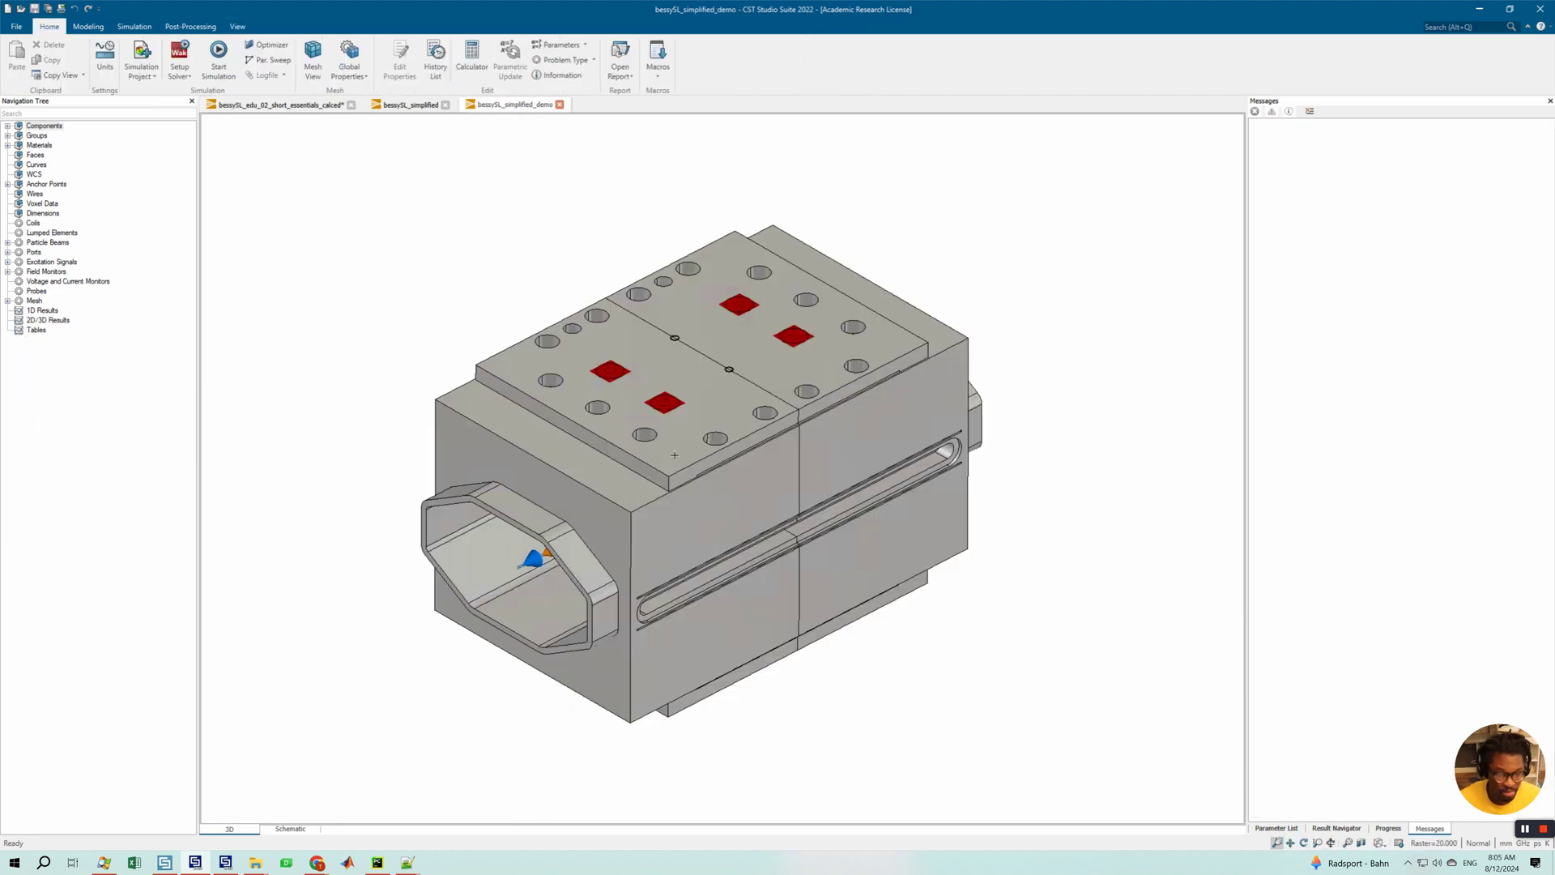
{"action": "left_click_drag", "start_coordinate": [570, 534], "coordinate": [535, 340]}
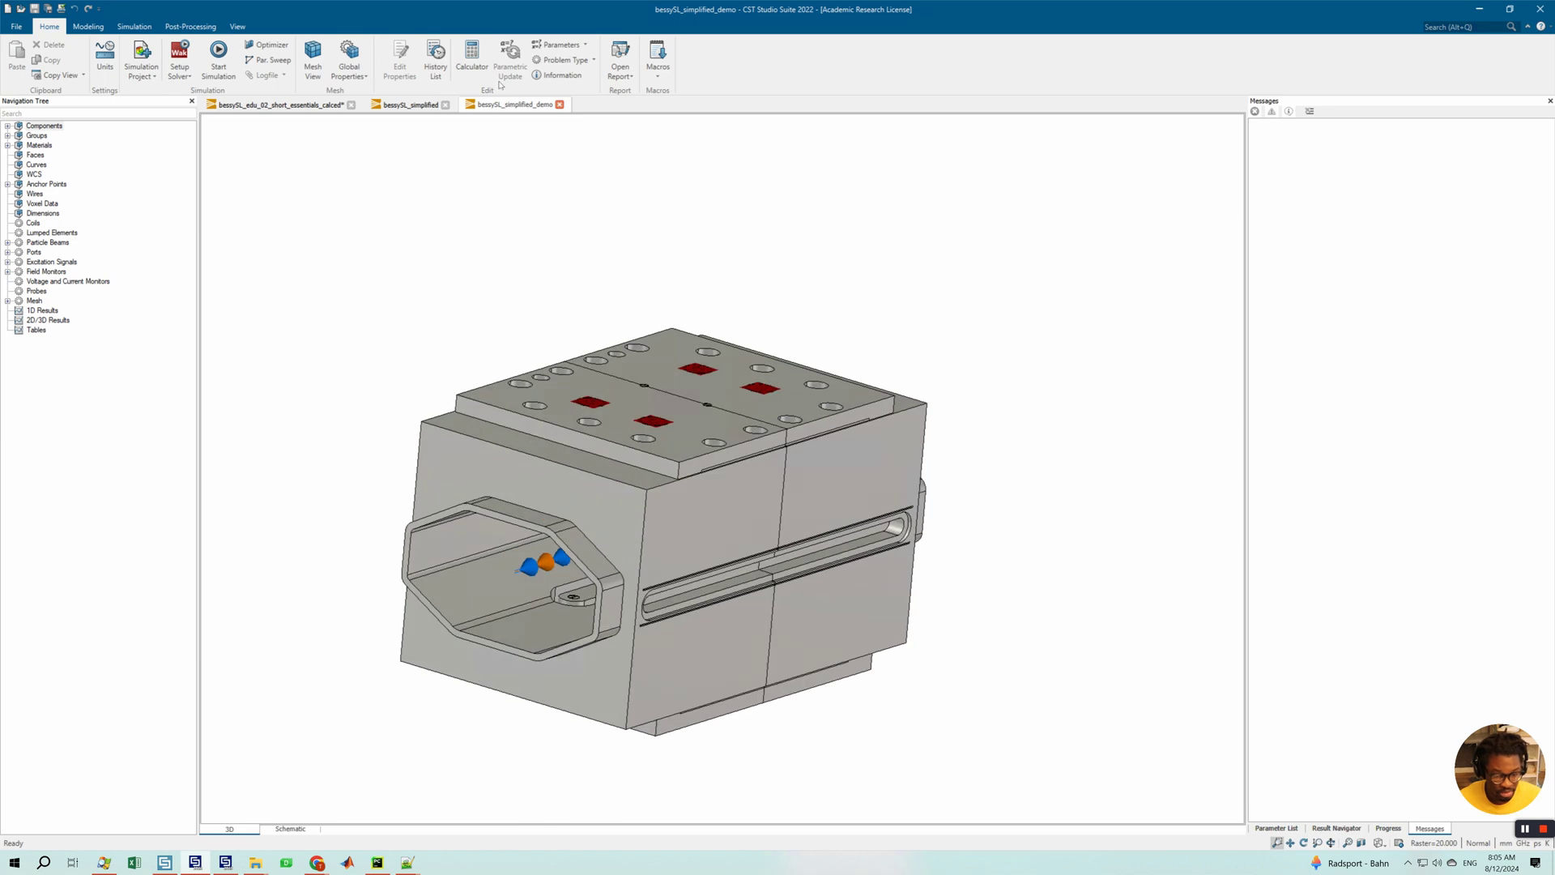
{"action": "scroll", "coordinate": [634, 519], "scroll_direction": "up", "scroll_amount": 2}
{"action": "left_click_drag", "start_coordinate": [676, 480], "coordinate": [824, 400]}
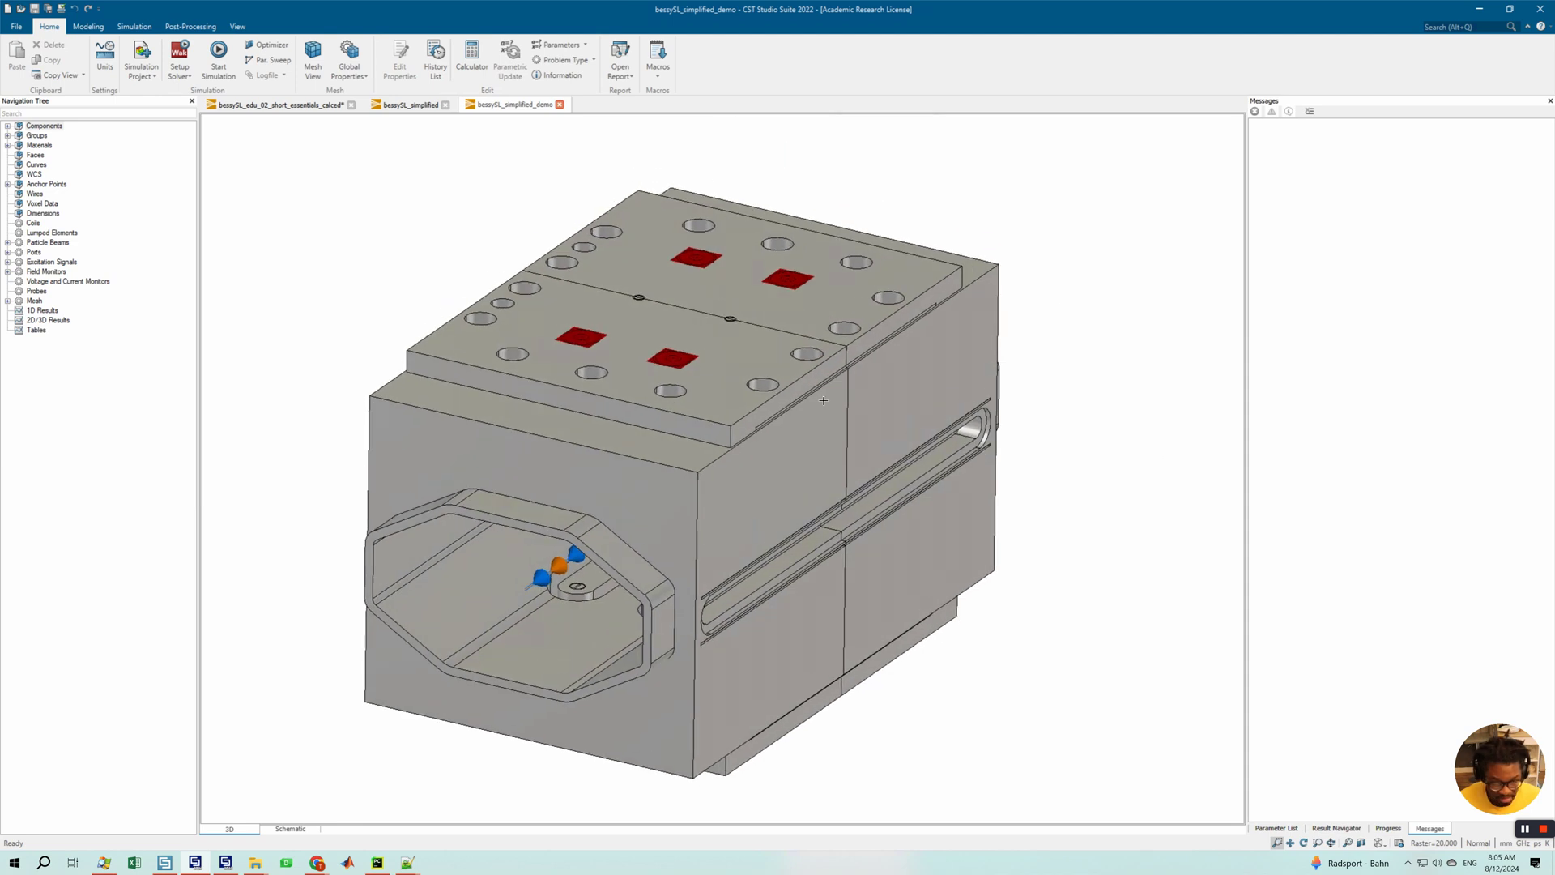
{"action": "middle_click_drag", "start_coordinate": [784, 438], "coordinate": [810, 443]}
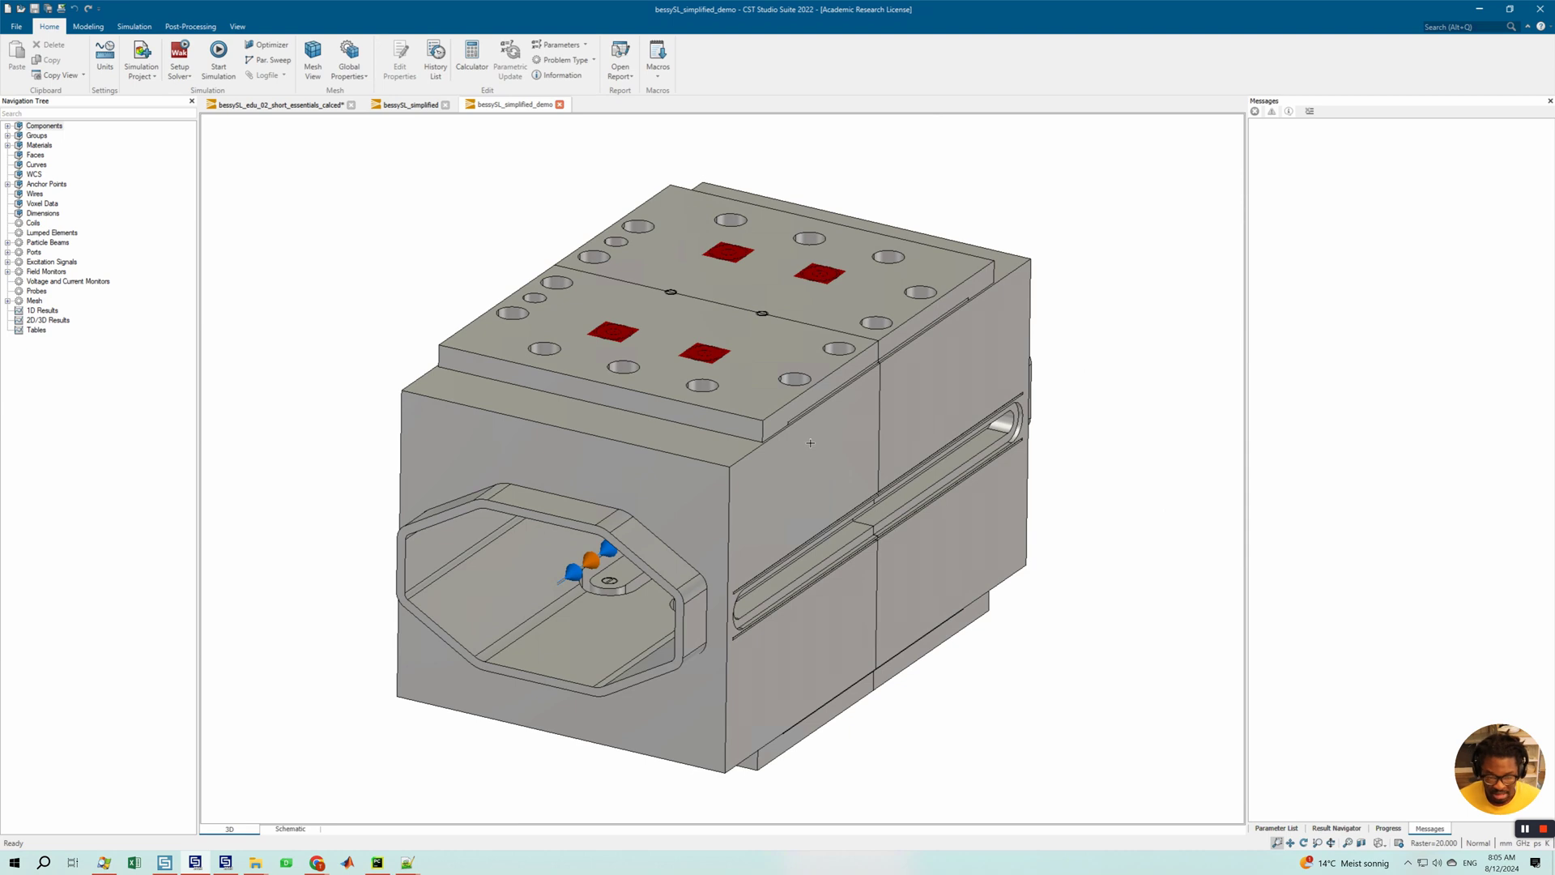
{"action": "left_click_drag", "start_coordinate": [746, 497], "coordinate": [773, 493]}
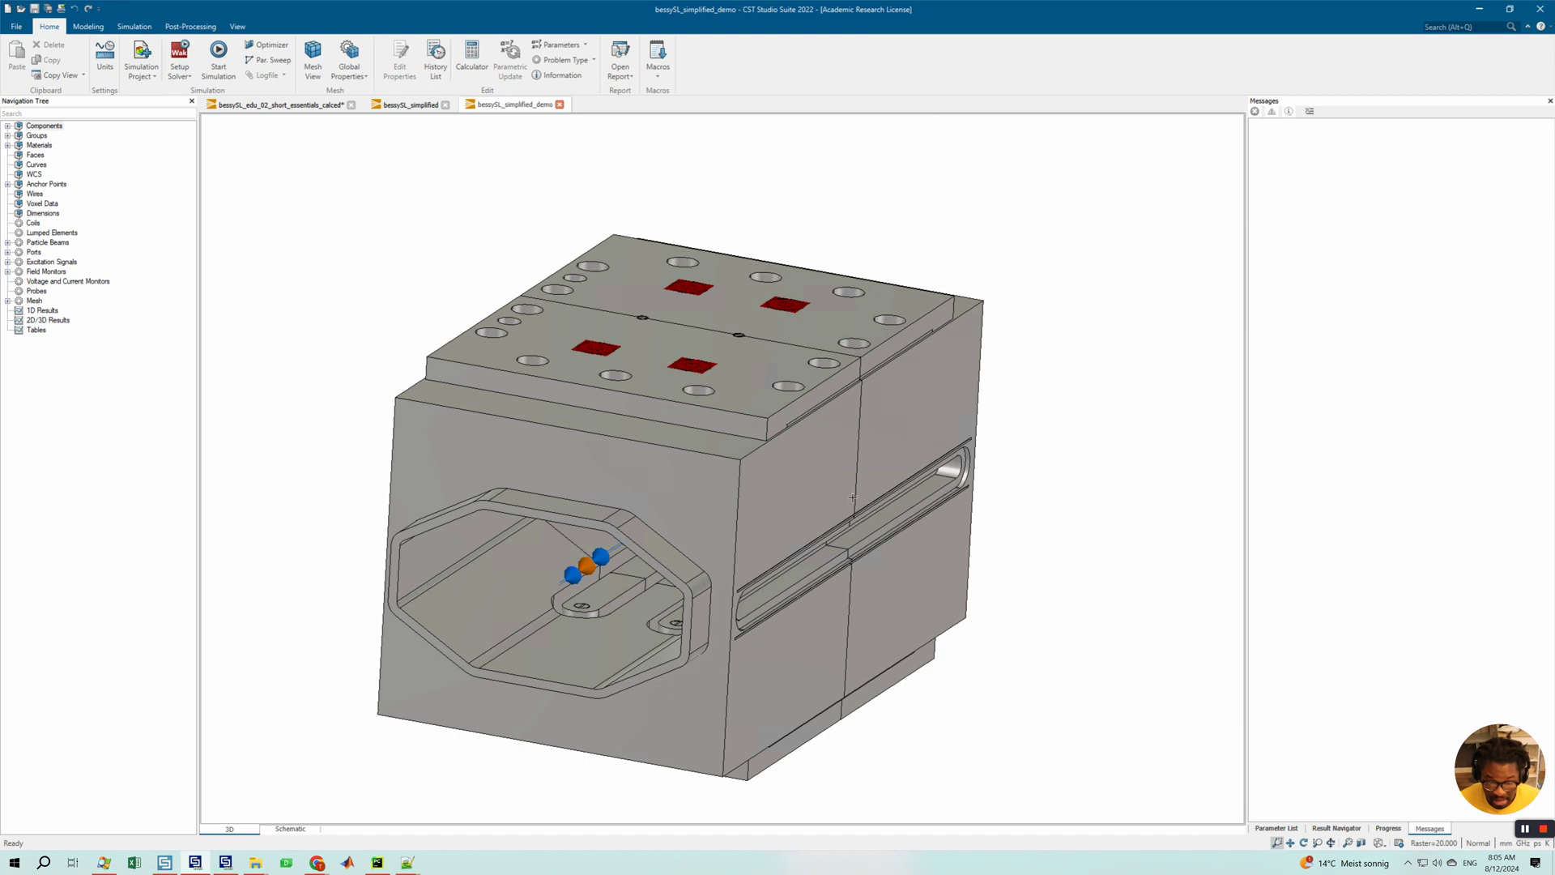
{"action": "left_click_drag", "start_coordinate": [868, 489], "coordinate": [882, 458]}
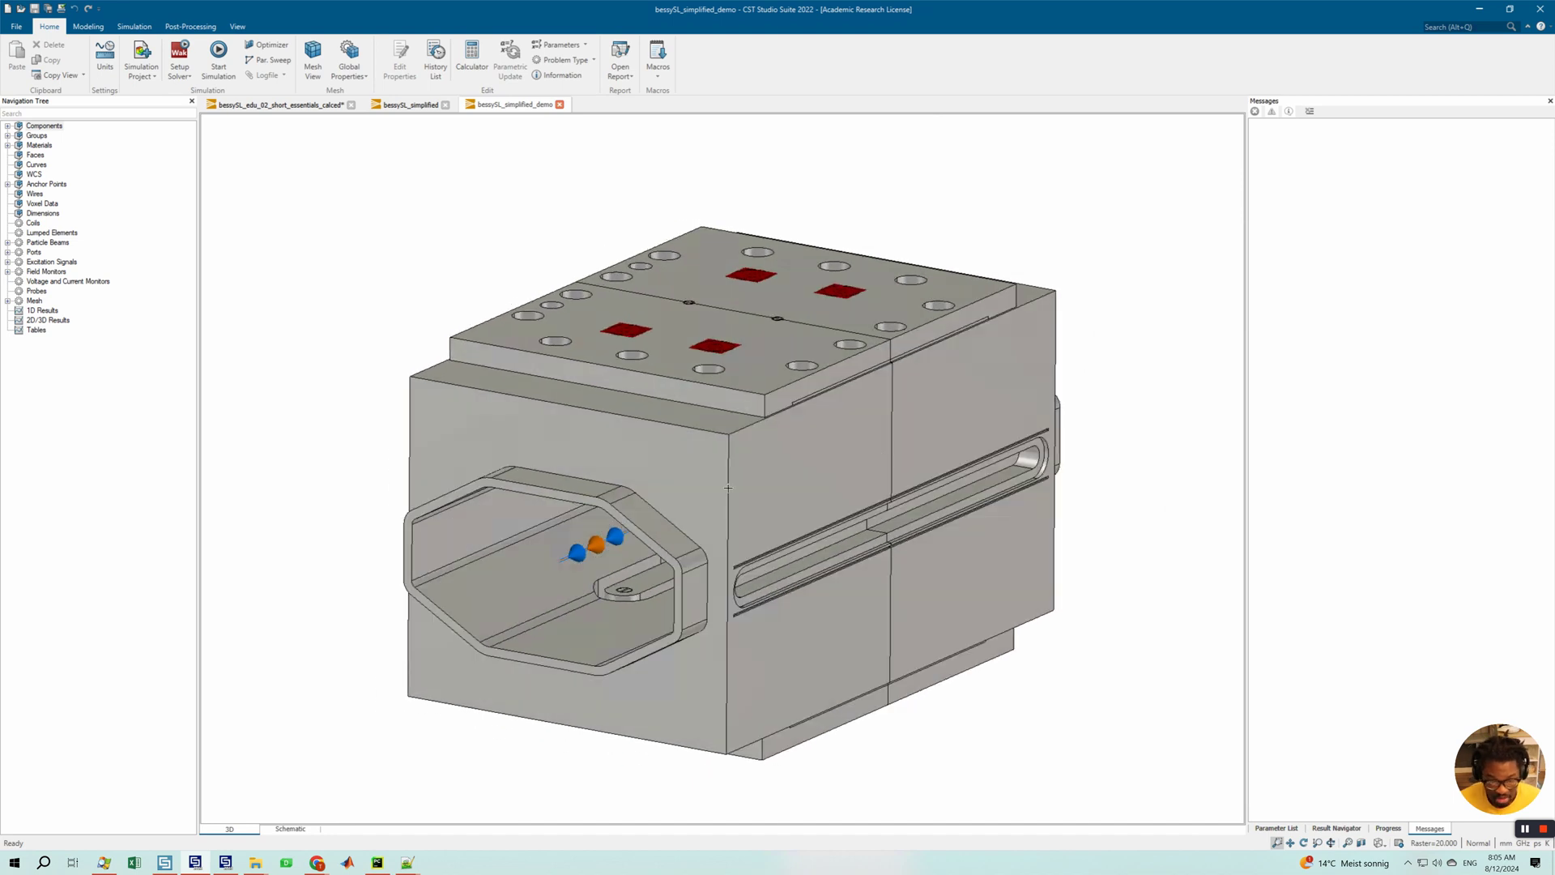
{"action": "mouse_move", "coordinate": [718, 478]}
{"action": "left_mouse_down"}
{"action": "mouse_move", "coordinate": [815, 506]}
{"action": "mouse_move", "coordinate": [800, 513]}
{"action": "left_mouse_up"}
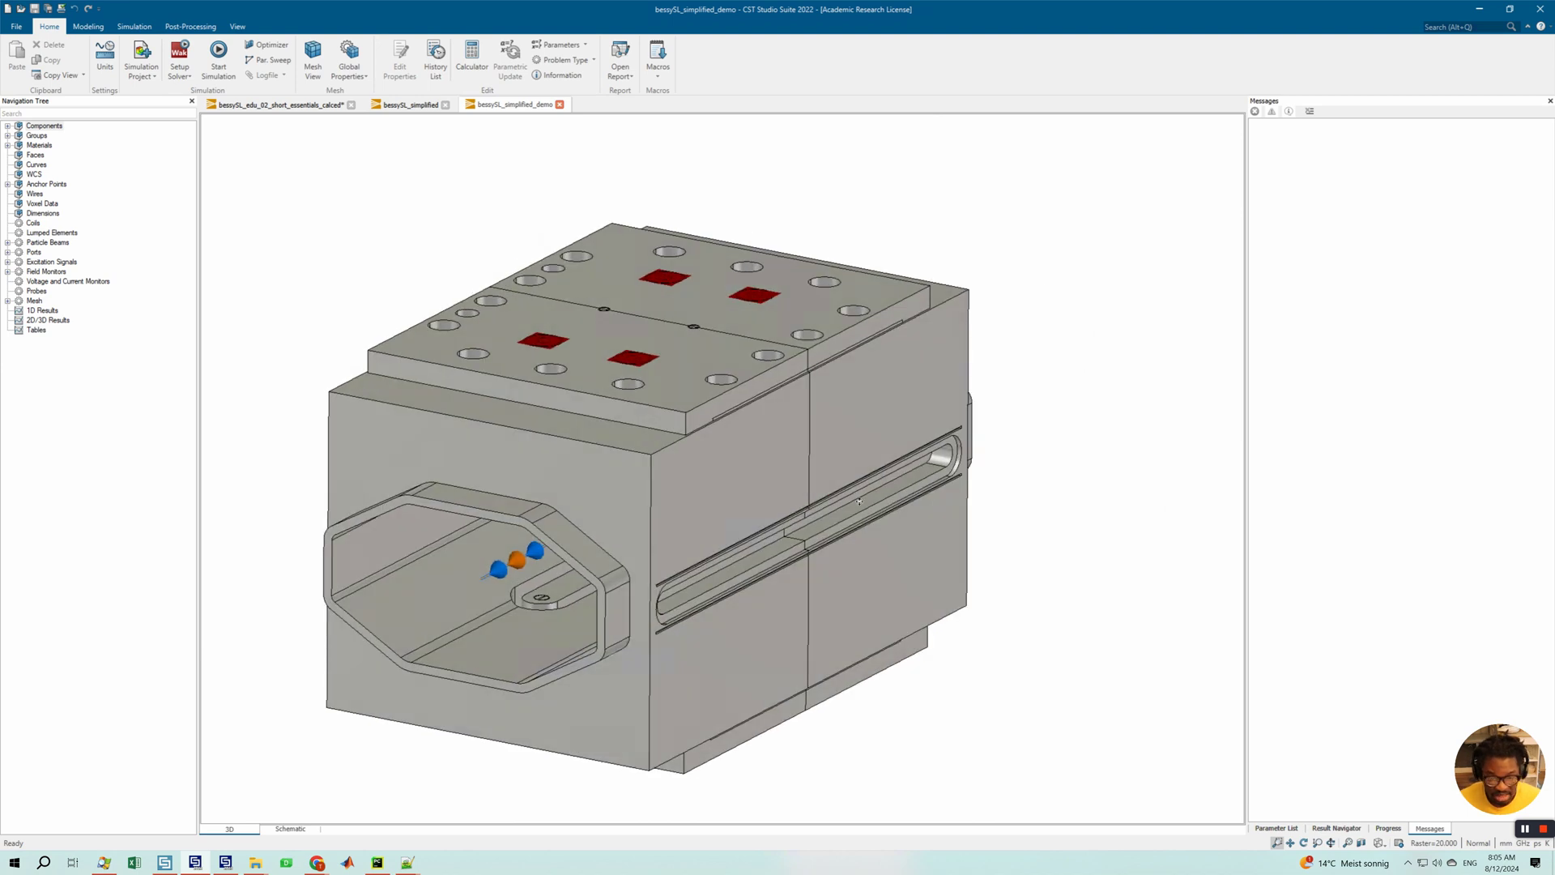
{"action": "middle_click_drag", "start_coordinate": [859, 501], "coordinate": [883, 499]}
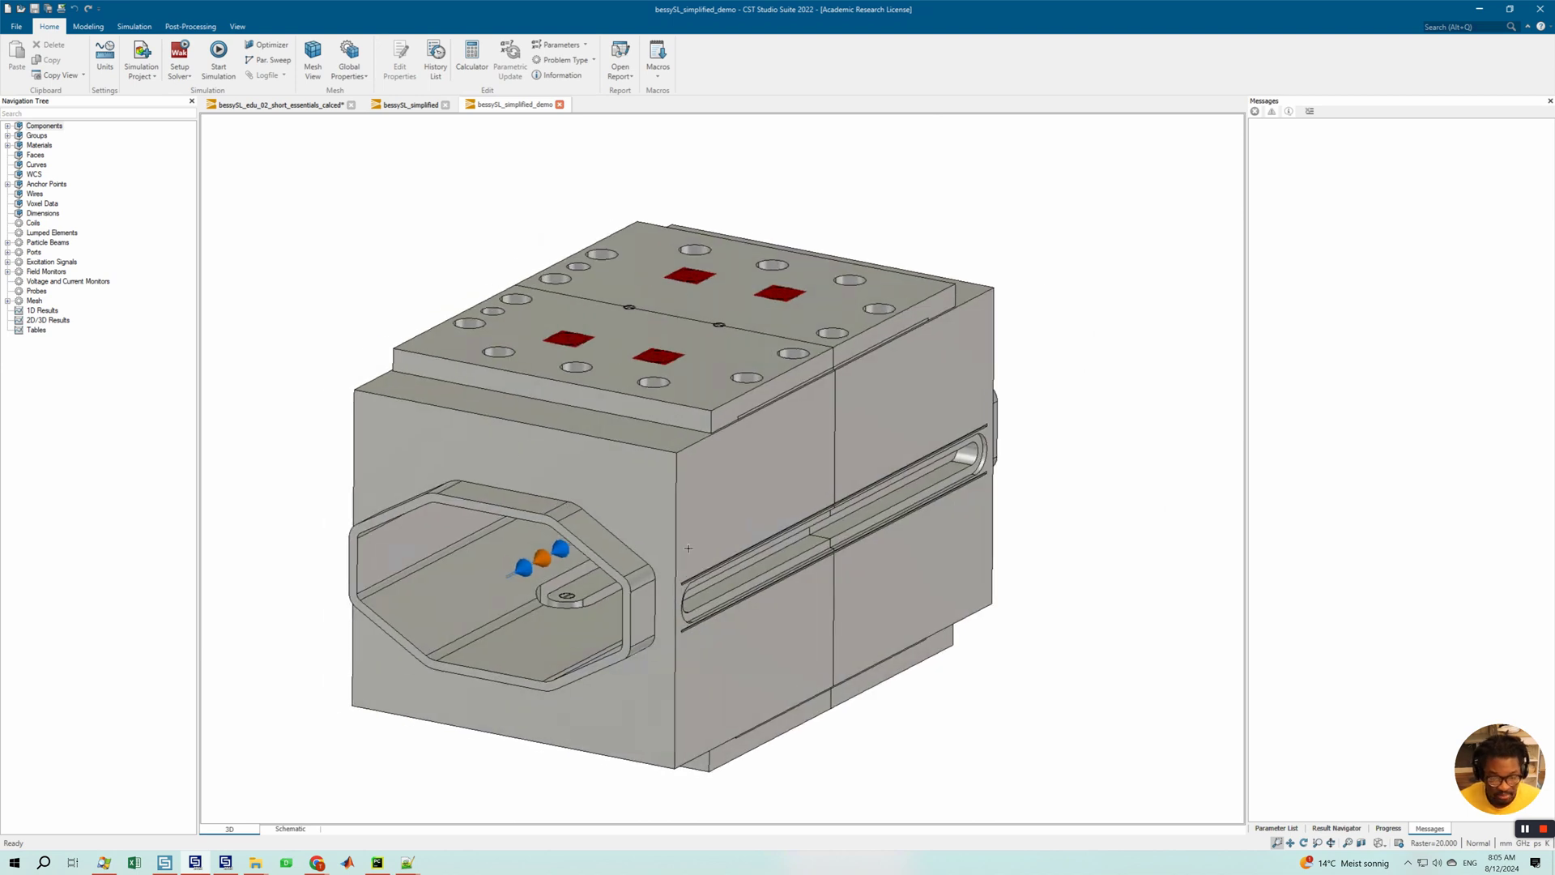
- Start filling up the surrounding space of the model and choose Vacuum as the material of the new solid
{"action": "left_click", "coordinate": [87, 28]}
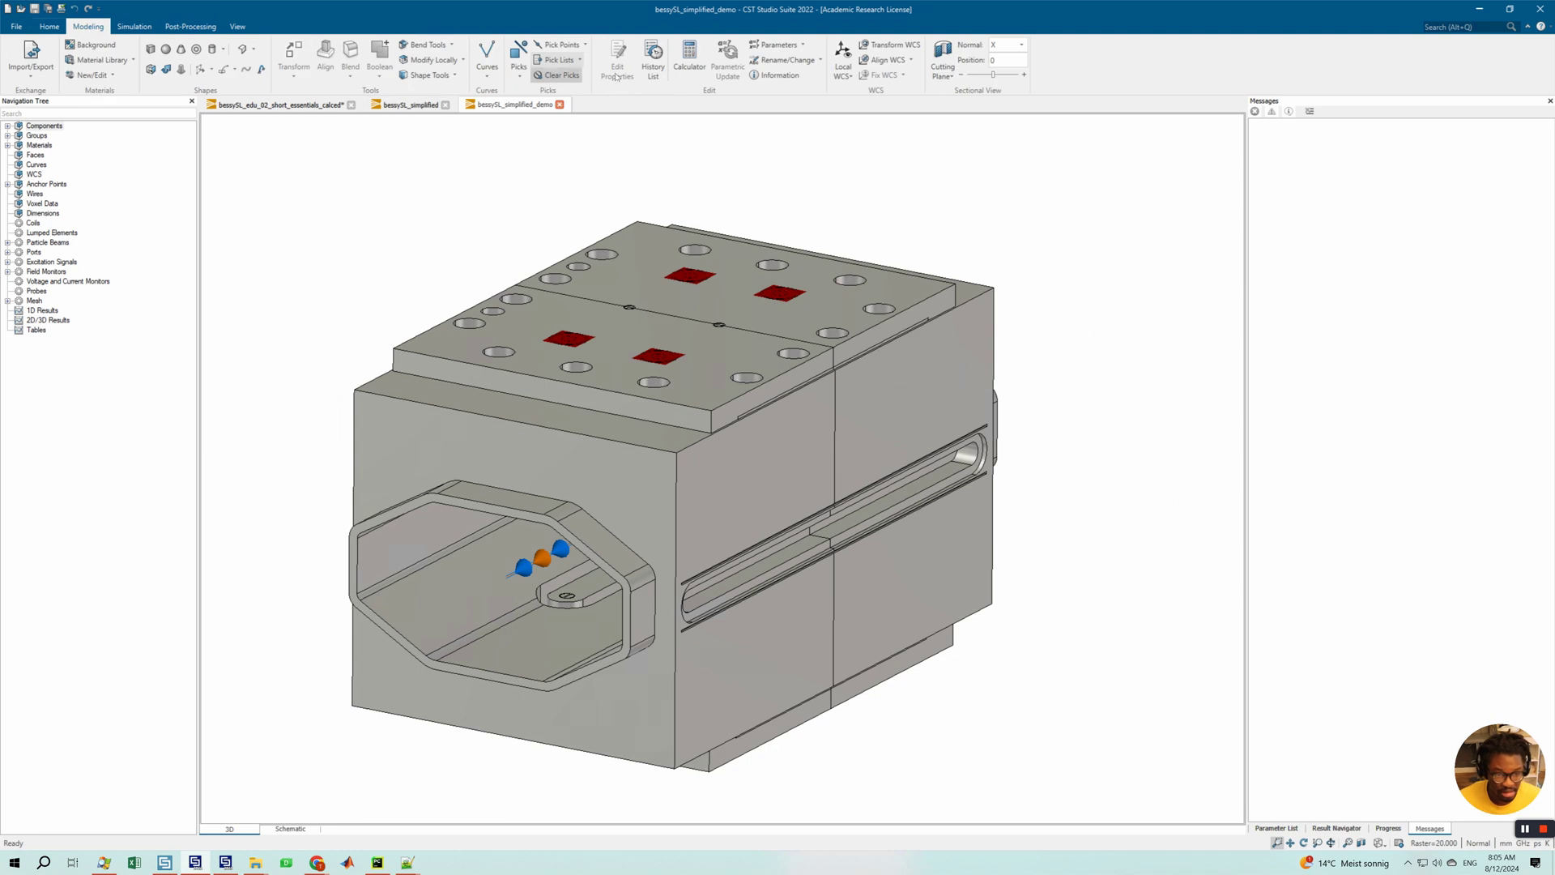
{"action": "left_click", "coordinate": [424, 76]}
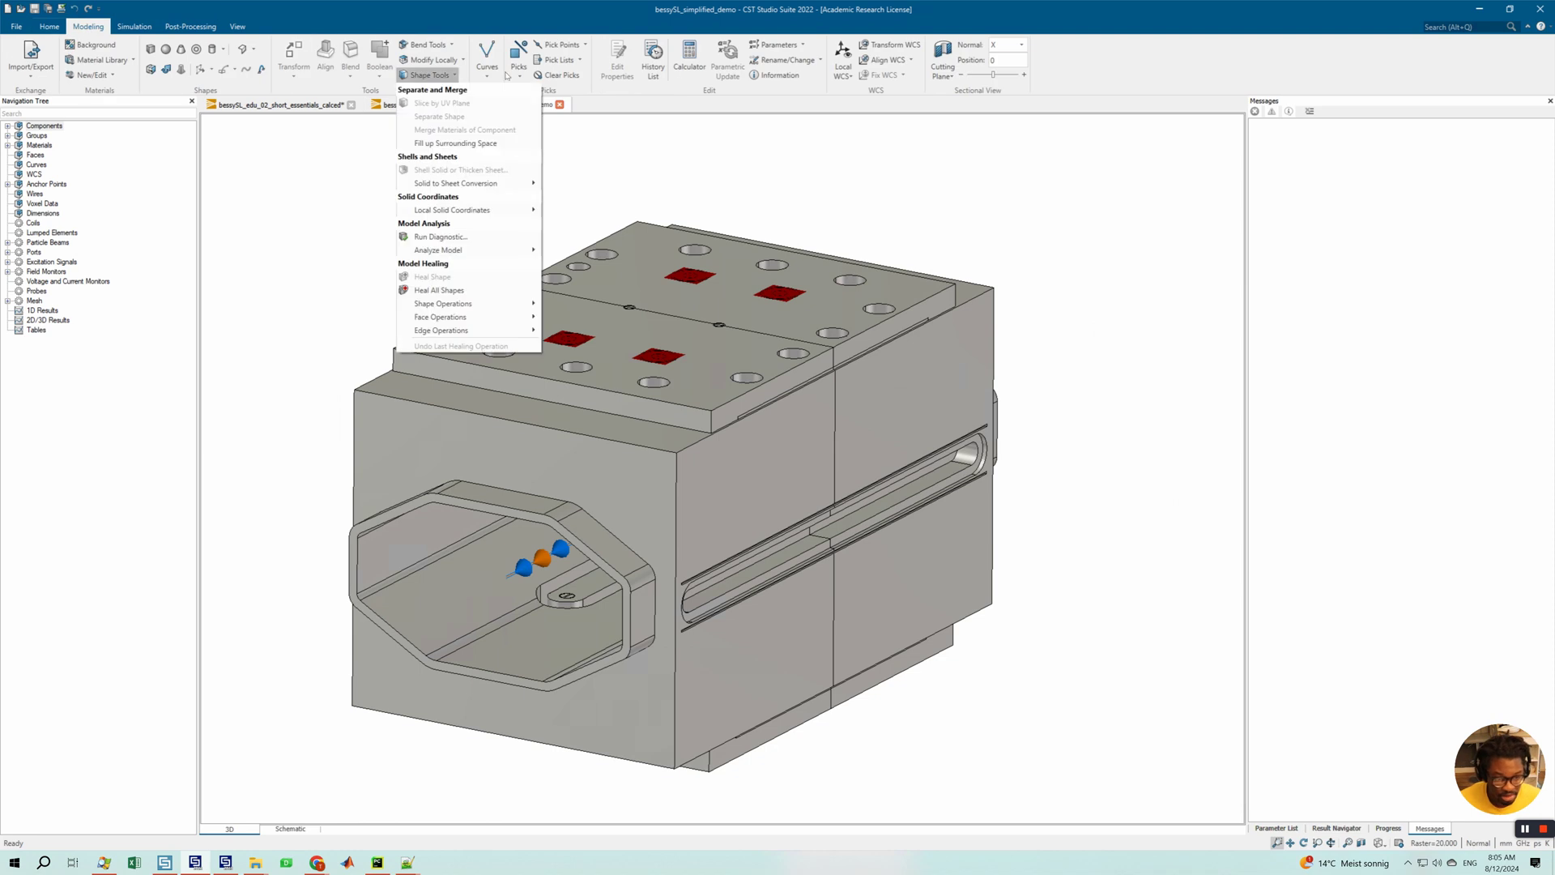
{"action": "left_click", "coordinate": [481, 144]}
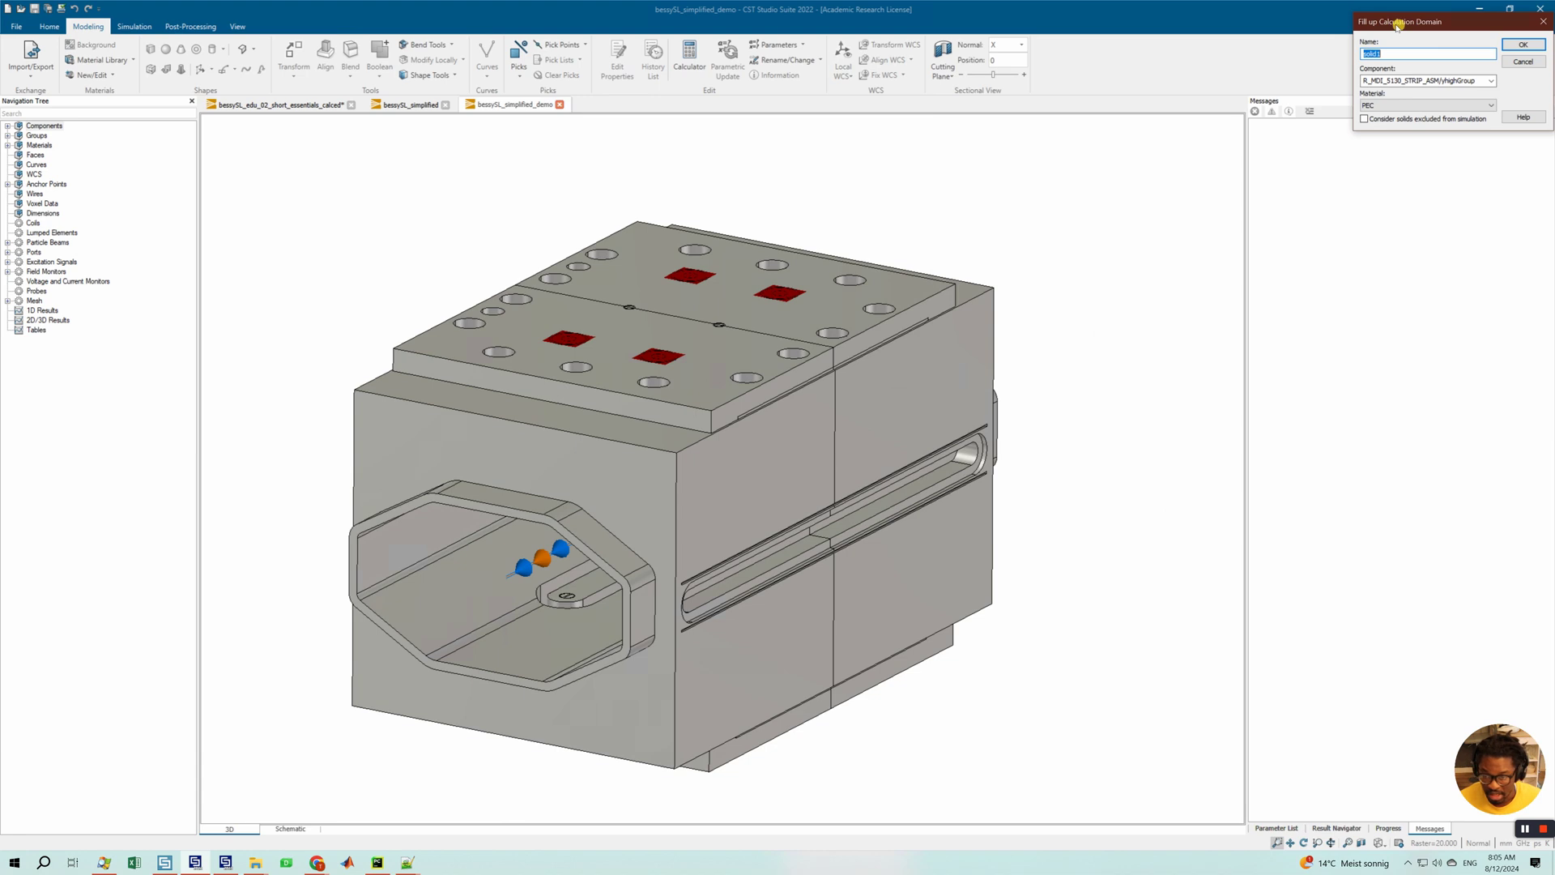
{"action": "left_click_drag", "start_coordinate": [1400, 27], "coordinate": [808, 276]}
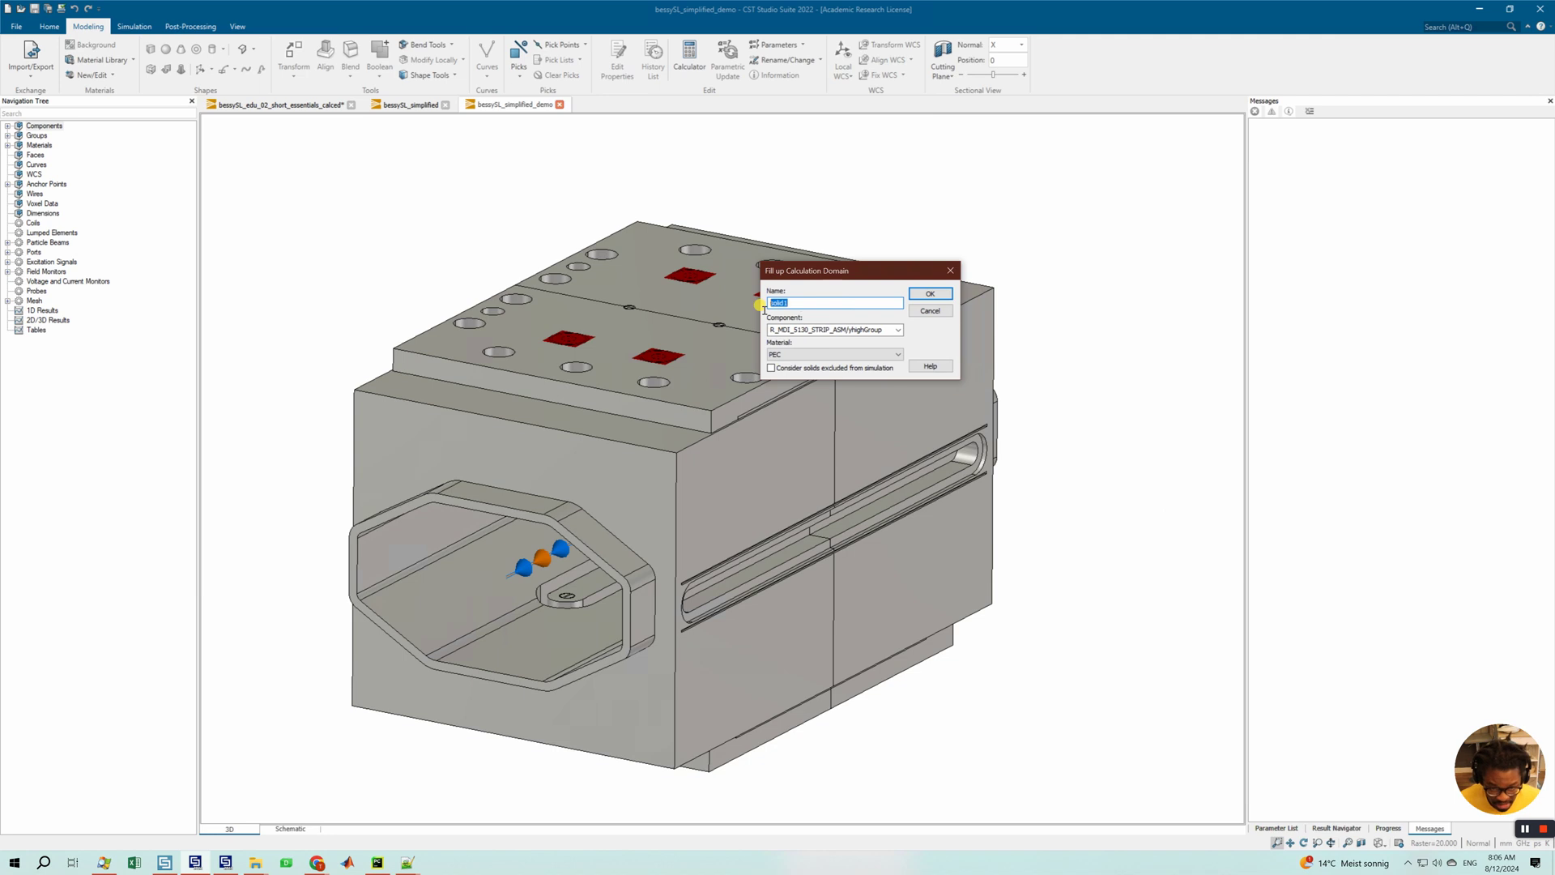
{"action": "left_click", "coordinate": [832, 354]}
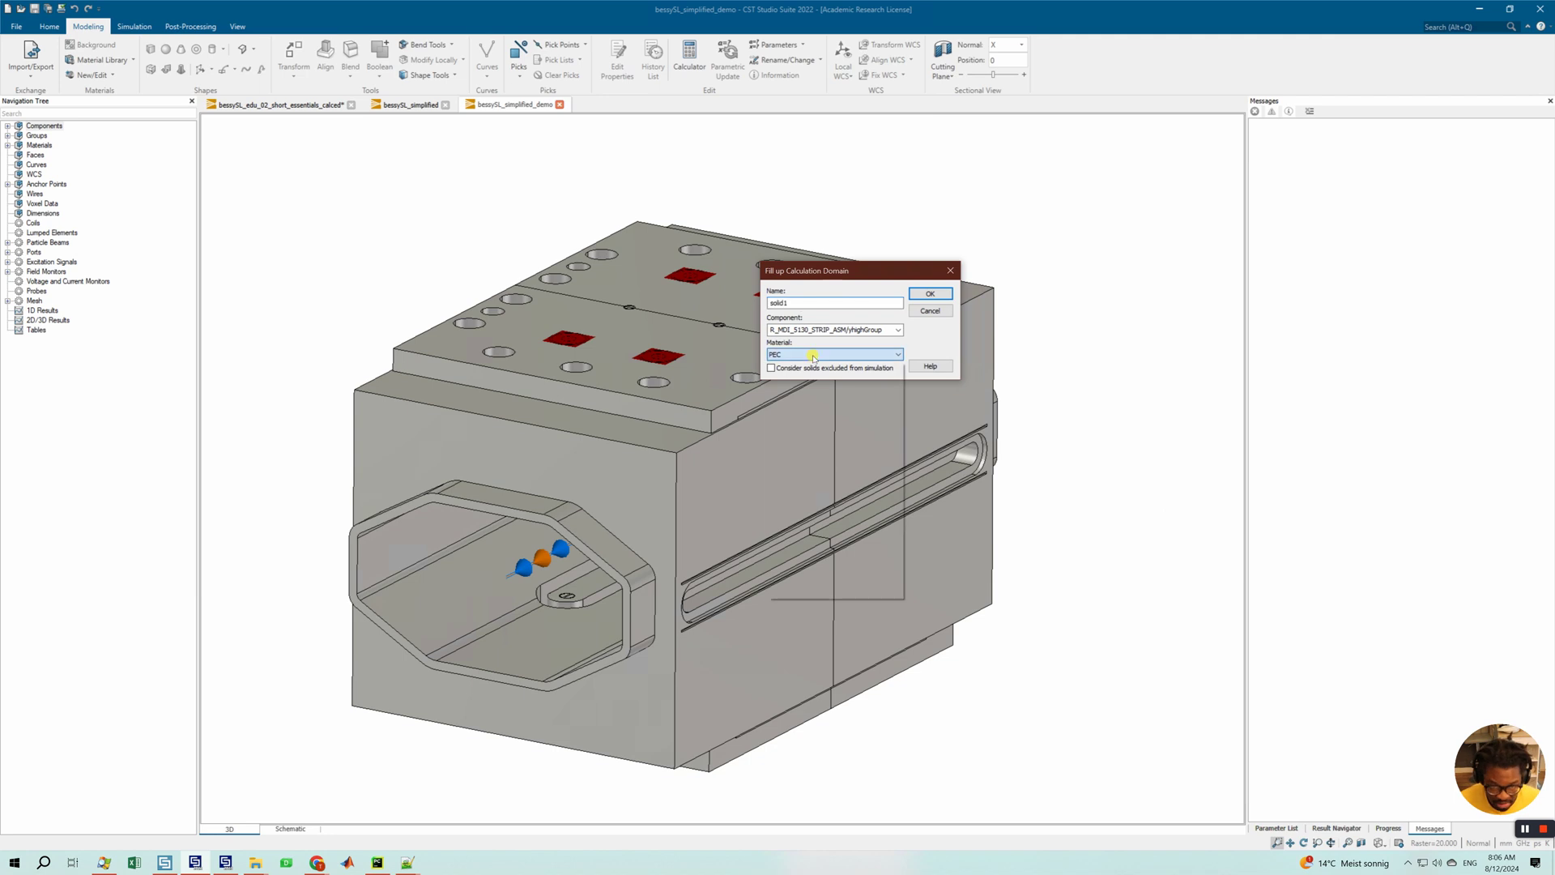
{"action": "scroll", "coordinate": [833, 381], "scroll_direction": "down", "scroll_amount": 2}
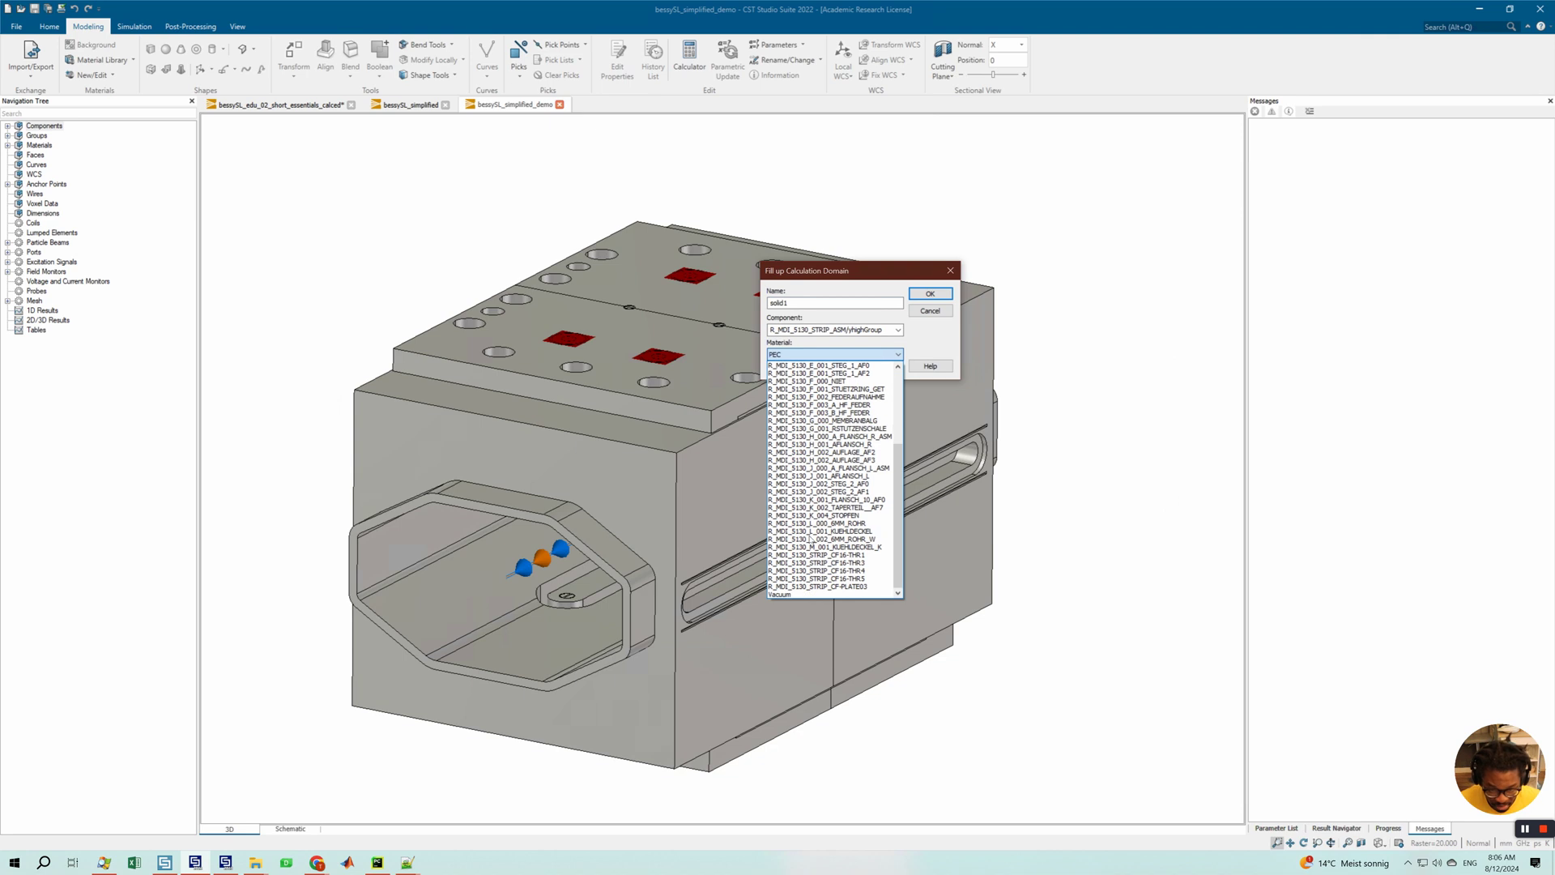
{"action": "left_click", "coordinate": [795, 594]}
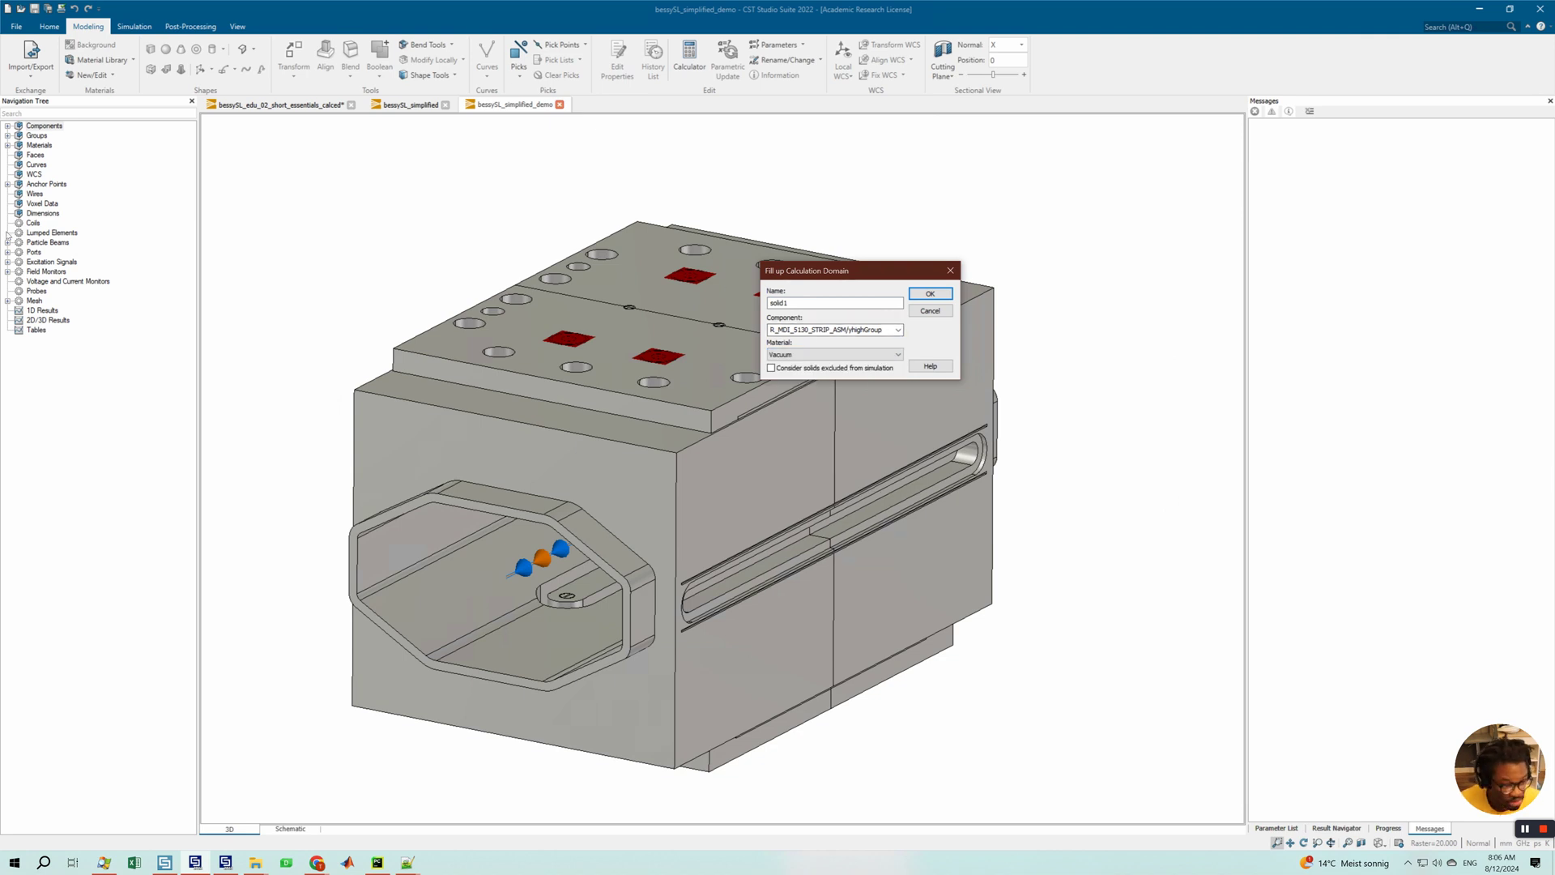
- Assign the fill solid to the component R_MDI_5130_STRIP_ASM and create it
{"action": "left_click", "coordinate": [8, 126]}
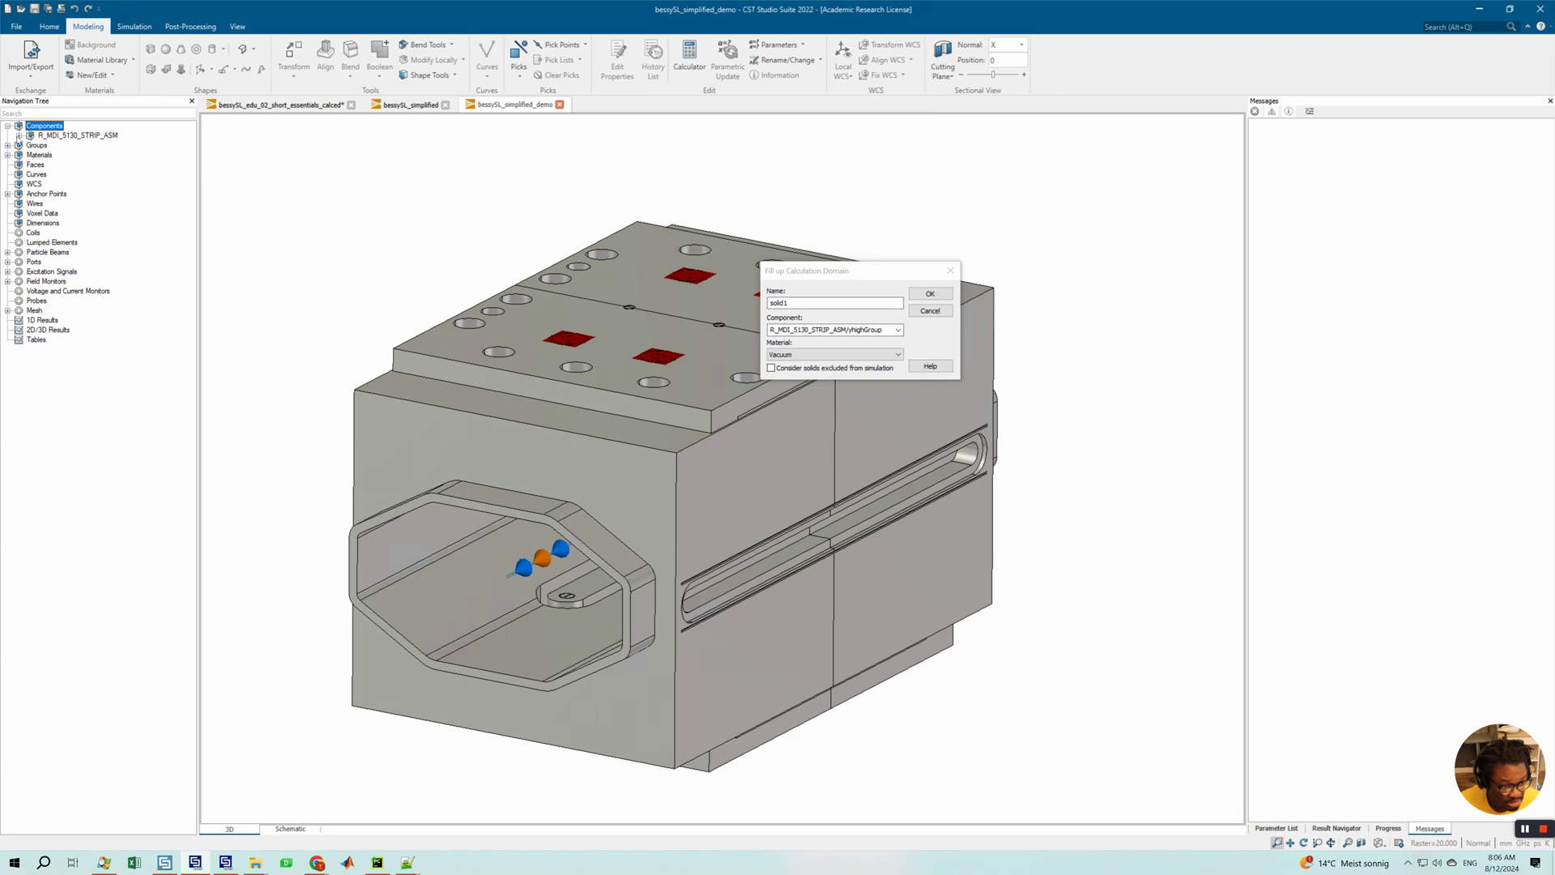
{"action": "double_click", "coordinate": [75, 136]}
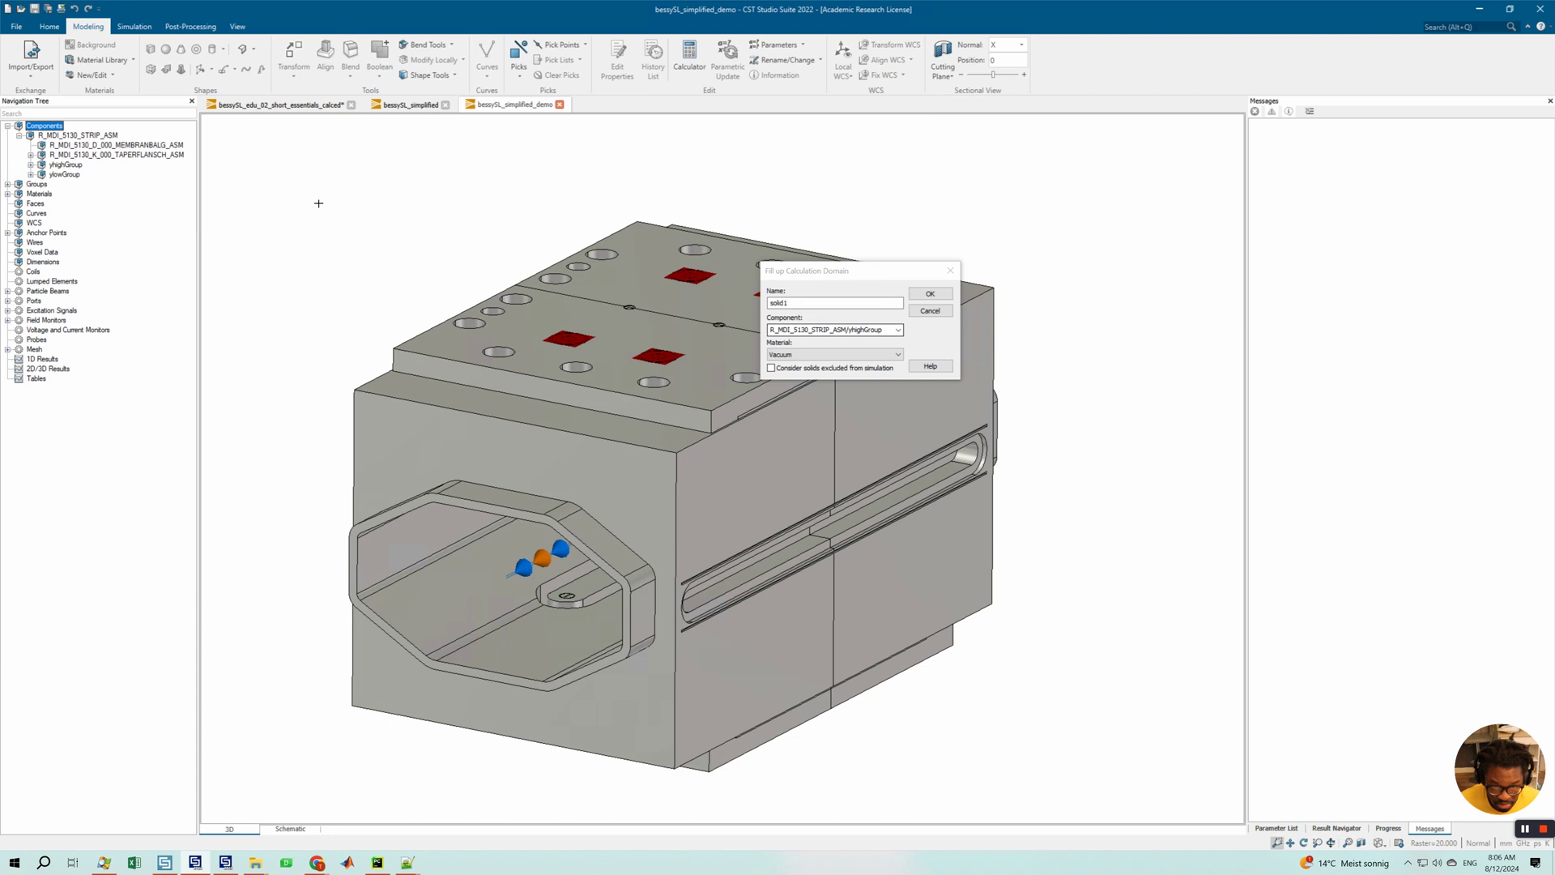
{"action": "left_click", "coordinate": [81, 136]}
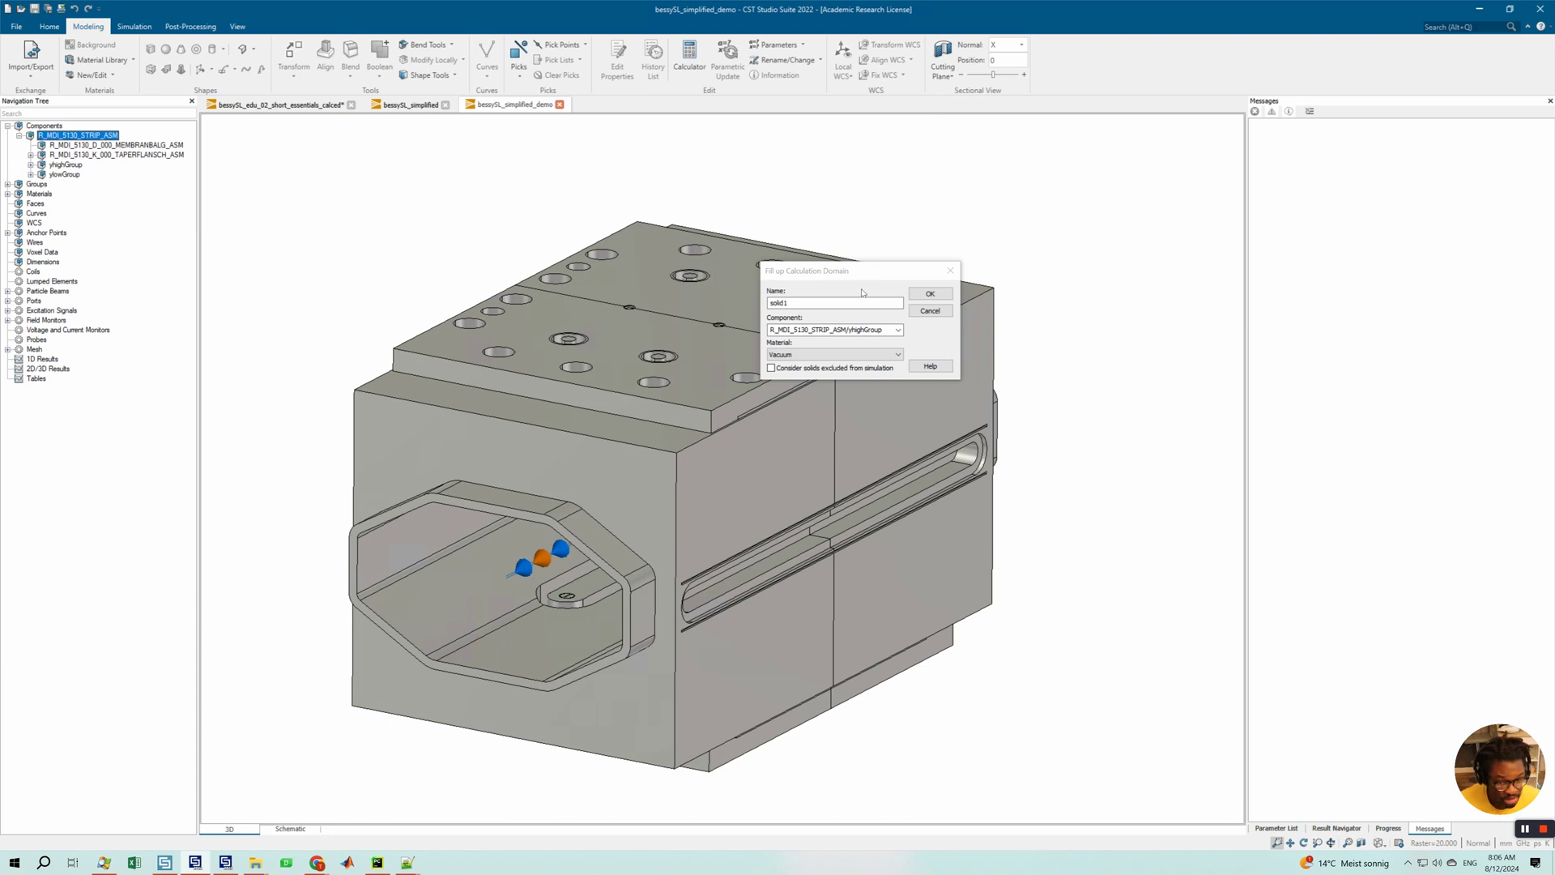
{"action": "left_click", "coordinate": [886, 332]}
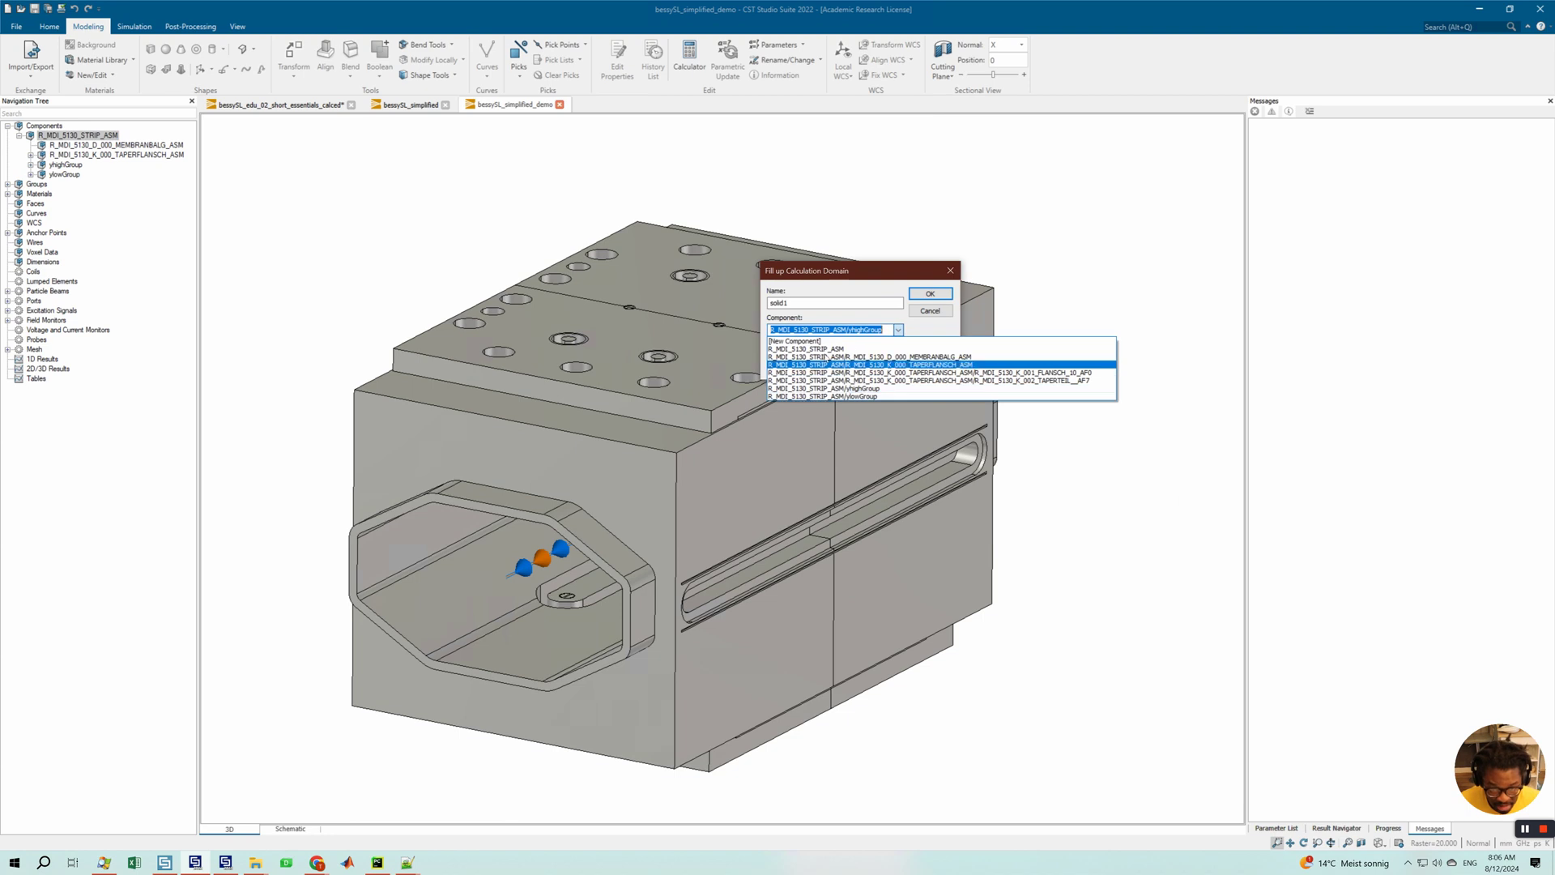
{"action": "left_click", "coordinate": [810, 350]}
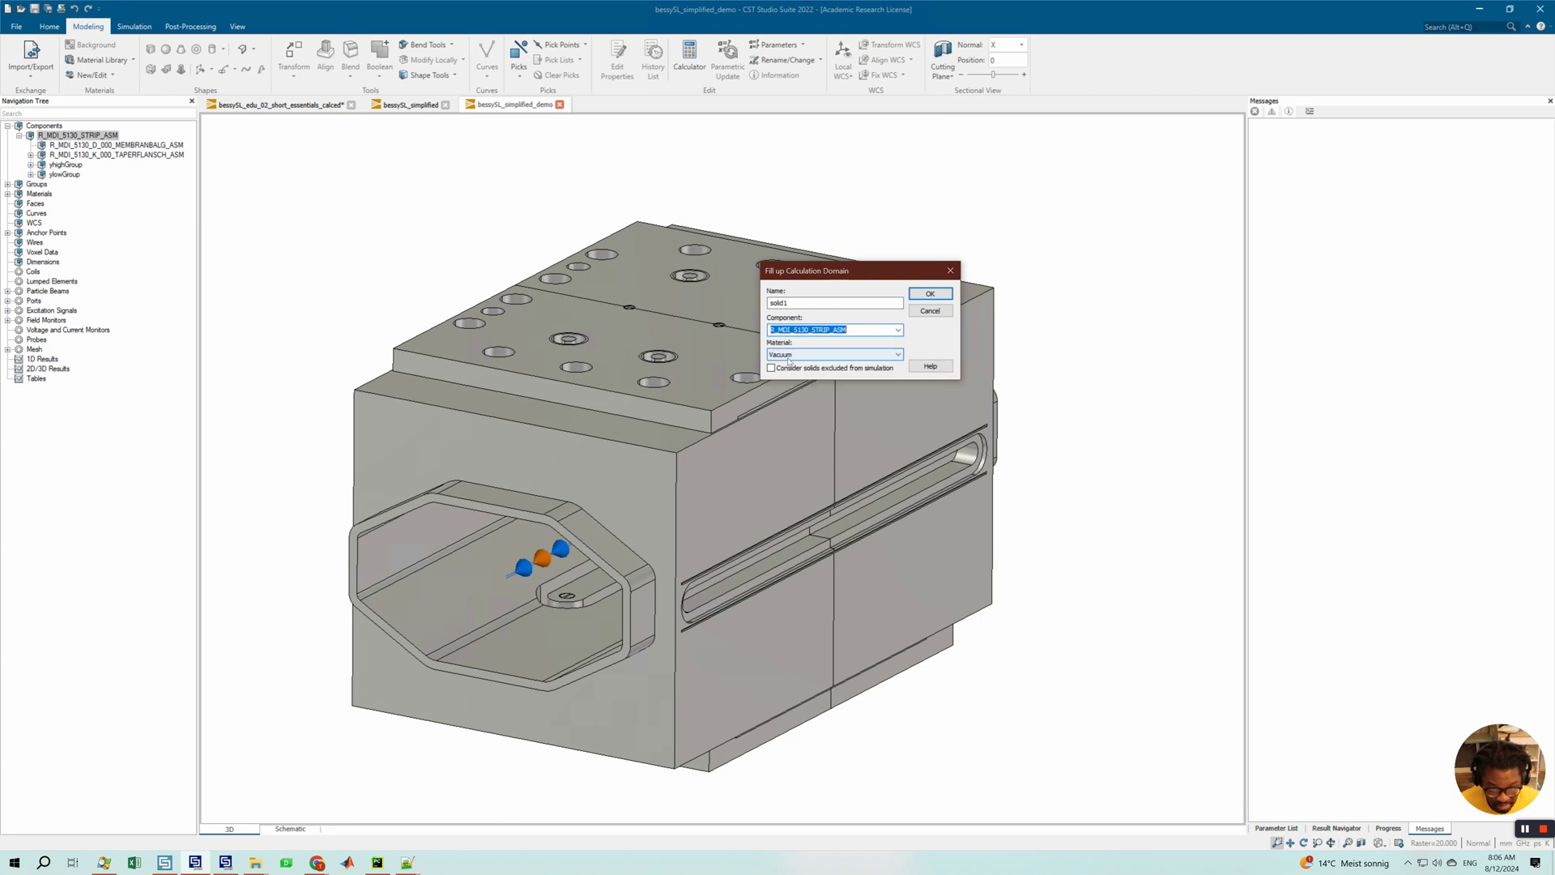
{"action": "left_click", "coordinate": [930, 294]}
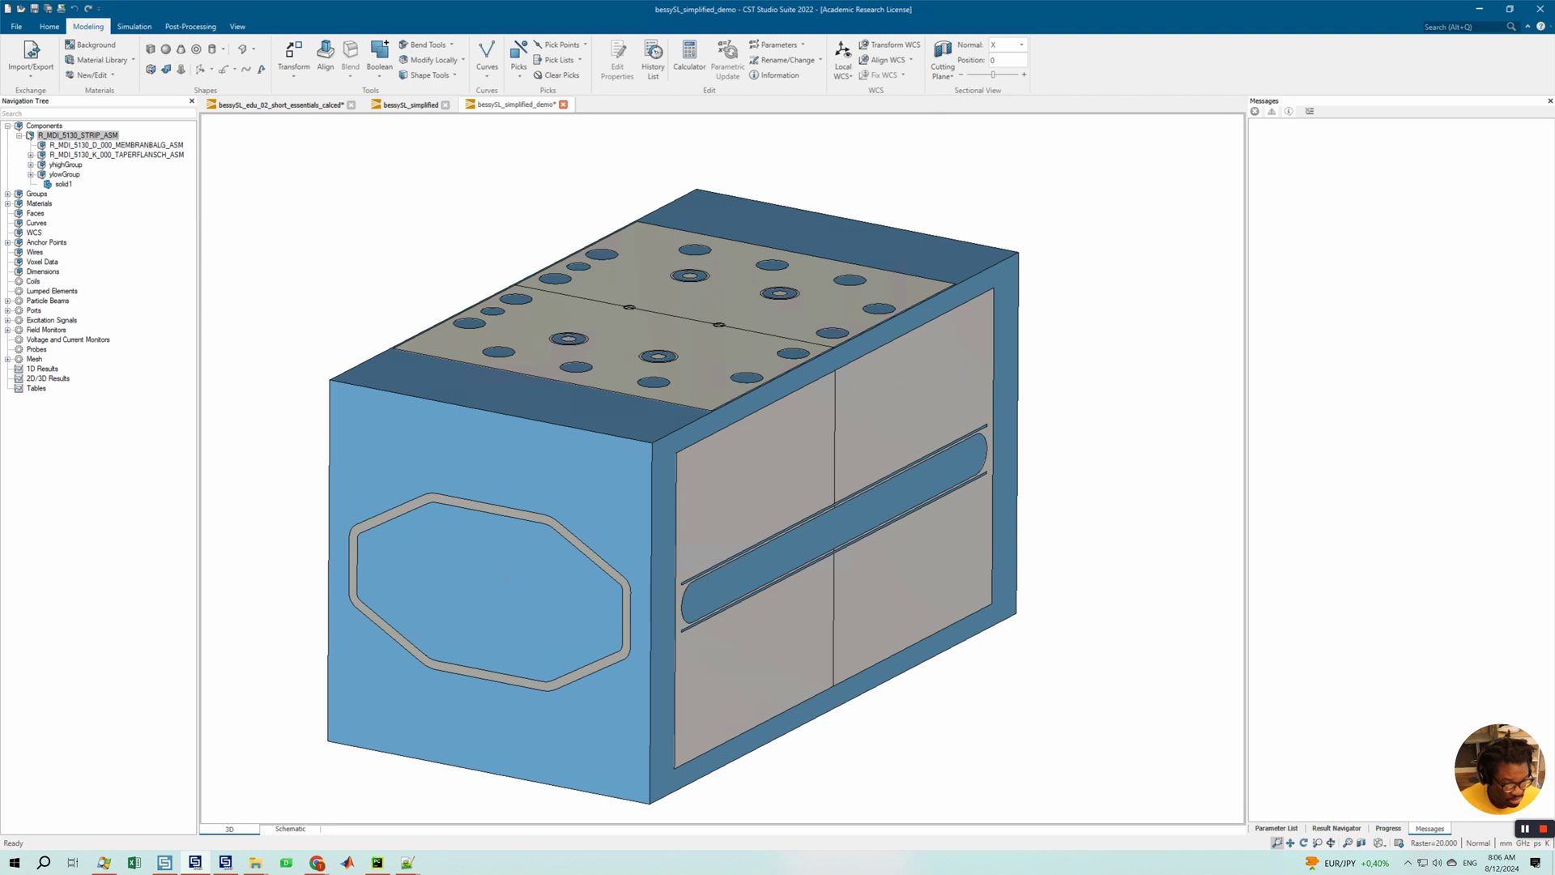
- Create a new top-level component named vaccum and move the filled vacuum solid, solid1, into it
{"action": "left_click", "coordinate": [60, 183]}
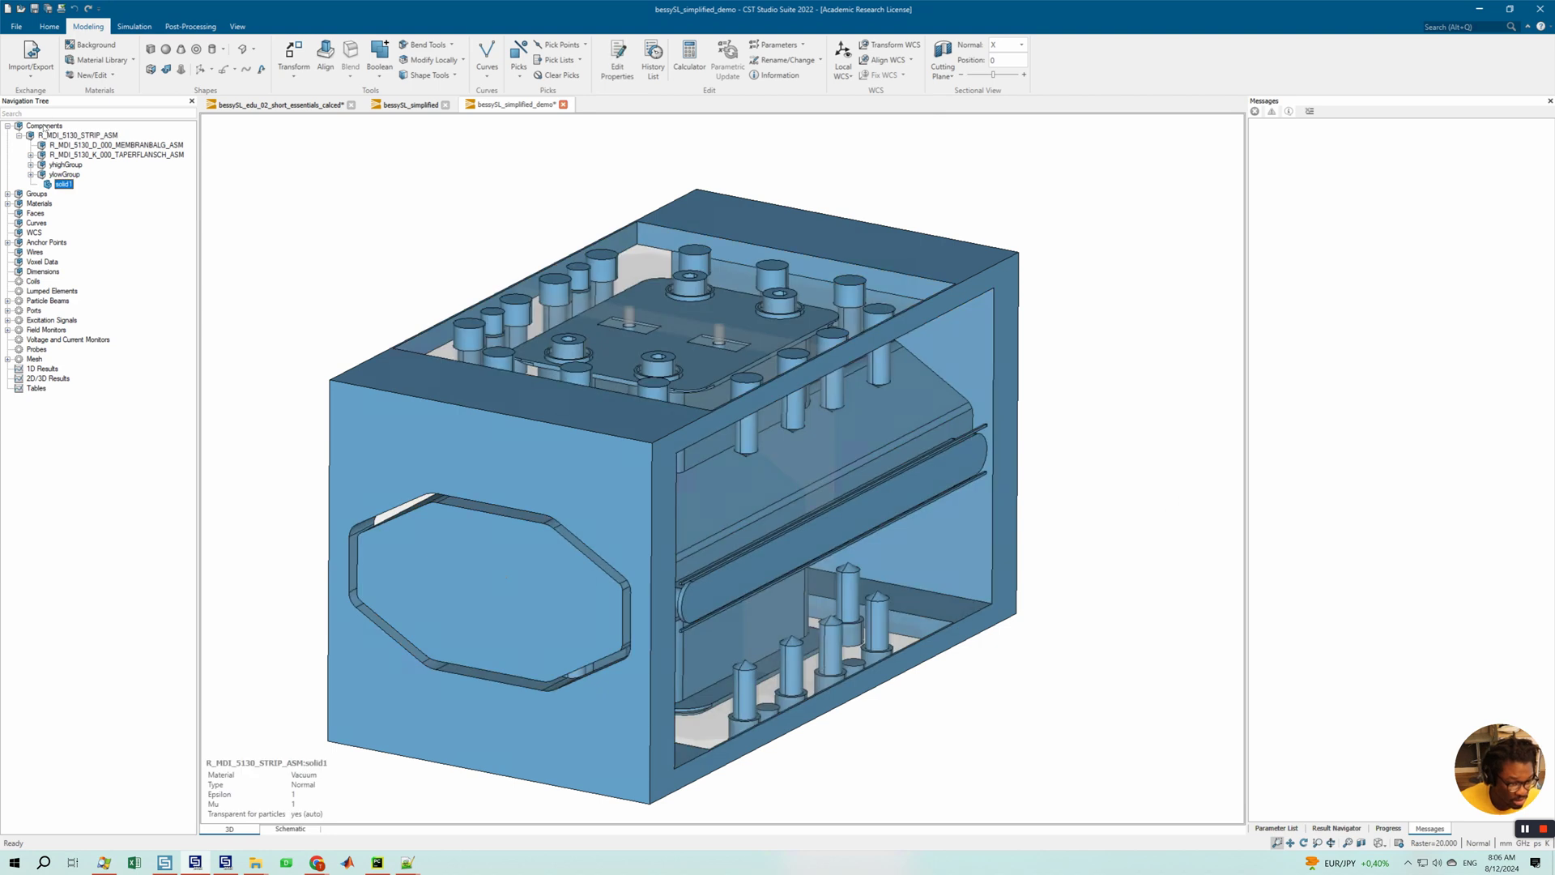
{"action": "left_click", "coordinate": [43, 125]}
{"action": "right_click", "coordinate": [44, 125]}
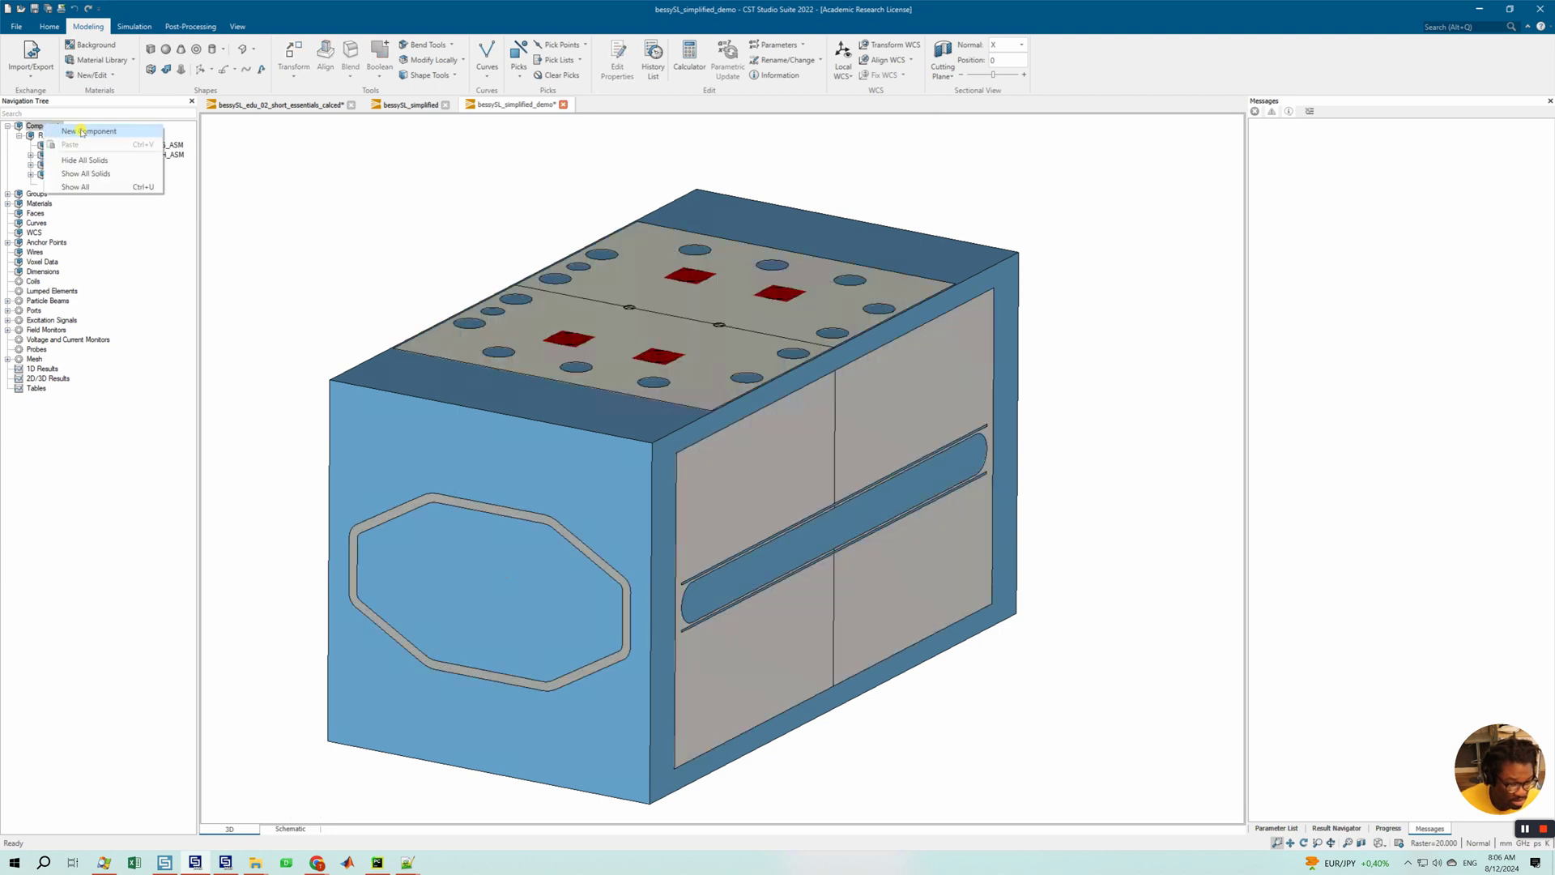
{"action": "left_click", "coordinate": [81, 131]}
{"action": "type", "text": "vaccum"}
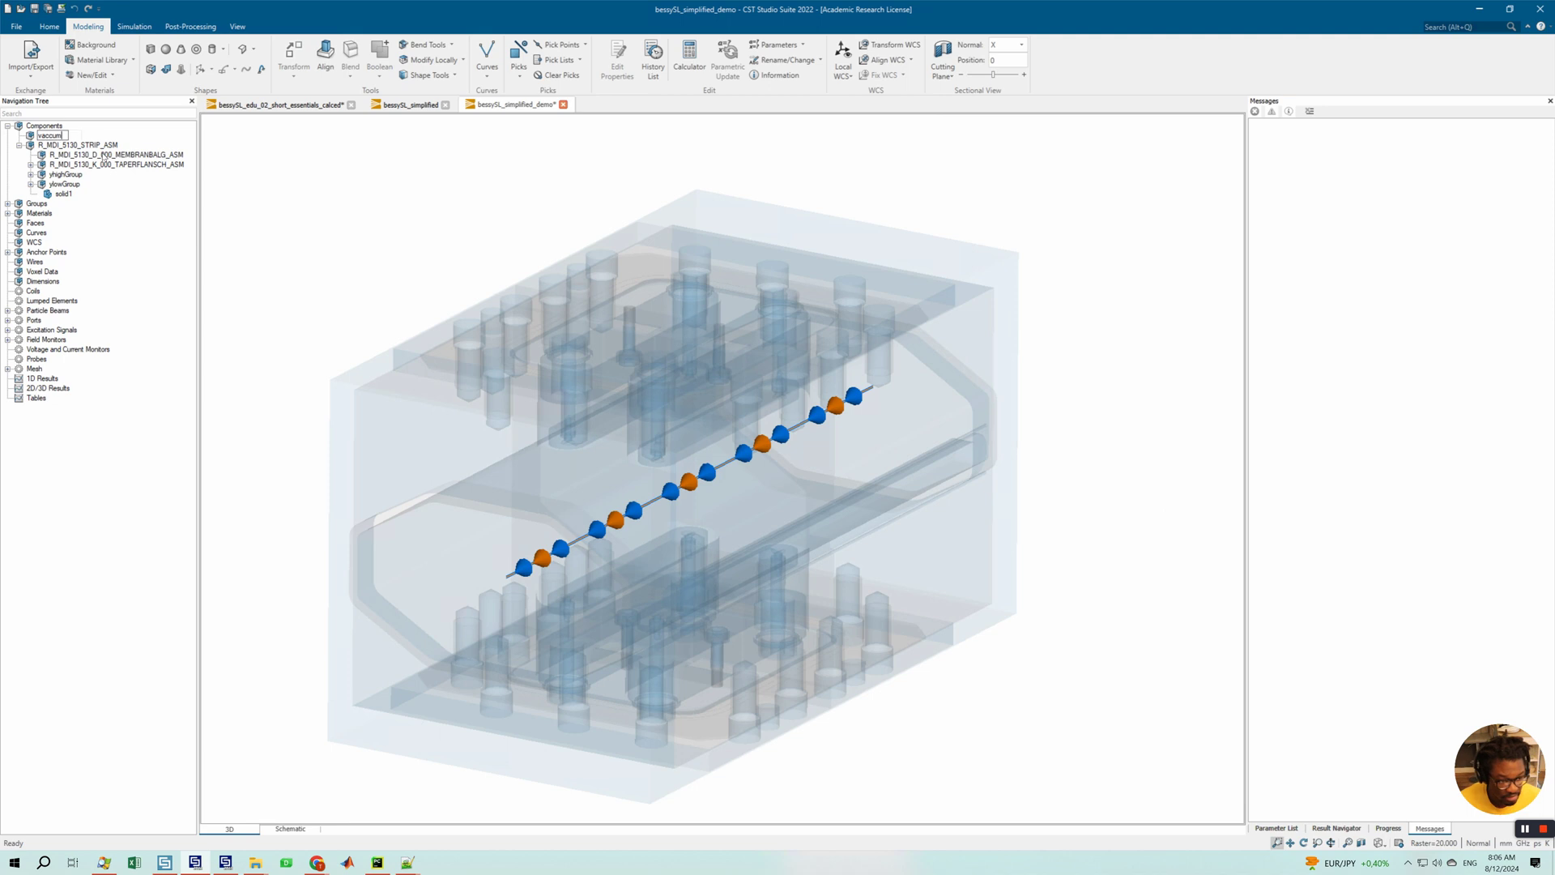
{"action": "key", "text": "Return"}
{"action": "left_click_drag", "start_coordinate": [61, 184], "coordinate": [50, 194]}
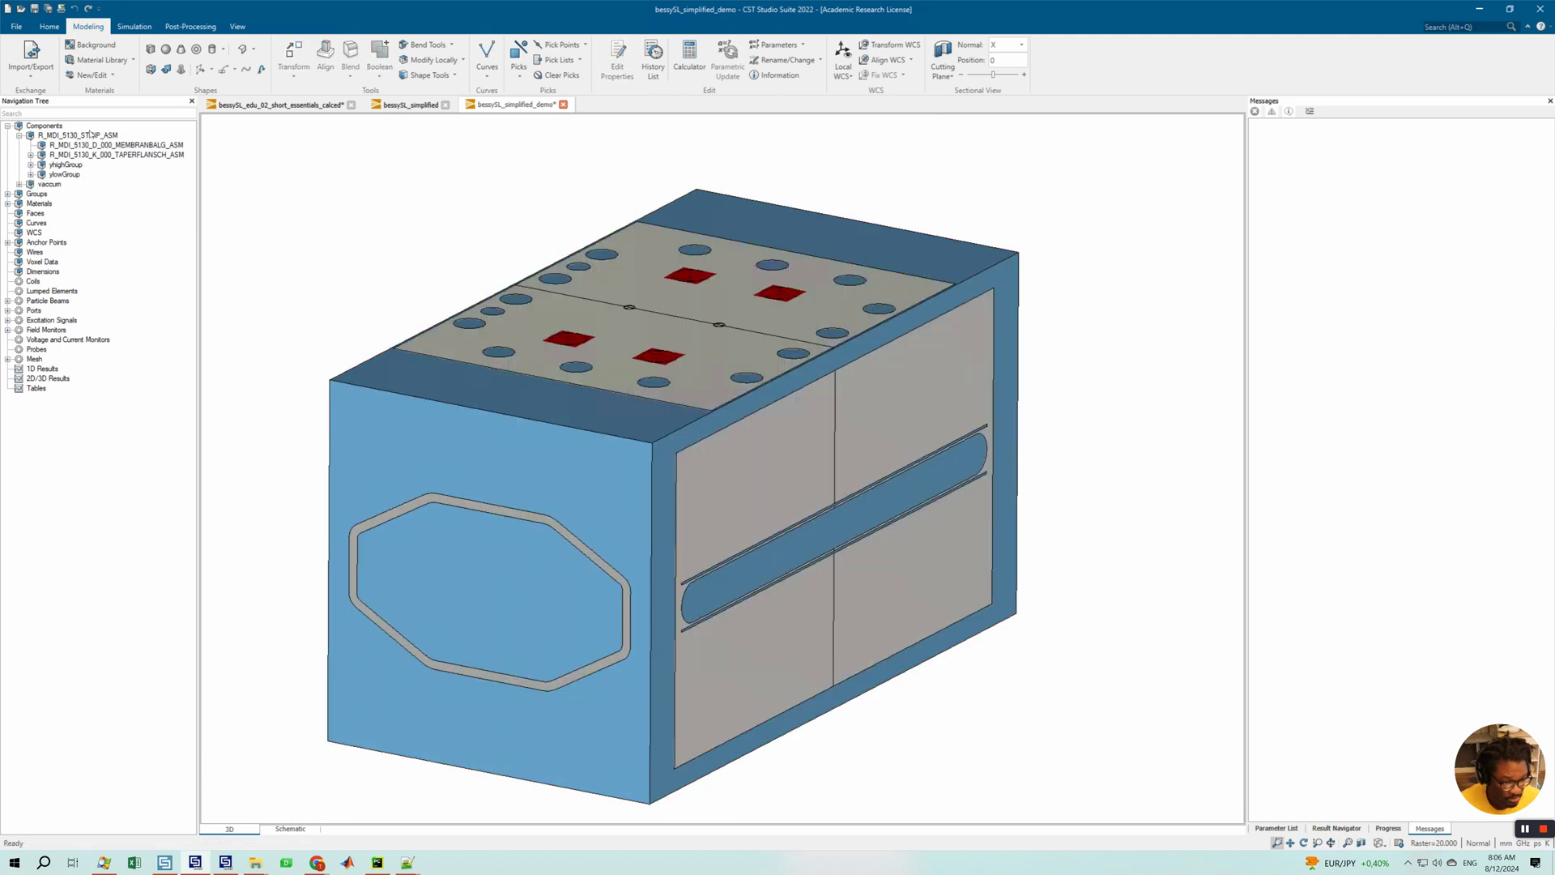
- Isolate the vaccum component and its solid, and examine the filled volume around the pipe, electrodes and screw holes from several viewpoints
{"action": "left_click", "coordinate": [50, 184]}
{"action": "left_click_drag", "start_coordinate": [811, 362], "coordinate": [697, 520]}
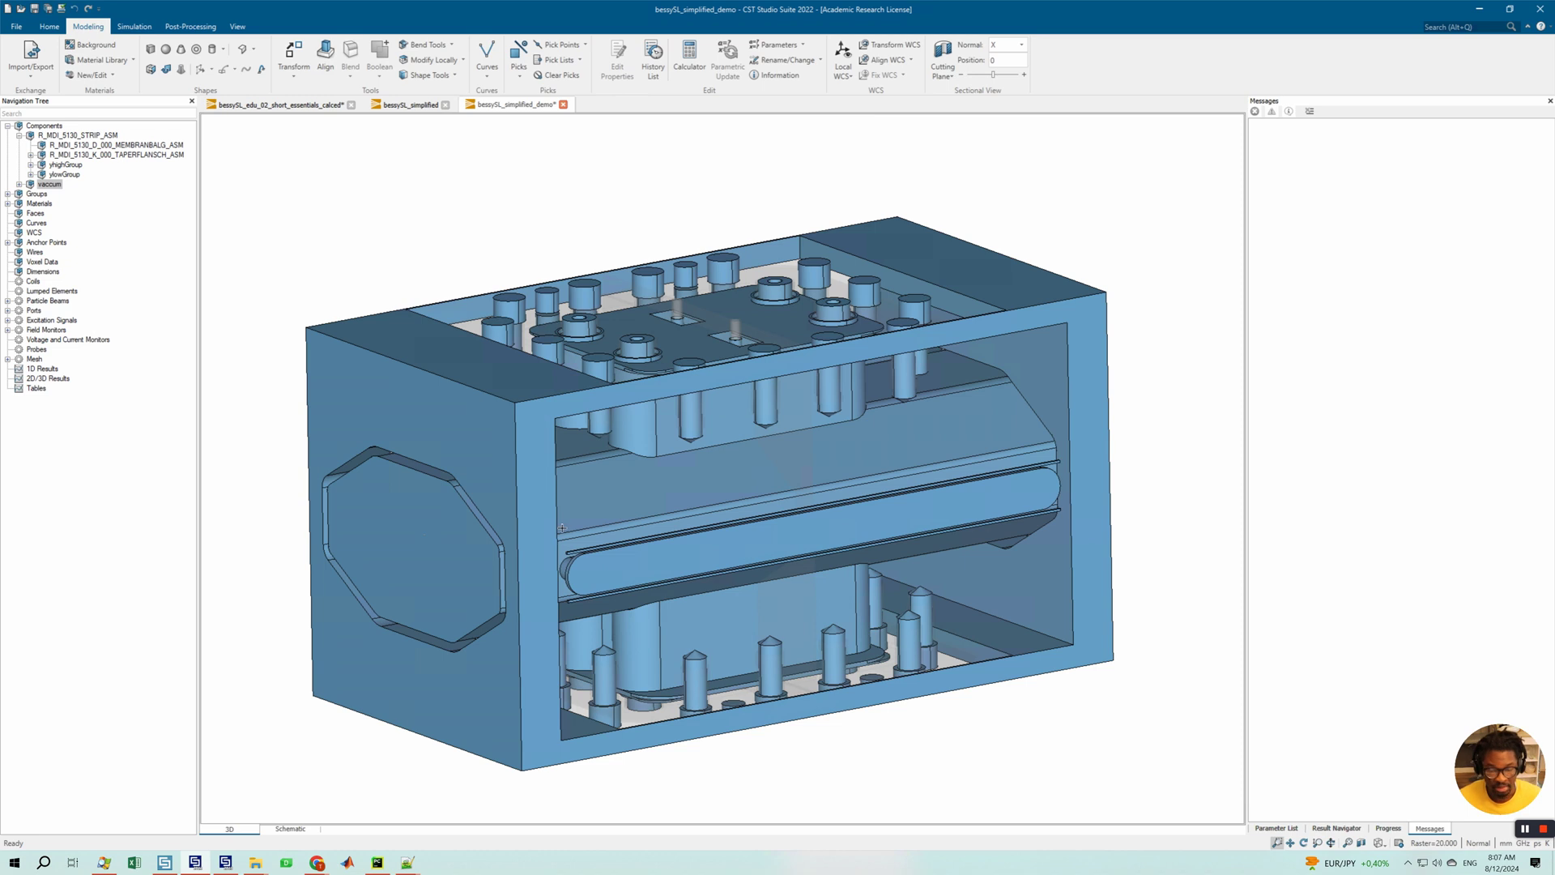
{"action": "left_click_drag", "start_coordinate": [609, 509], "coordinate": [852, 425]}
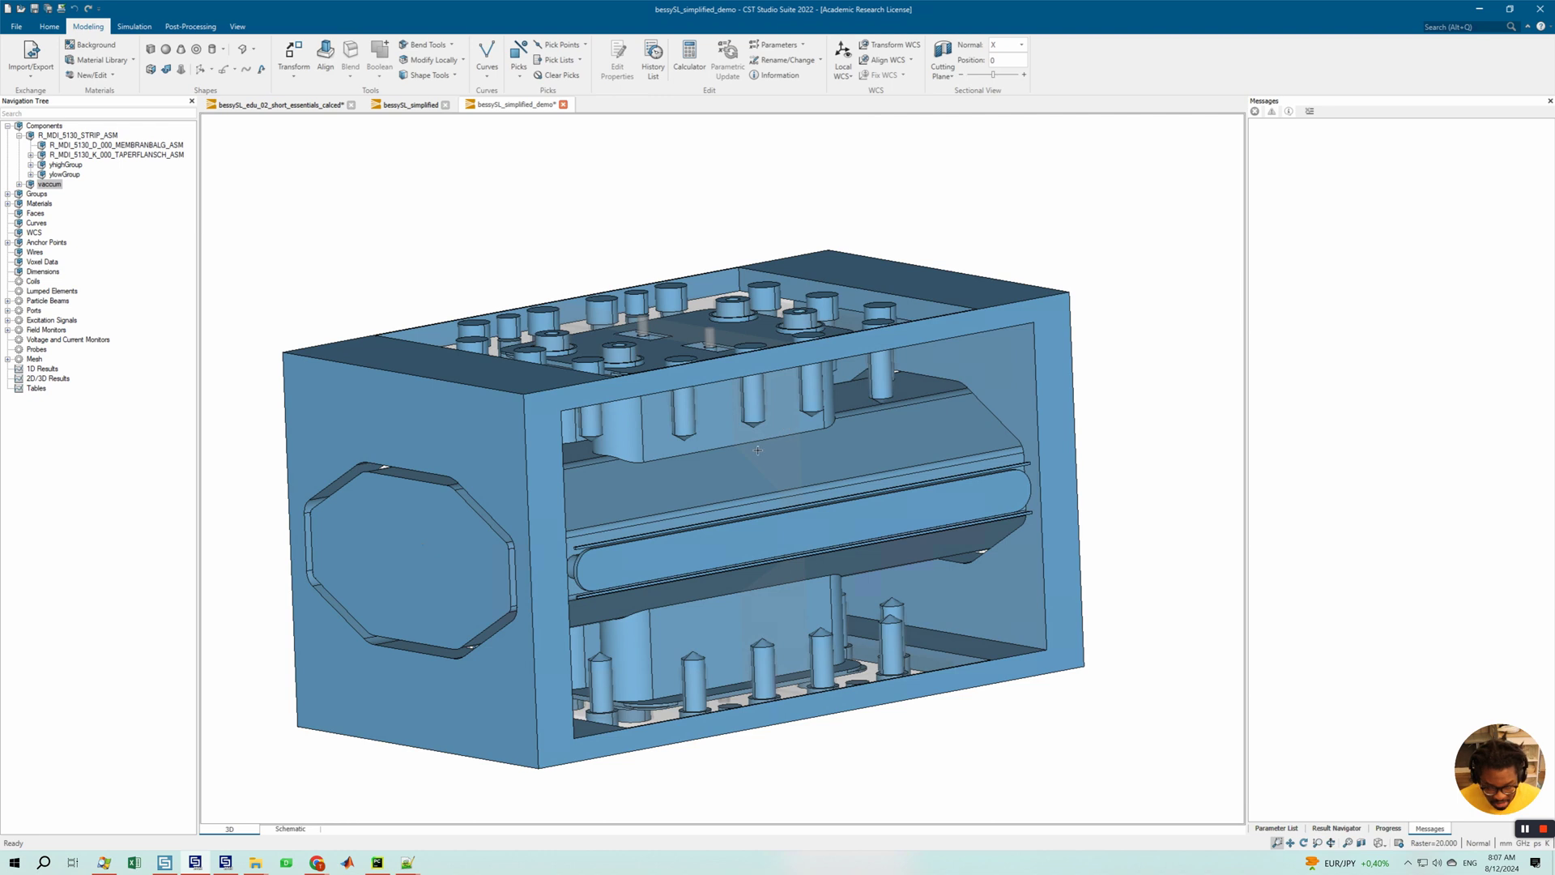
{"action": "left_click_drag", "start_coordinate": [739, 439], "coordinate": [454, 454]}
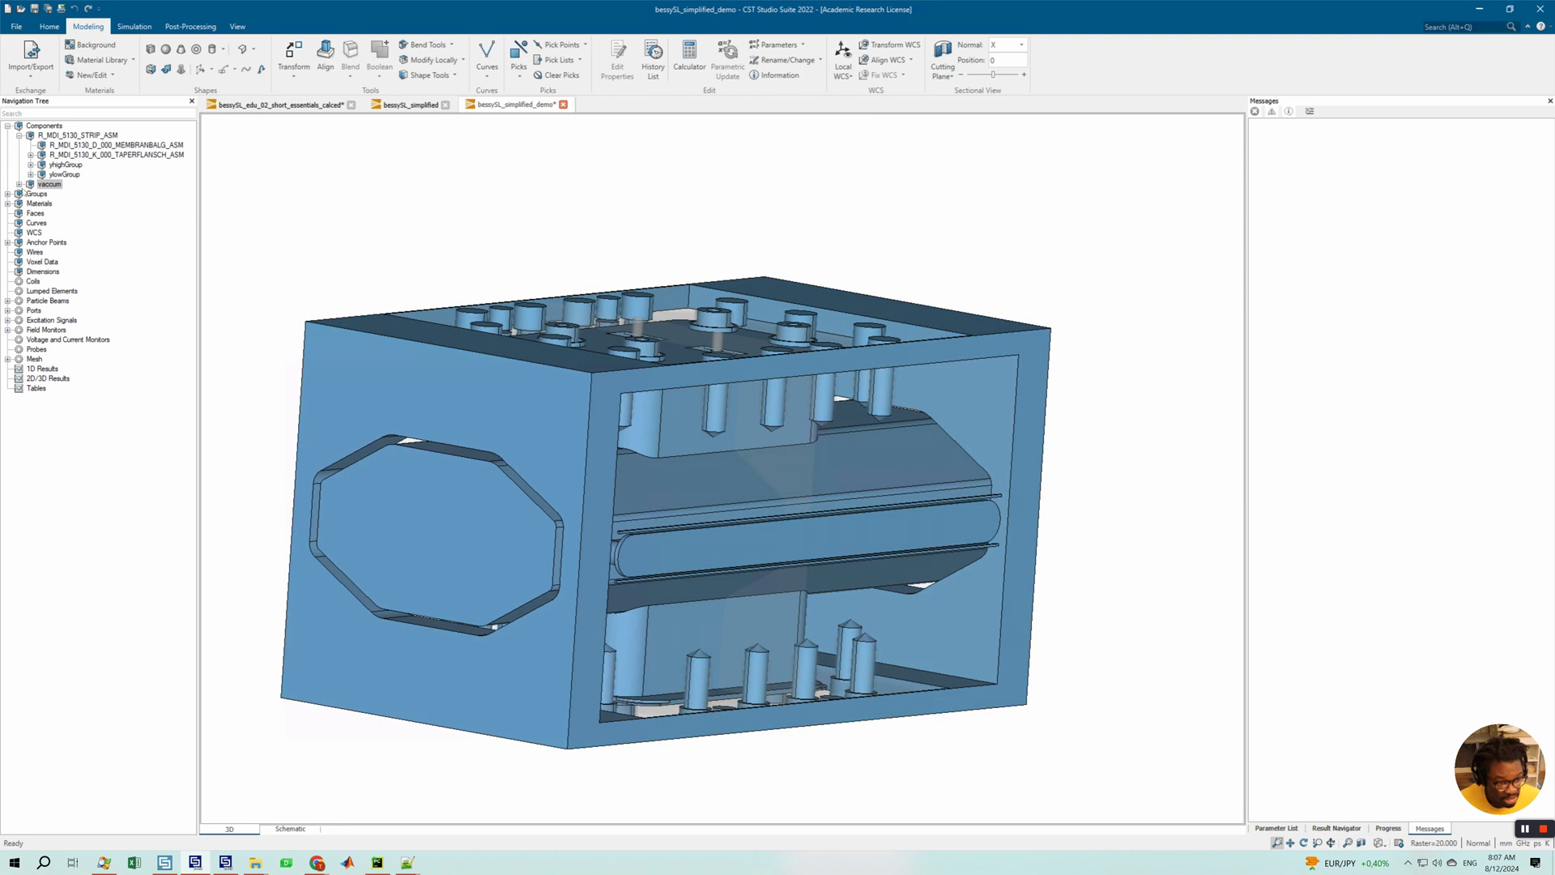
{"action": "left_click", "coordinate": [18, 184]}
{"action": "left_click", "coordinate": [63, 194]}
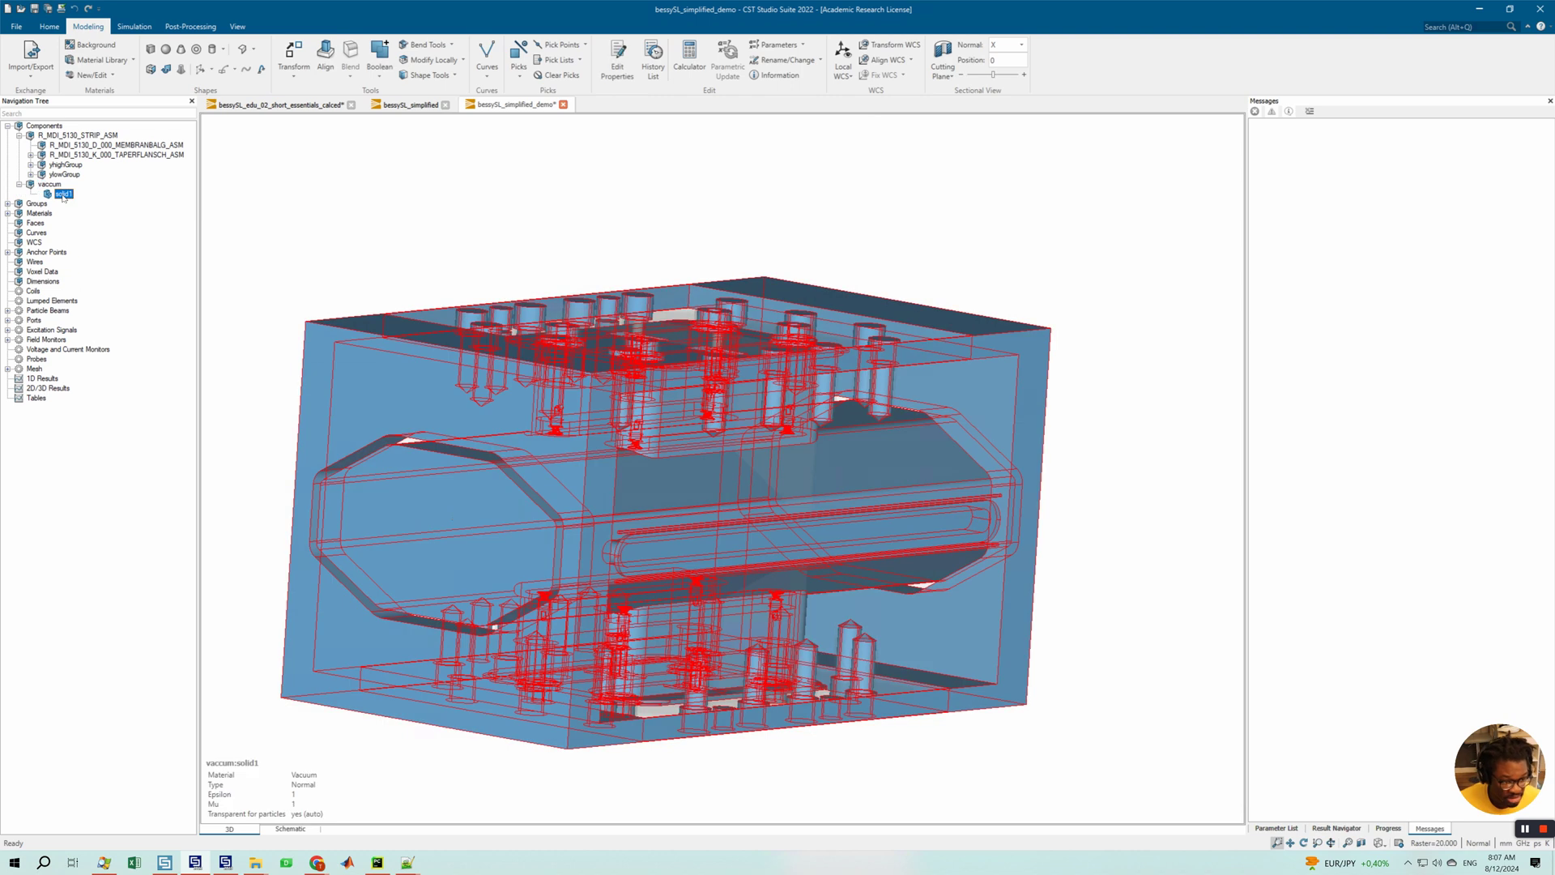
{"action": "left_click", "coordinate": [597, 278]}
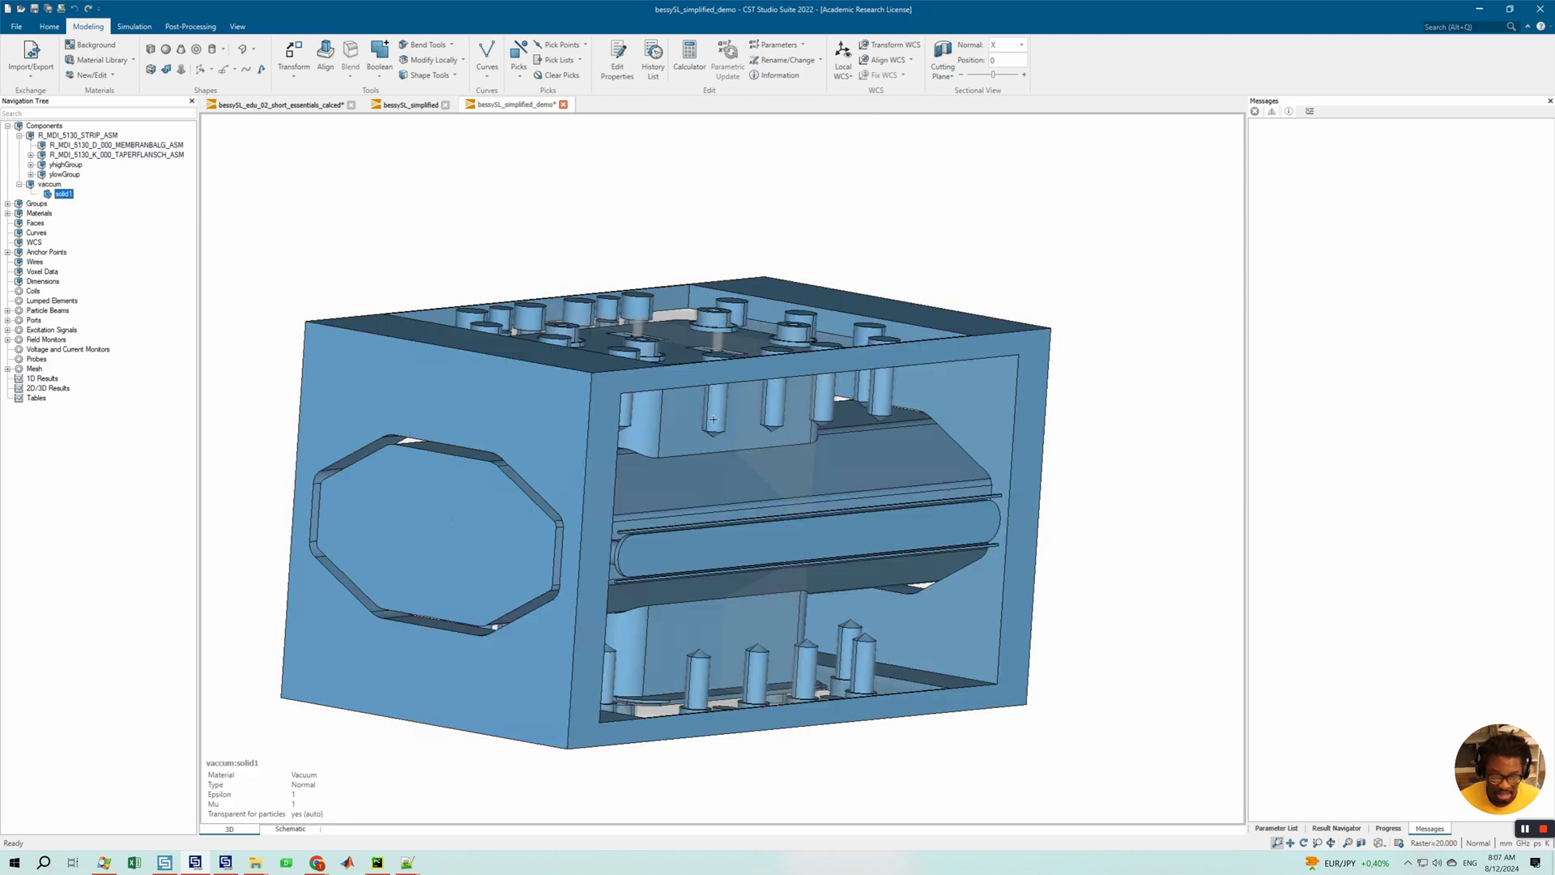
{"action": "left_click_drag", "start_coordinate": [832, 371], "coordinate": [746, 402]}
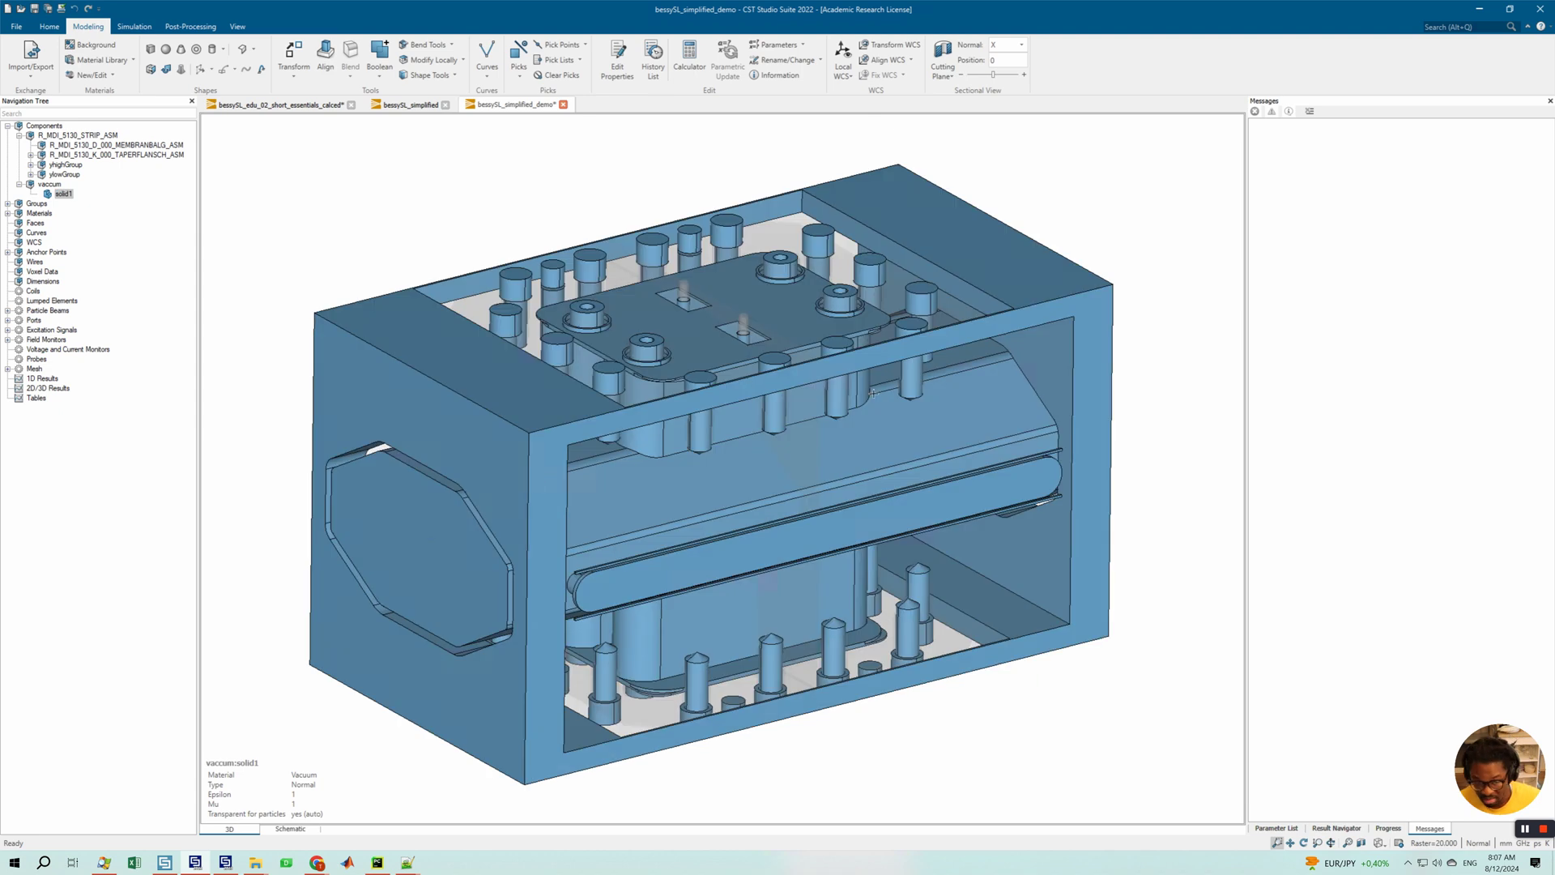
{"action": "left_click_drag", "start_coordinate": [733, 391], "coordinate": [422, 445]}
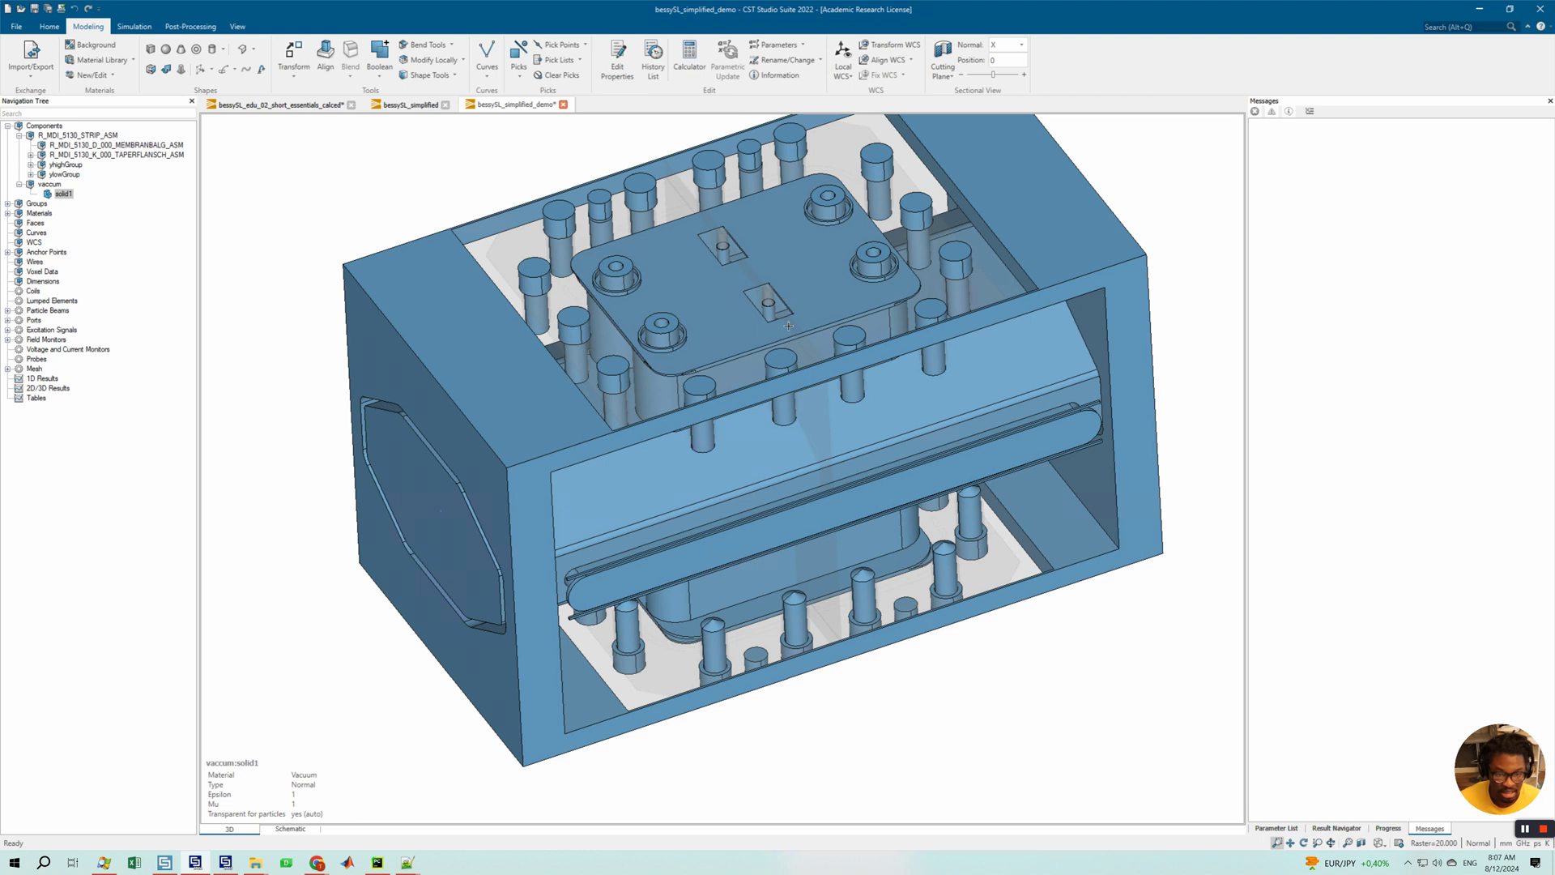
- Separate the filled vacuum solid, solid1, in the vaccum component into individual disconnected shapes
{"action": "left_click", "coordinate": [448, 77]}
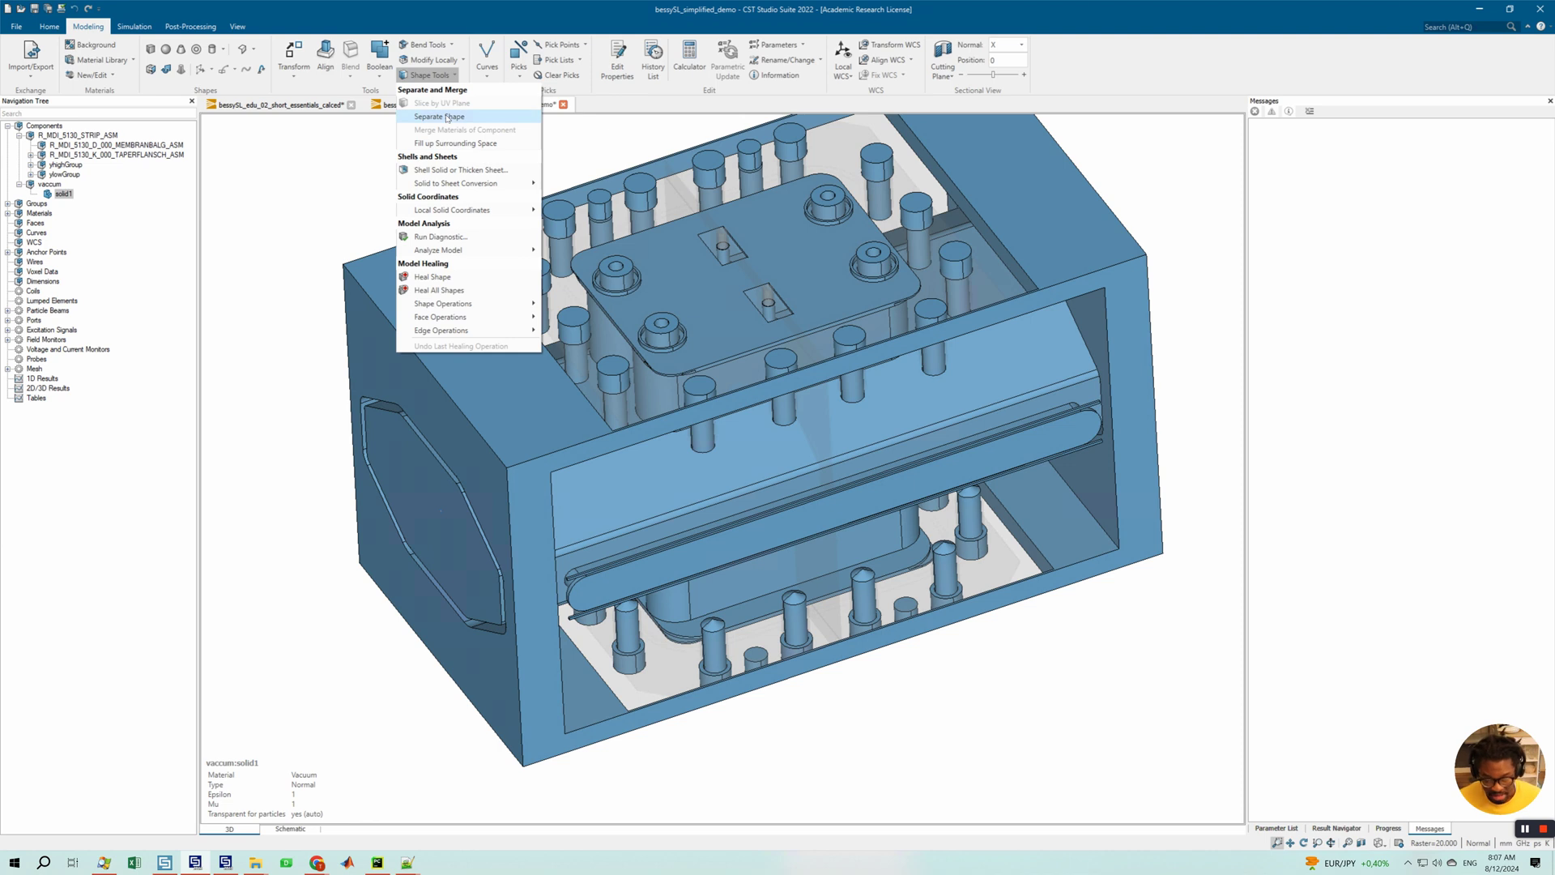
{"action": "left_click", "coordinate": [451, 117]}
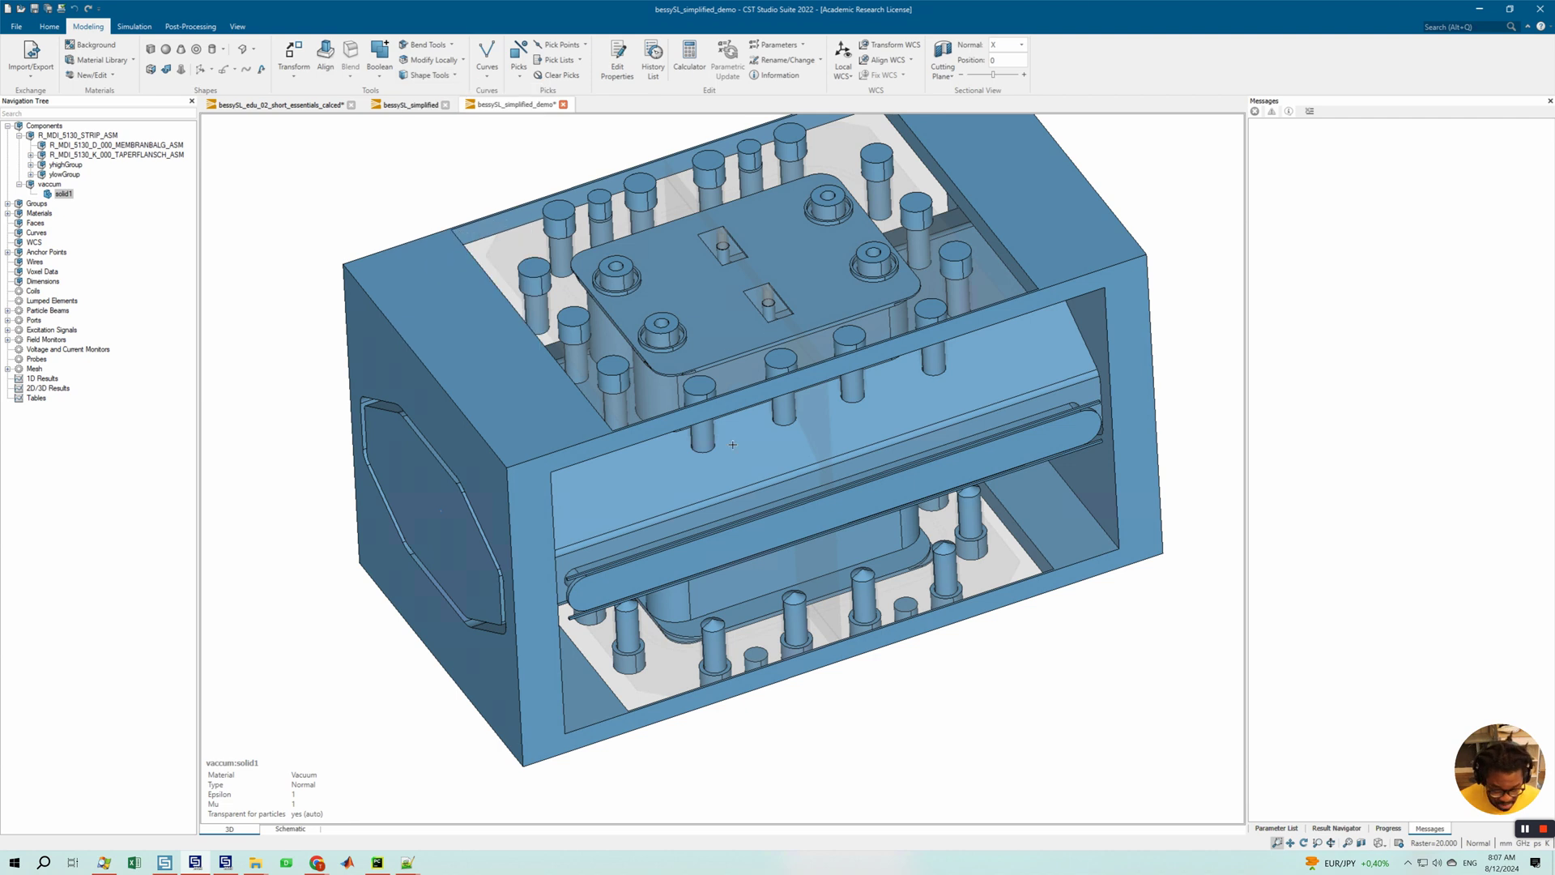
{"action": "mouse_move", "coordinate": [713, 424]}
{"action": "left_mouse_down"}
{"action": "mouse_move", "coordinate": [648, 333]}
{"action": "mouse_move", "coordinate": [658, 358]}
{"action": "mouse_move", "coordinate": [699, 351]}
{"action": "mouse_move", "coordinate": [693, 316]}
{"action": "left_mouse_up"}
{"action": "scroll", "coordinate": [676, 346], "scroll_direction": "up", "scroll_amount": 3}
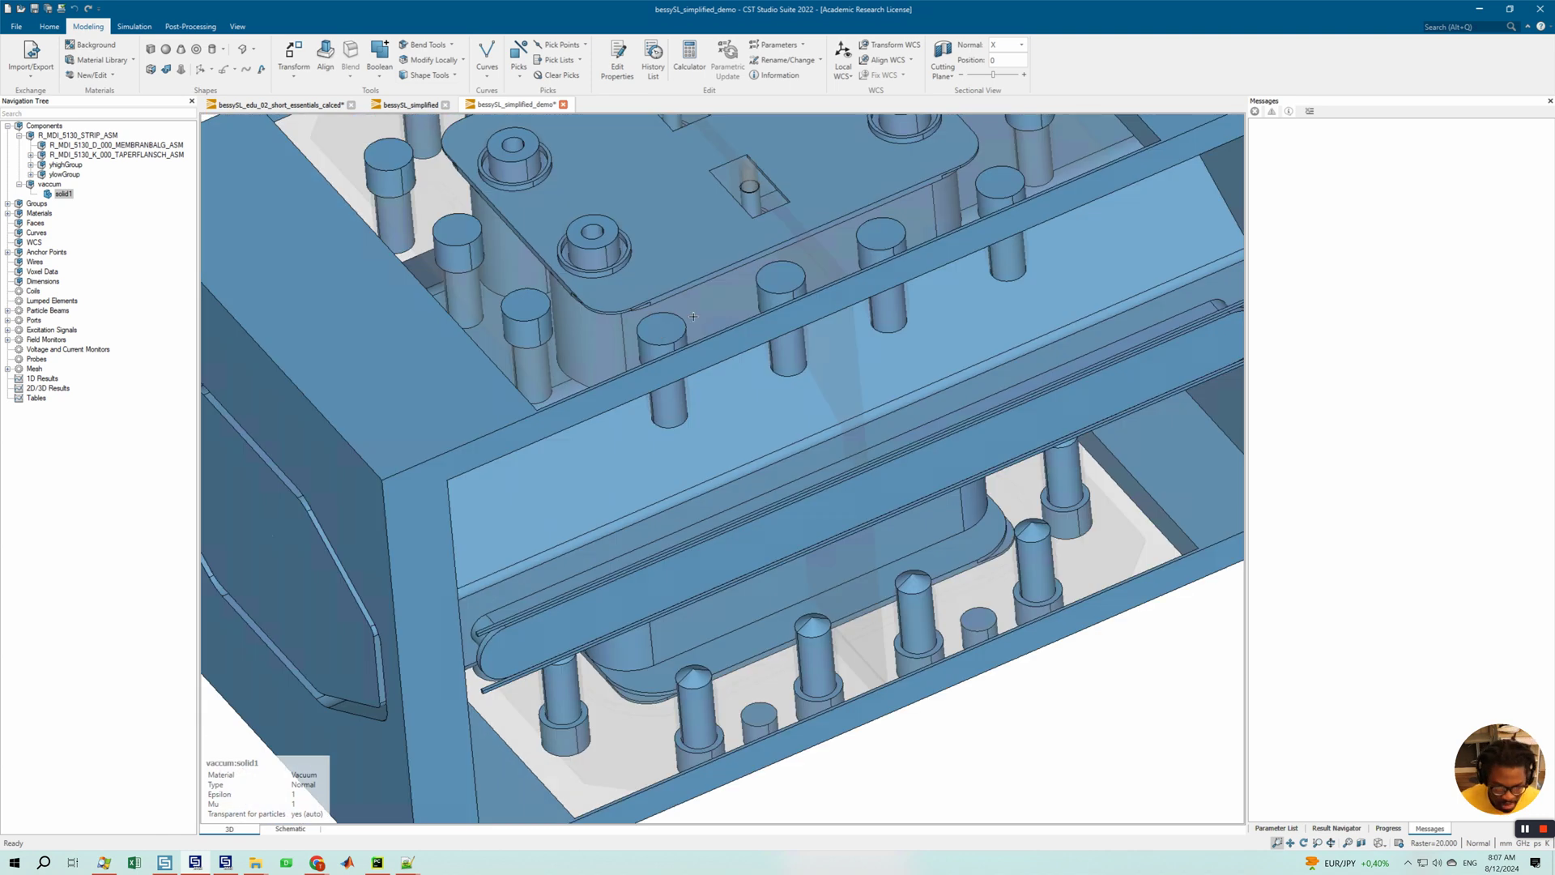
{"action": "scroll", "coordinate": [723, 447], "scroll_direction": "down", "scroll_amount": 3}
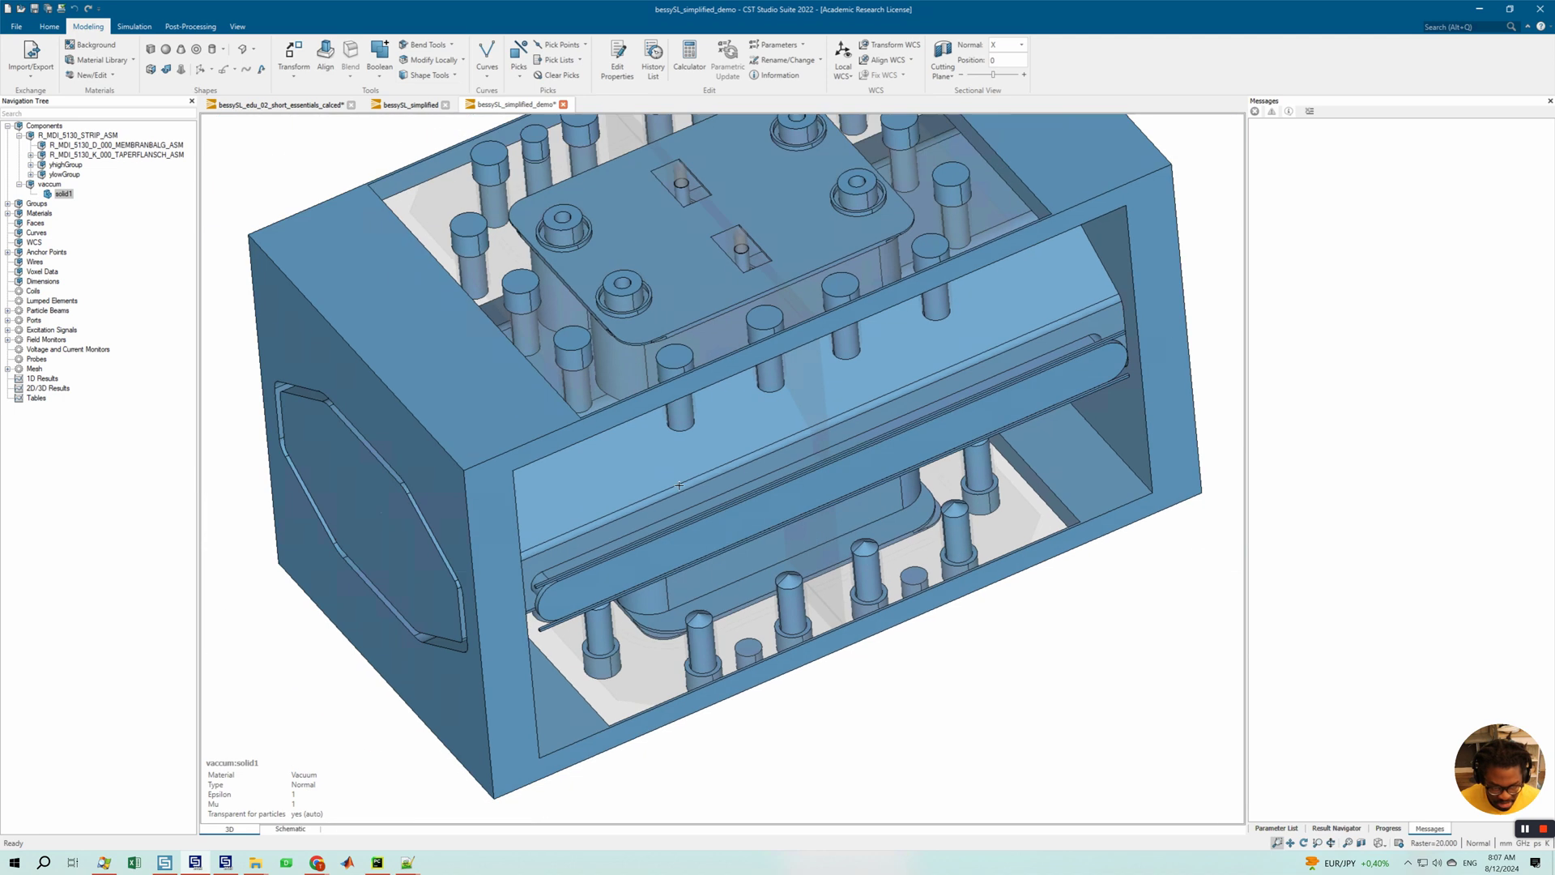
{"action": "mouse_move", "coordinate": [679, 485]}
{"action": "left_mouse_down"}
{"action": "mouse_move", "coordinate": [684, 461]}
{"action": "mouse_move", "coordinate": [732, 443]}
{"action": "left_mouse_up"}
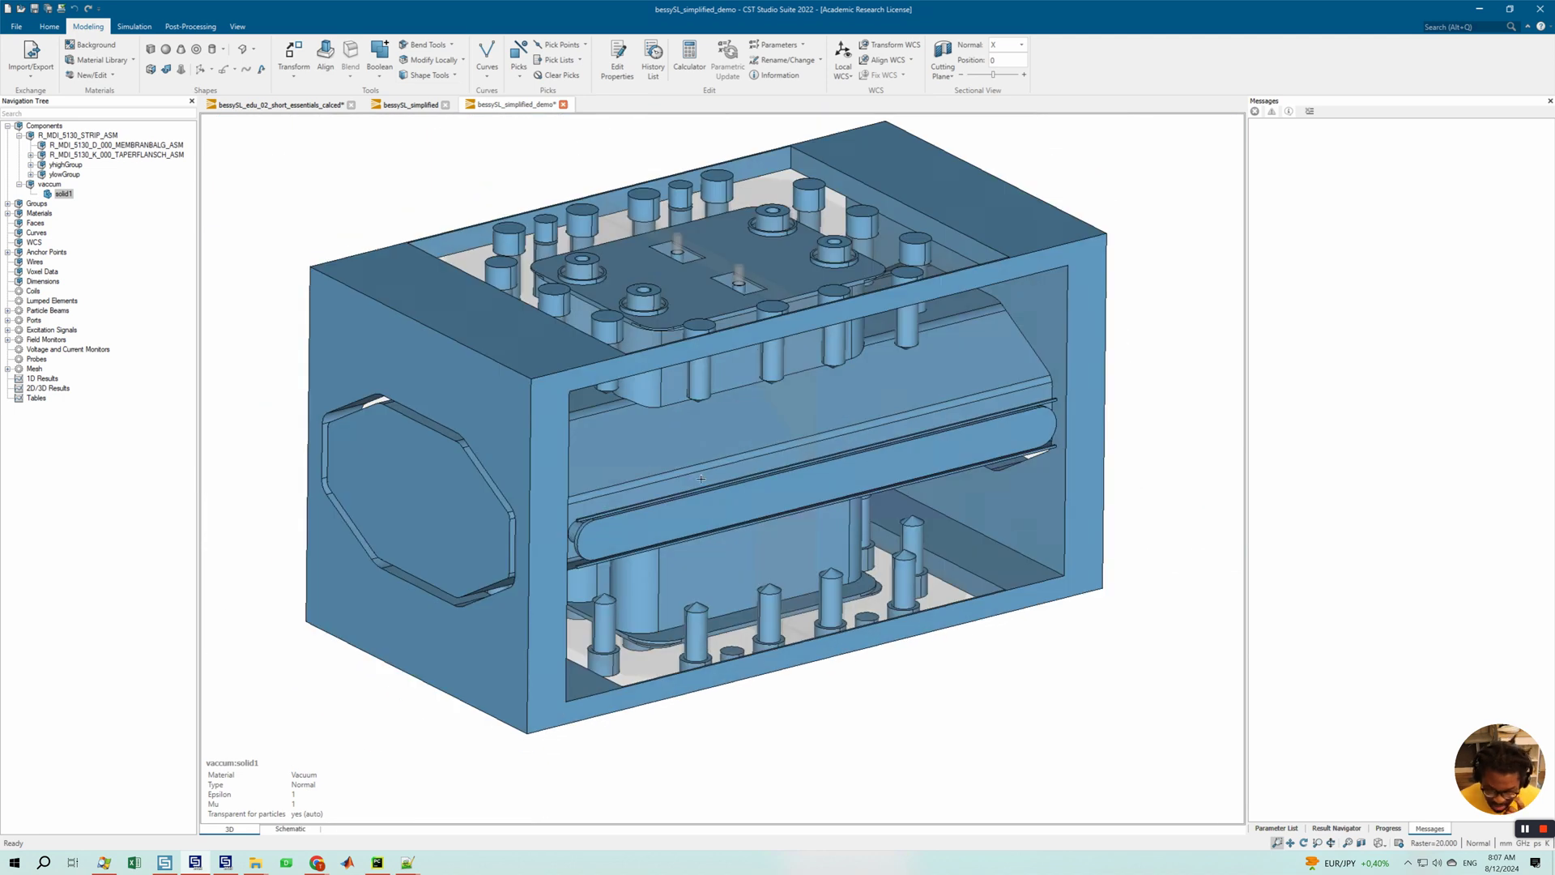
{"action": "left_click", "coordinate": [432, 76]}
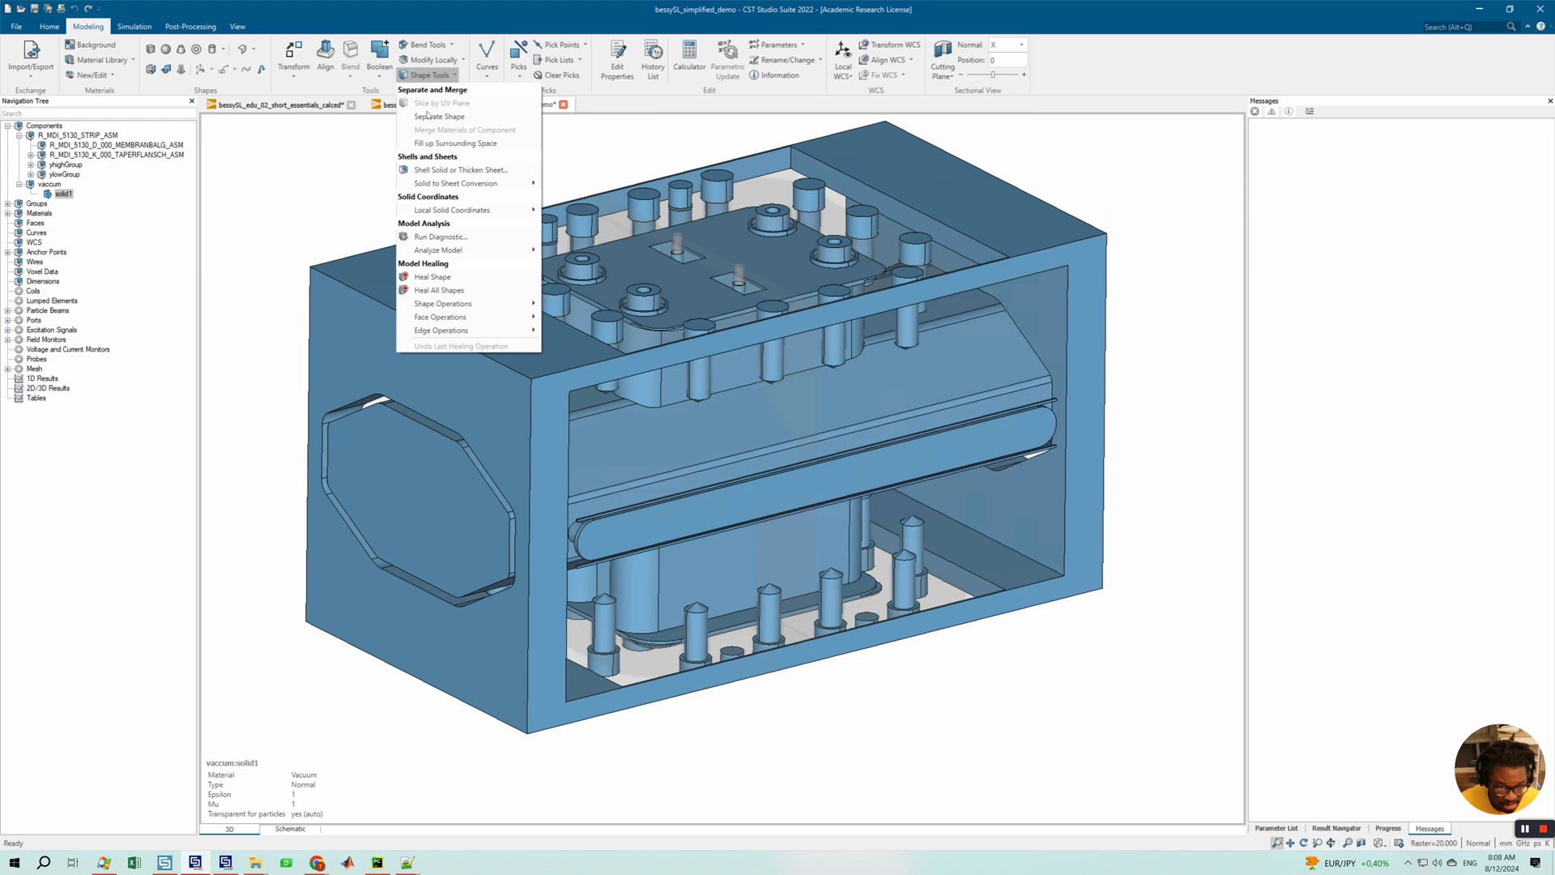
{"action": "left_click", "coordinate": [427, 116]}
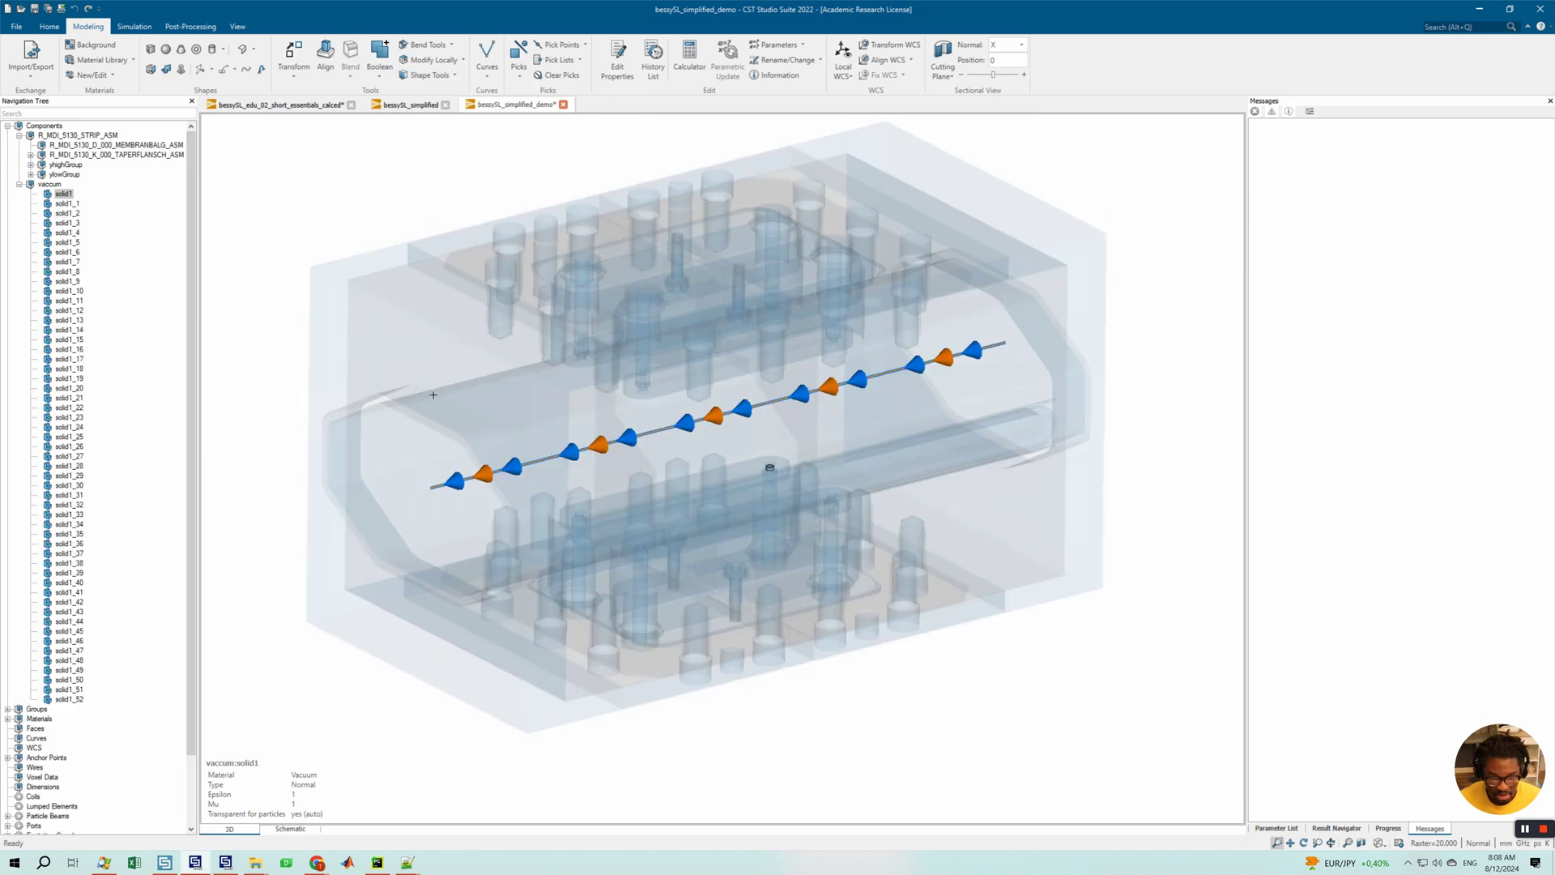
- Go through the separated solids of the vaccum component one by one to identify the volume filling the beam pipe and feedthrough areas
{"action": "left_click", "coordinate": [65, 203]}
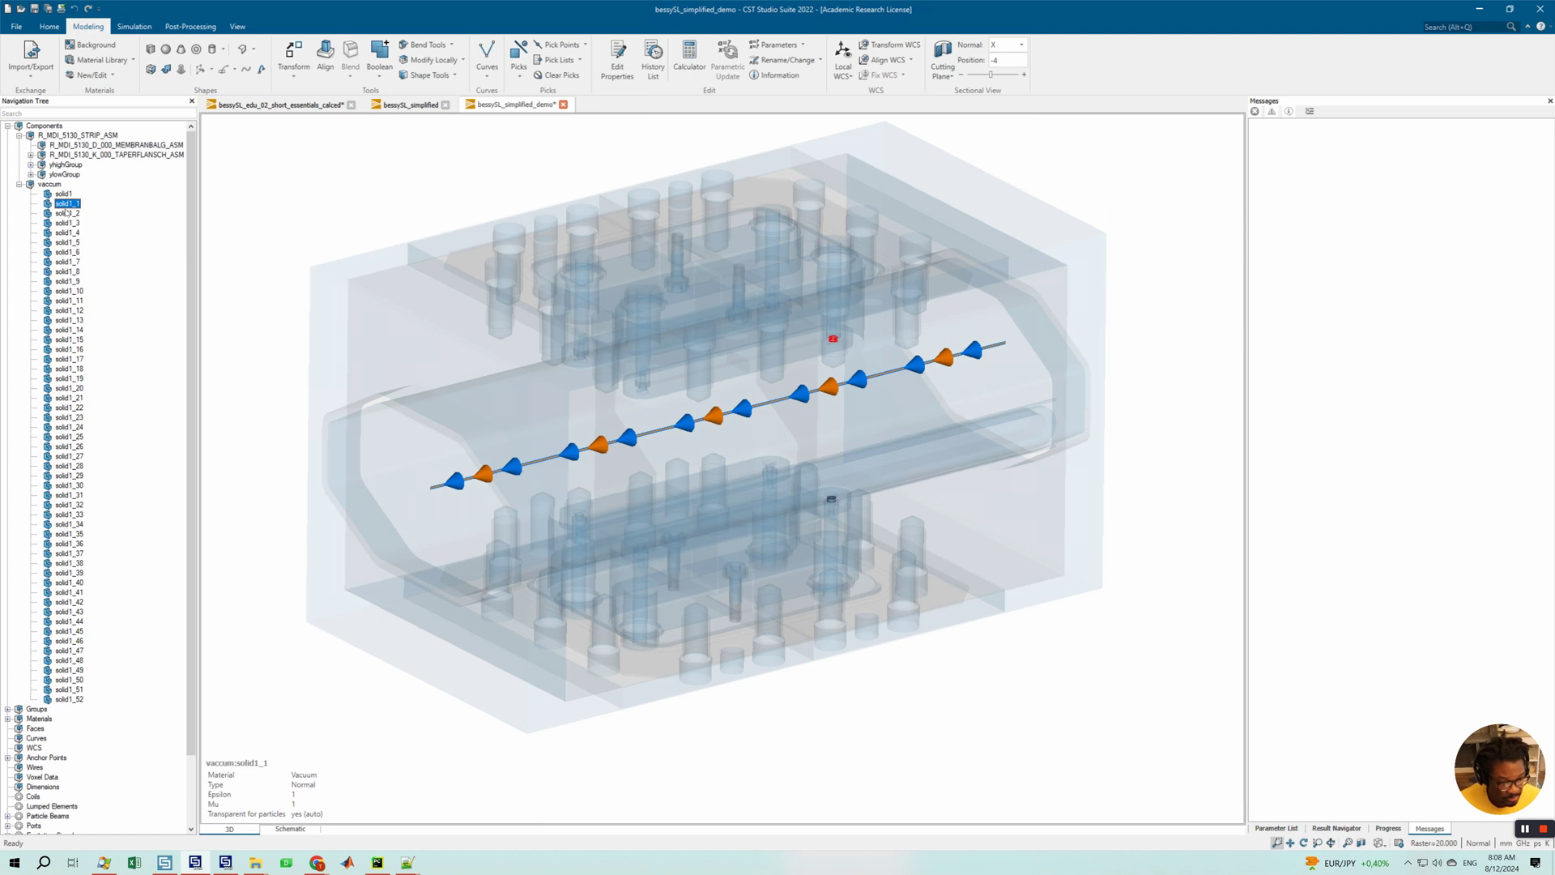
{"action": "key", "text": "Down"}
{"action": "key", "text": "Down"}
{"action": "key", "text": "Down"}
{"action": "key", "text": "Down"}
{"action": "key", "text": "Down"}
{"action": "key", "text": "Down"}
{"action": "key", "text": "Down"}
{"action": "key", "text": "Down"}
{"action": "key", "text": "Down"}
{"action": "key", "text": "Down"}
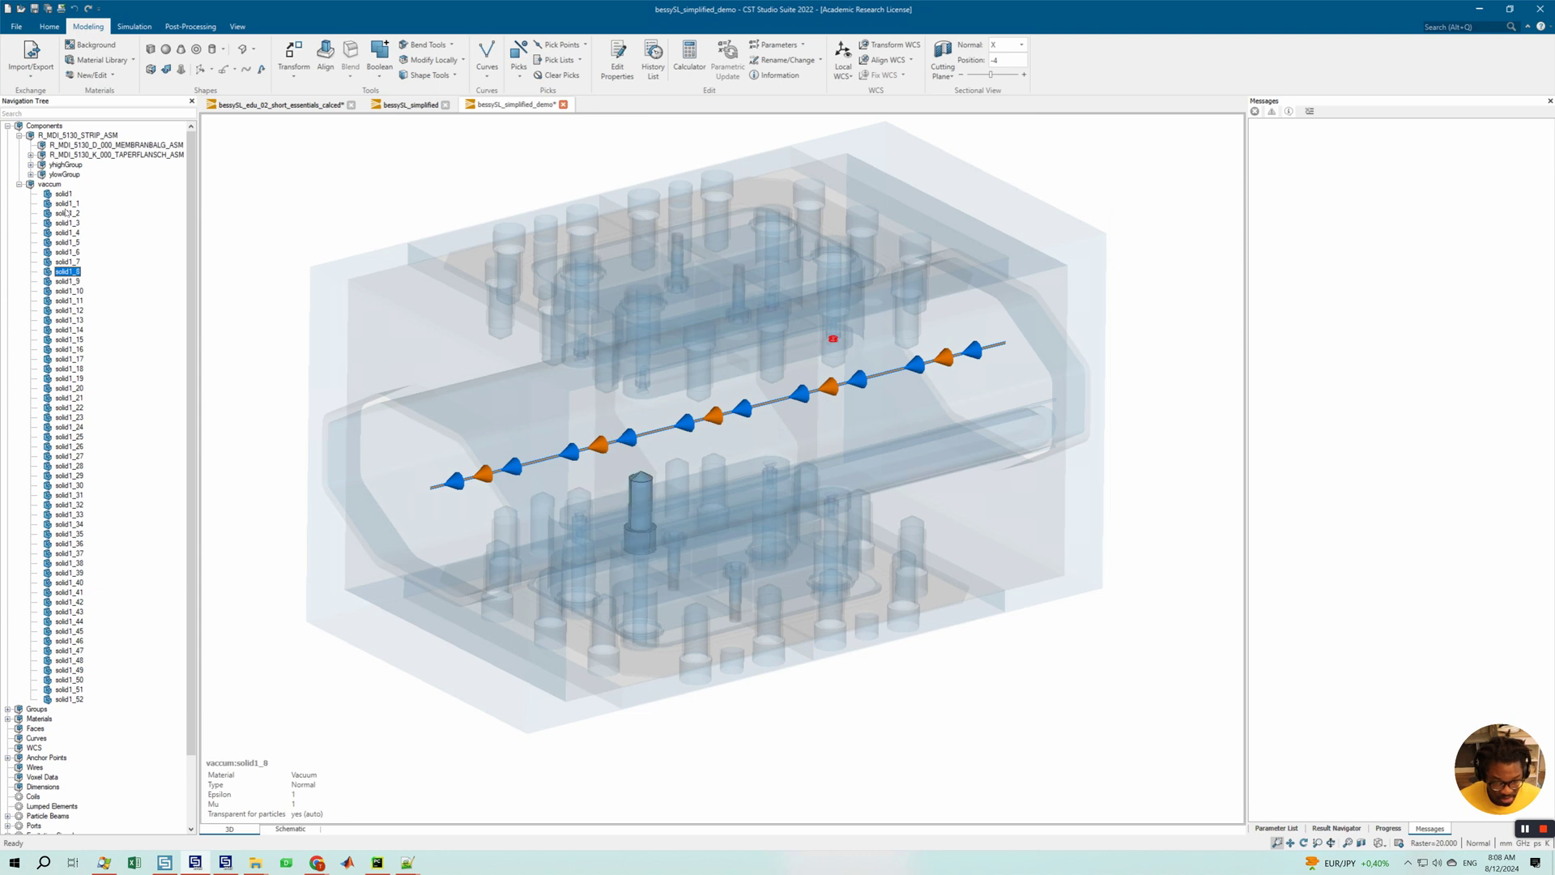
{"action": "key", "text": "Down"}
{"action": "key", "text": "Down"}
{"action": "key", "text": "Down"}
{"action": "key", "text": "Down"}
{"action": "key", "text": "Down"}
{"action": "key", "text": "Down"}
{"action": "key", "text": "Down"}
{"action": "key", "text": "Down"}
{"action": "key", "text": "Down"}
{"action": "key", "text": "Down"}
{"action": "key", "text": "Down"}
{"action": "key", "text": "Down"}
{"action": "key", "text": "Down"}
{"action": "key", "text": "Down"}
{"action": "key", "text": "Down"}
{"action": "key", "text": "Down"}
{"action": "key", "text": "Down"}
{"action": "key", "text": "Down"}
{"action": "key", "text": "Down"}
{"action": "key", "text": "Down"}
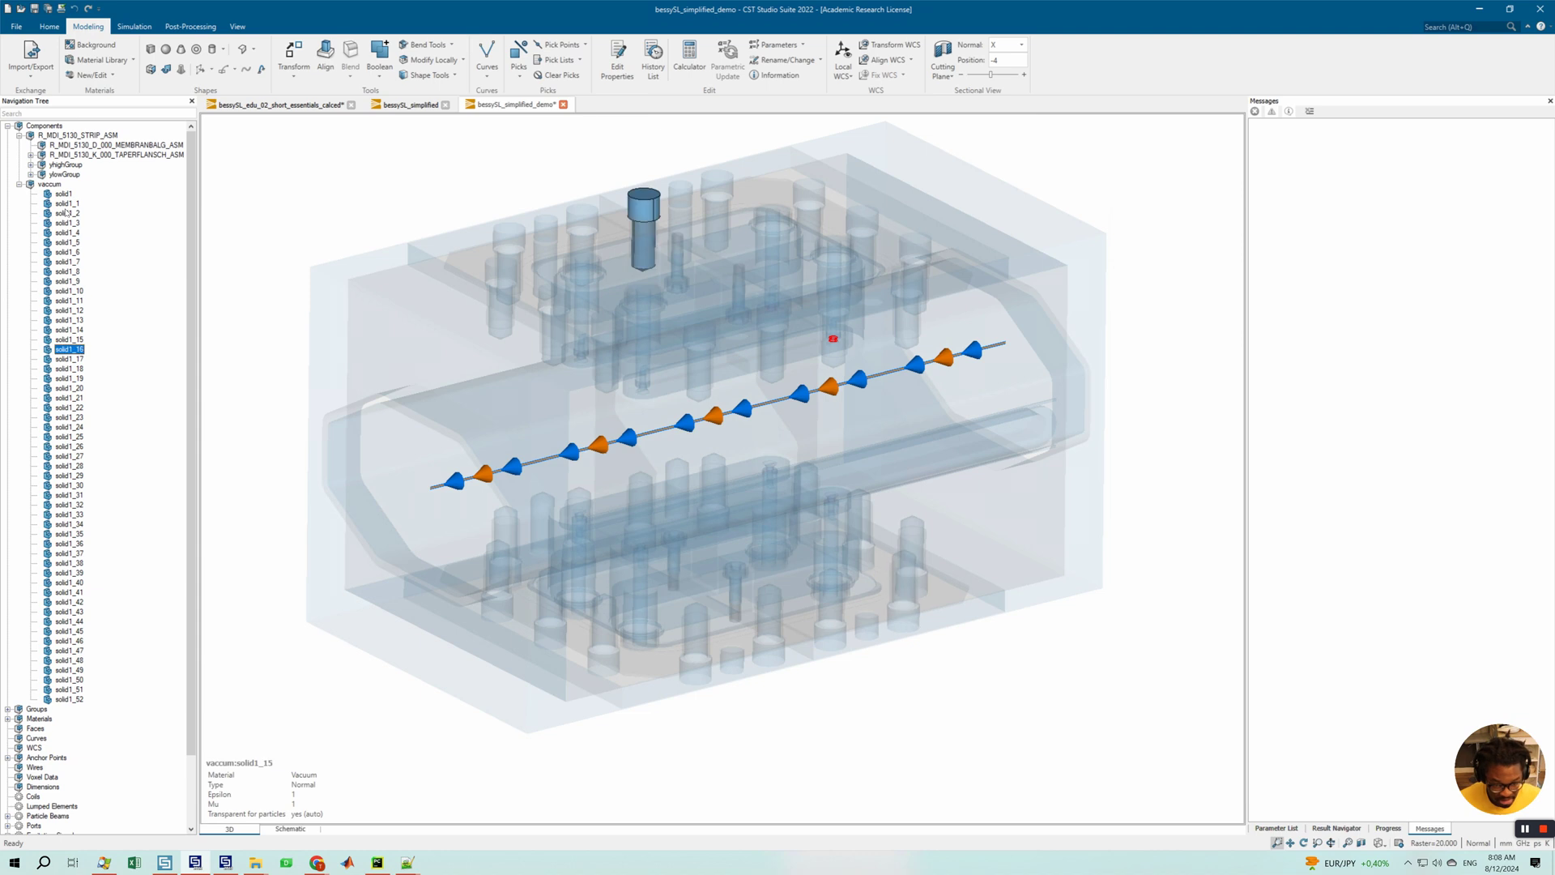
{"action": "key", "text": "Down"}
{"action": "key", "text": "Down"}
{"action": "key", "text": "Down"}
{"action": "key", "text": "Down"}
{"action": "key", "text": "Down"}
{"action": "key", "text": "Down"}
{"action": "key", "text": "Down"}
{"action": "key", "text": "Down"}
{"action": "key", "text": "Down"}
{"action": "key", "text": "Down"}
{"action": "key", "text": "Down"}
{"action": "key", "text": "Down"}
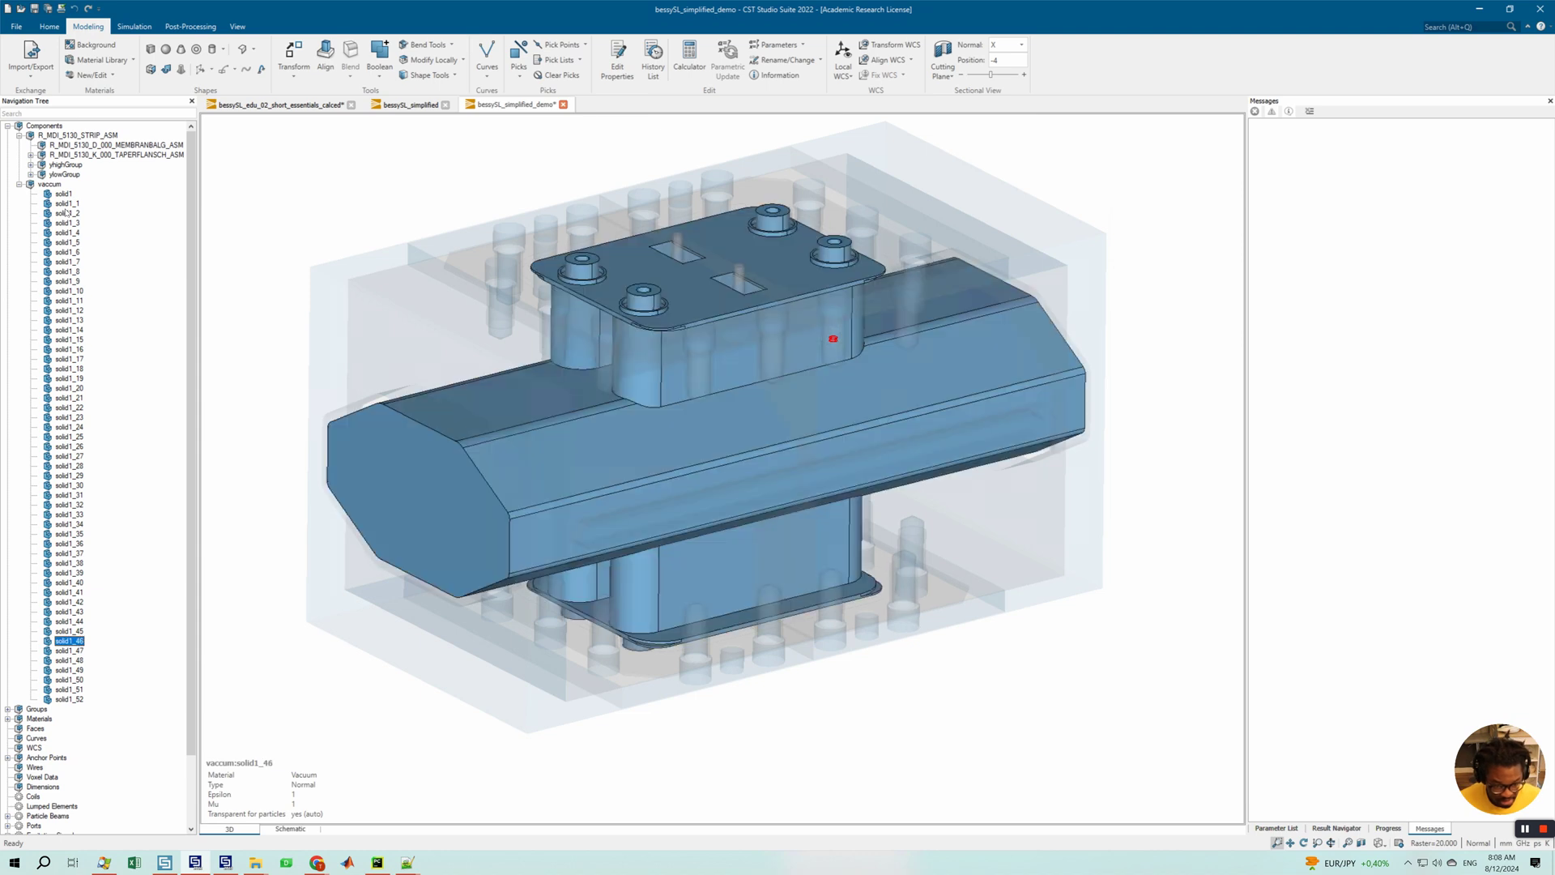
{"action": "key", "text": "Up"}
{"action": "key", "text": "Up"}
{"action": "key", "text": "Up"}
{"action": "key", "text": "Up"}
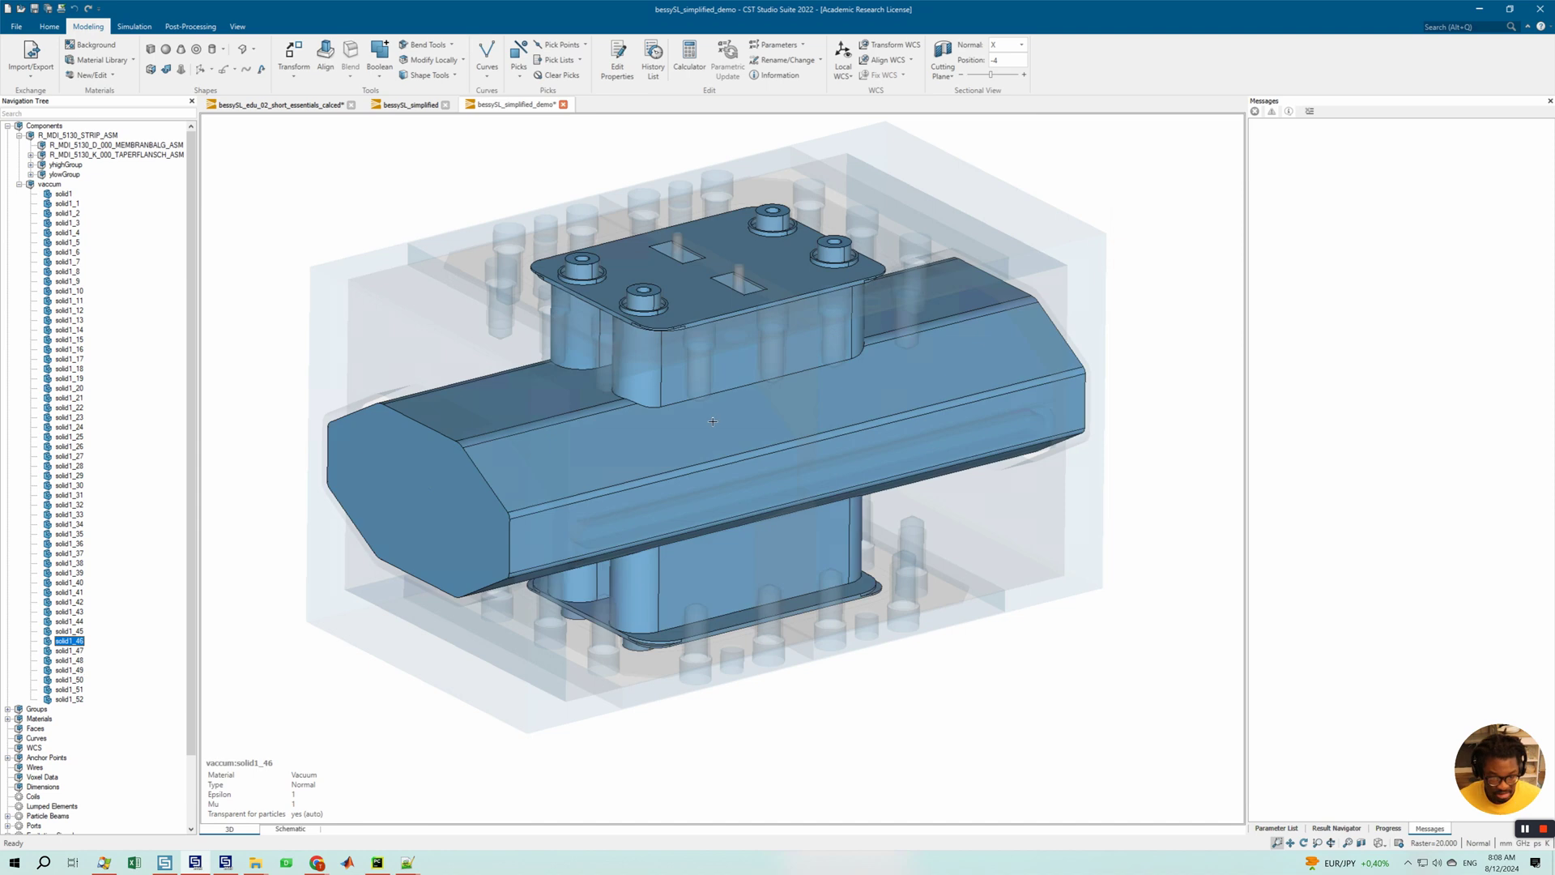
{"action": "left_click_drag", "start_coordinate": [688, 340], "coordinate": [753, 421]}
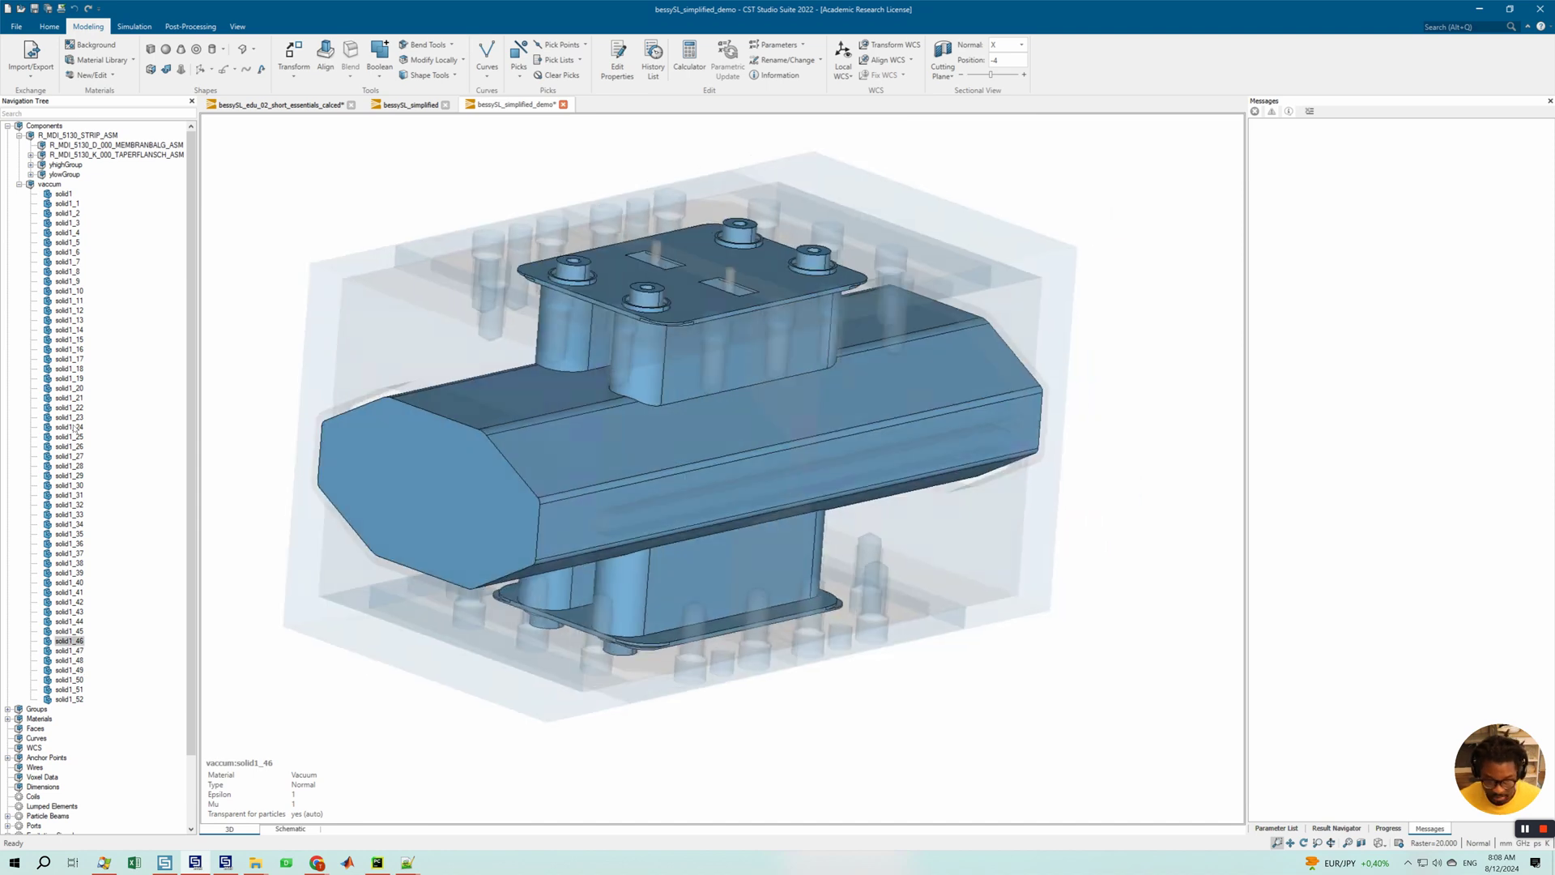
{"action": "left_click", "coordinate": [64, 194]}
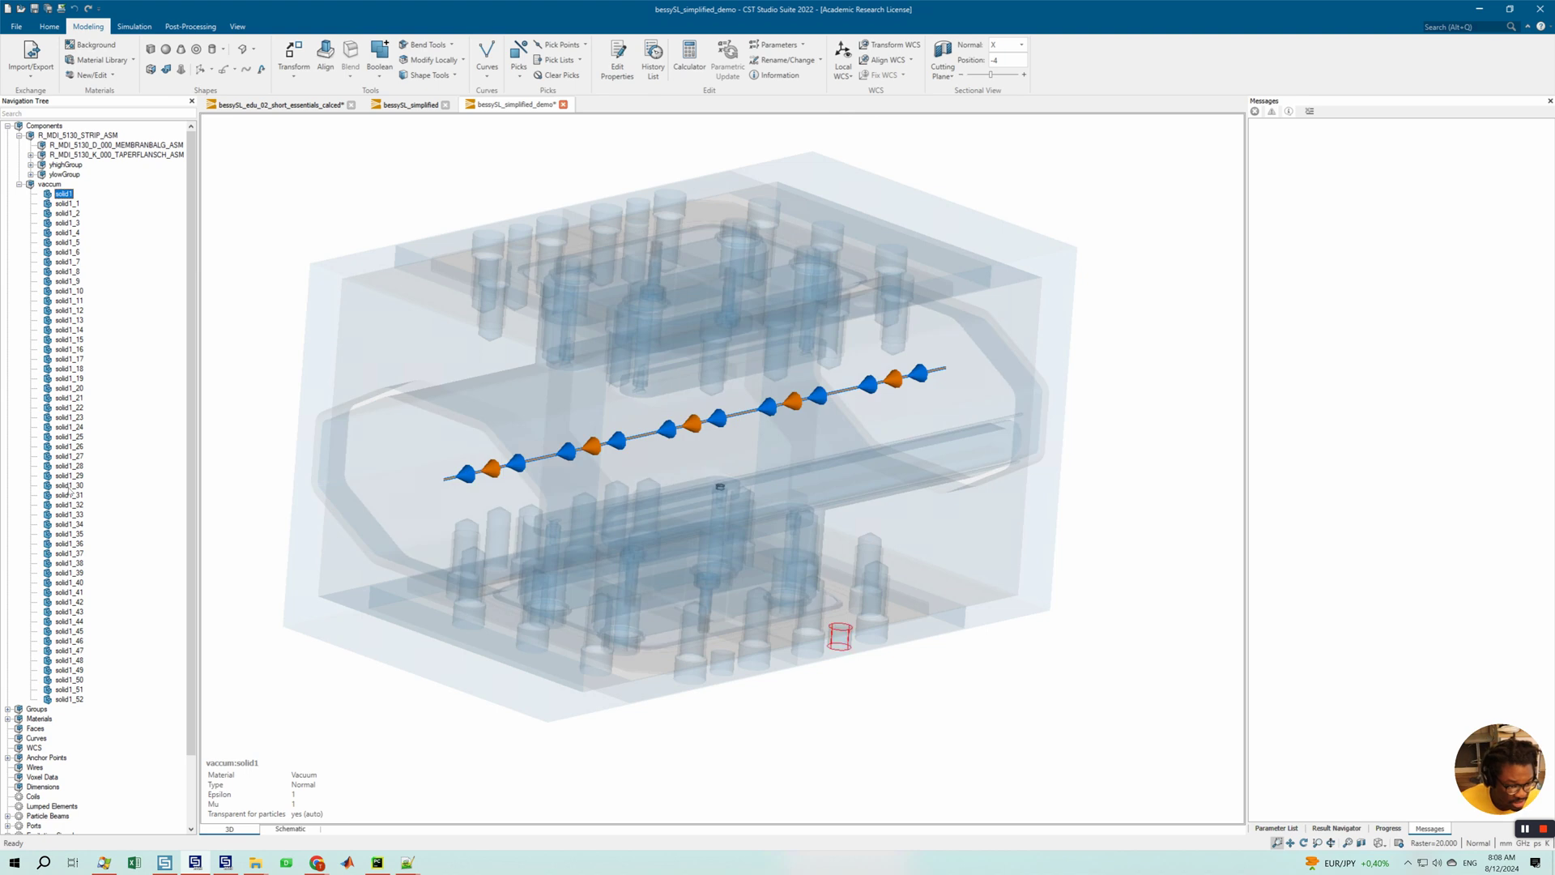
{"action": "left_click", "coordinate": [71, 698], "text": "shift"}
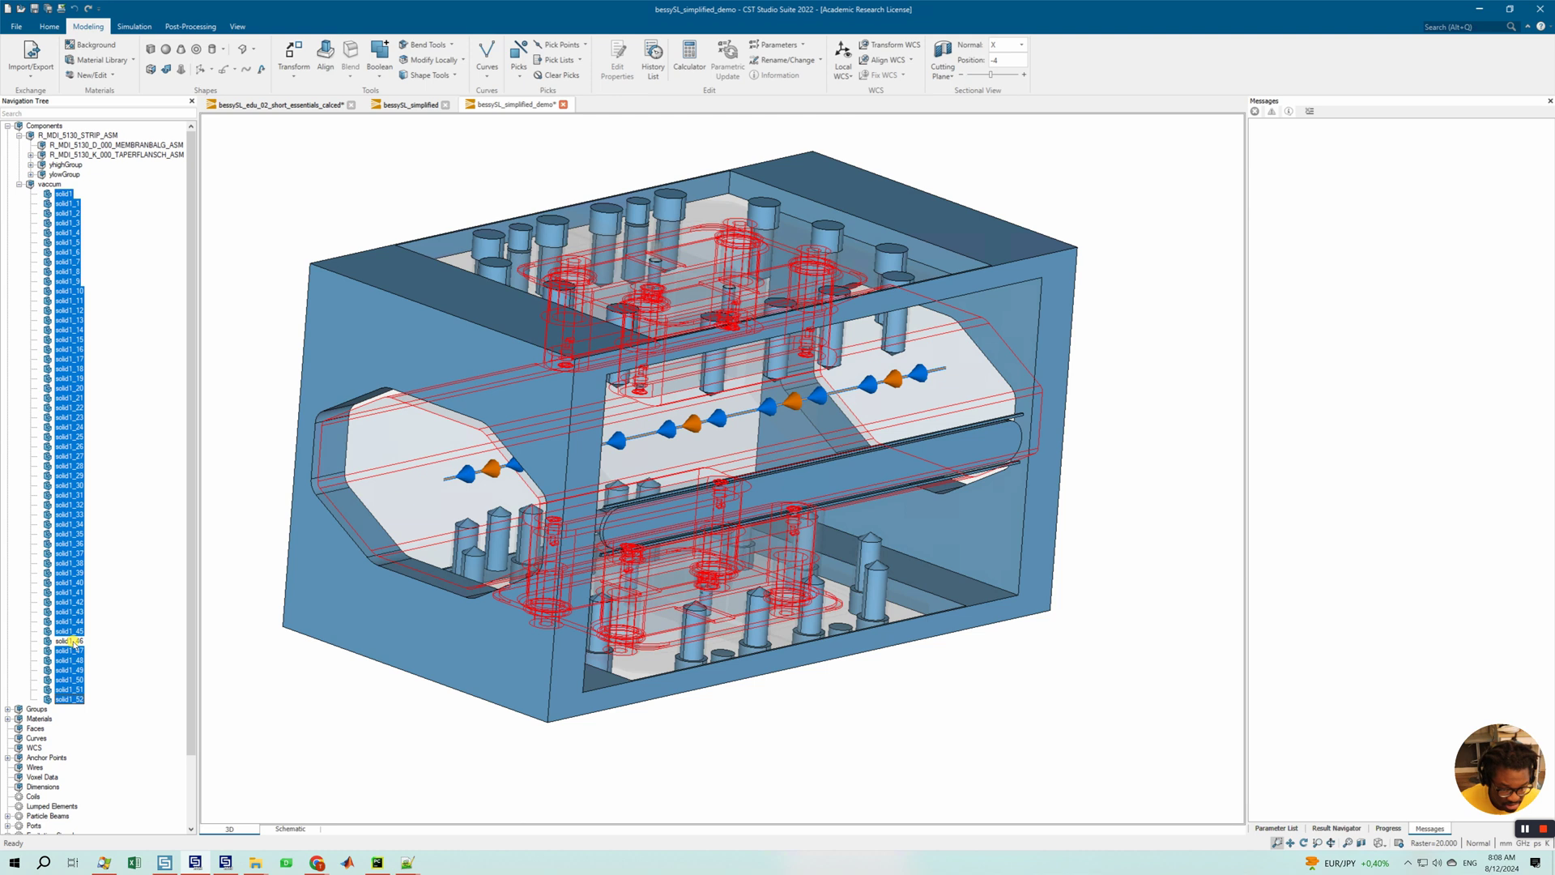
{"action": "left_click", "coordinate": [68, 652], "text": "ctrl"}
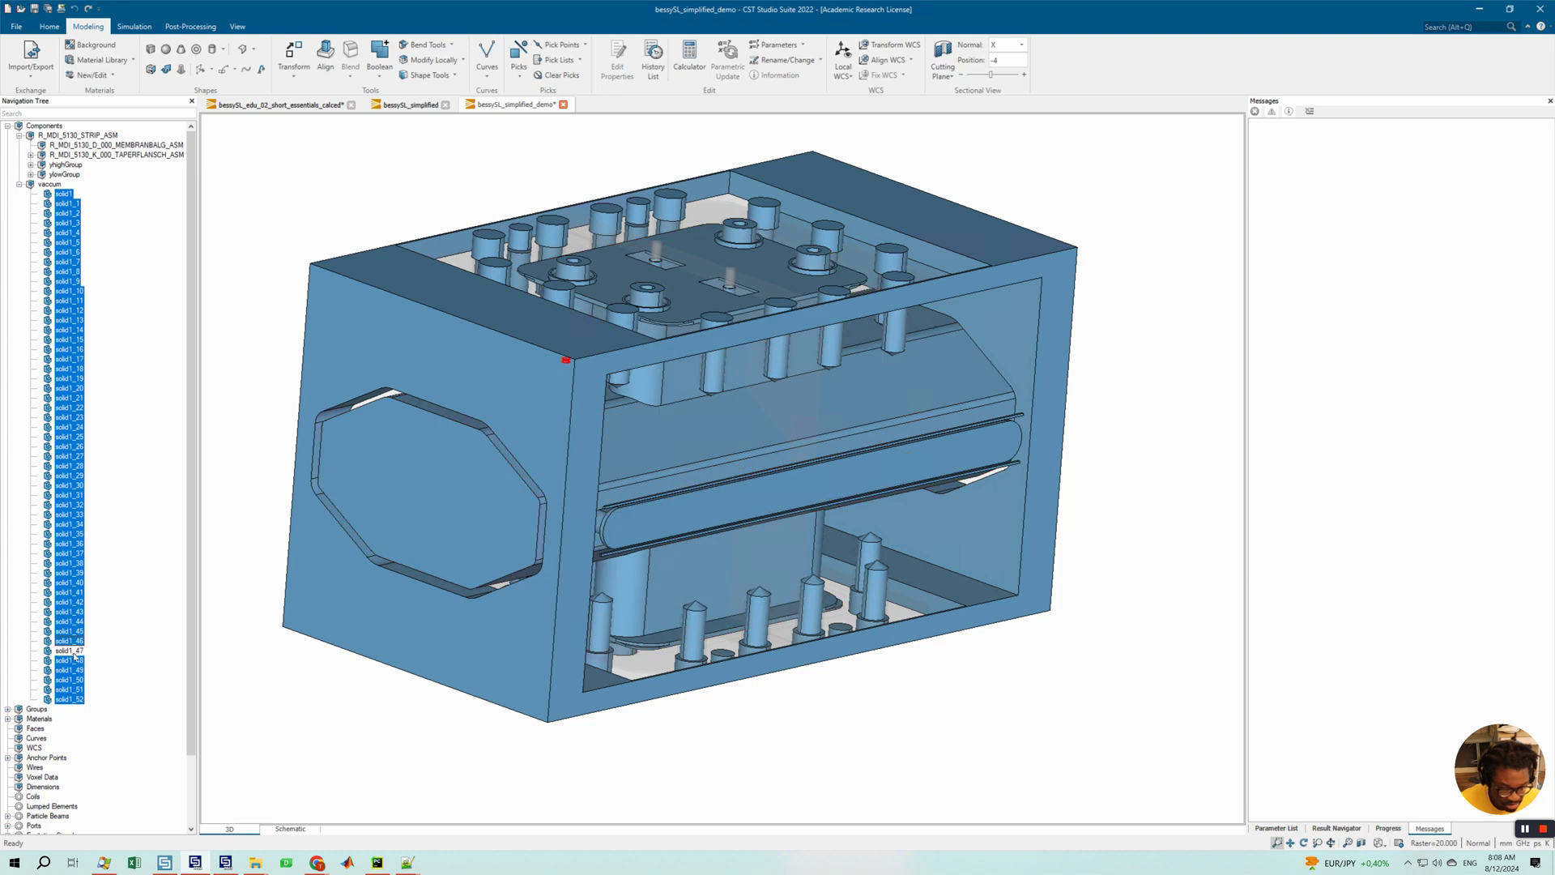
{"action": "left_click", "coordinate": [69, 651], "text": "ctrl"}
{"action": "left_click", "coordinate": [72, 631], "text": "ctrl"}
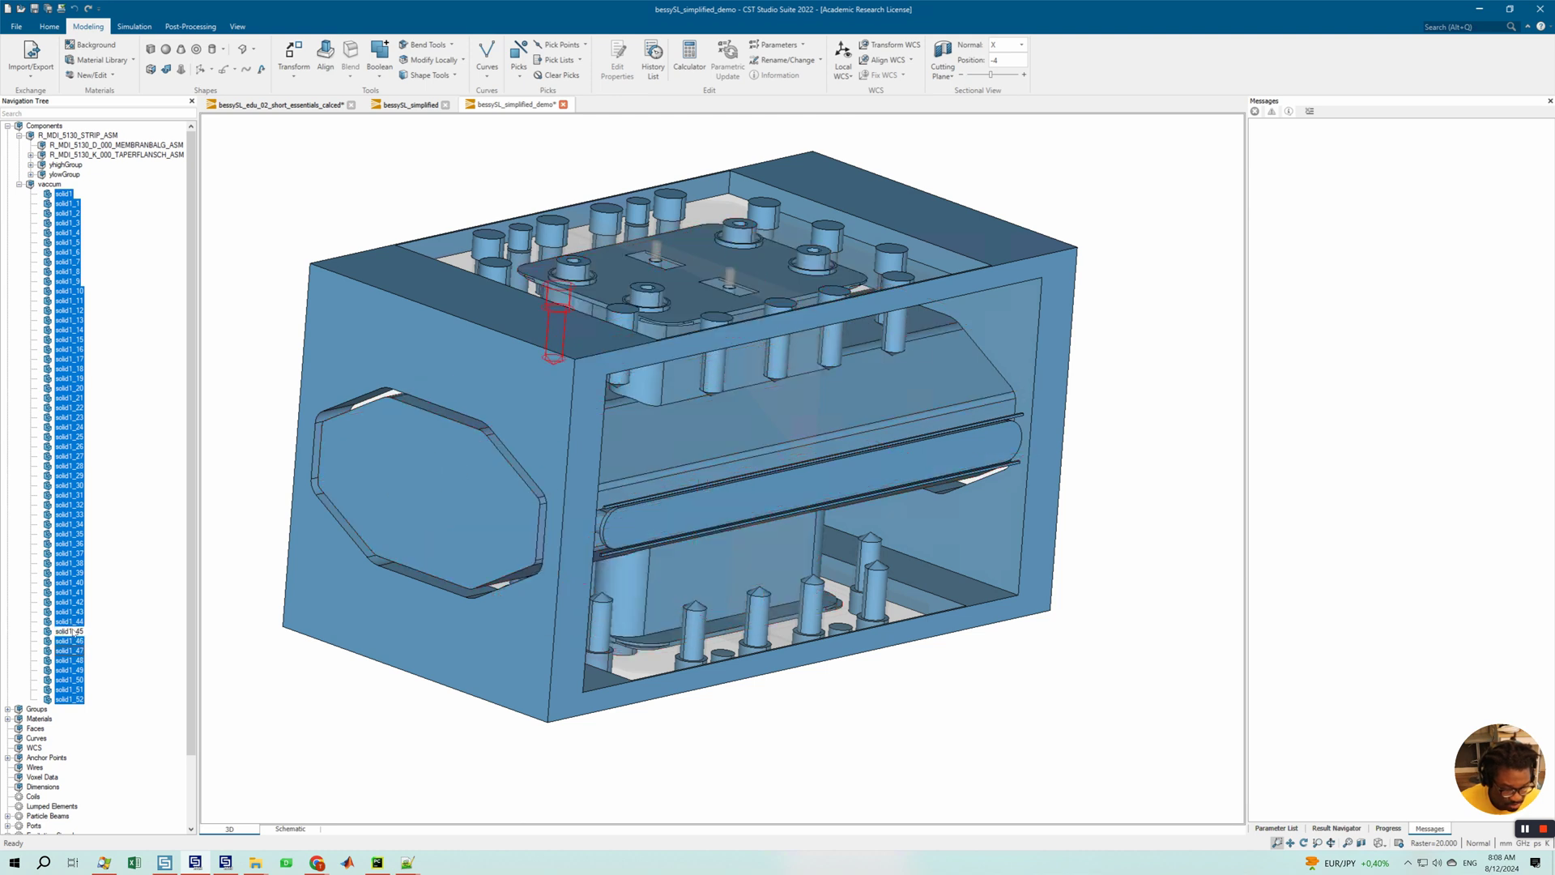
{"action": "left_click", "coordinate": [72, 631], "text": "ctrl"}
{"action": "left_click", "coordinate": [74, 621], "text": "ctrl"}
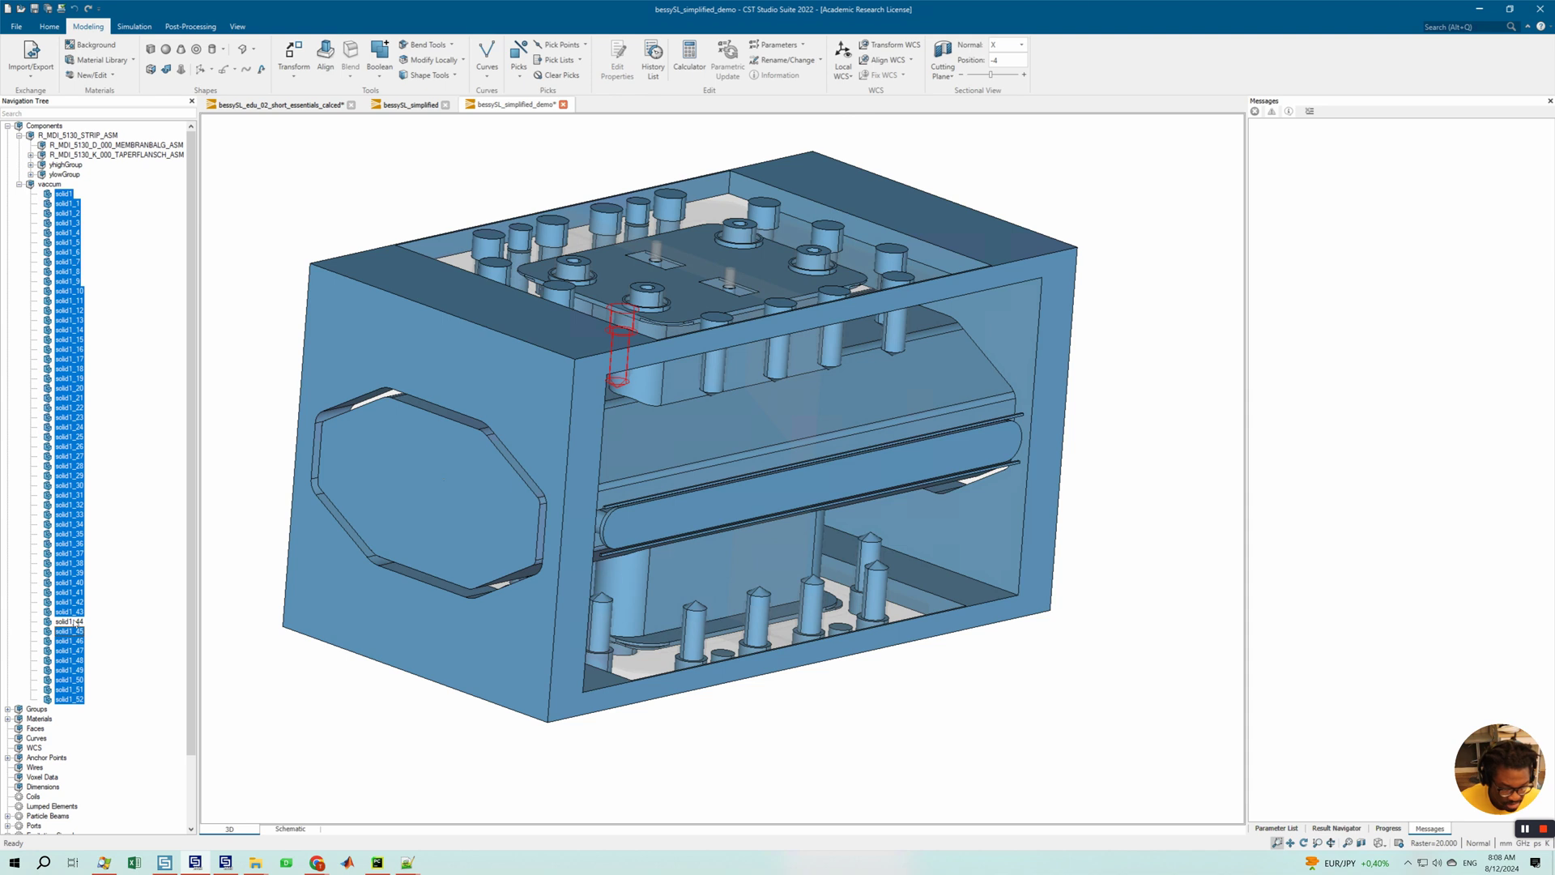
{"action": "left_click", "coordinate": [74, 621], "text": "ctrl"}
{"action": "left_click", "coordinate": [74, 621], "text": "ctrl"}
{"action": "left_click", "coordinate": [74, 611], "text": "ctrl"}
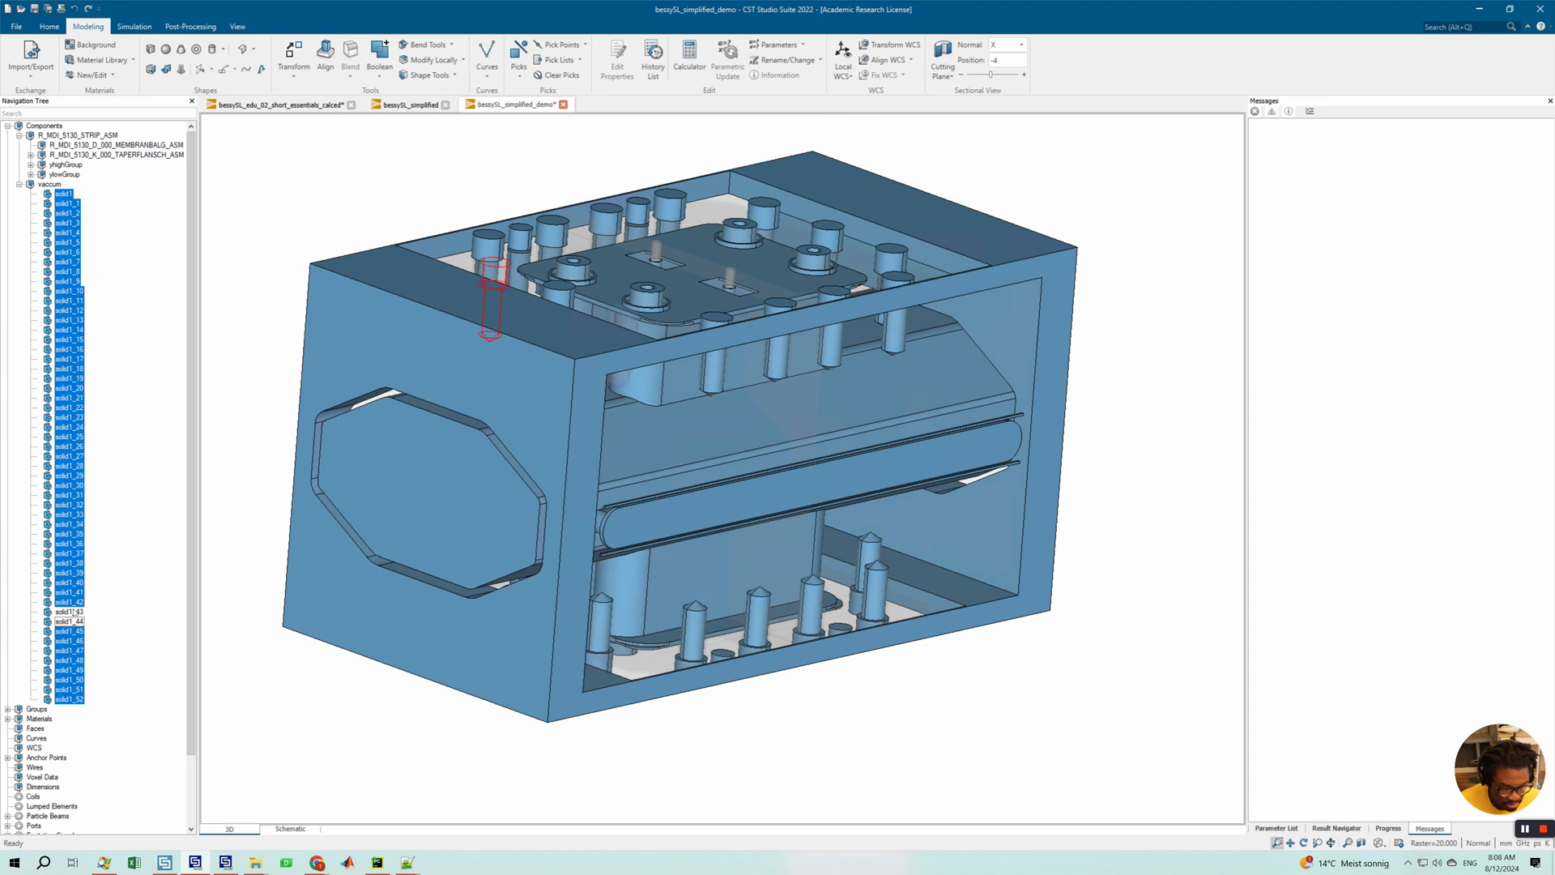
{"action": "left_click", "coordinate": [74, 612]}
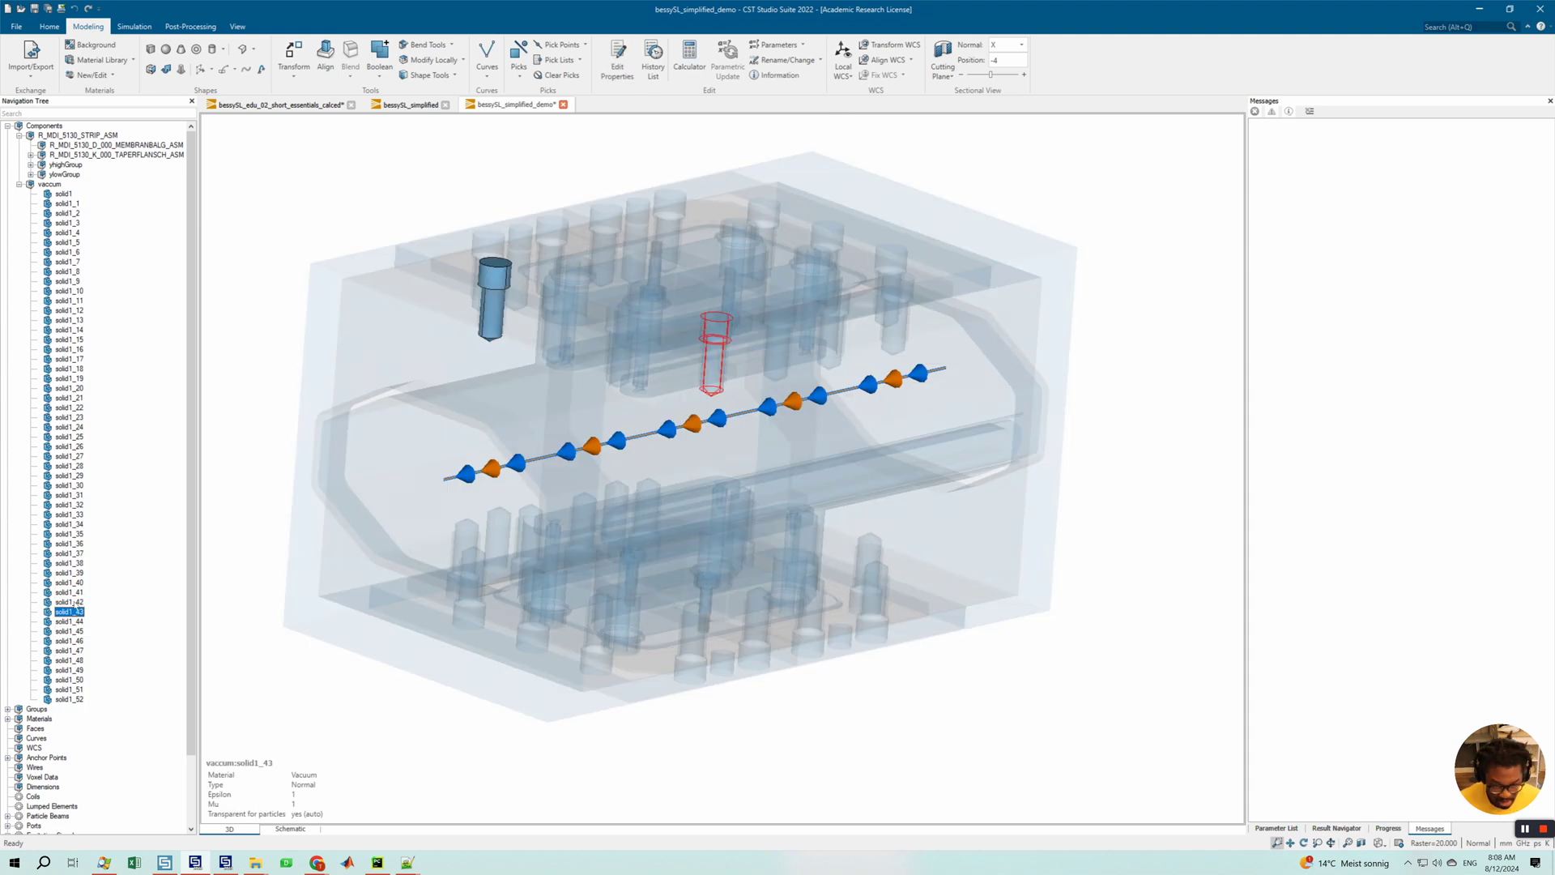
{"action": "key", "text": "Down"}
{"action": "key", "text": "Down"}
{"action": "key", "text": "Down"}
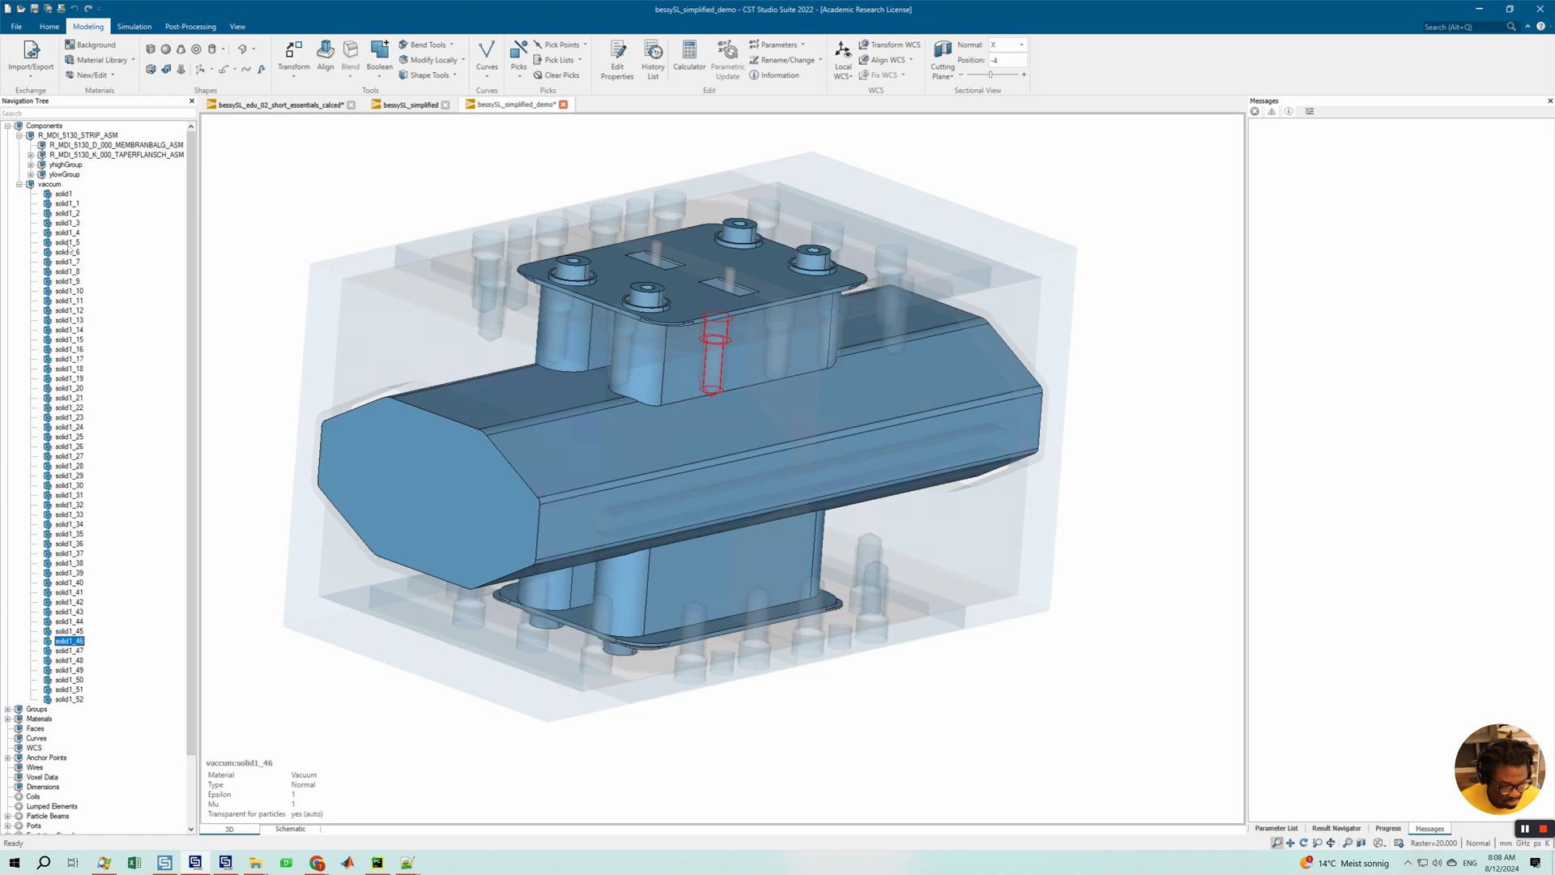
- Delete all separated solids in the vaccum component except solid1_46, the beam pipe volume
{"action": "key", "text": "Home"}
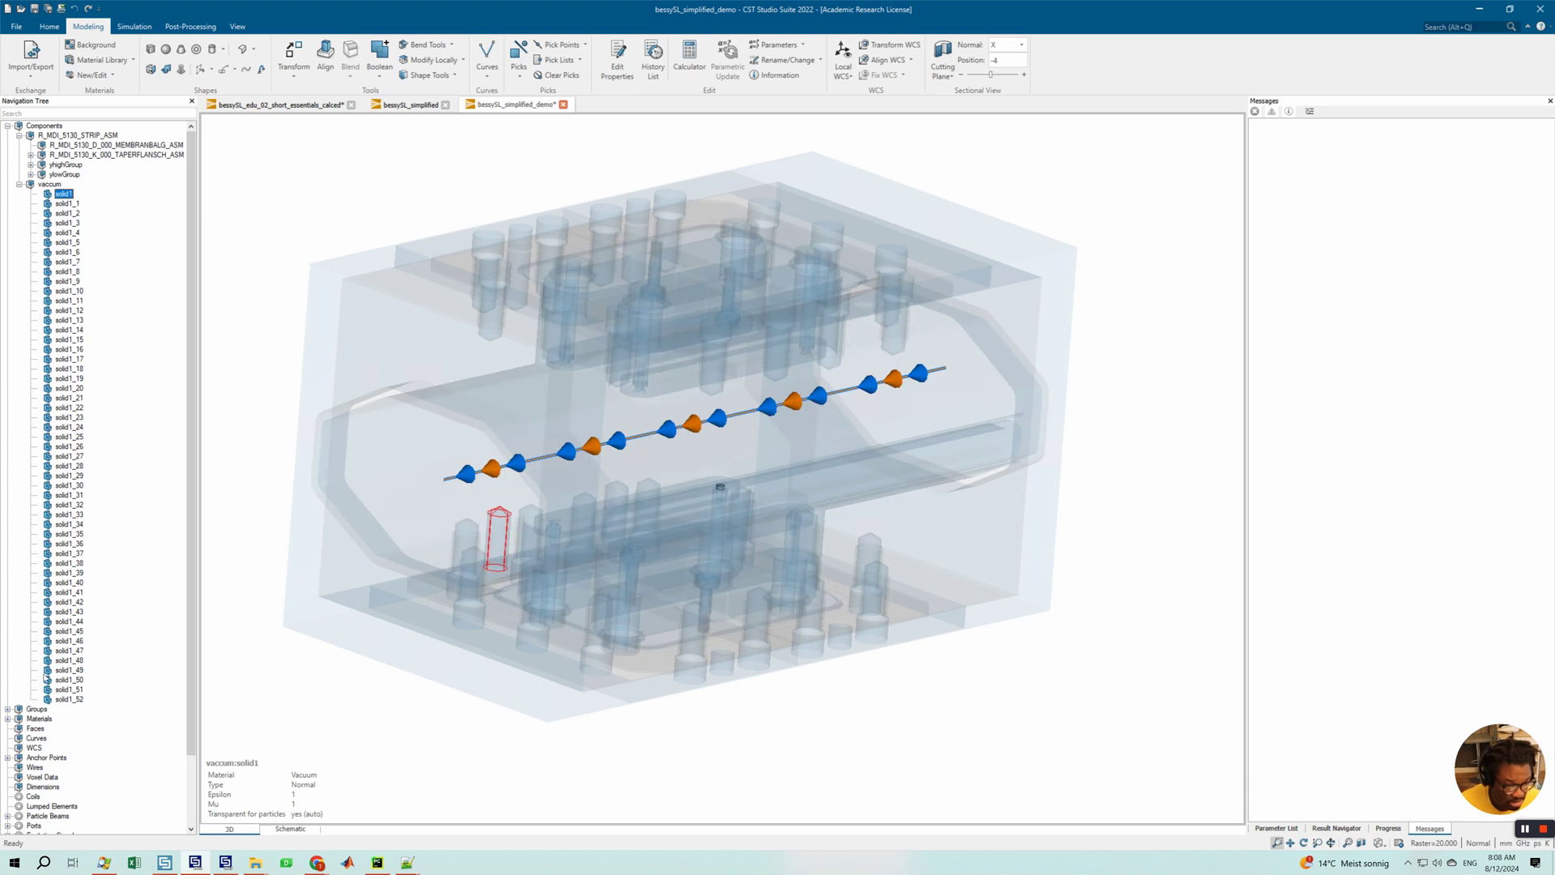
{"action": "left_click", "coordinate": [69, 698], "text": "shift"}
{"action": "left_click", "coordinate": [70, 644], "text": "ctrl"}
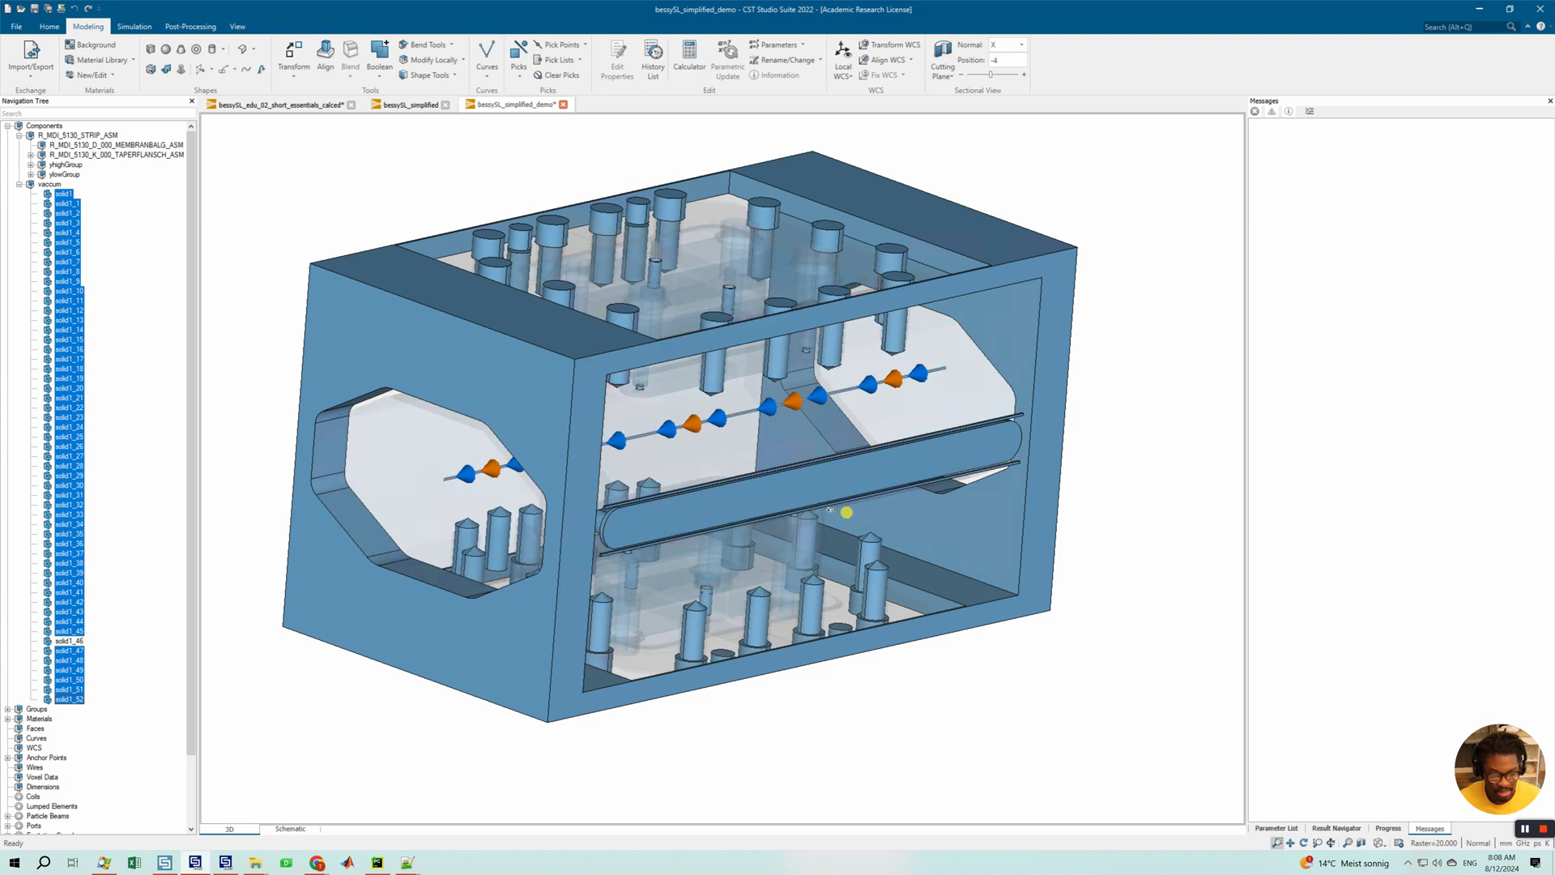
{"action": "mouse_move", "coordinate": [831, 509]}
{"action": "left_mouse_down"}
{"action": "mouse_move", "coordinate": [718, 510]}
{"action": "mouse_move", "coordinate": [739, 444]}
{"action": "mouse_move", "coordinate": [899, 456]}
{"action": "mouse_move", "coordinate": [902, 441]}
{"action": "mouse_move", "coordinate": [843, 430]}
{"action": "mouse_move", "coordinate": [802, 518]}
{"action": "left_mouse_up"}
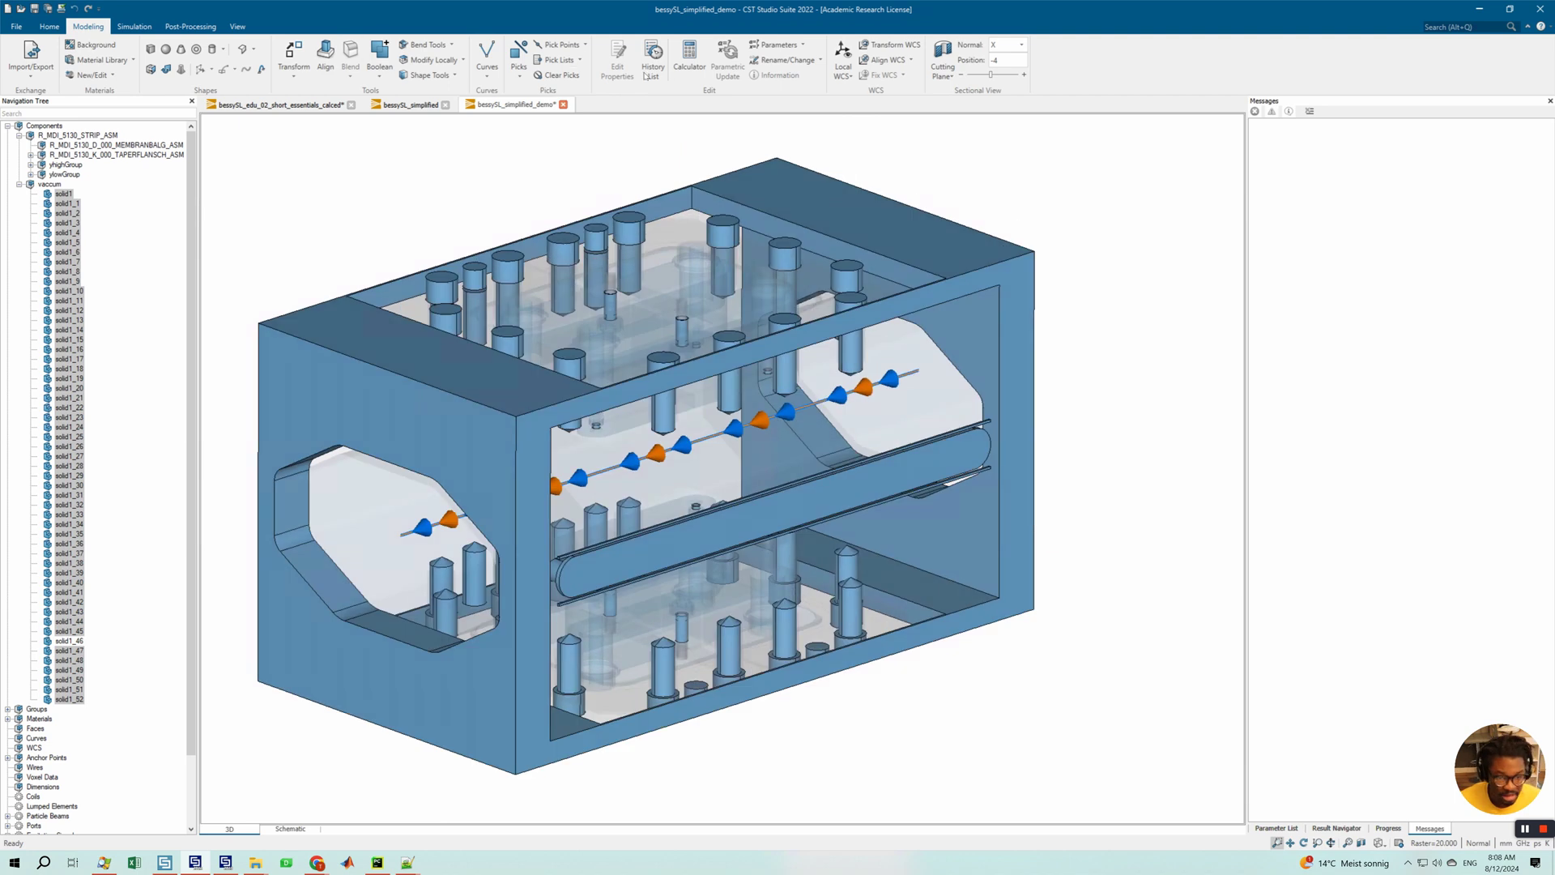
{"action": "right_click", "coordinate": [73, 271]}
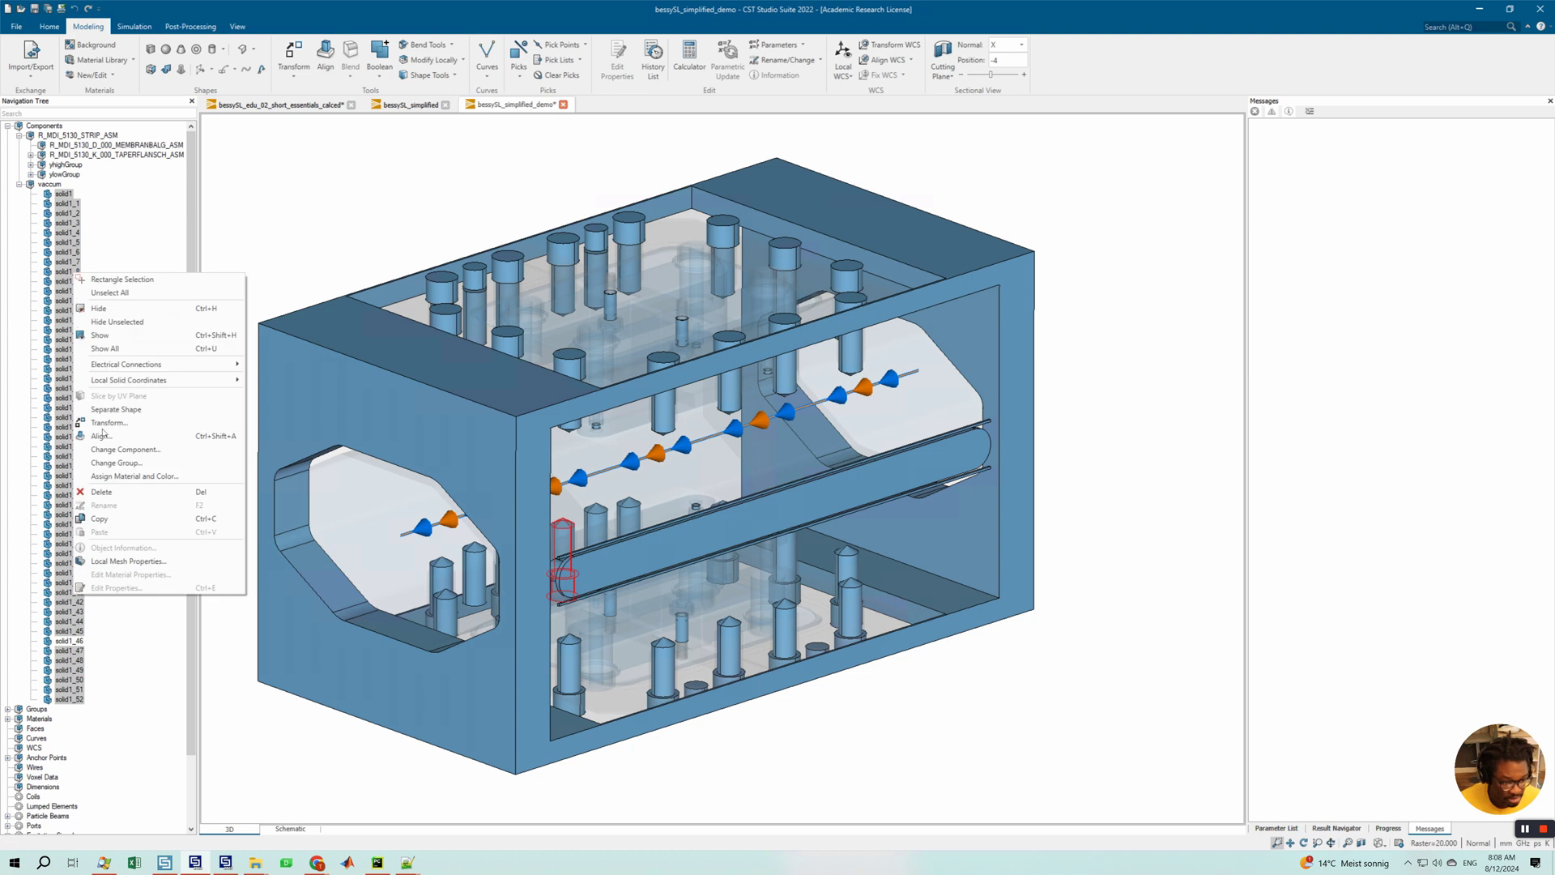
{"action": "left_click", "coordinate": [102, 491]}
{"action": "left_click", "coordinate": [750, 456]}
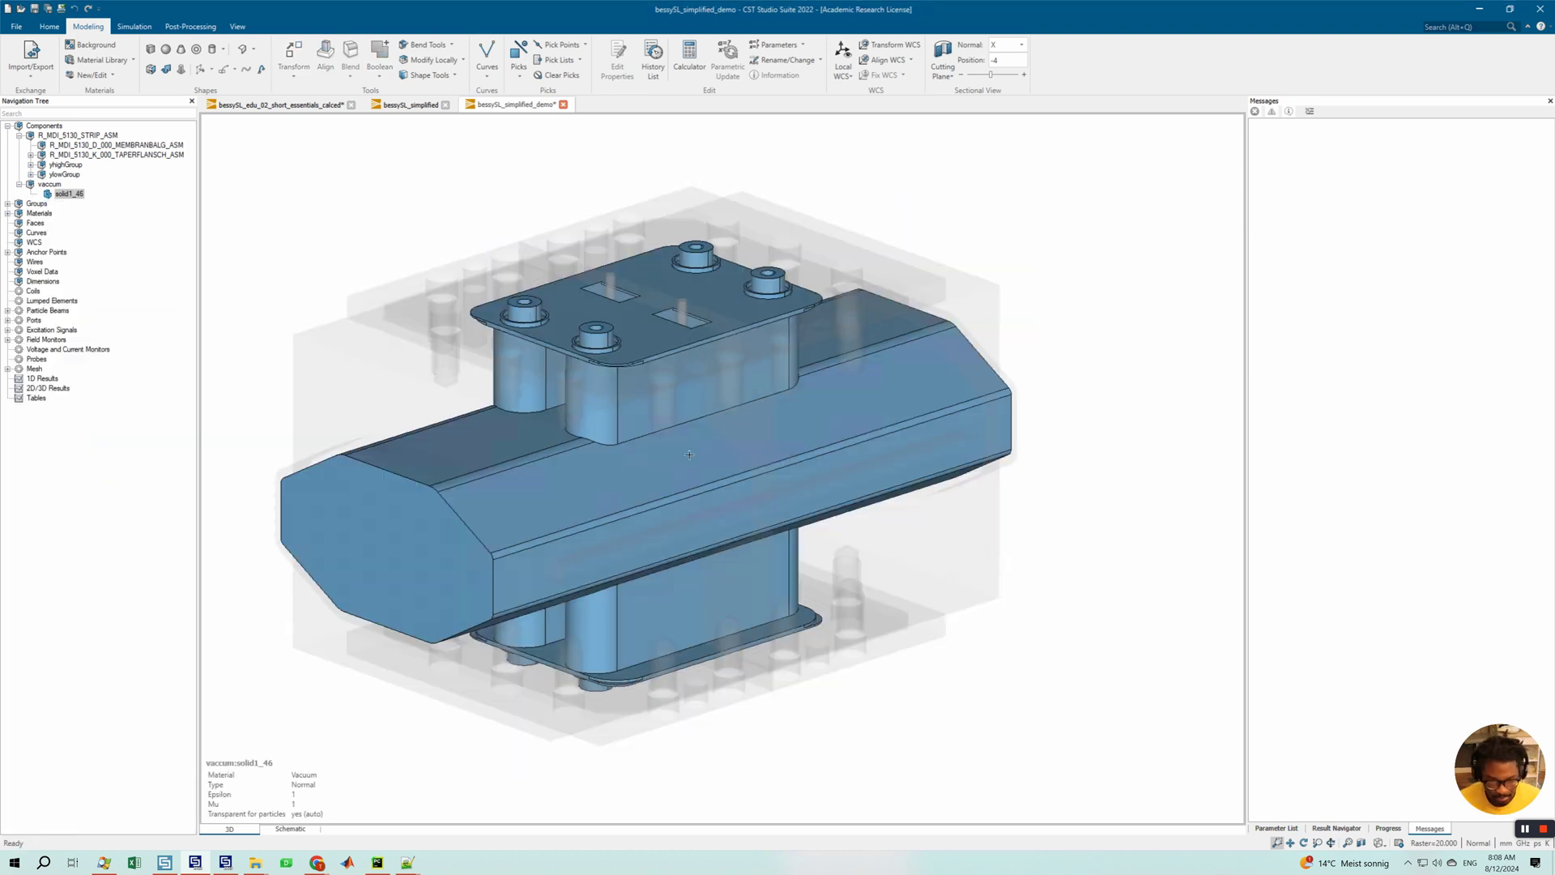
- Select the component R_MDI_5130_STRIP_ASM and collapse its list of subcomponents
{"action": "left_click_drag", "start_coordinate": [920, 461], "coordinate": [519, 418]}
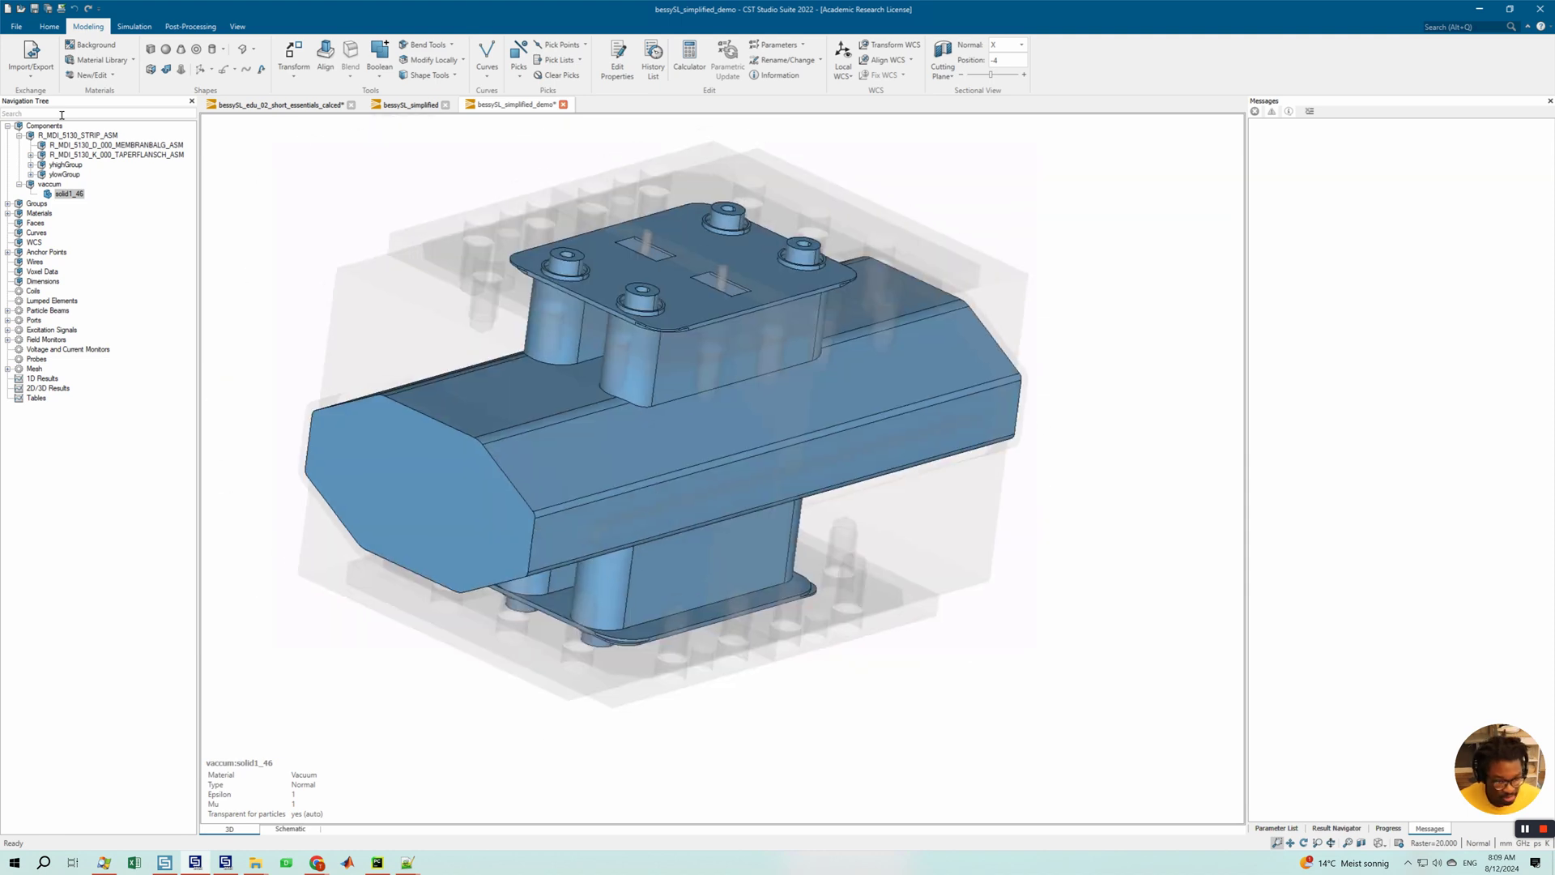
{"action": "left_click", "coordinate": [52, 136]}
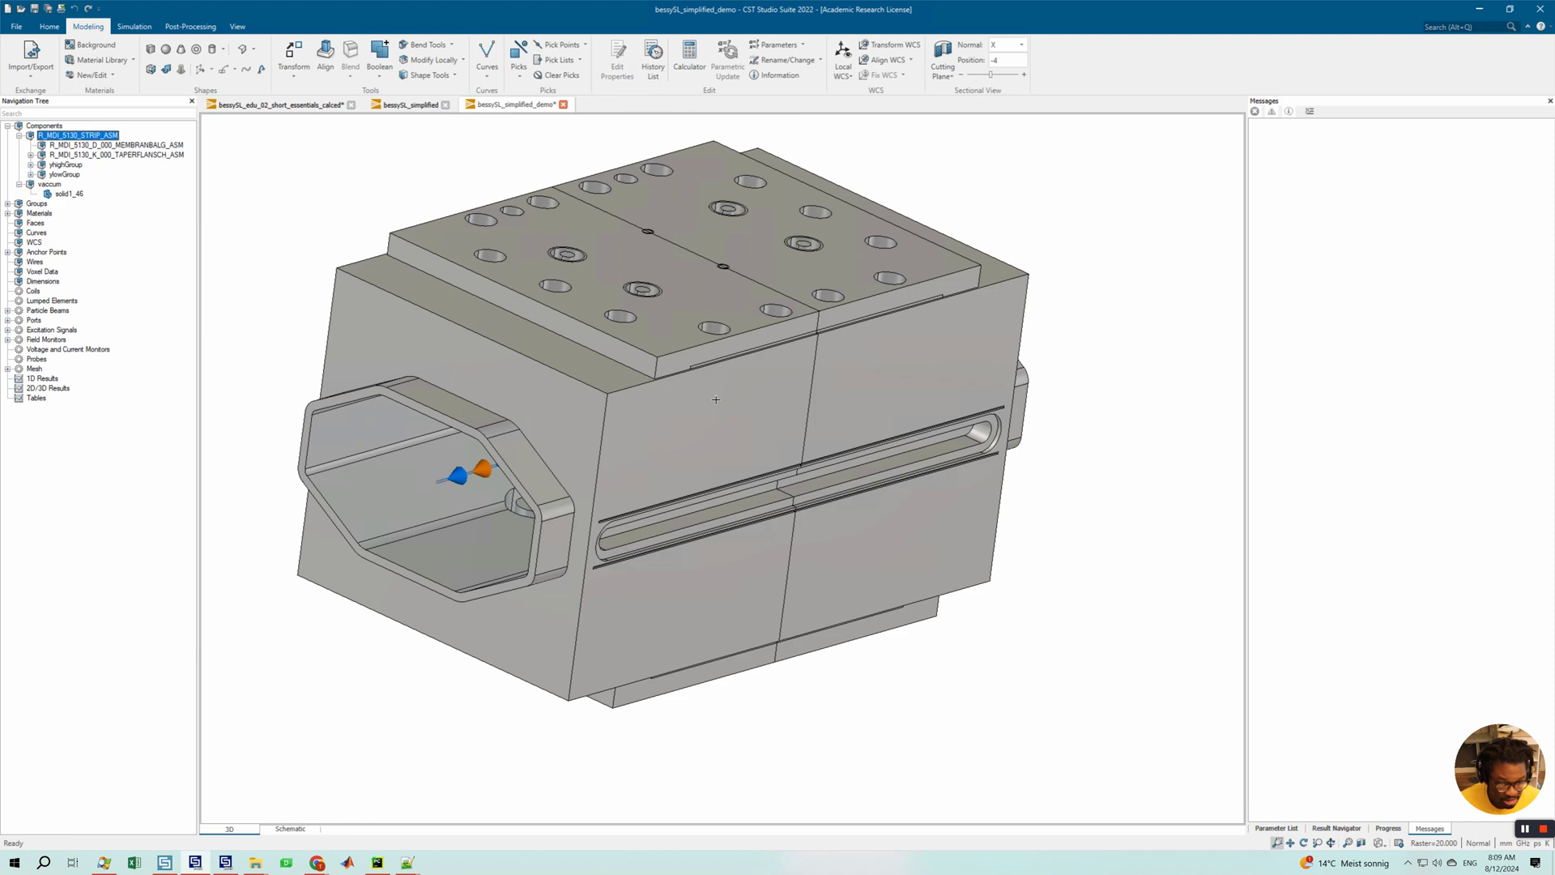
{"action": "key", "text": "space"}
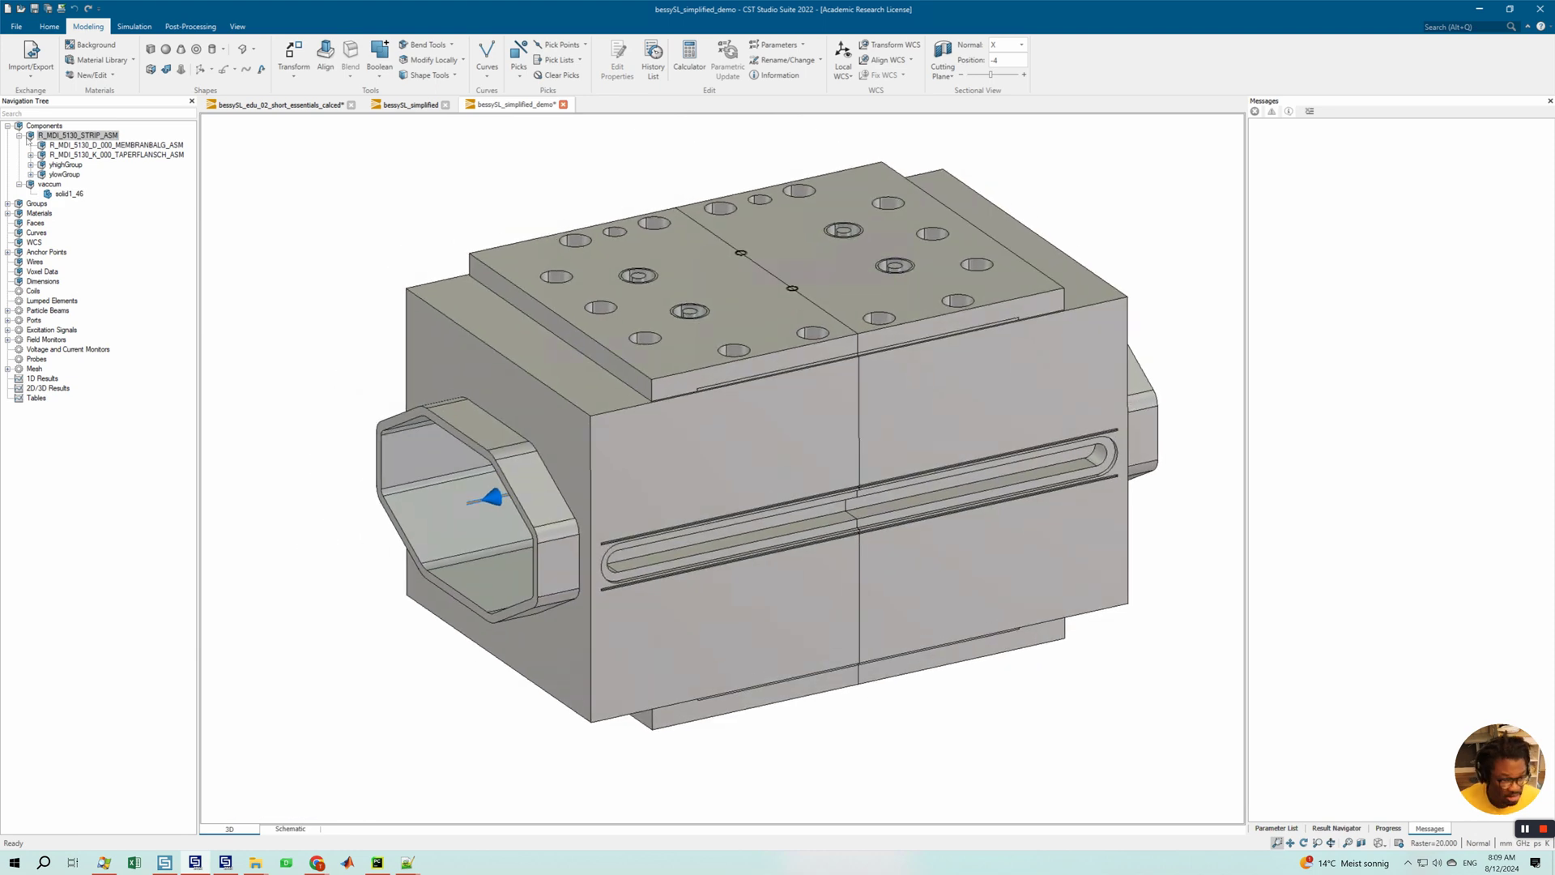
{"action": "left_click", "coordinate": [19, 137]}
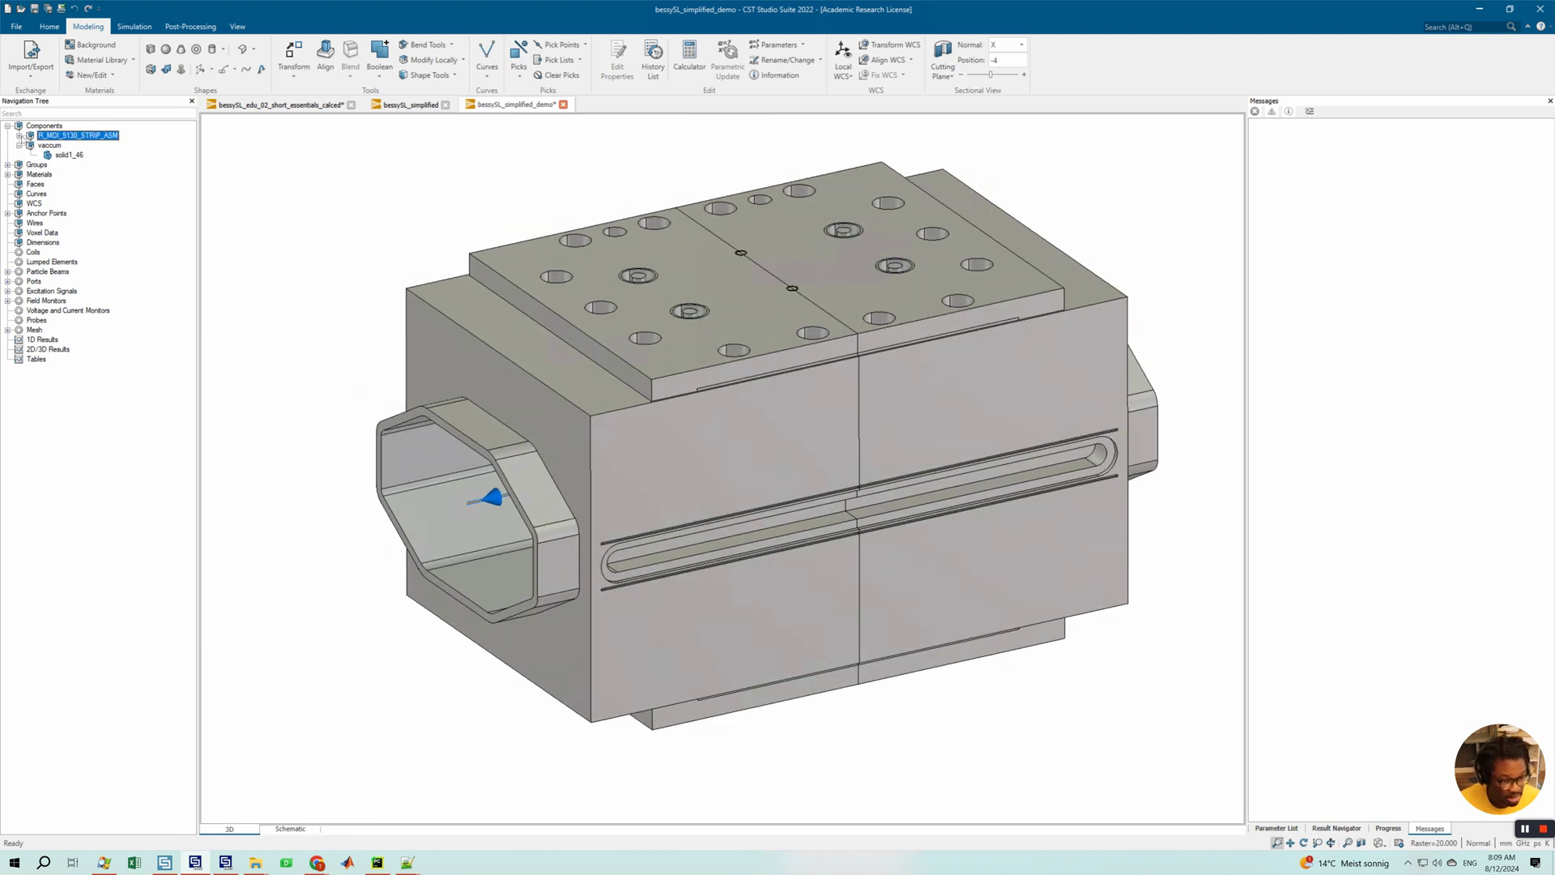
{"action": "right_click", "coordinate": [60, 136]}
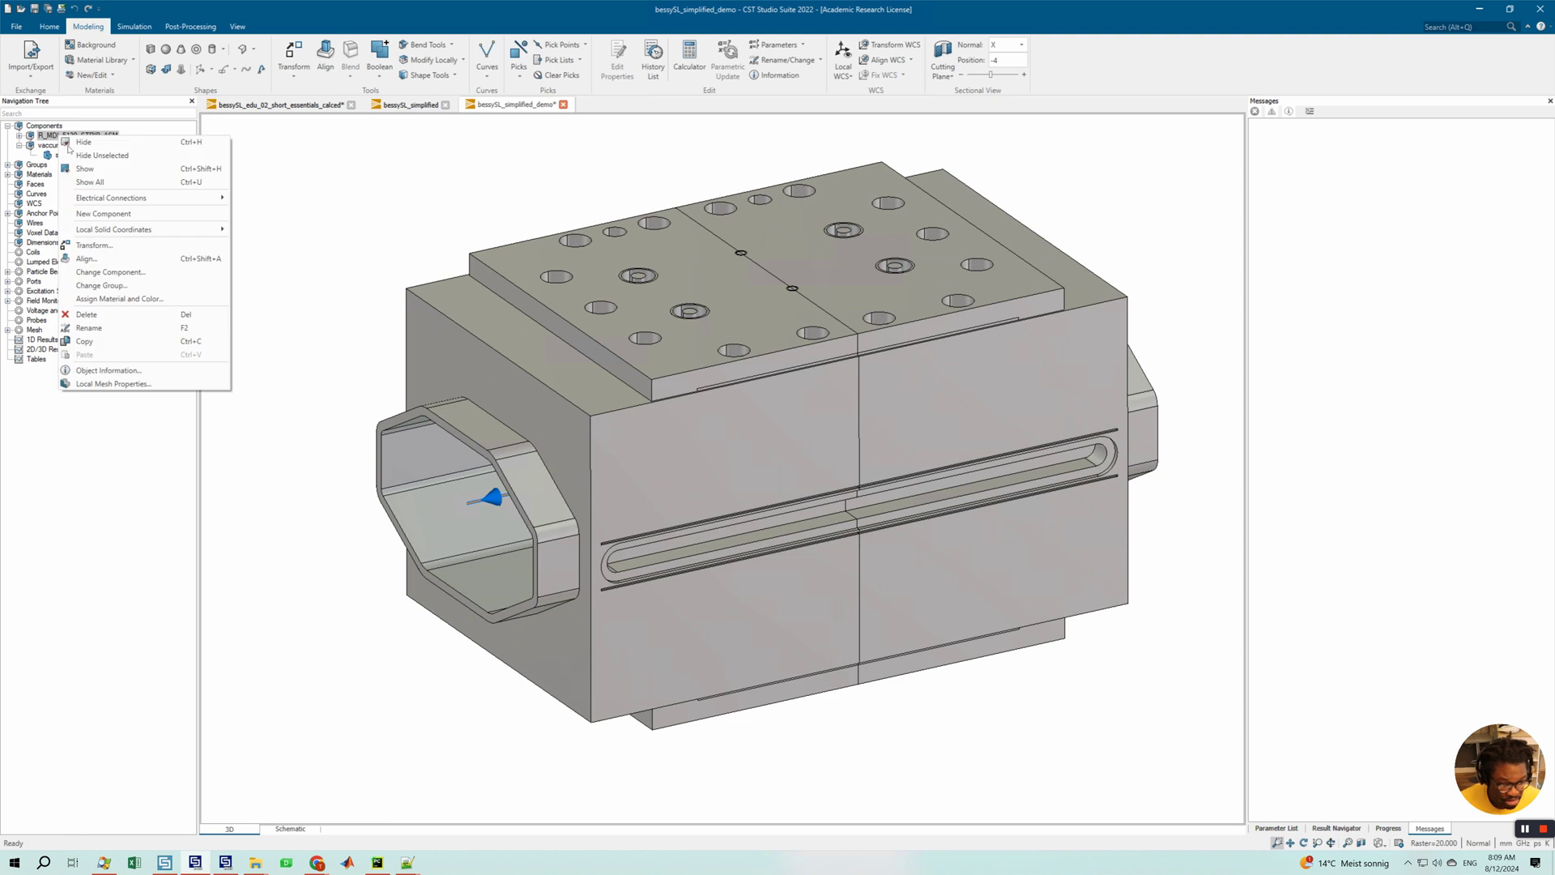
{"action": "left_click", "coordinate": [98, 384]}
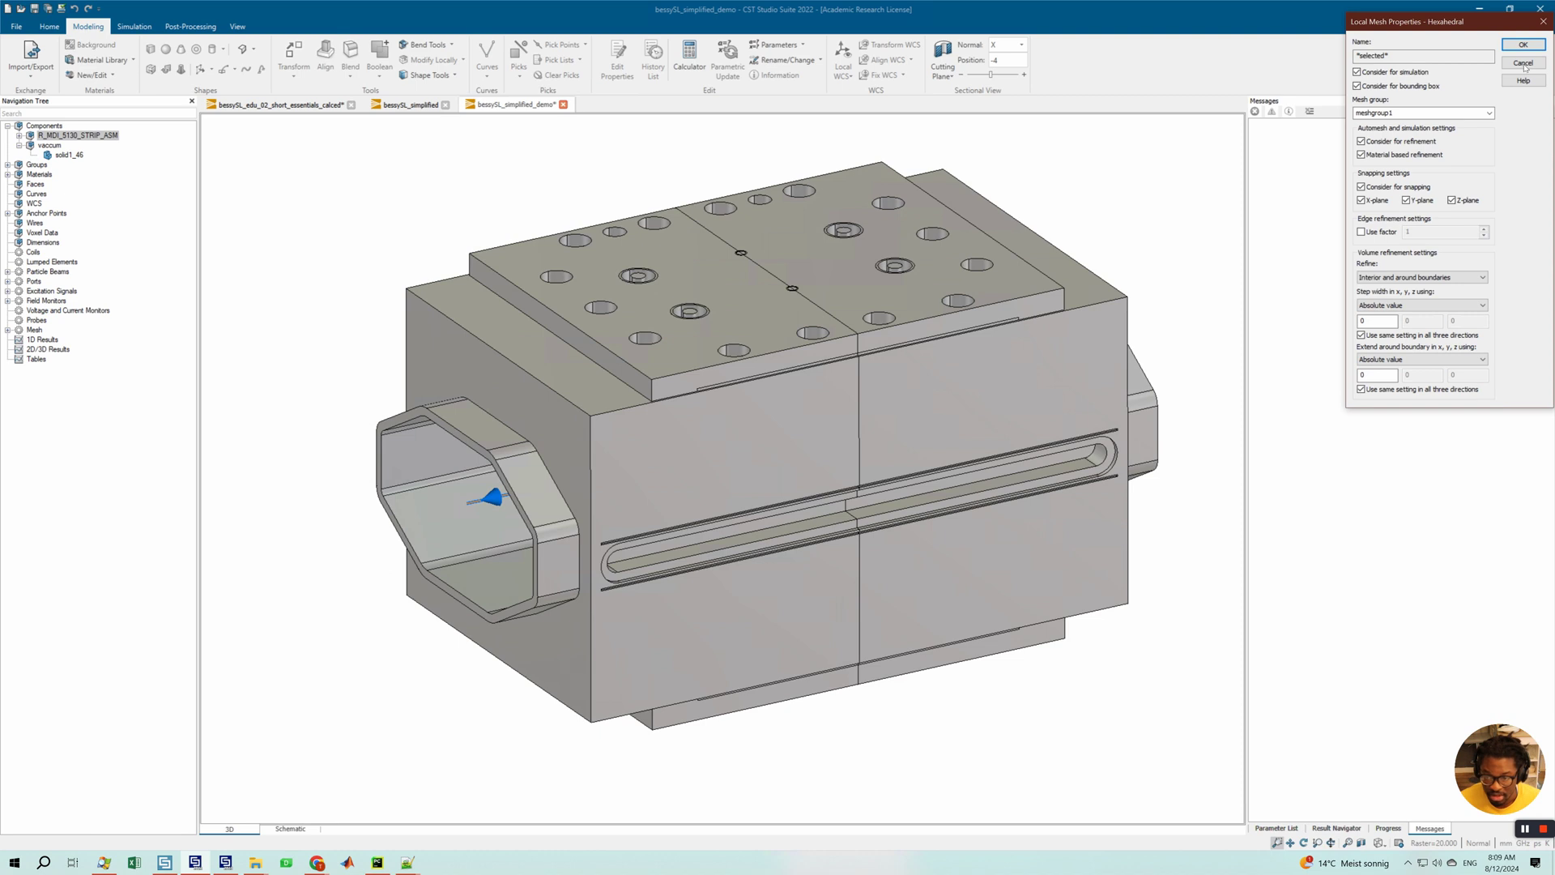
{"action": "left_click", "coordinate": [1523, 63]}
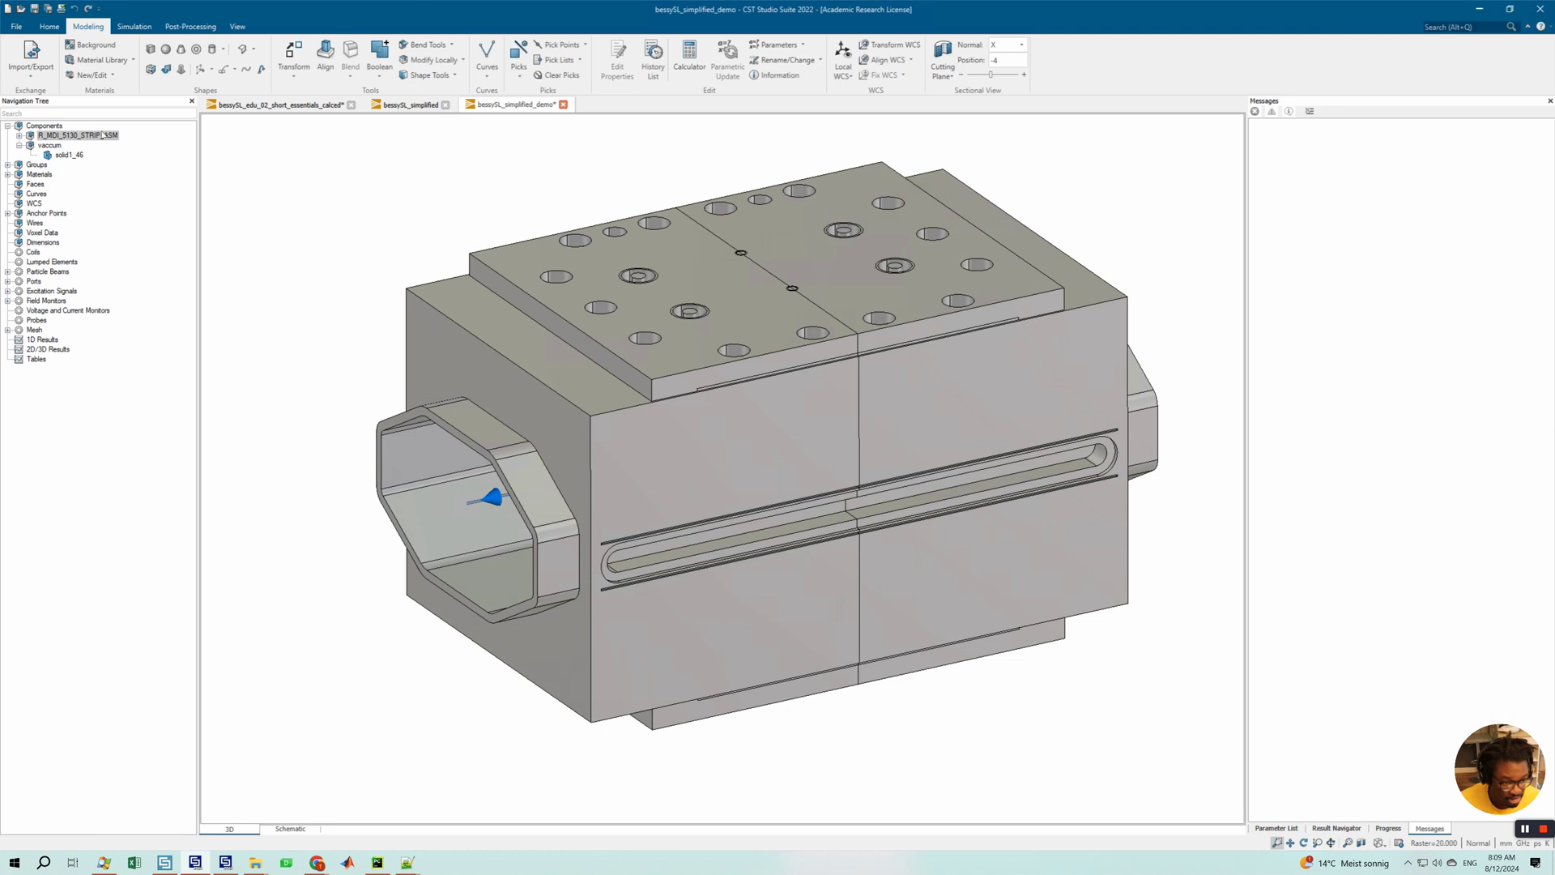
- Exclude the component R_MDI_5130_STRIP_ASM from simulation, bounding box and mesh refinement in its local mesh properties
{"action": "right_click", "coordinate": [99, 136]}
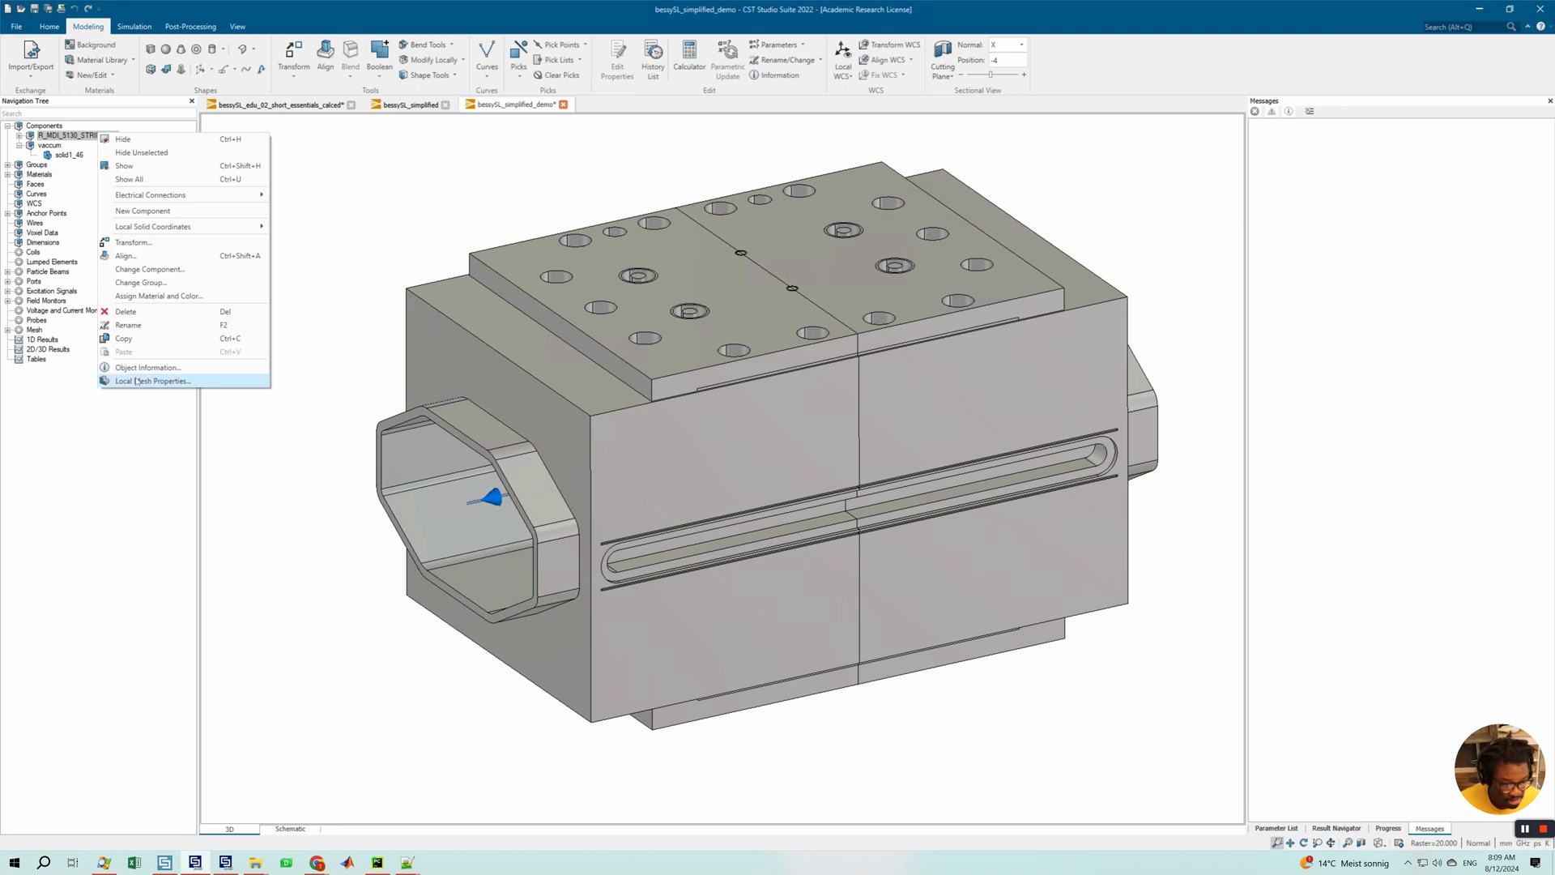
{"action": "left_click", "coordinate": [455, 400]}
{"action": "left_click", "coordinate": [1360, 73]}
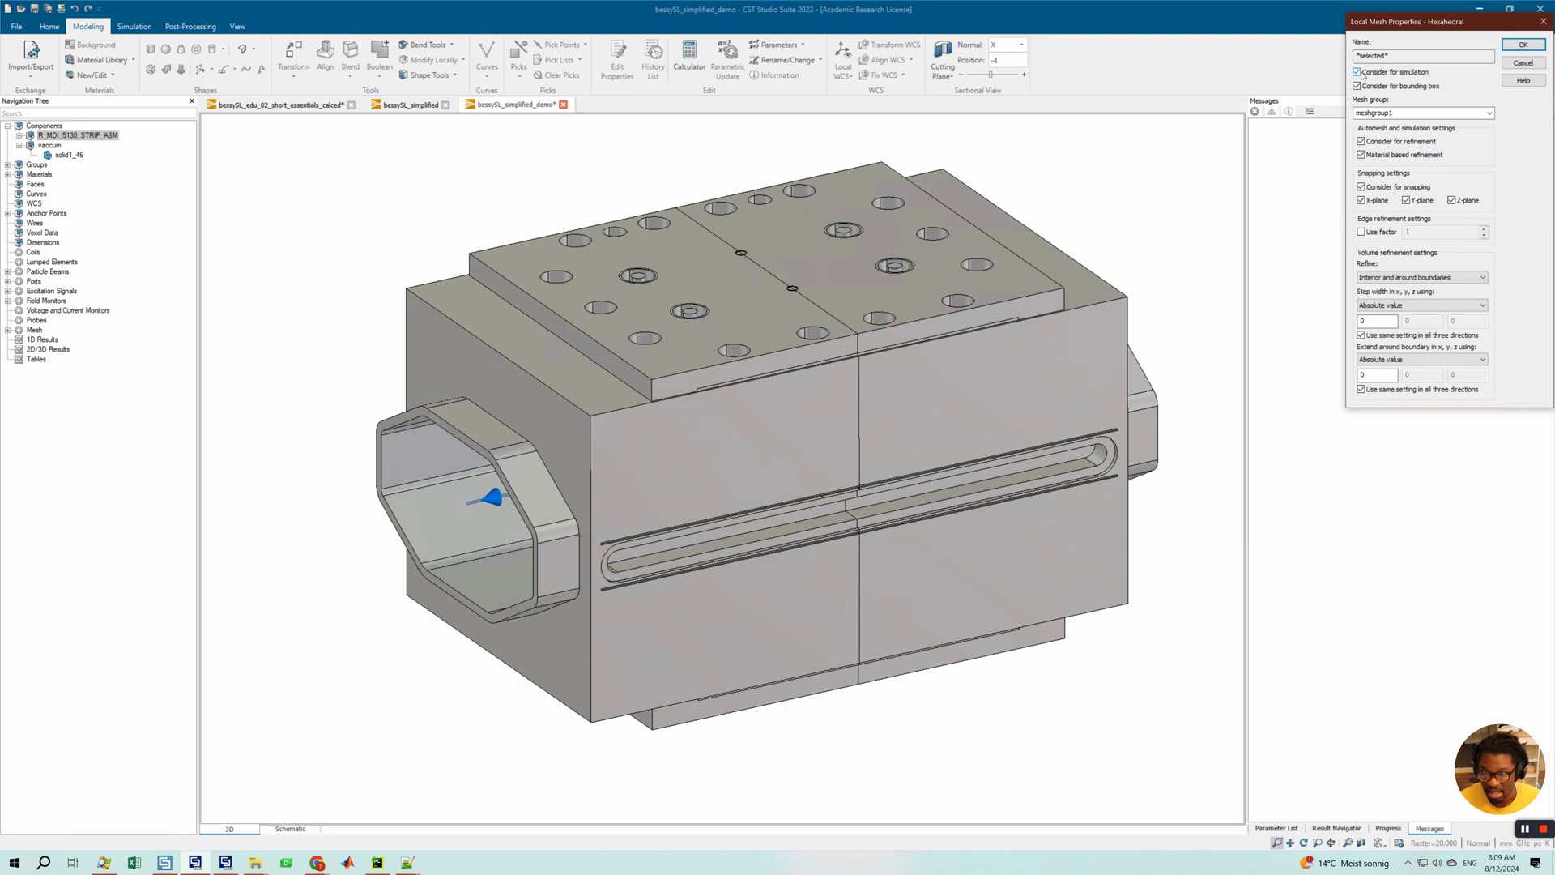
{"action": "left_click", "coordinate": [1361, 73]}
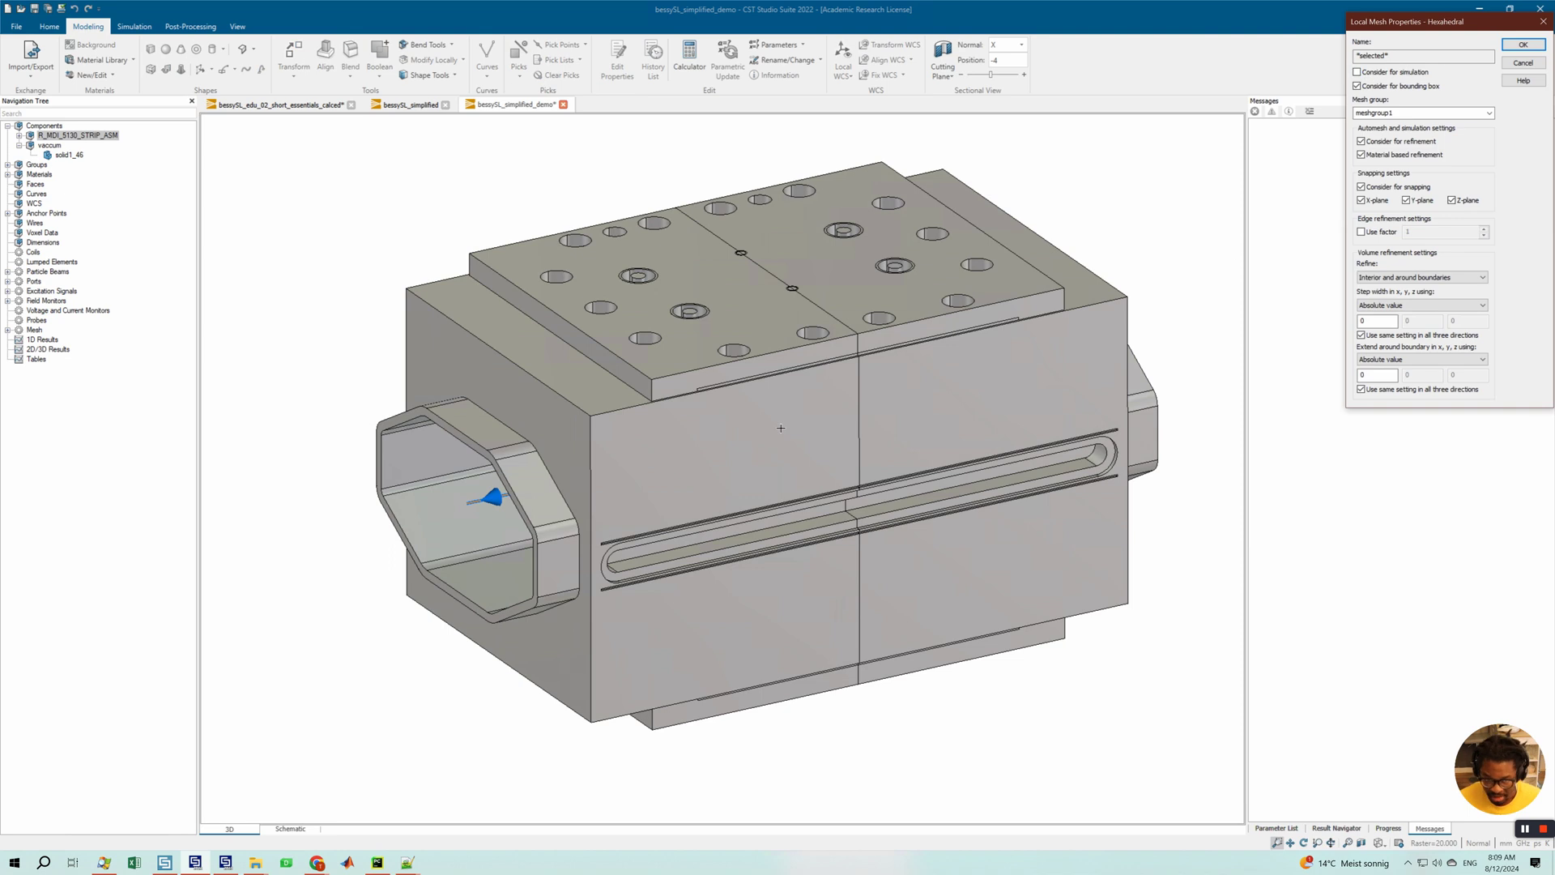
{"action": "left_click", "coordinate": [1358, 87]}
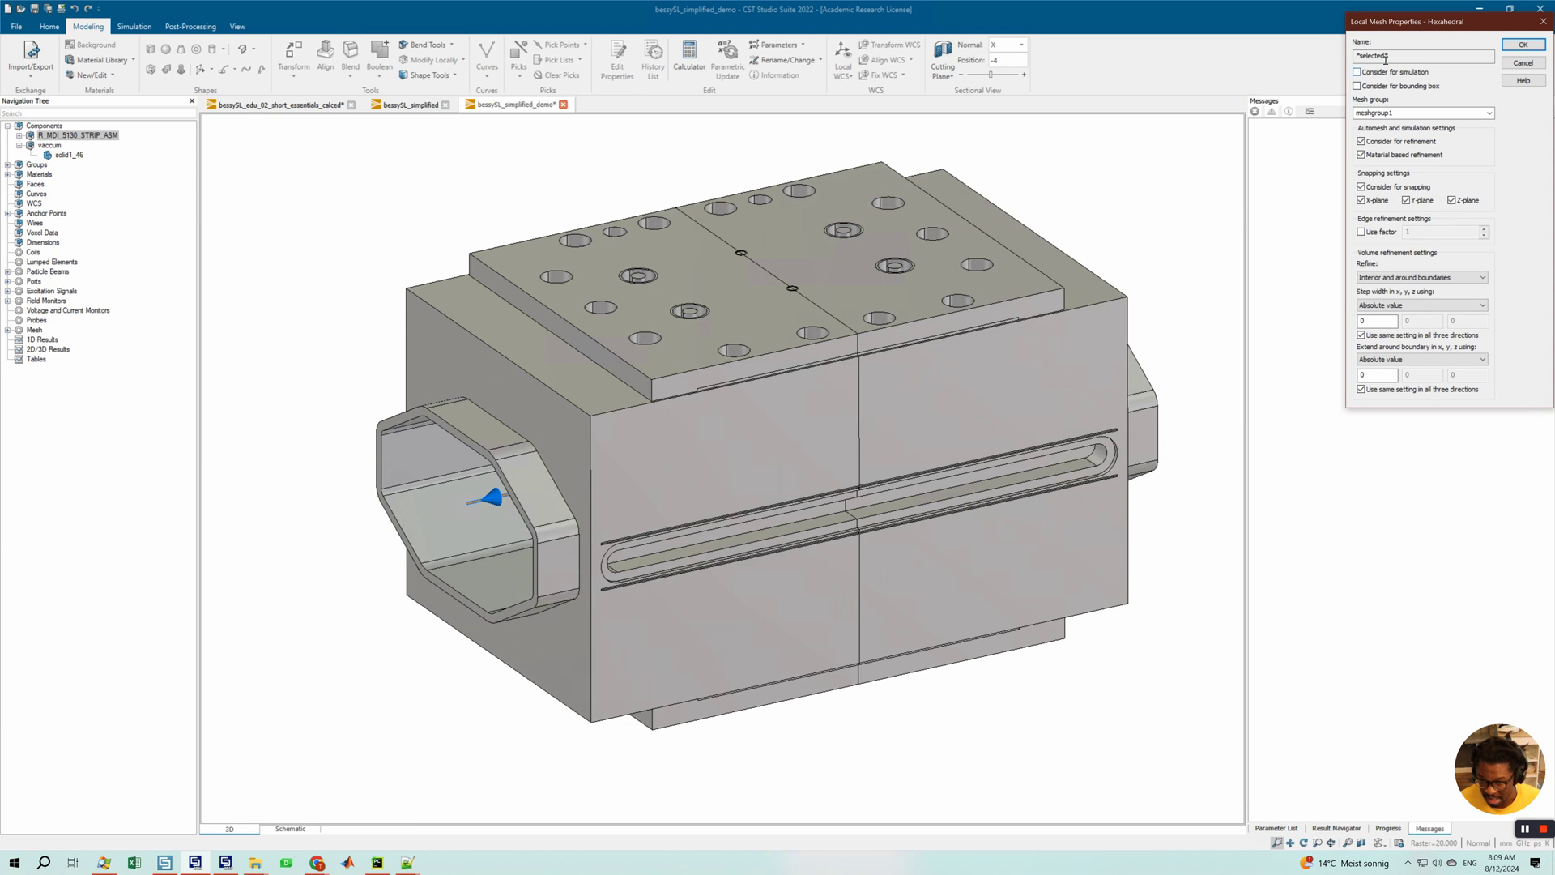
{"action": "left_click_drag", "start_coordinate": [1382, 21], "coordinate": [1204, 139]}
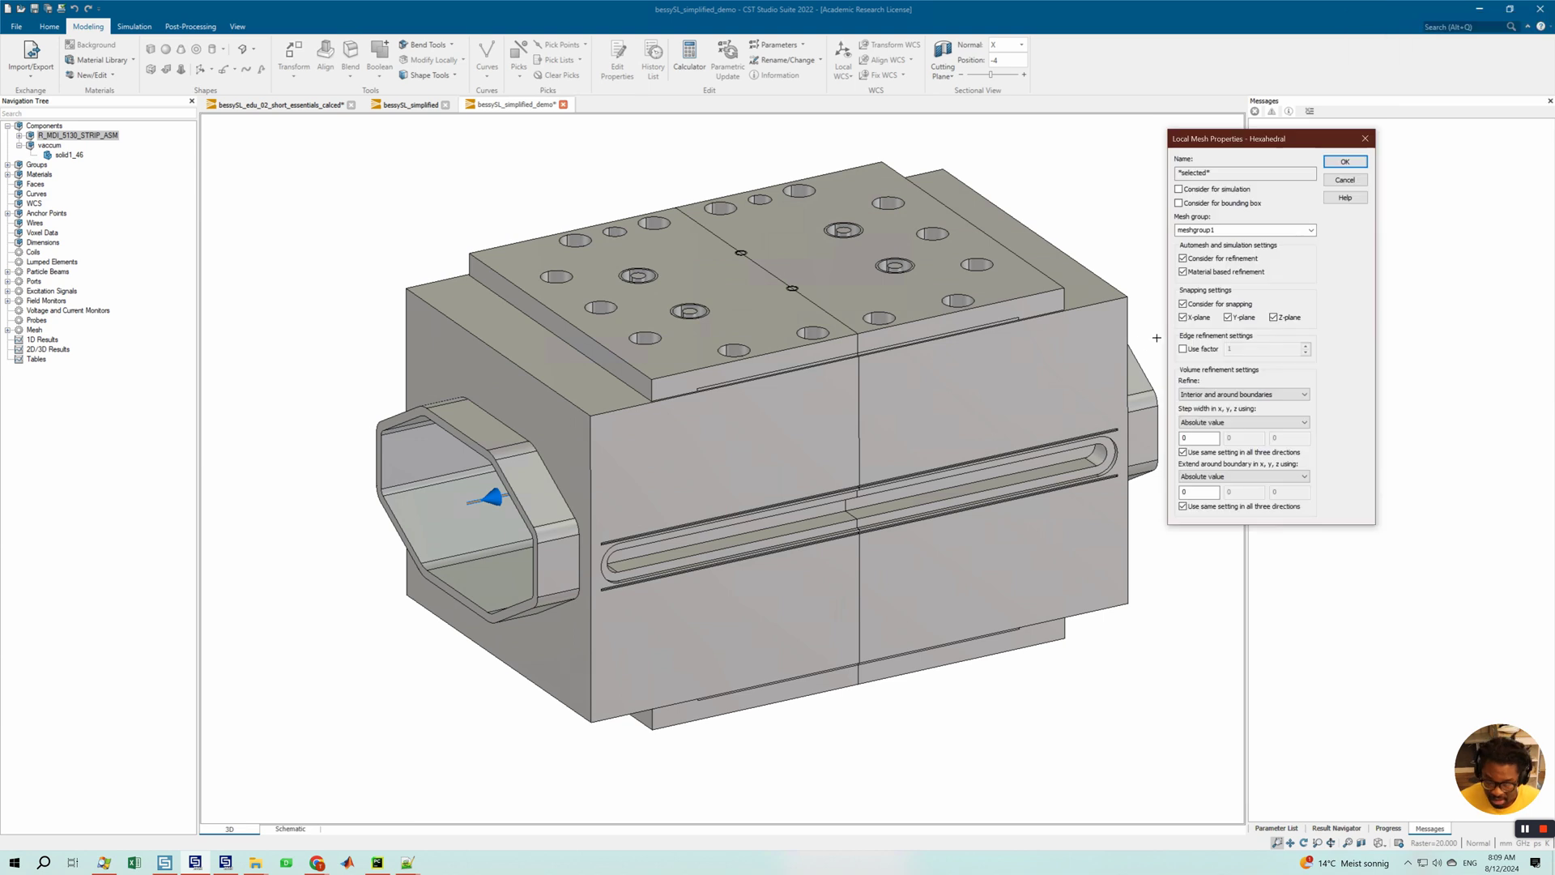
{"action": "left_click", "coordinate": [1182, 258]}
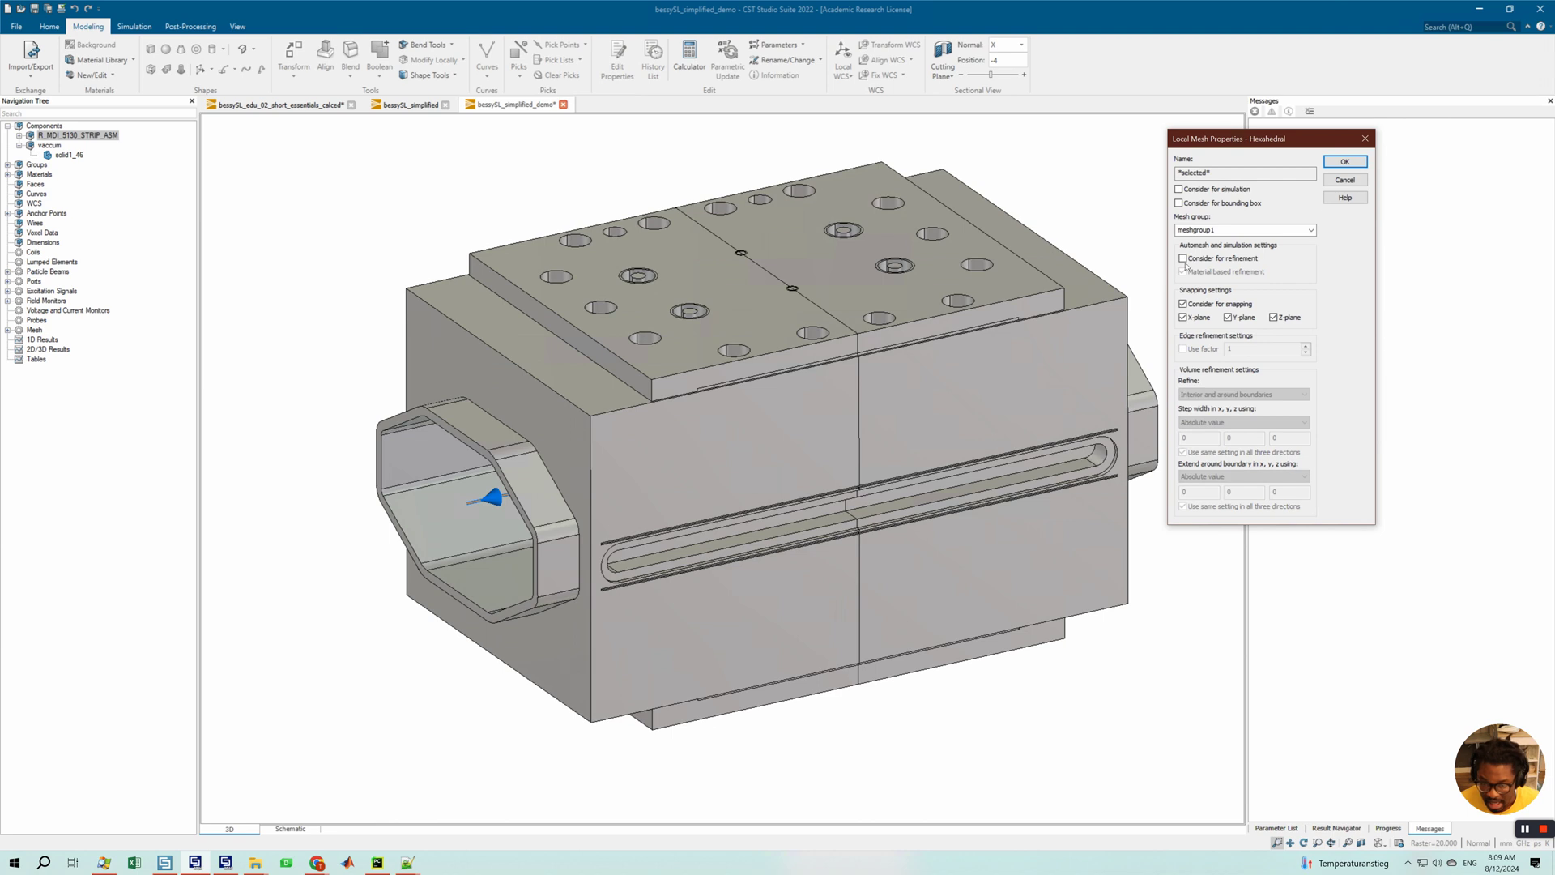
{"action": "left_click", "coordinate": [1338, 164]}
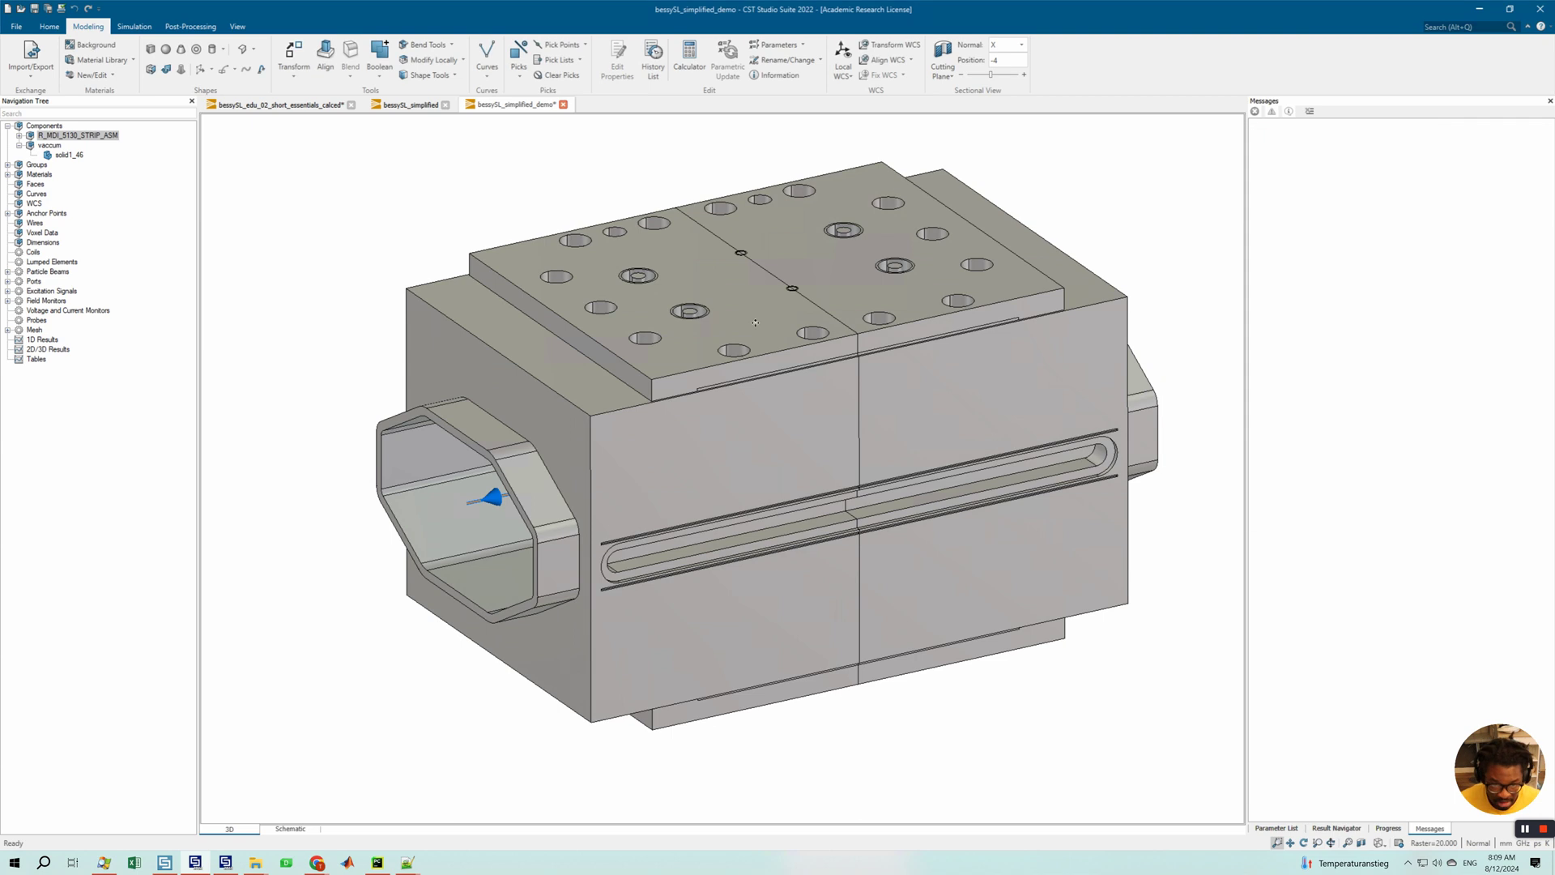
- Update the global hexahedral mesh and examine the mesh lines across the assembly on the X cutting plane
{"action": "left_click", "coordinate": [134, 26]}
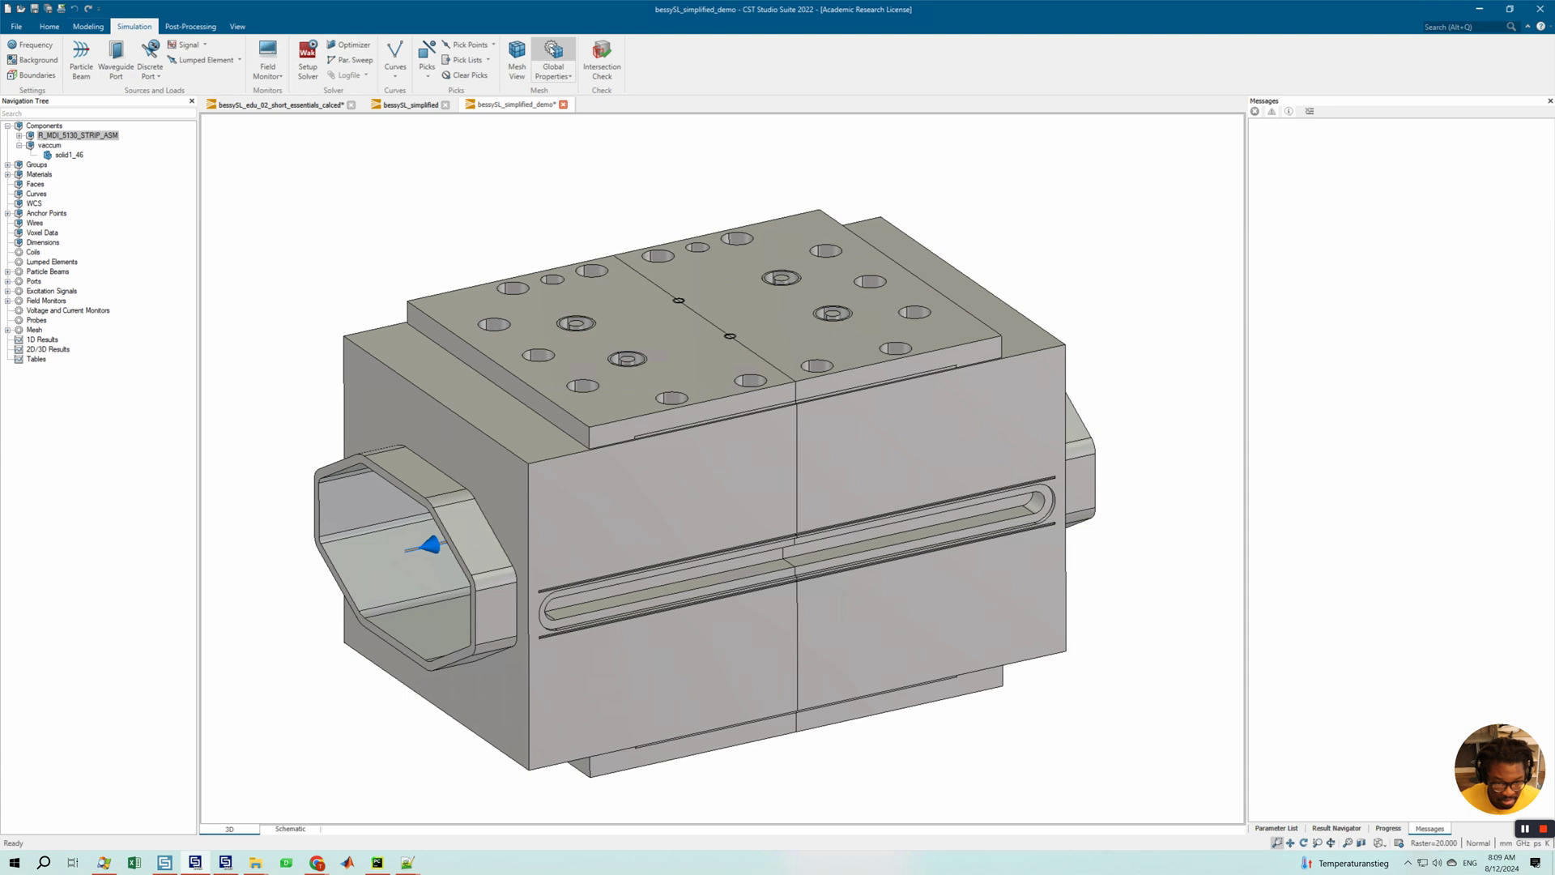
{"action": "left_click", "coordinate": [553, 52]}
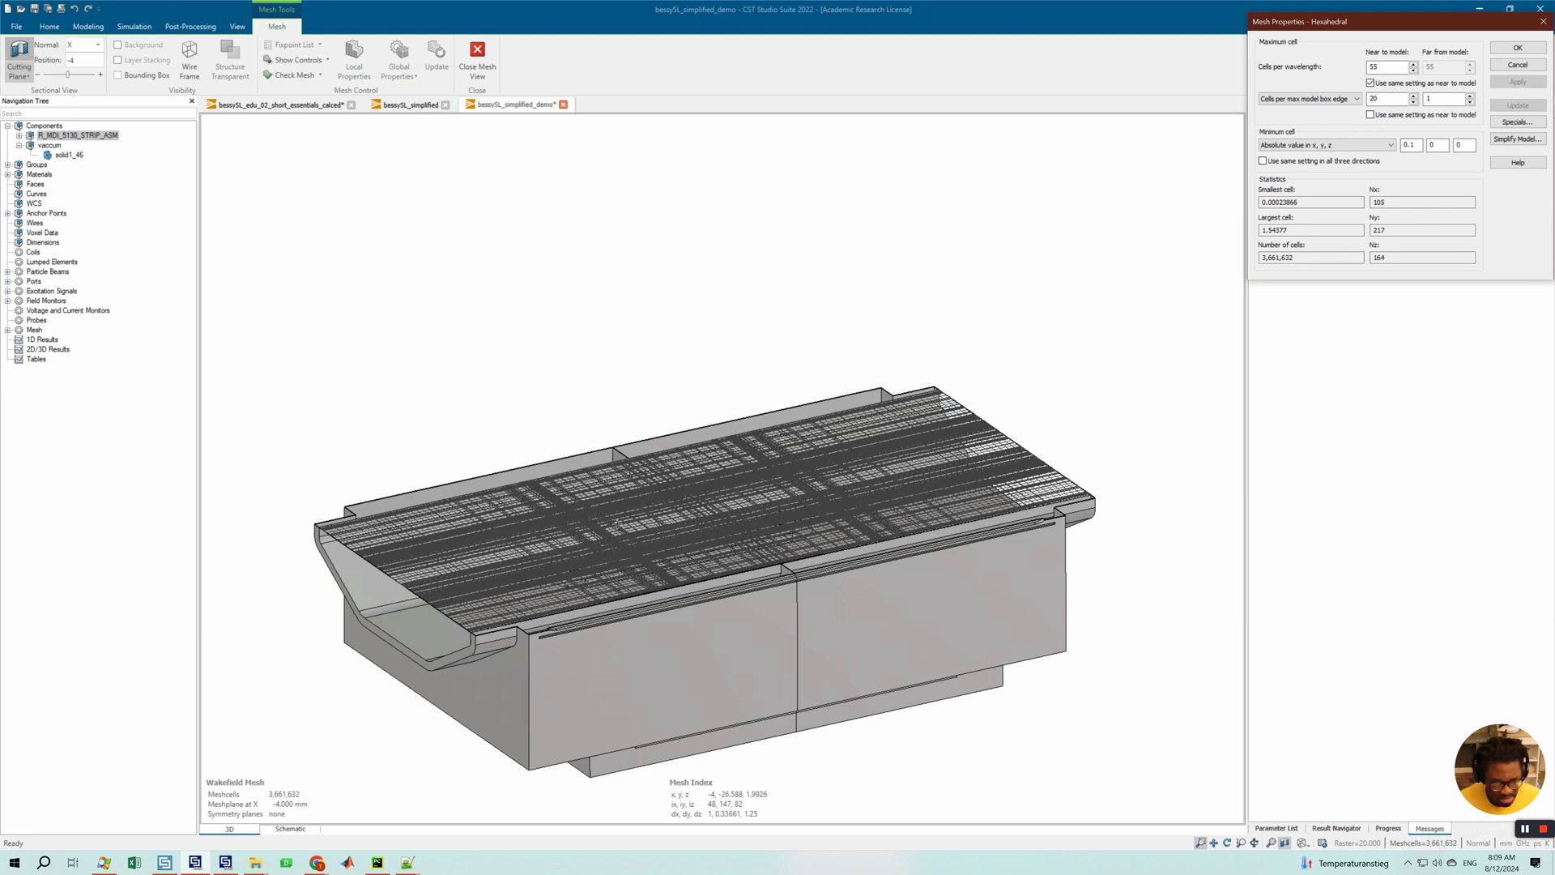
{"action": "mouse_move", "coordinate": [601, 532]}
{"action": "left_mouse_down"}
{"action": "mouse_move", "coordinate": [635, 580]}
{"action": "mouse_move", "coordinate": [570, 600]}
{"action": "mouse_move", "coordinate": [590, 618]}
{"action": "mouse_move", "coordinate": [412, 574]}
{"action": "mouse_move", "coordinate": [684, 714]}
{"action": "left_mouse_up"}
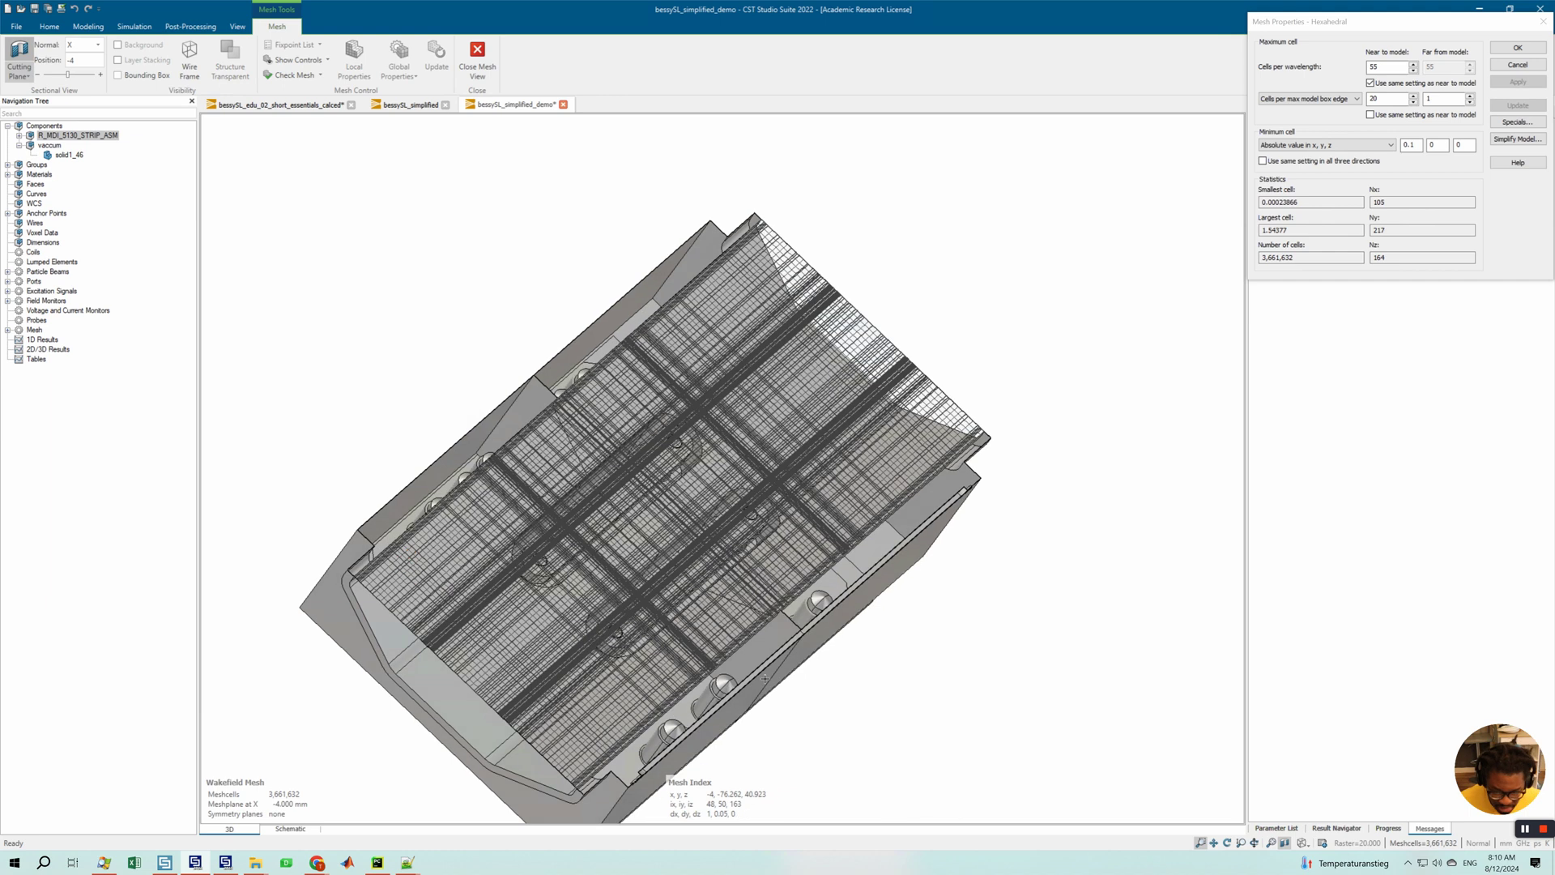
{"action": "scroll", "coordinate": [574, 537], "scroll_direction": "down", "scroll_amount": 1}
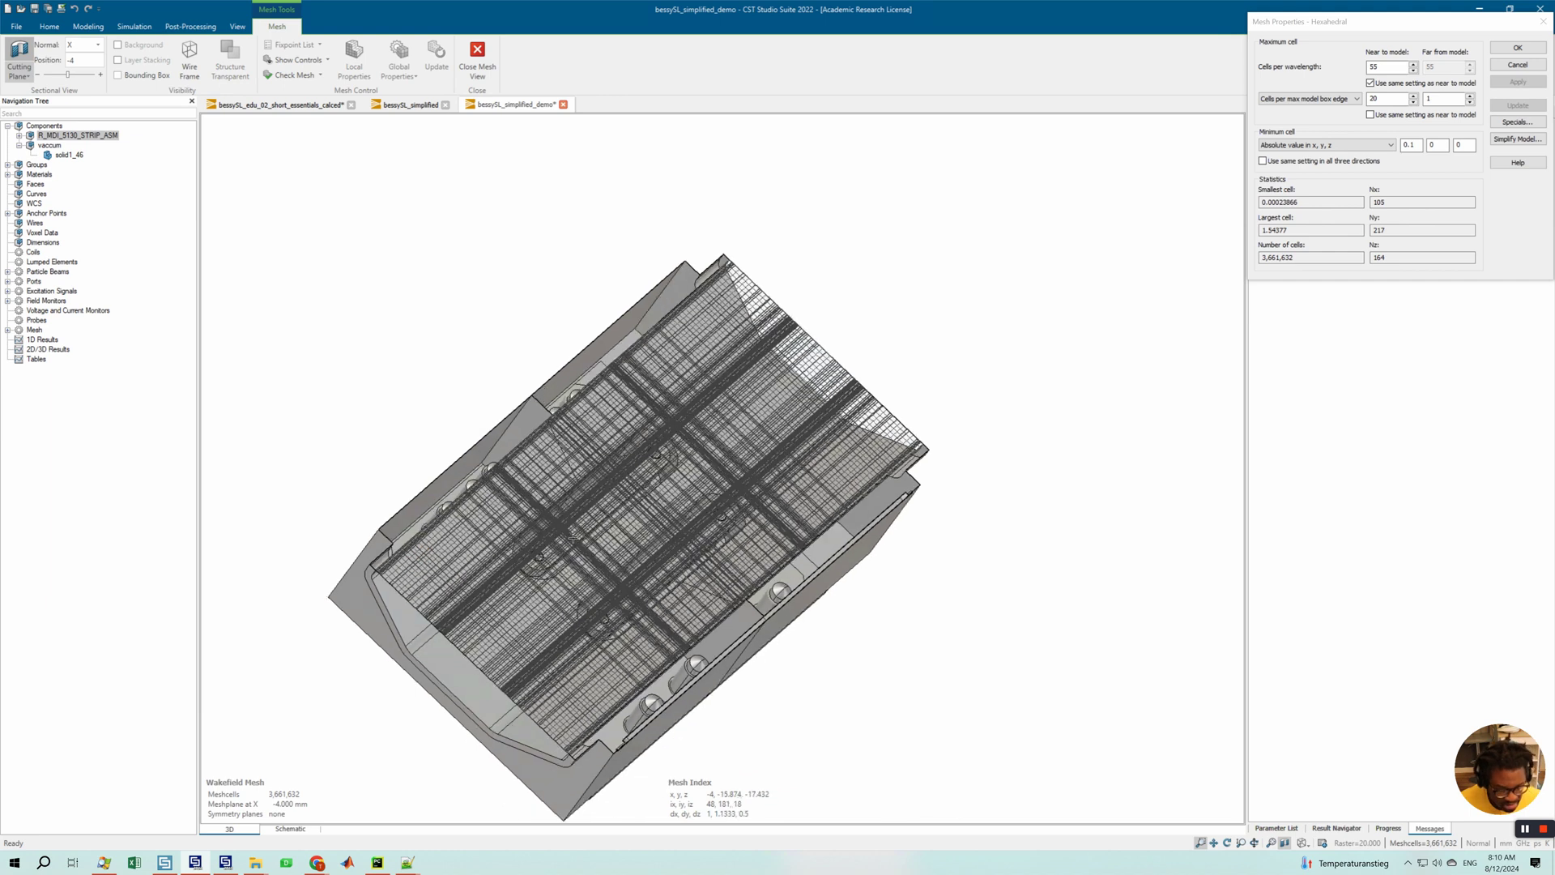
{"action": "left_click_drag", "start_coordinate": [573, 537], "coordinate": [565, 496]}
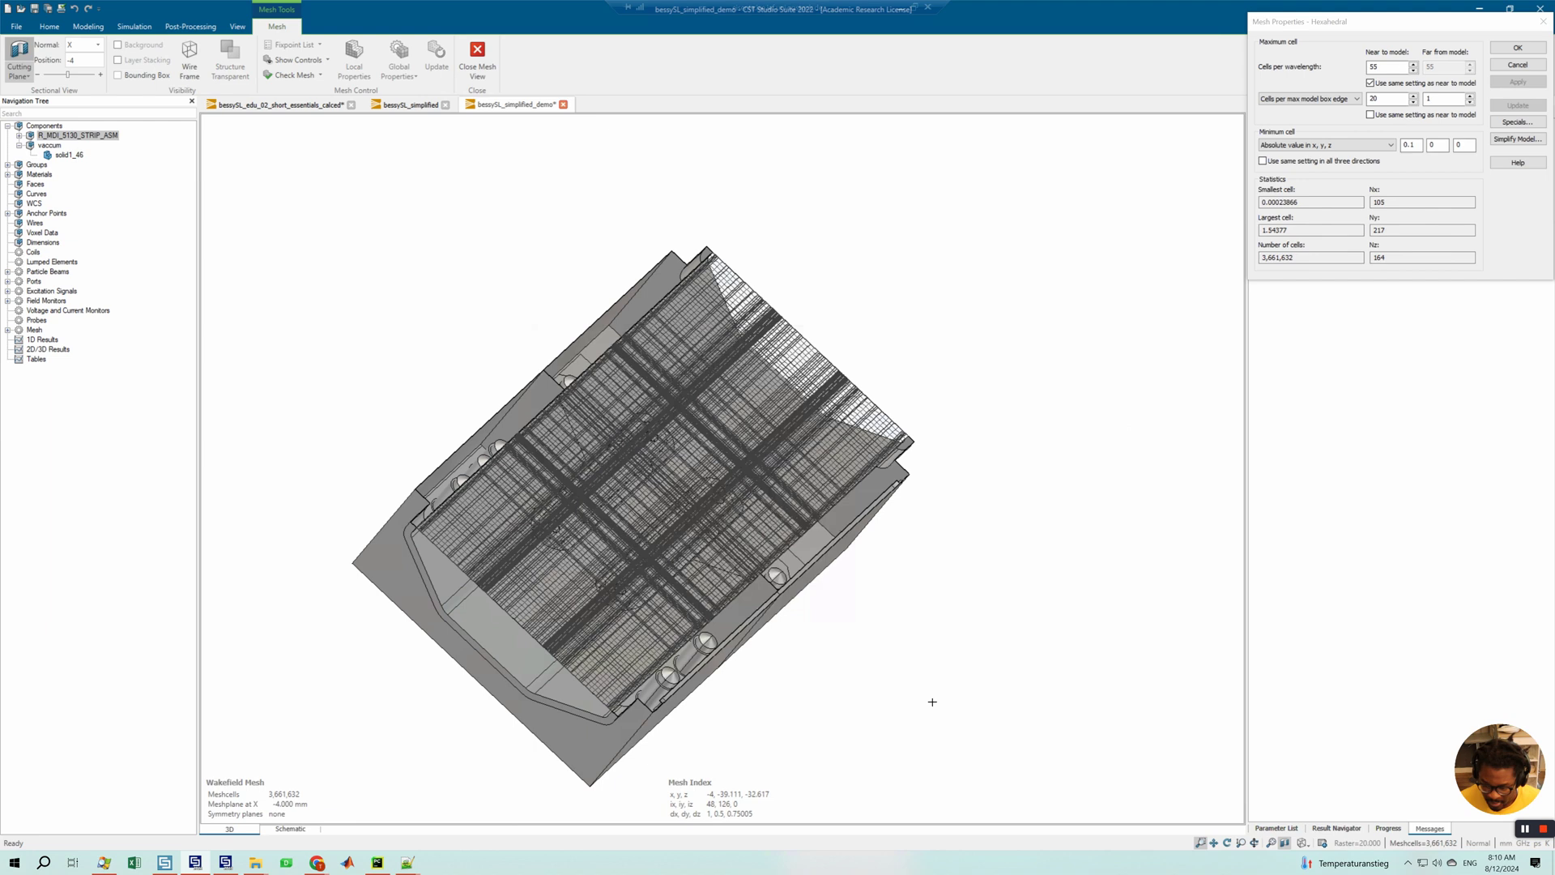
{"action": "left_click", "coordinate": [1518, 48]}
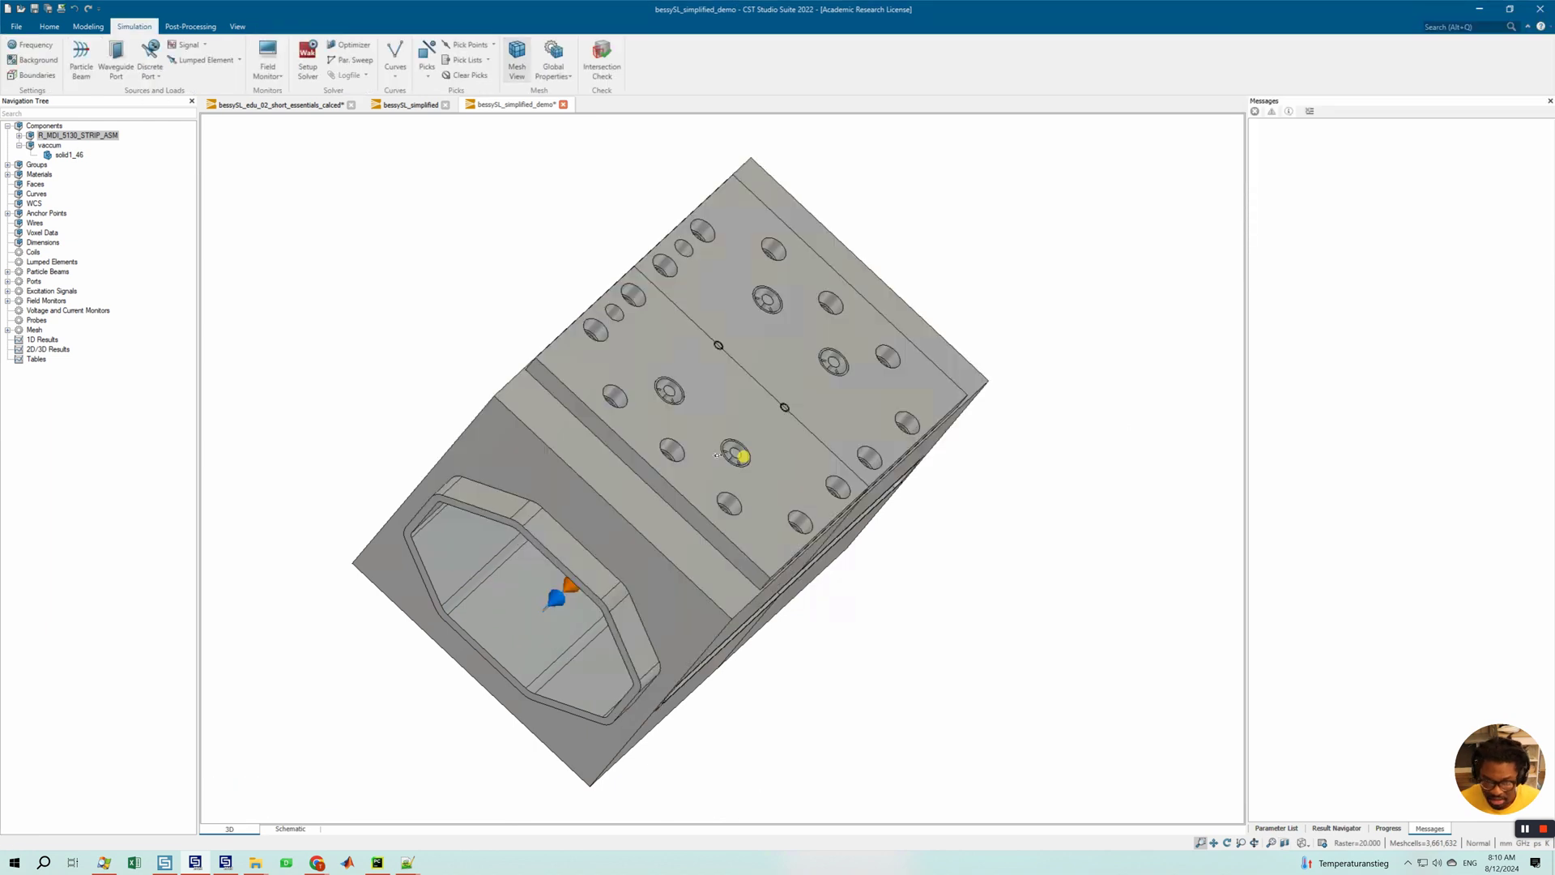
- Review the local mesh properties of the component R_MDI_5130_STRIP_ASM without changing them
{"action": "left_click_drag", "start_coordinate": [717, 455], "coordinate": [616, 380]}
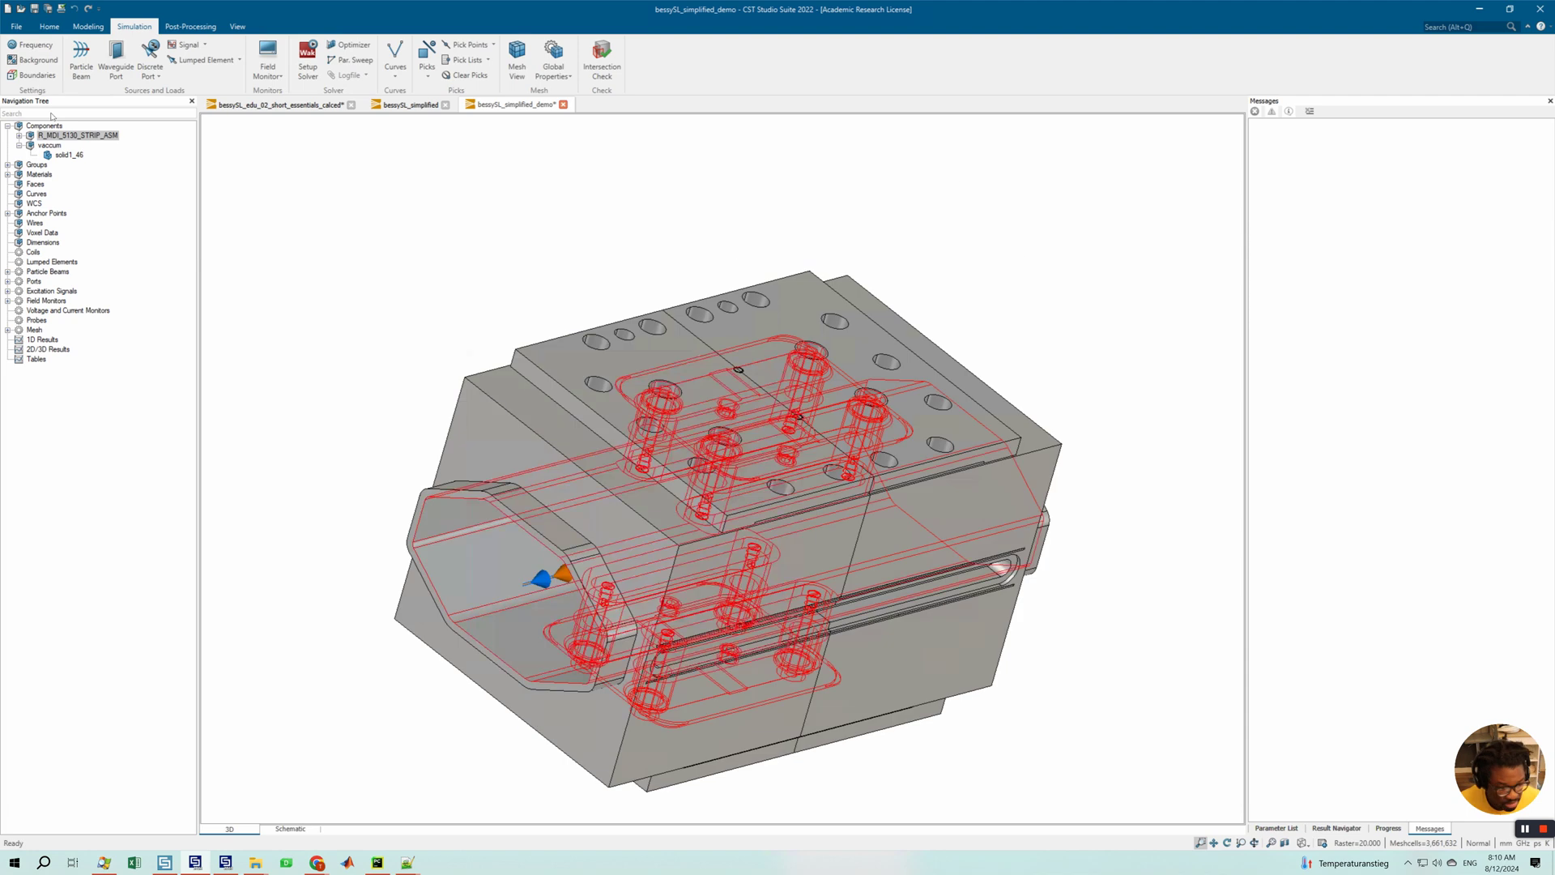
{"action": "right_click", "coordinate": [64, 135]}
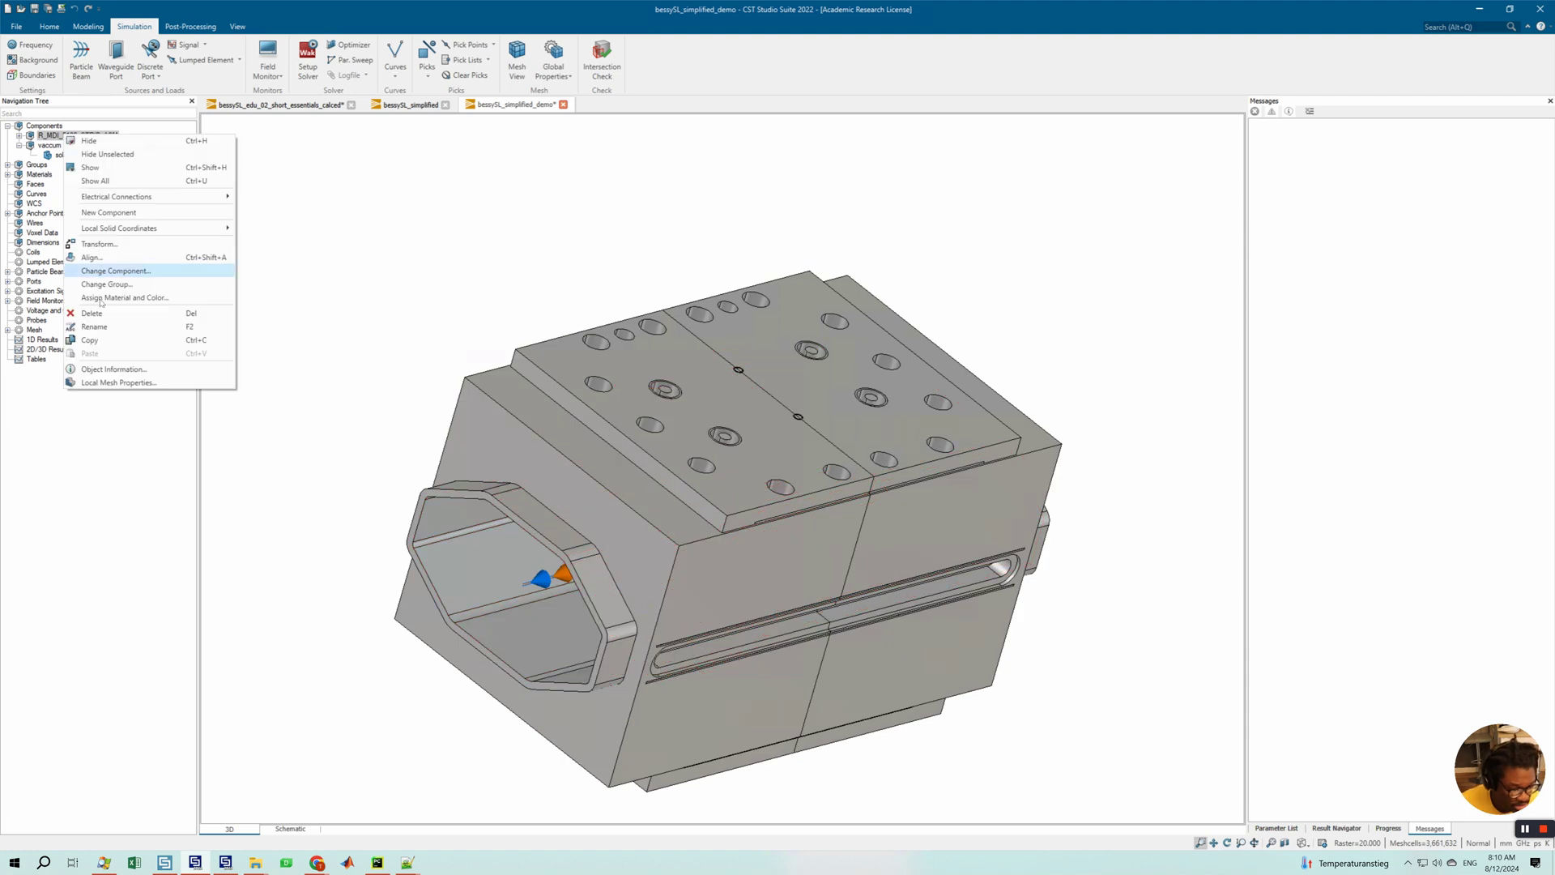
{"action": "left_click", "coordinate": [109, 383]}
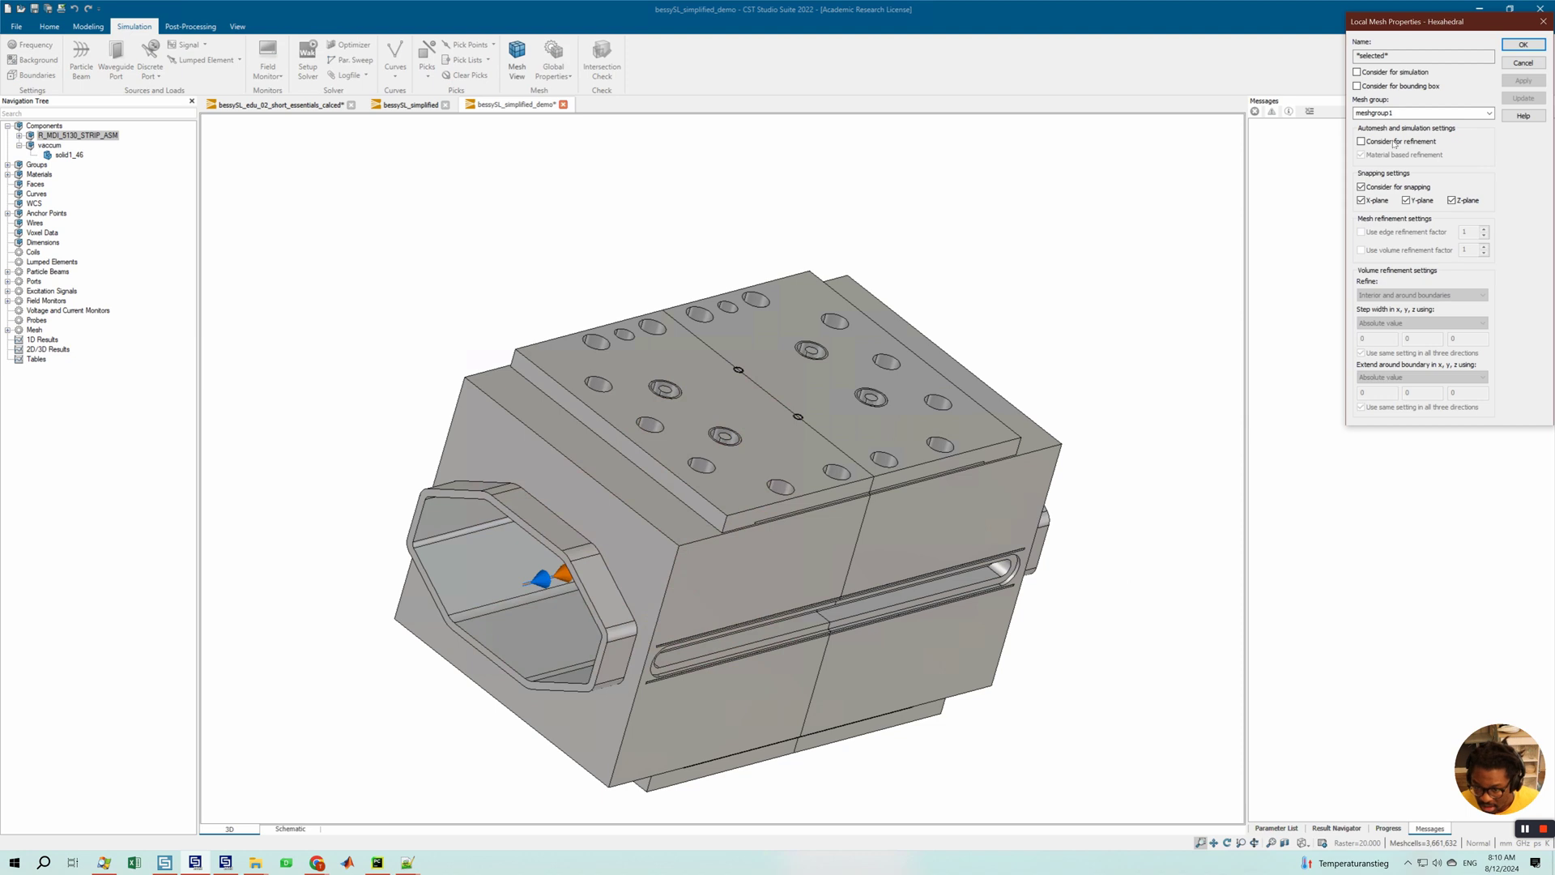
{"action": "left_click", "coordinate": [1539, 21]}
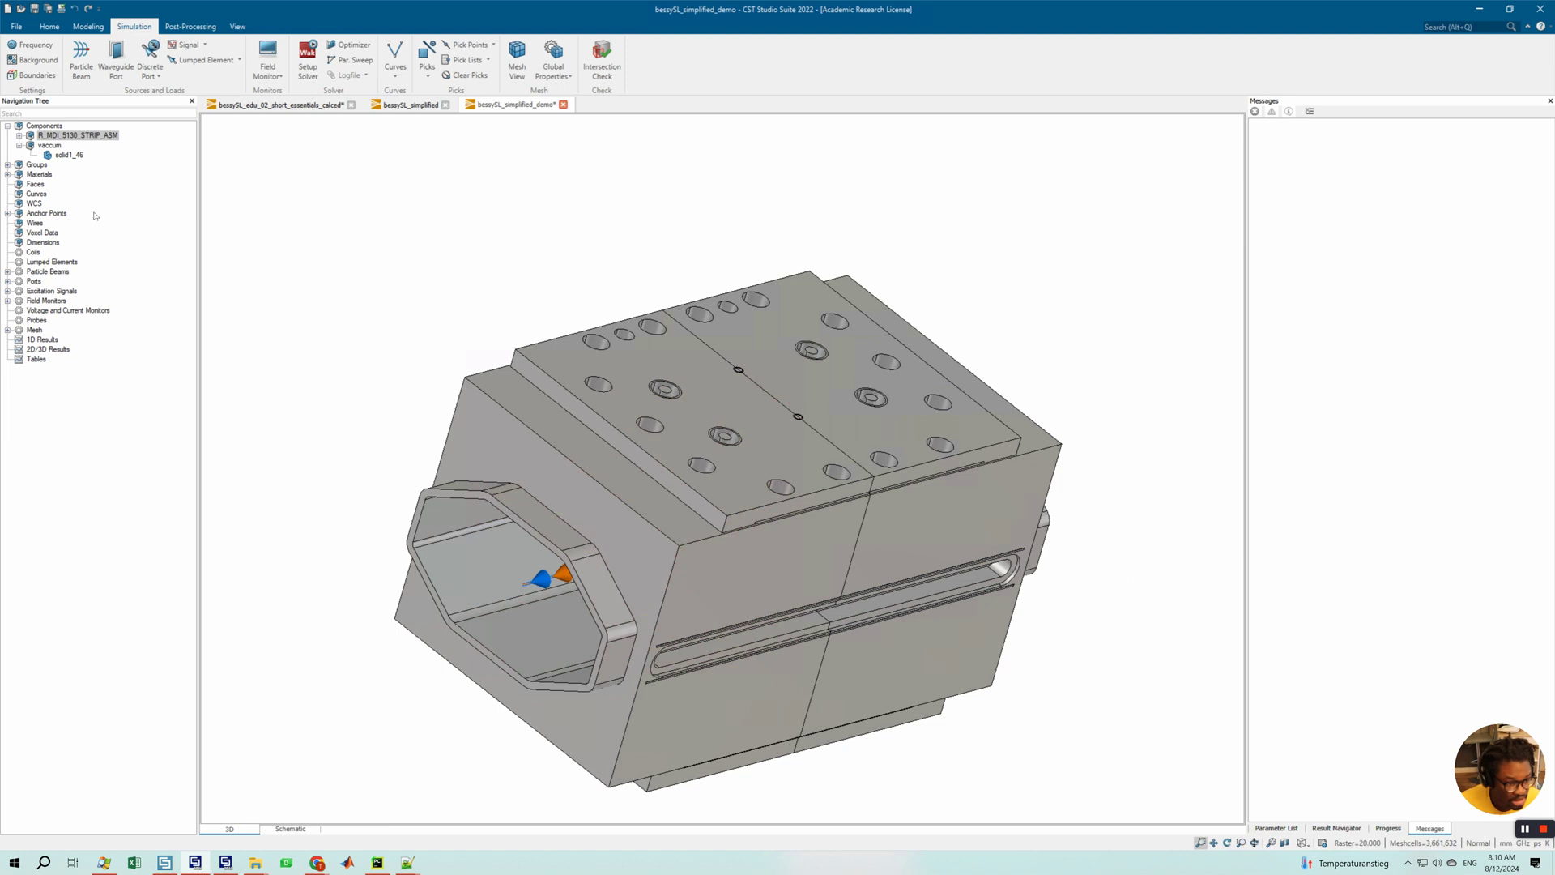
- Delete the component R_MDI_5130_STRIP_ASM from the model
{"action": "right_click", "coordinate": [63, 135]}
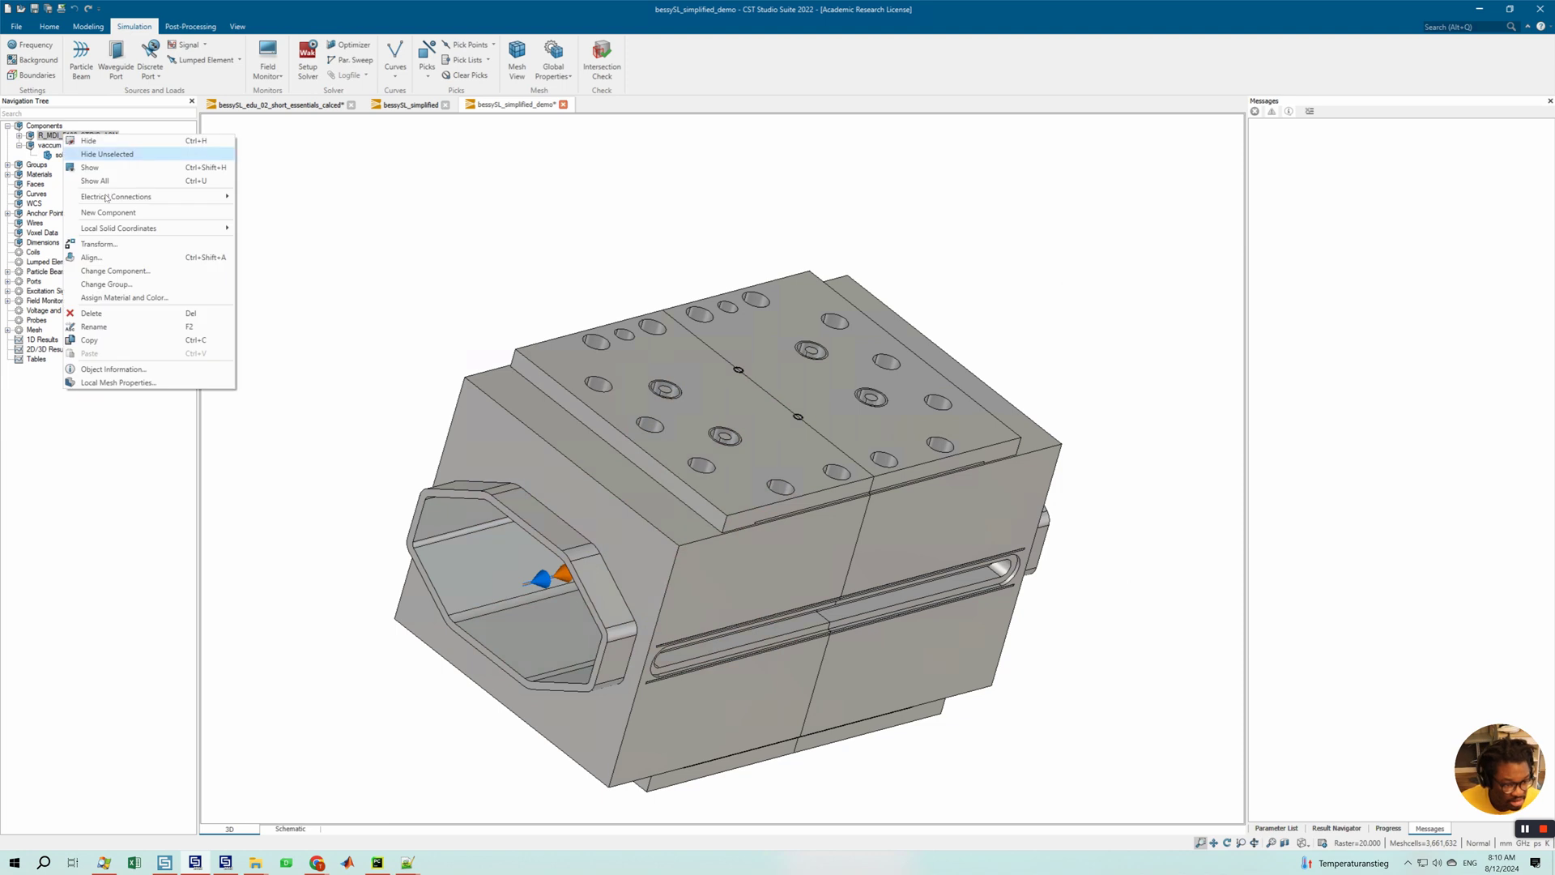
{"action": "left_click", "coordinate": [90, 314]}
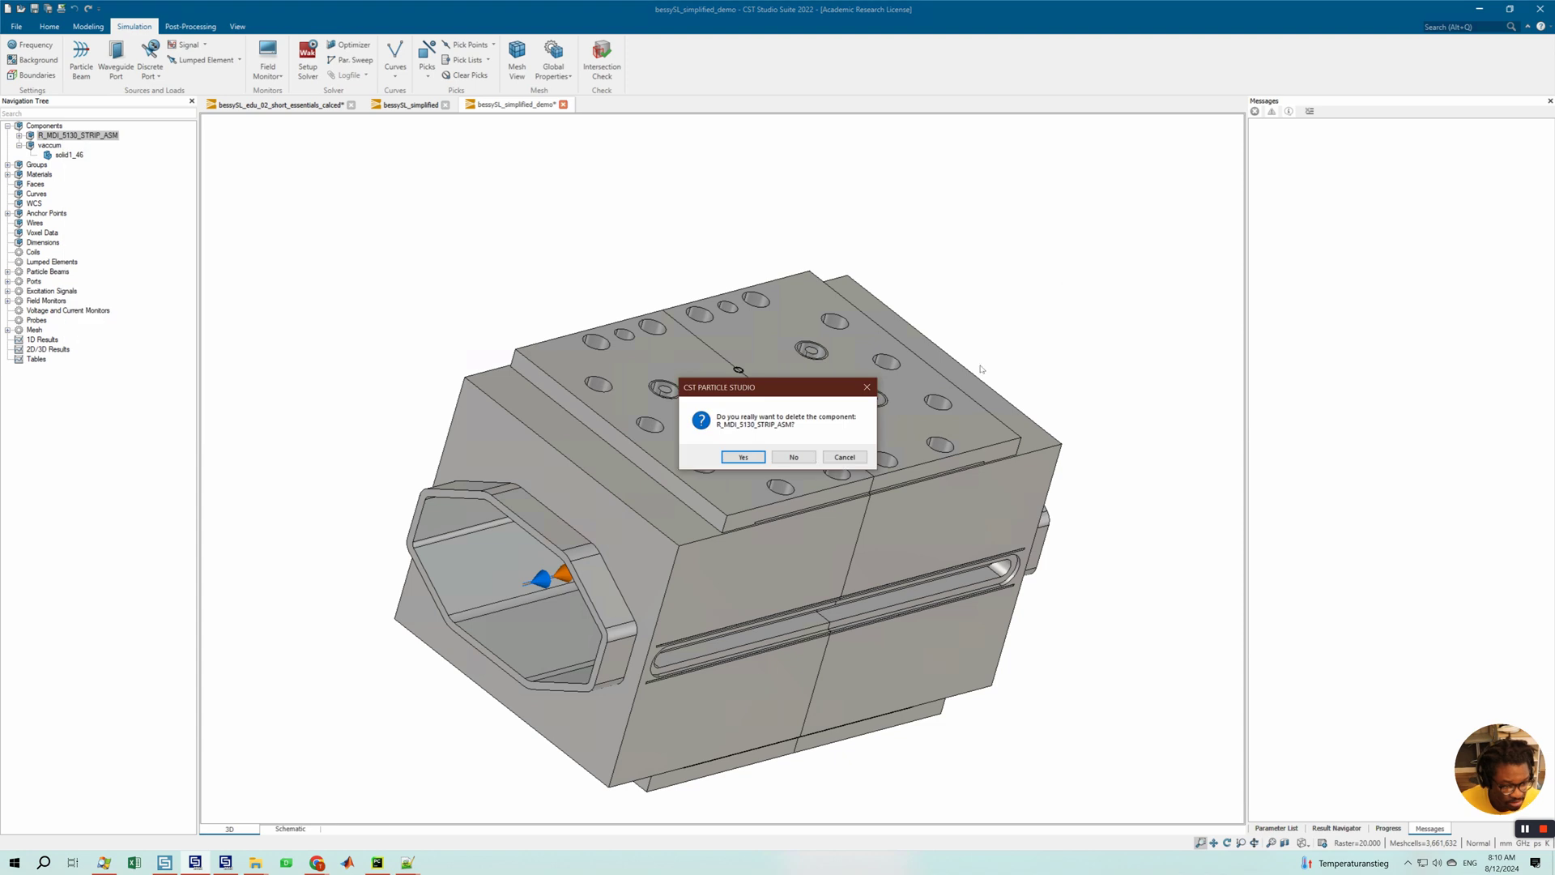
{"action": "left_click", "coordinate": [743, 457]}
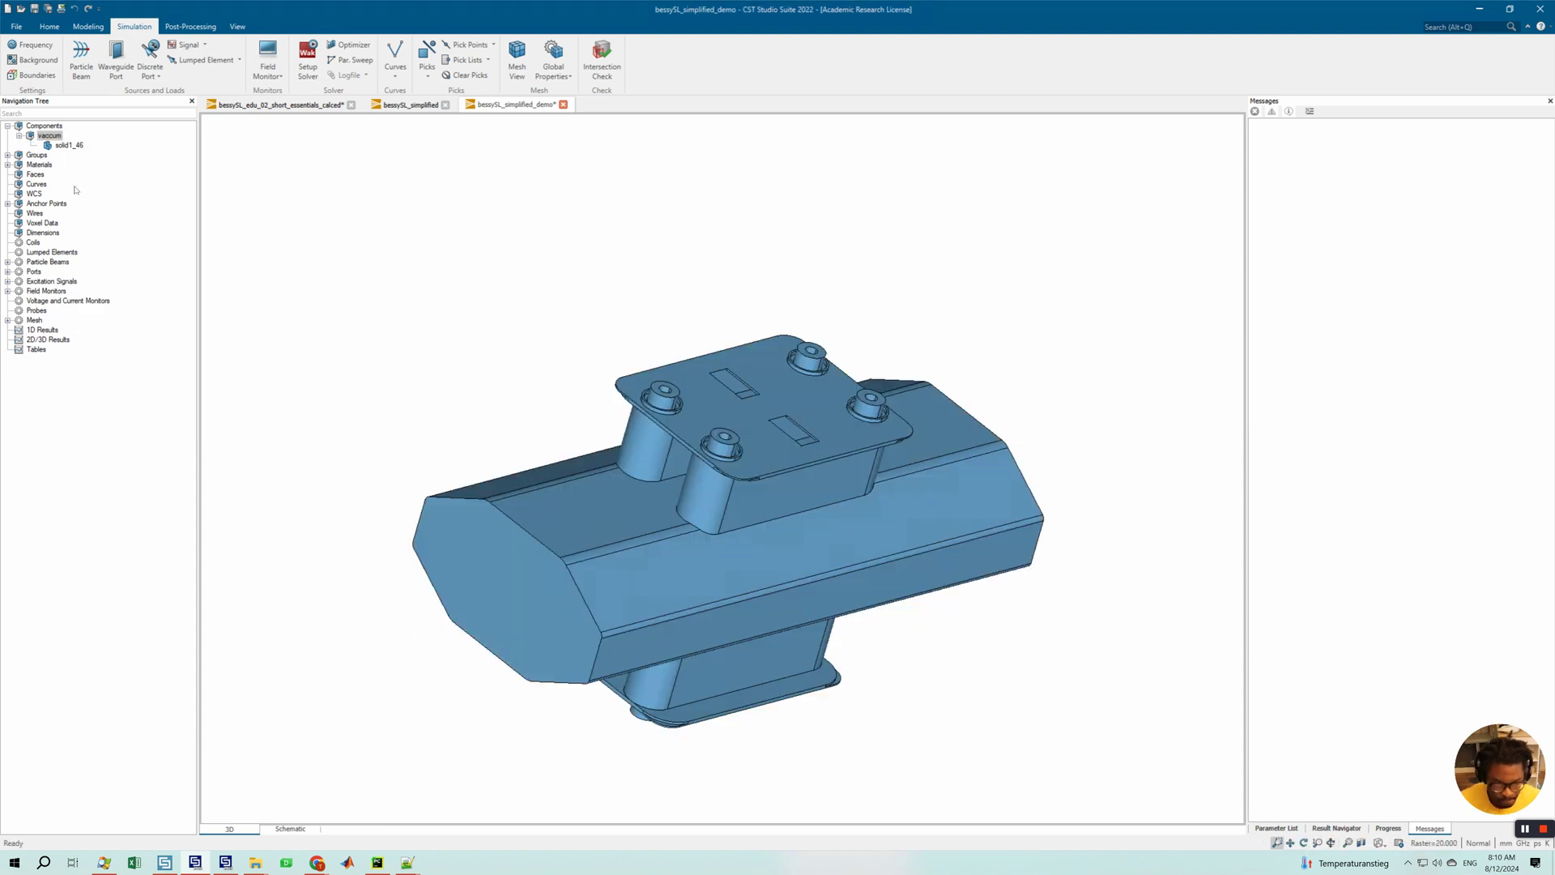
- Update the global hexahedral mesh for the remaining solid1_46, inspect its mesh lines, and leave the mesh view
{"action": "left_click", "coordinate": [69, 145]}
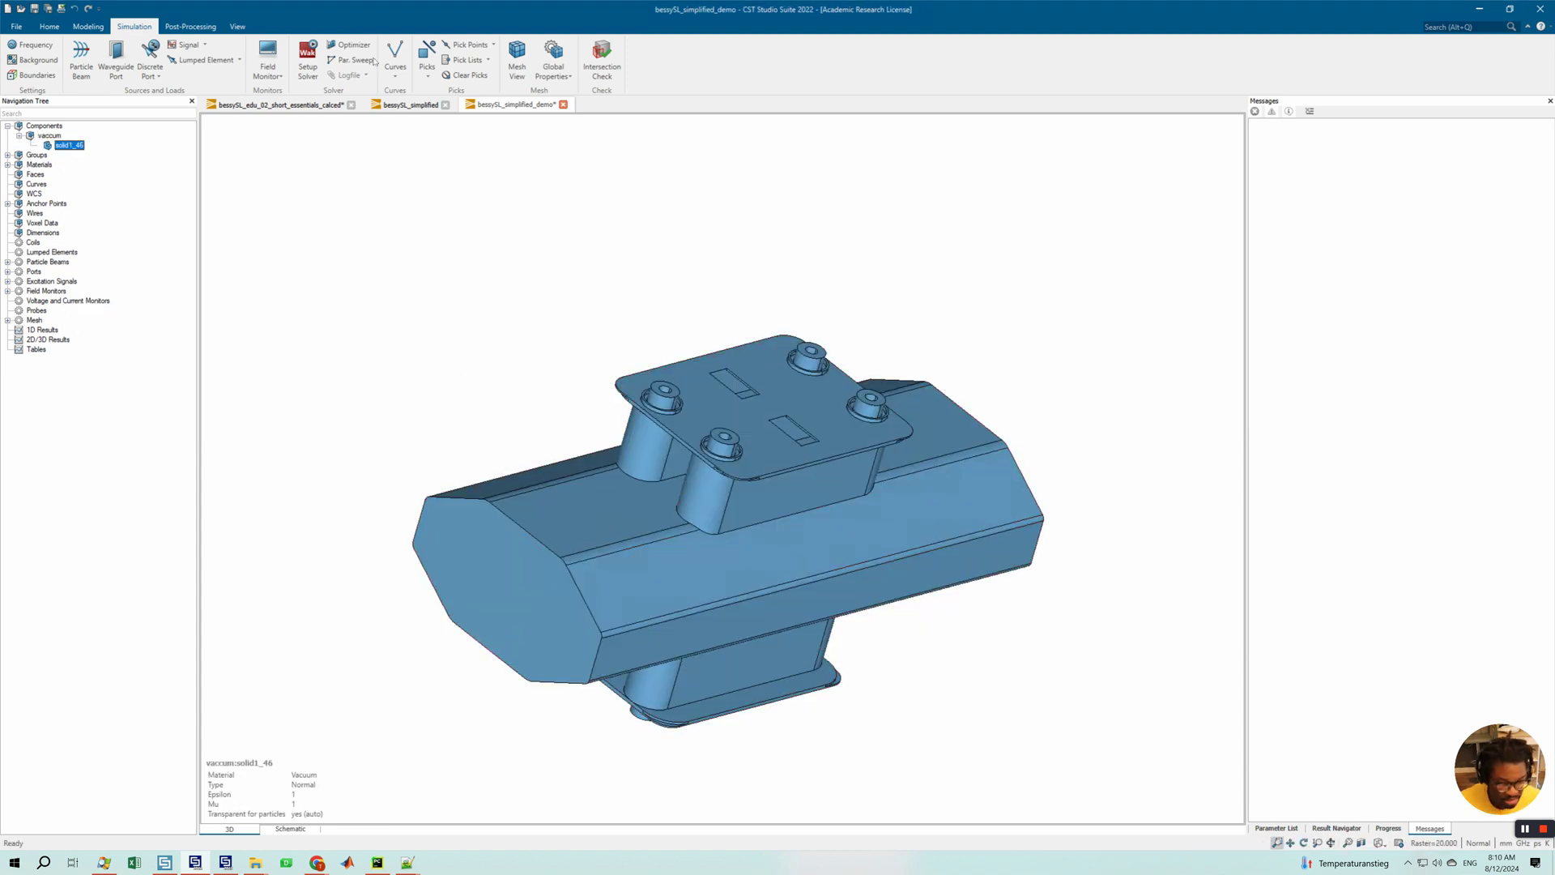
{"action": "left_click", "coordinate": [554, 58]}
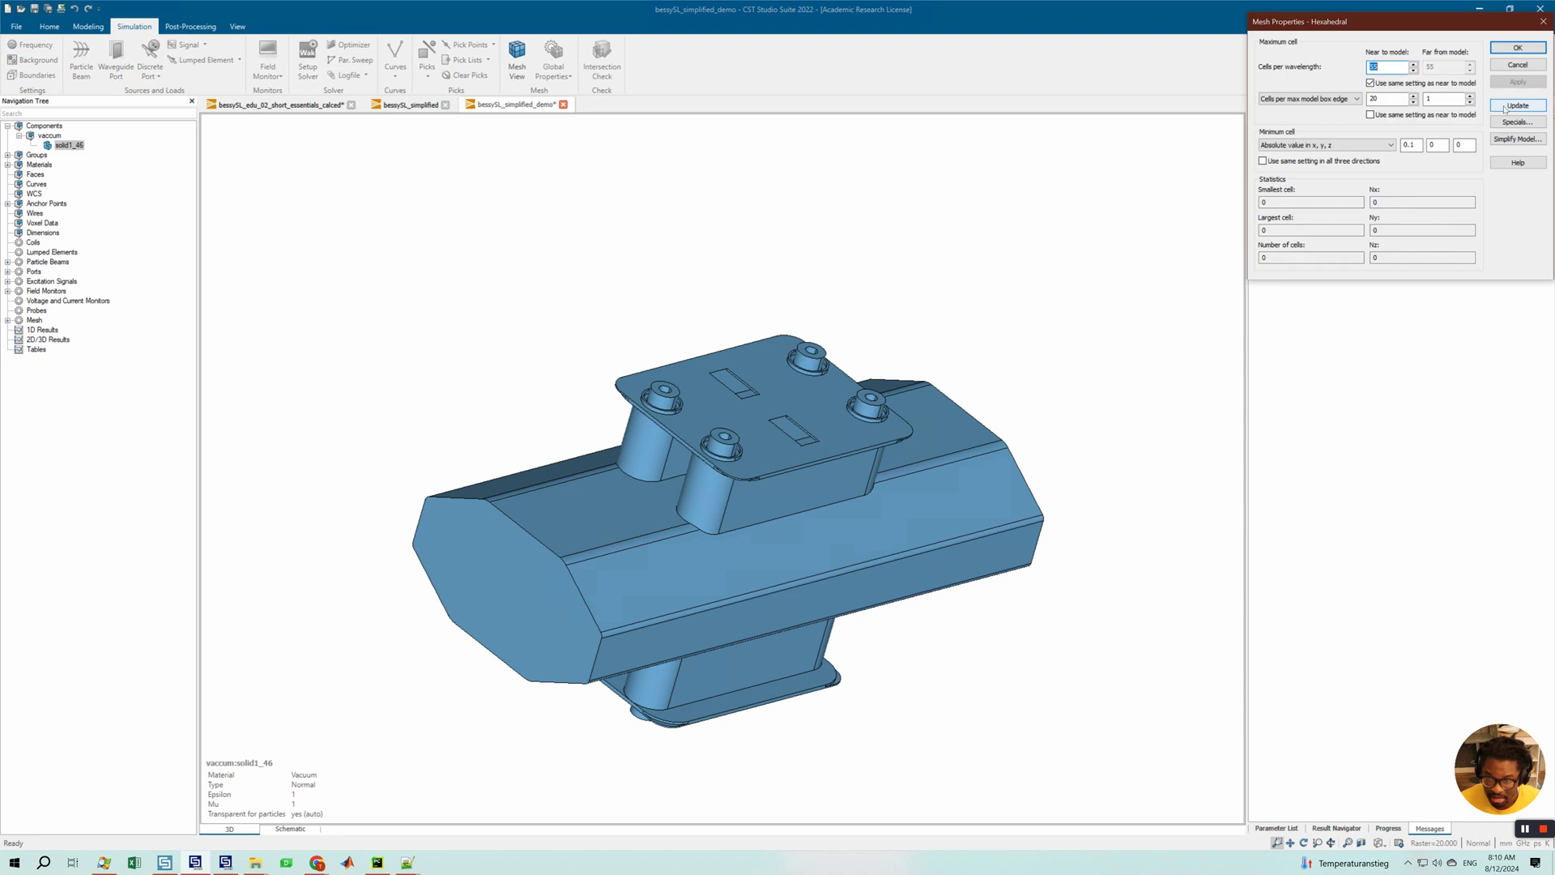
{"action": "left_click", "coordinate": [1513, 105]}
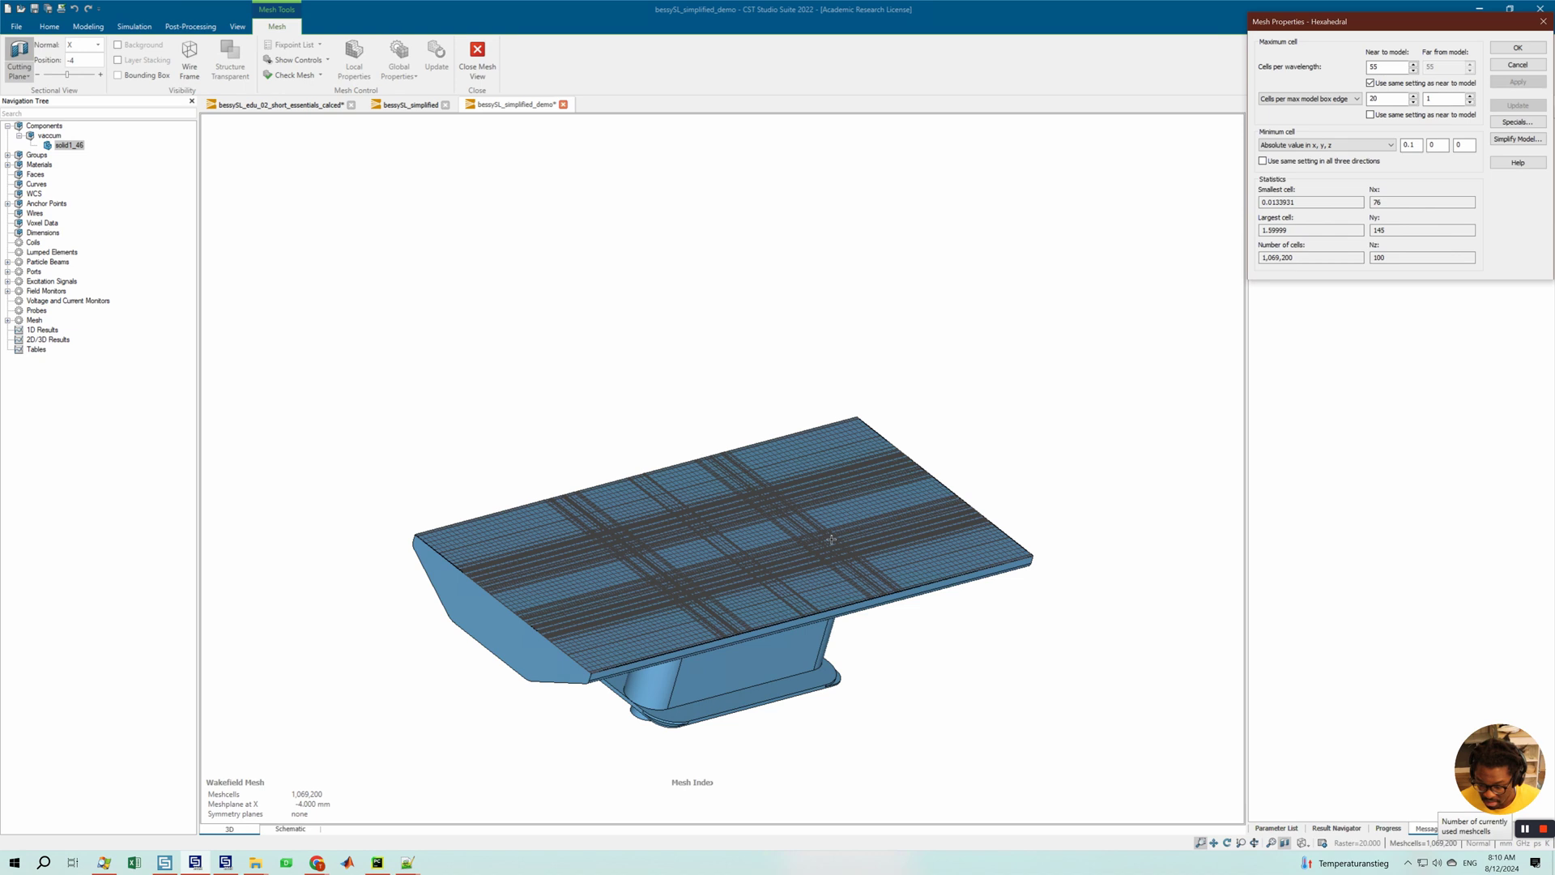
{"action": "left_click_drag", "start_coordinate": [729, 591], "coordinate": [1086, 267]}
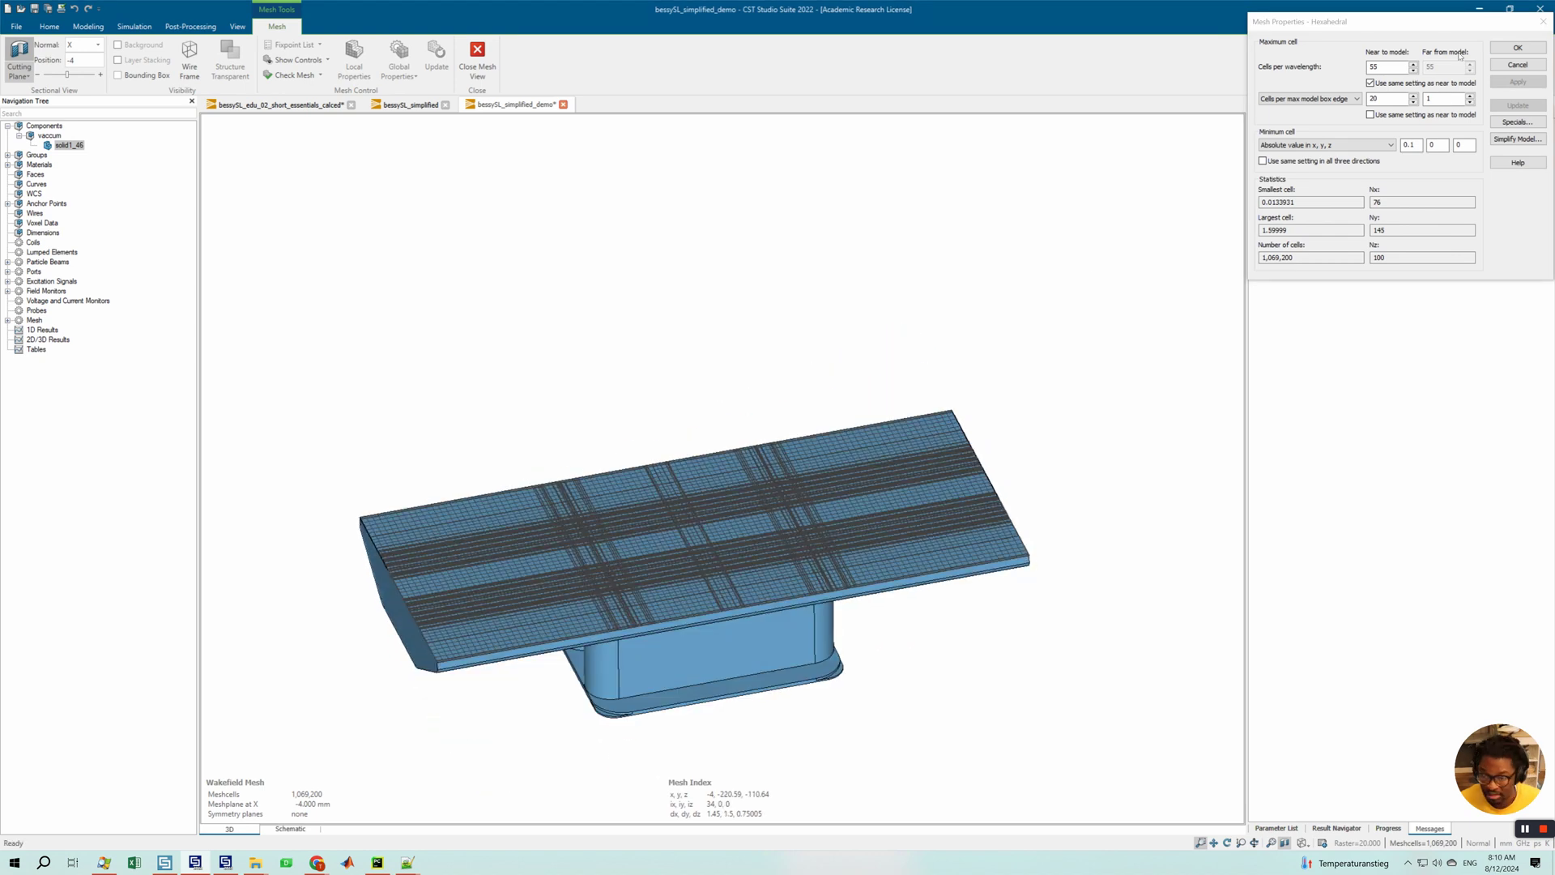
{"action": "left_click", "coordinate": [1518, 48]}
{"action": "left_click", "coordinate": [477, 57]}
- Compare the full stripline model in bessySL_edu_02_short_essentials_calced with the vacuum volume in bessySL_simplified_demo, examining the latter from several angles
{"action": "left_click", "coordinate": [299, 106]}
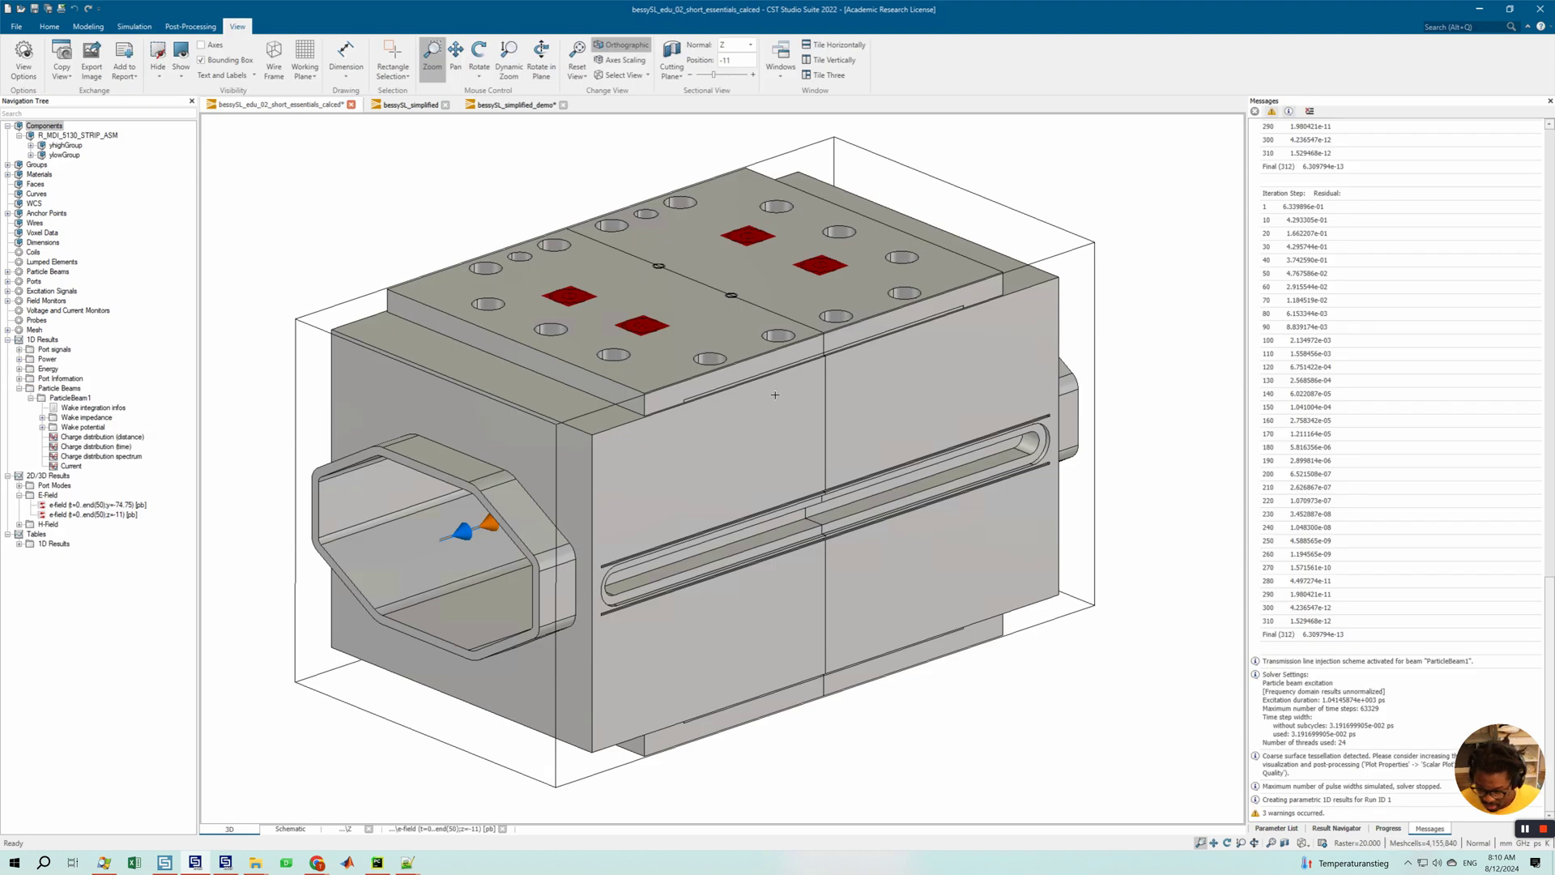
{"action": "left_click", "coordinate": [510, 105]}
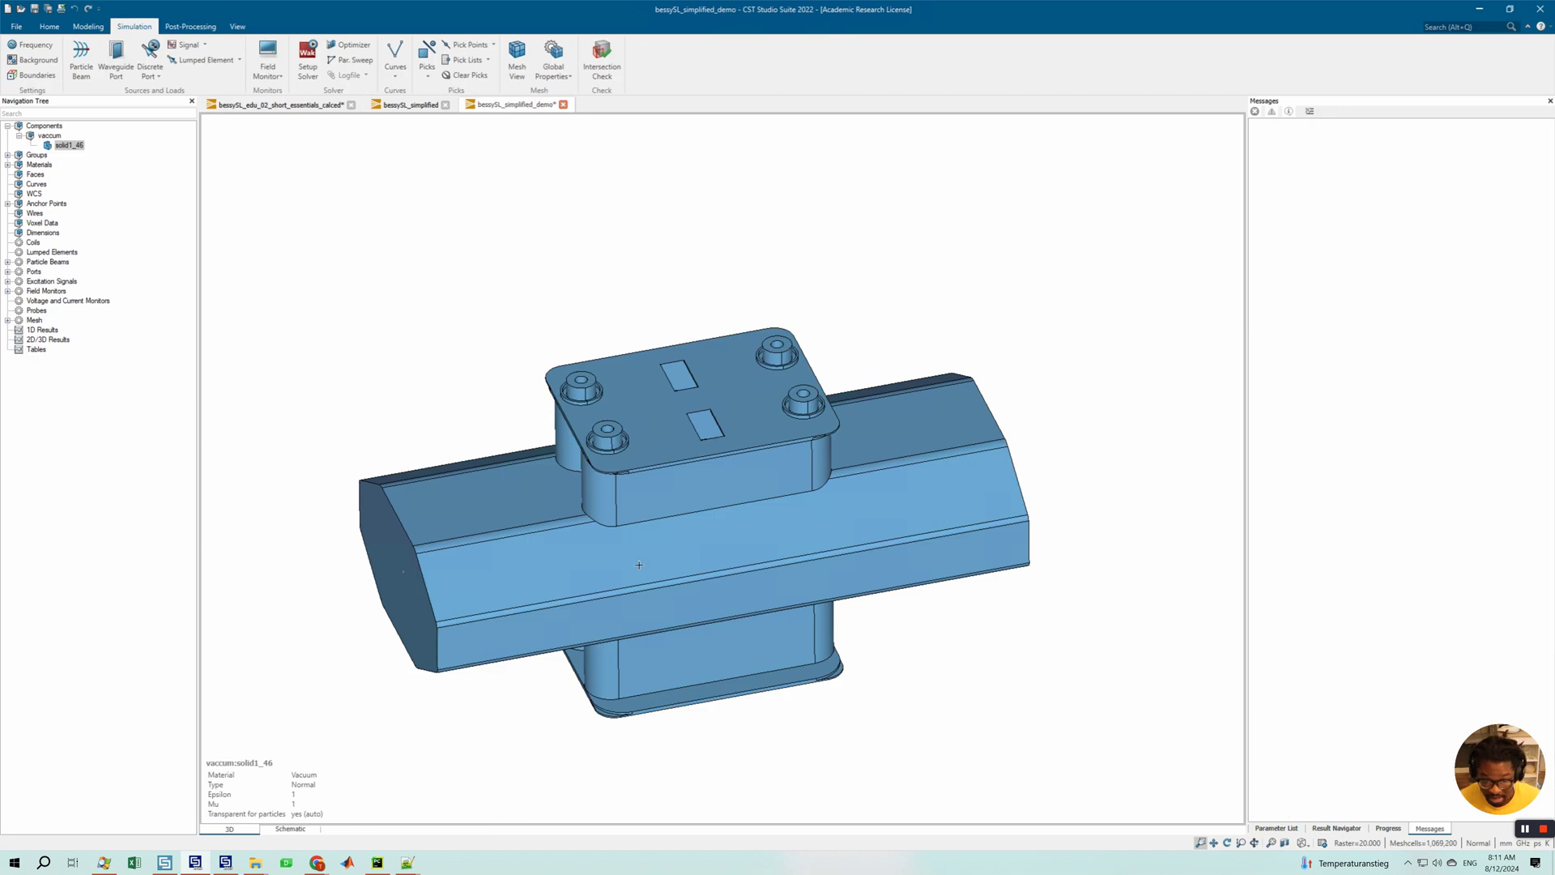
{"action": "left_click_drag", "start_coordinate": [608, 566], "coordinate": [642, 535]}
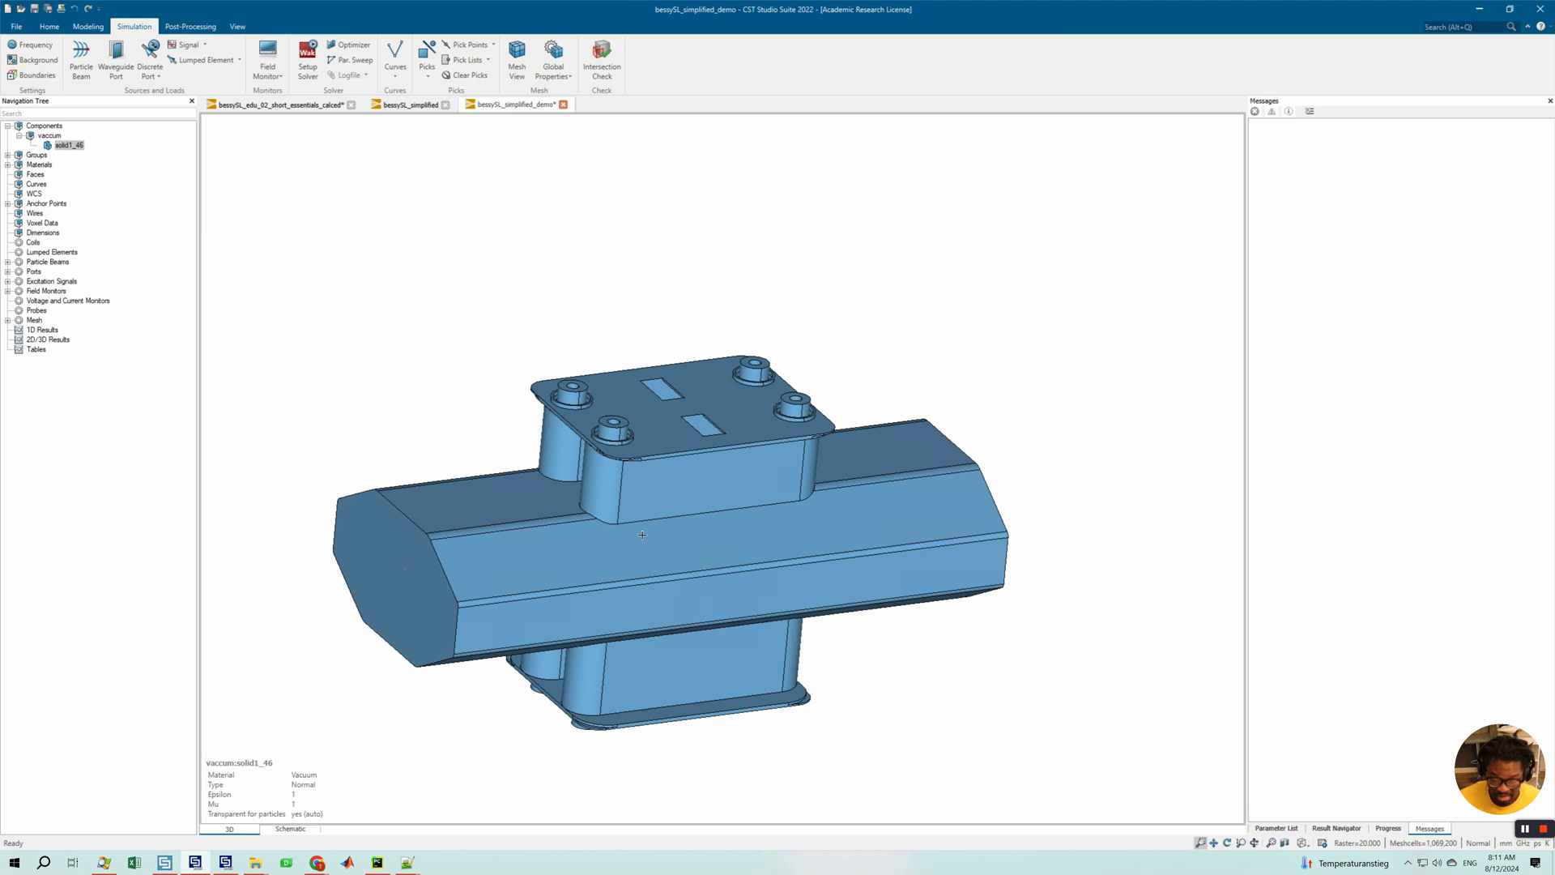
{"action": "middle_click_drag", "start_coordinate": [639, 551], "coordinate": [675, 511]}
{"action": "mouse_move", "coordinate": [595, 519]}
{"action": "left_mouse_down"}
{"action": "mouse_move", "coordinate": [618, 489]}
{"action": "mouse_move", "coordinate": [642, 513]}
{"action": "mouse_move", "coordinate": [597, 474]}
{"action": "mouse_move", "coordinate": [736, 399]}
{"action": "mouse_move", "coordinate": [740, 416]}
{"action": "mouse_move", "coordinate": [650, 461]}
{"action": "mouse_move", "coordinate": [708, 483]}
{"action": "left_mouse_up"}
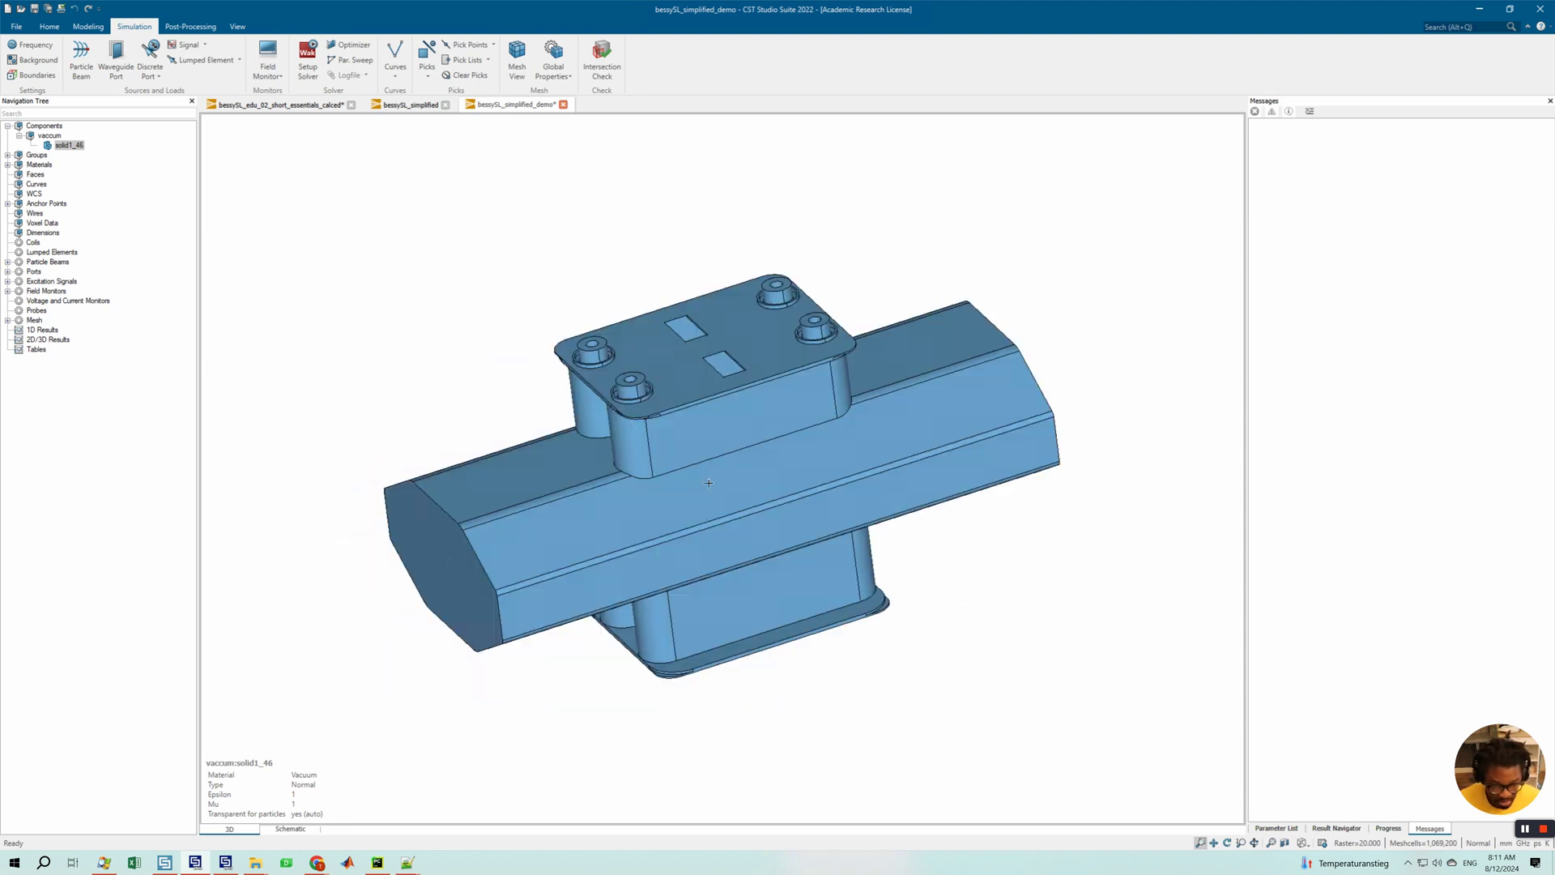
{"action": "left_click_drag", "start_coordinate": [622, 530], "coordinate": [676, 515]}
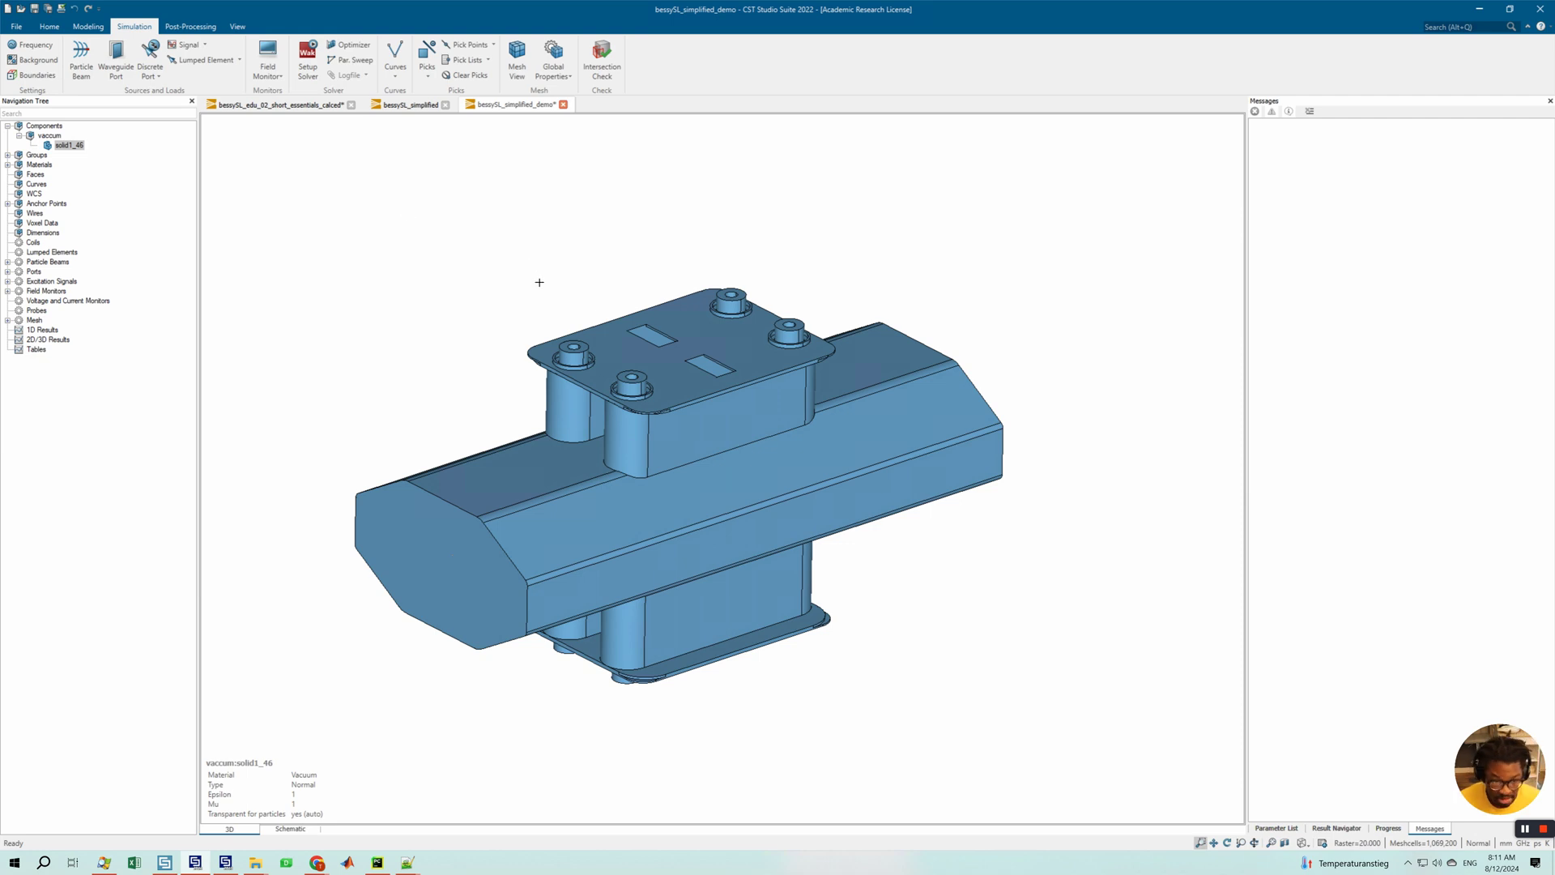
{"action": "left_click_drag", "start_coordinate": [539, 282], "coordinate": [730, 460]}
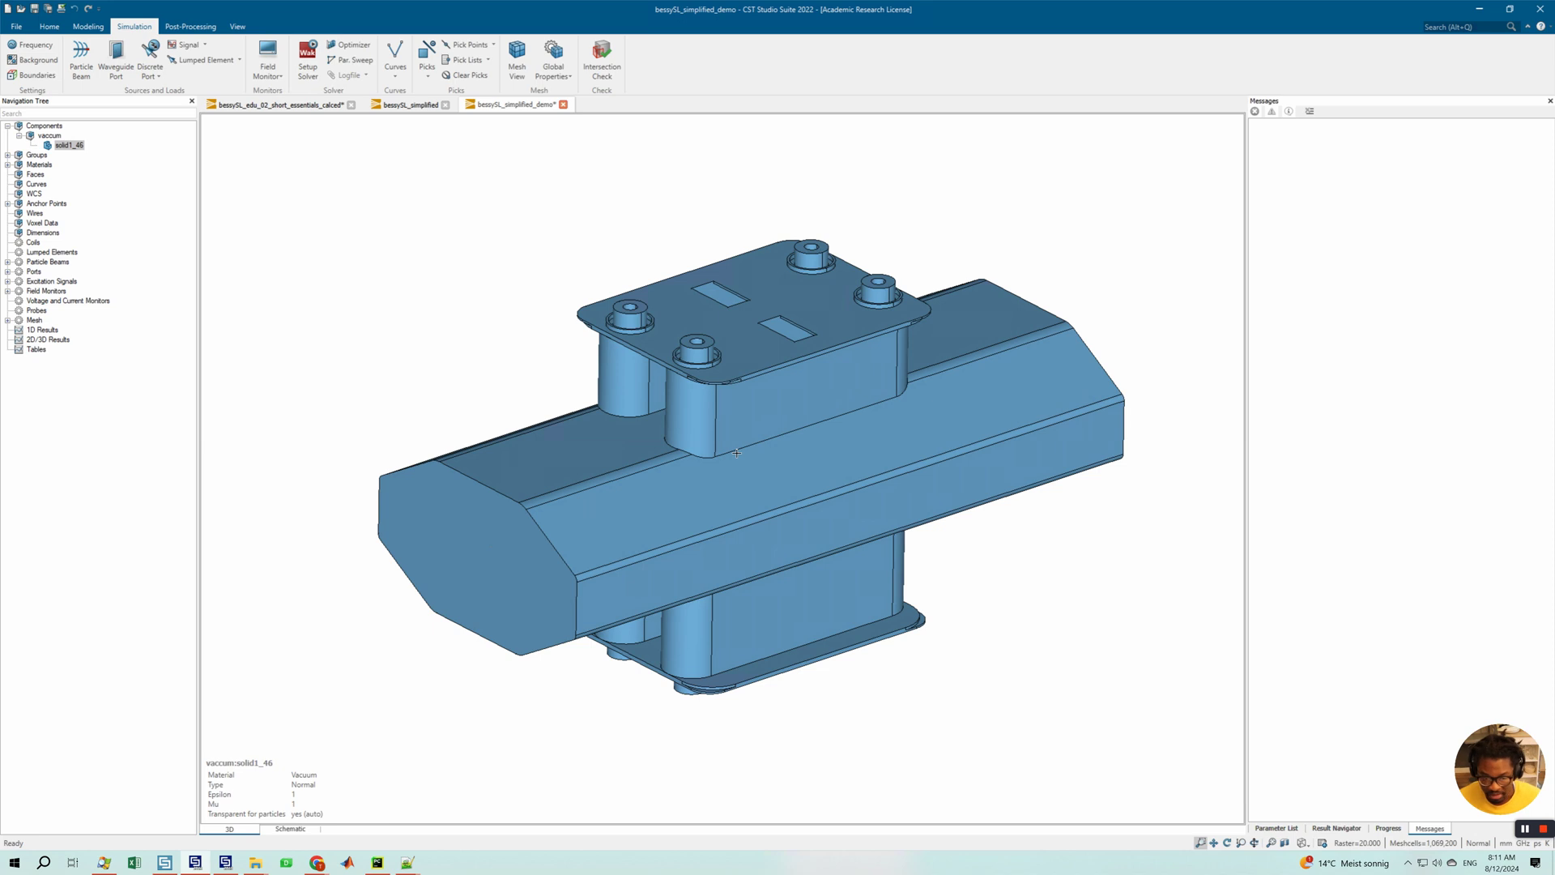
{"action": "scroll", "coordinate": [767, 480], "scroll_direction": "up", "scroll_amount": 2}
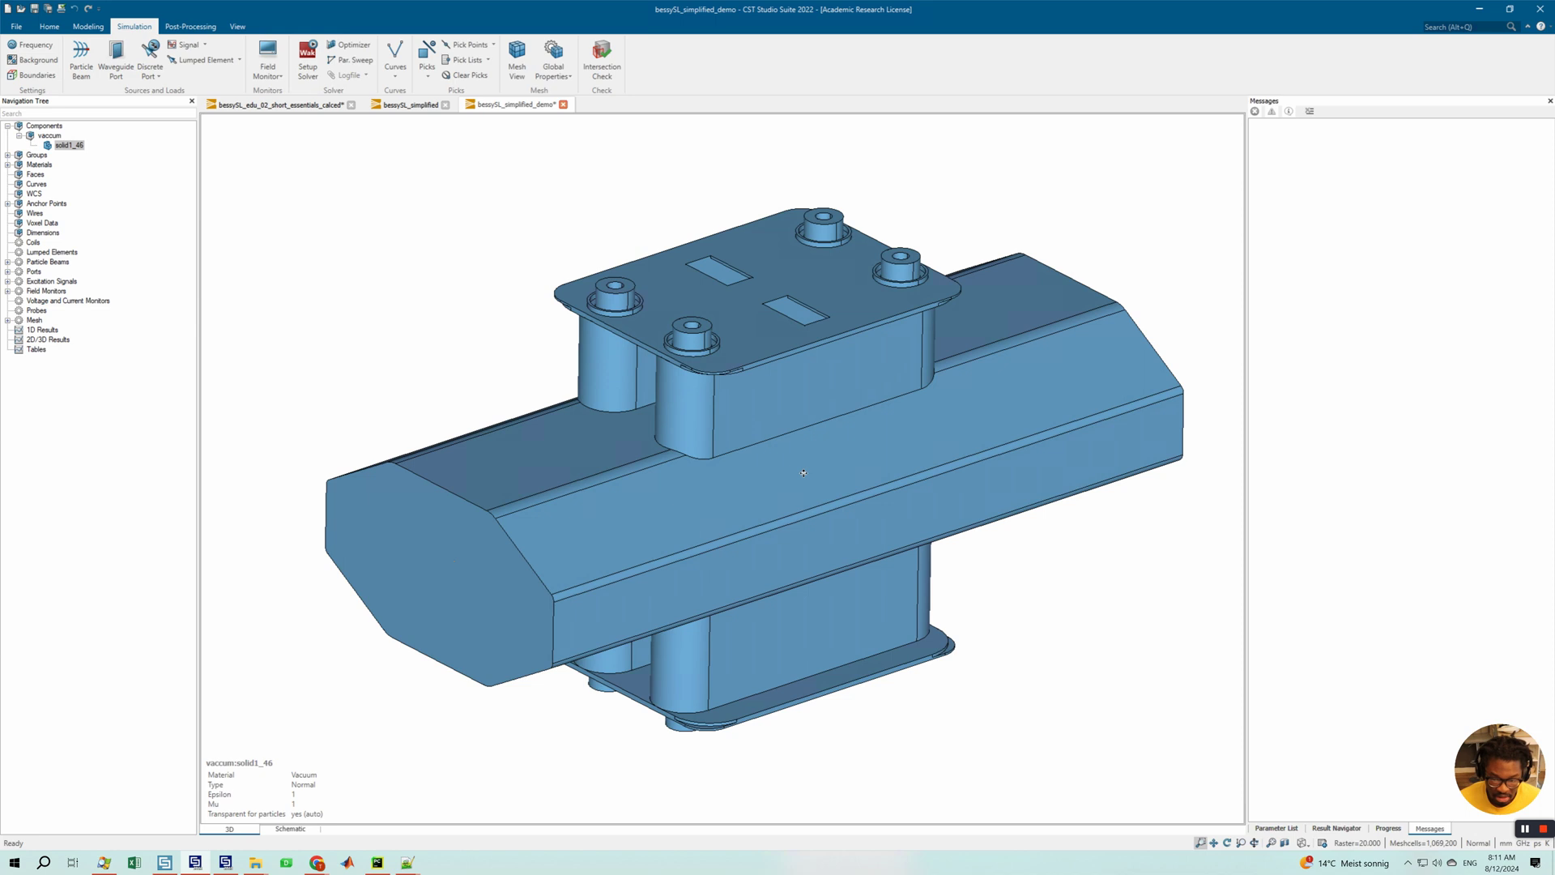
{"action": "middle_click_drag", "start_coordinate": [803, 472], "coordinate": [801, 473]}
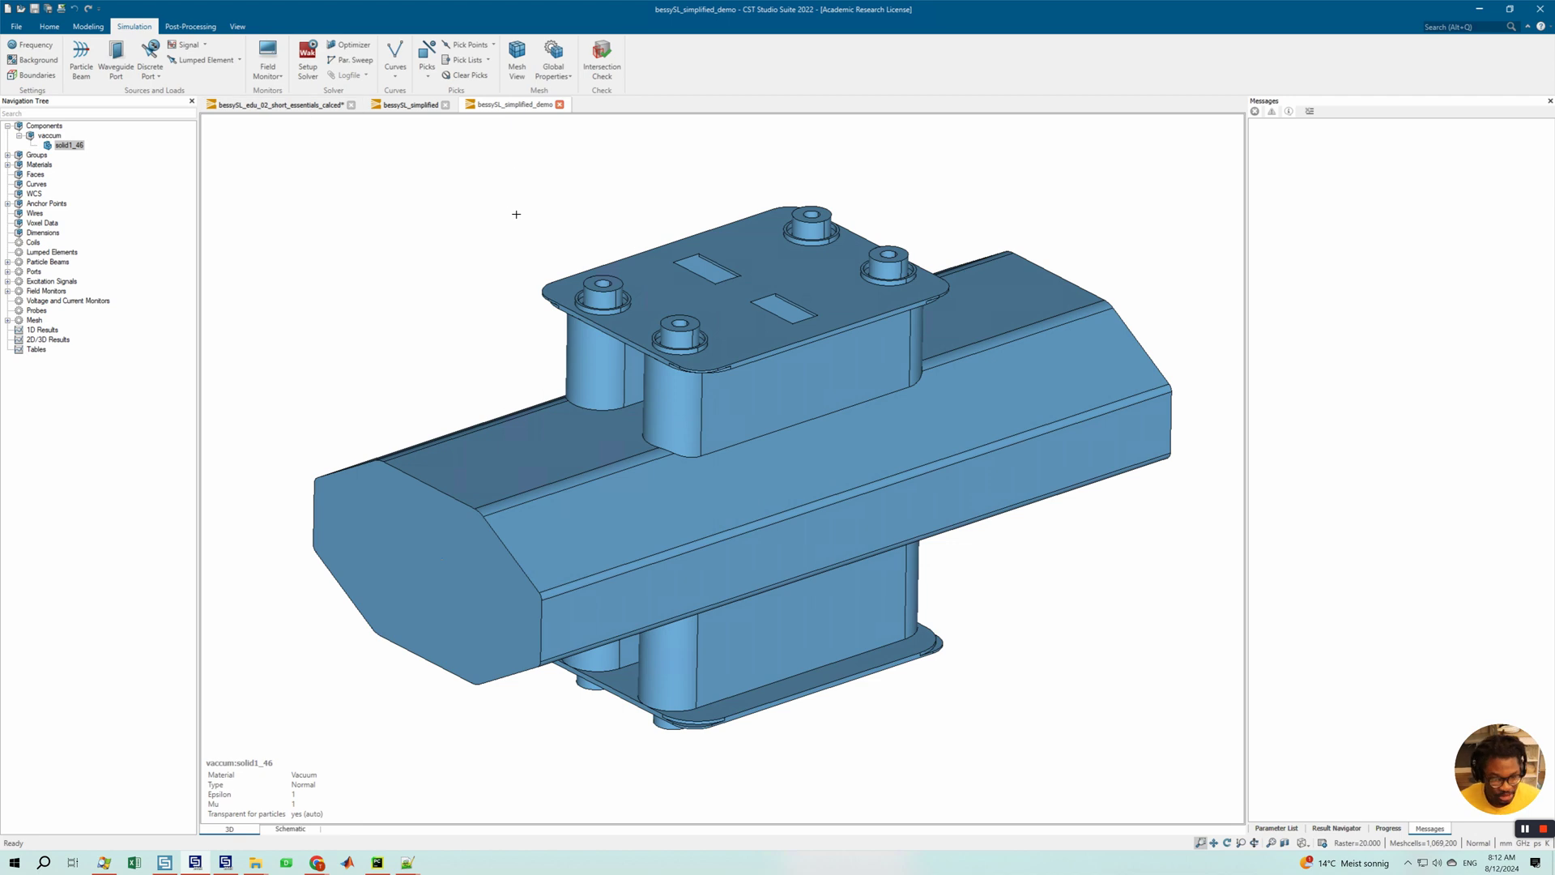
- Set the background material type of bessySL_simplified_demo to PEC
{"action": "left_click", "coordinate": [38, 60]}
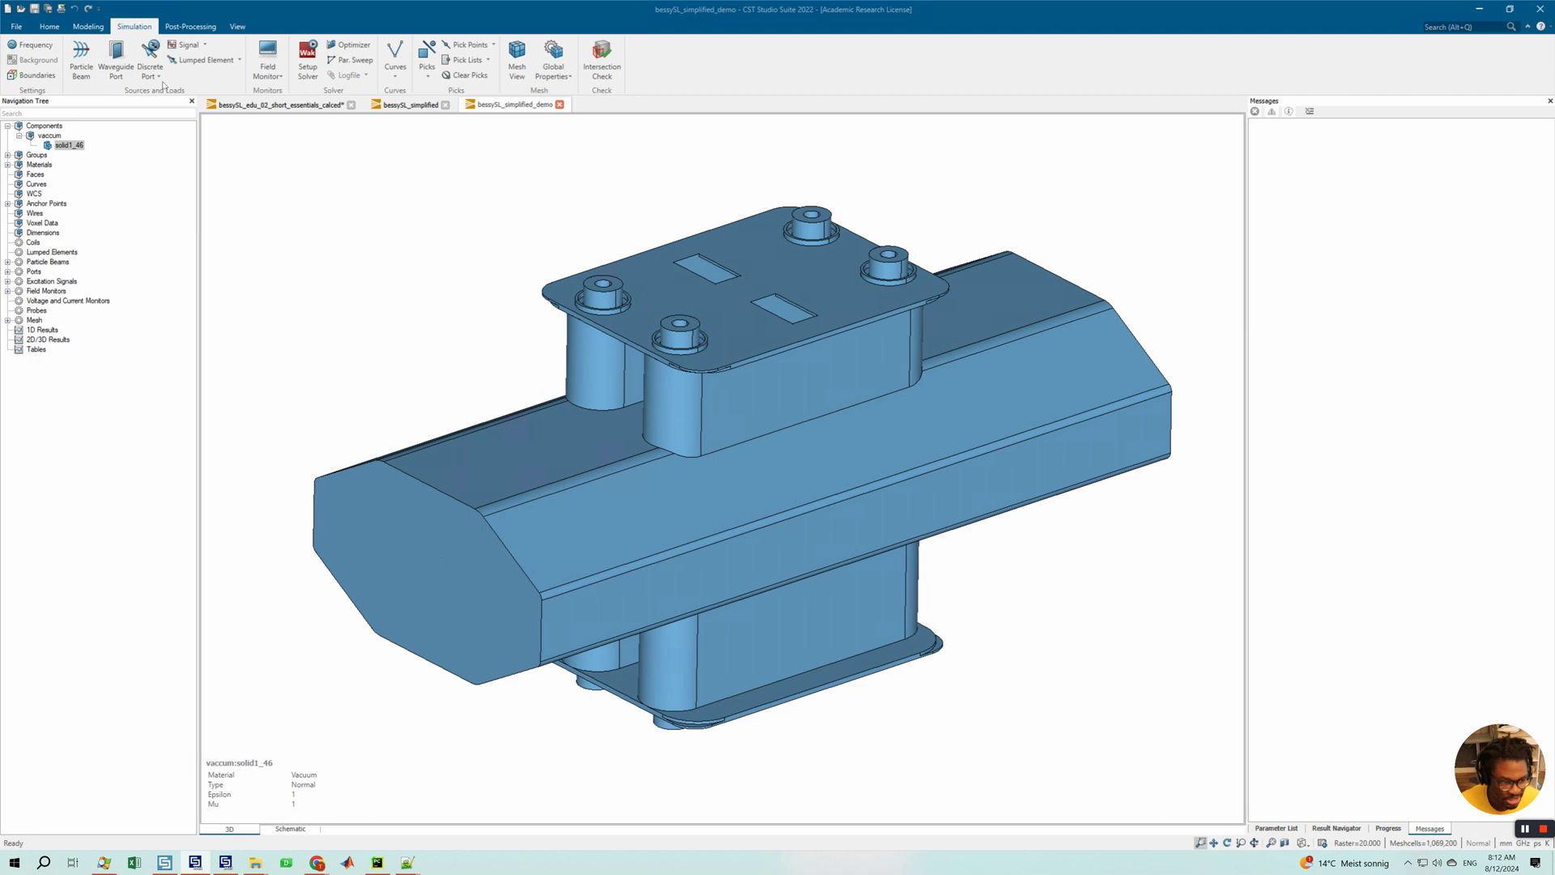
{"action": "left_click", "coordinate": [1353, 63]}
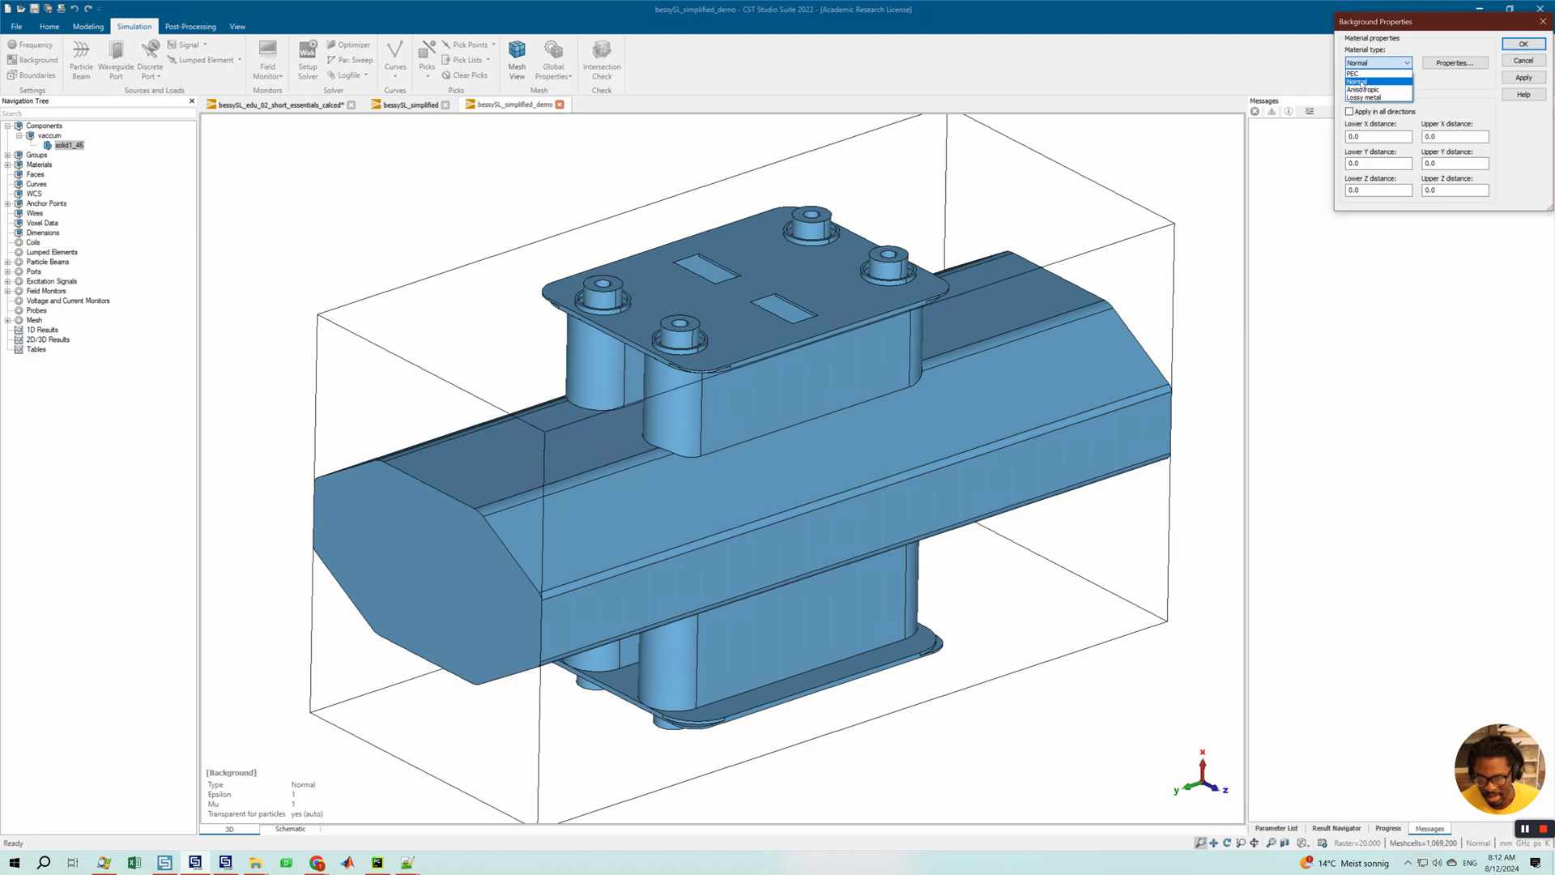
{"action": "left_click", "coordinate": [1353, 75]}
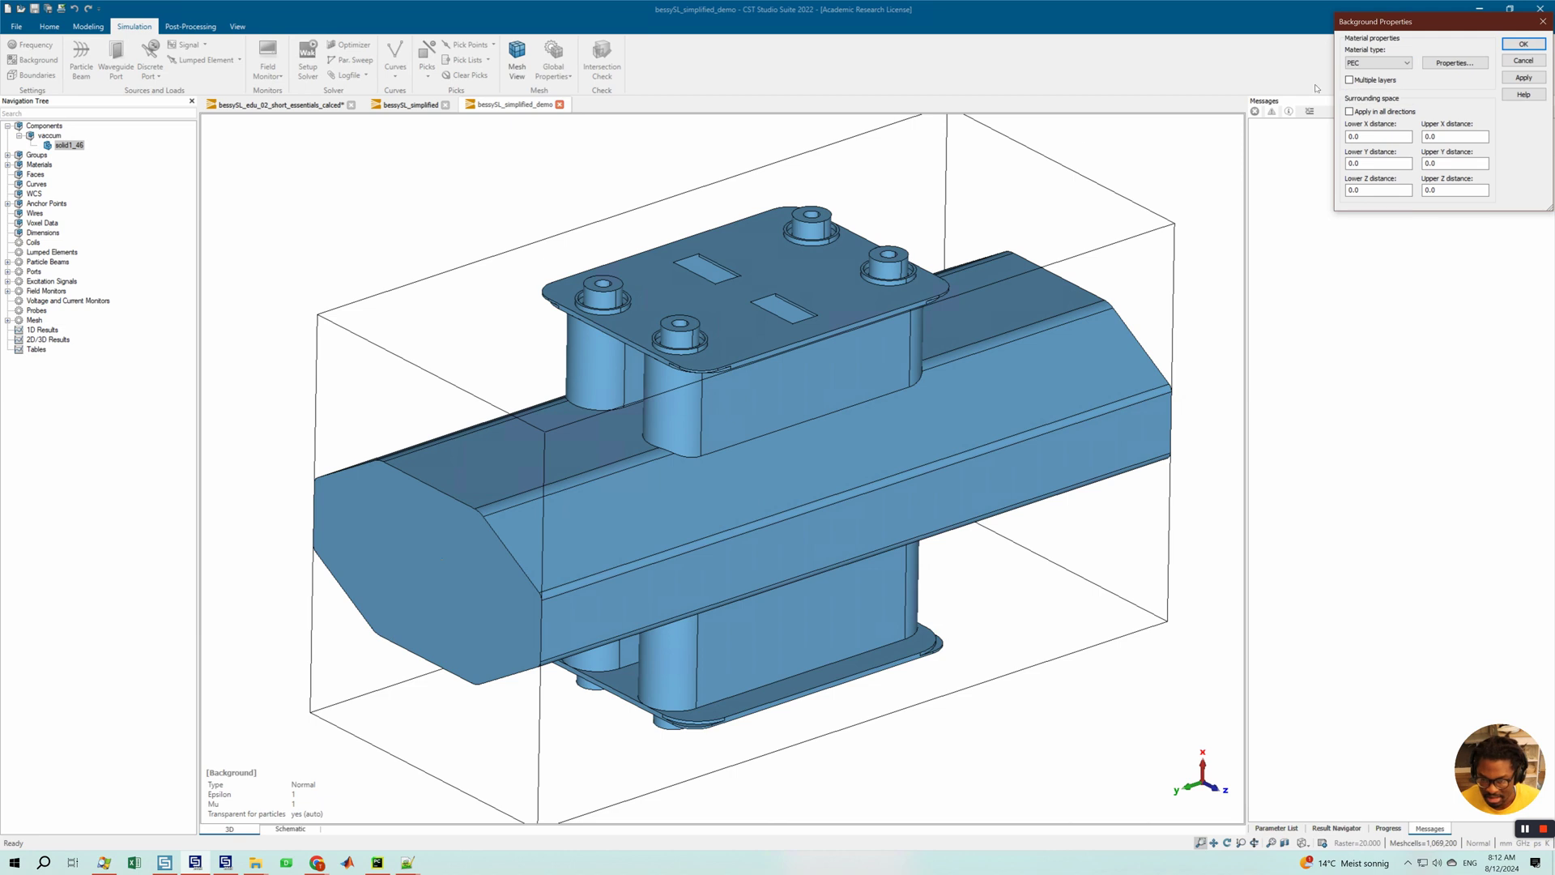
{"action": "left_click", "coordinate": [1523, 44]}
{"action": "left_click_drag", "start_coordinate": [844, 485], "coordinate": [816, 431]}
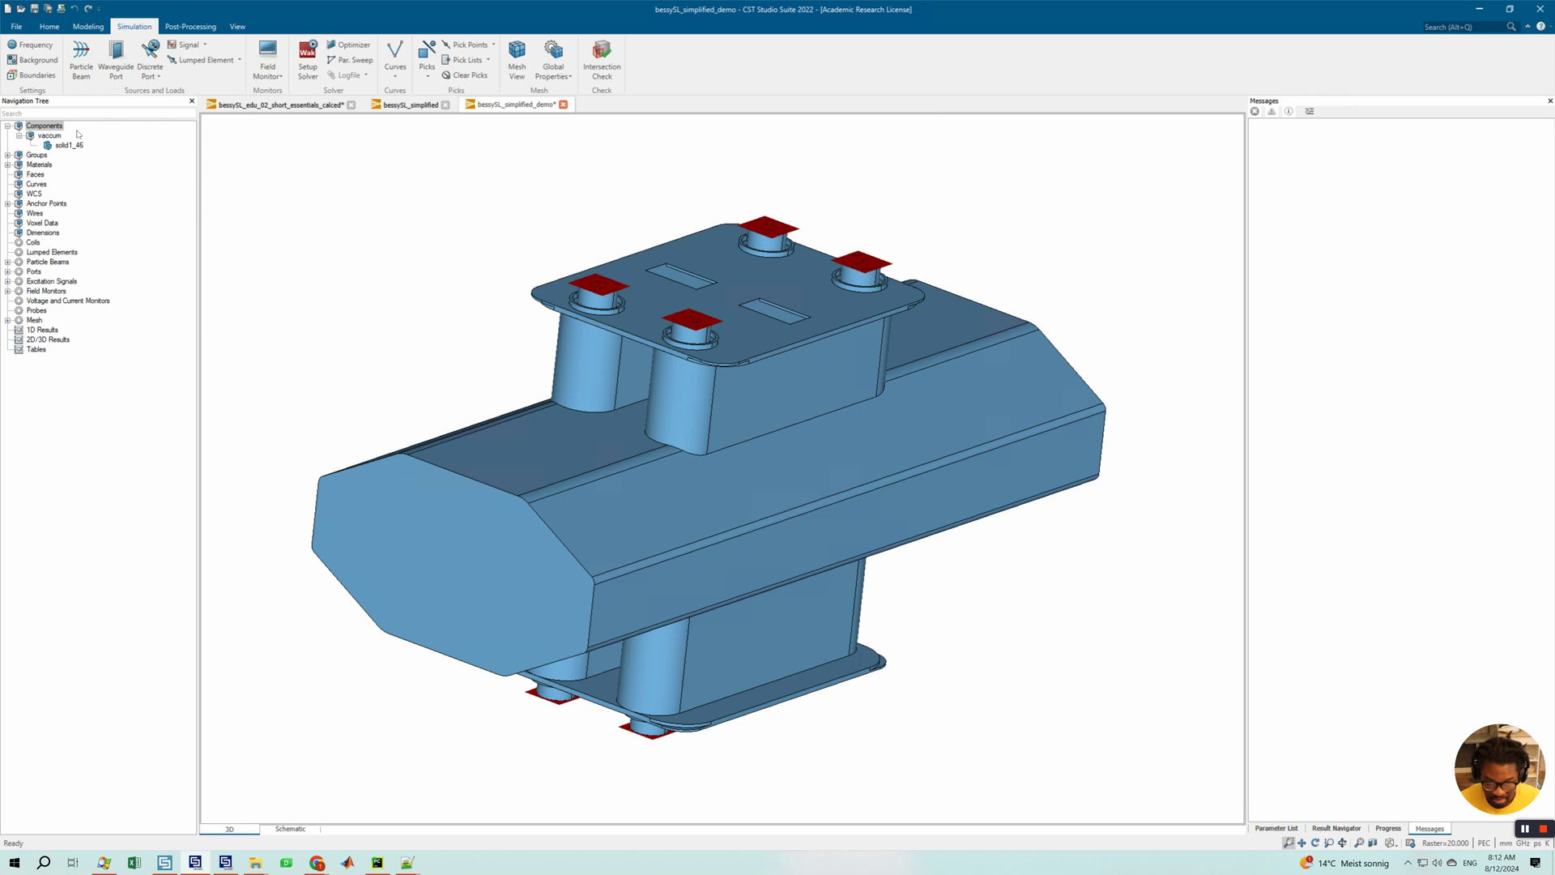
{"action": "left_click", "coordinate": [32, 61]}
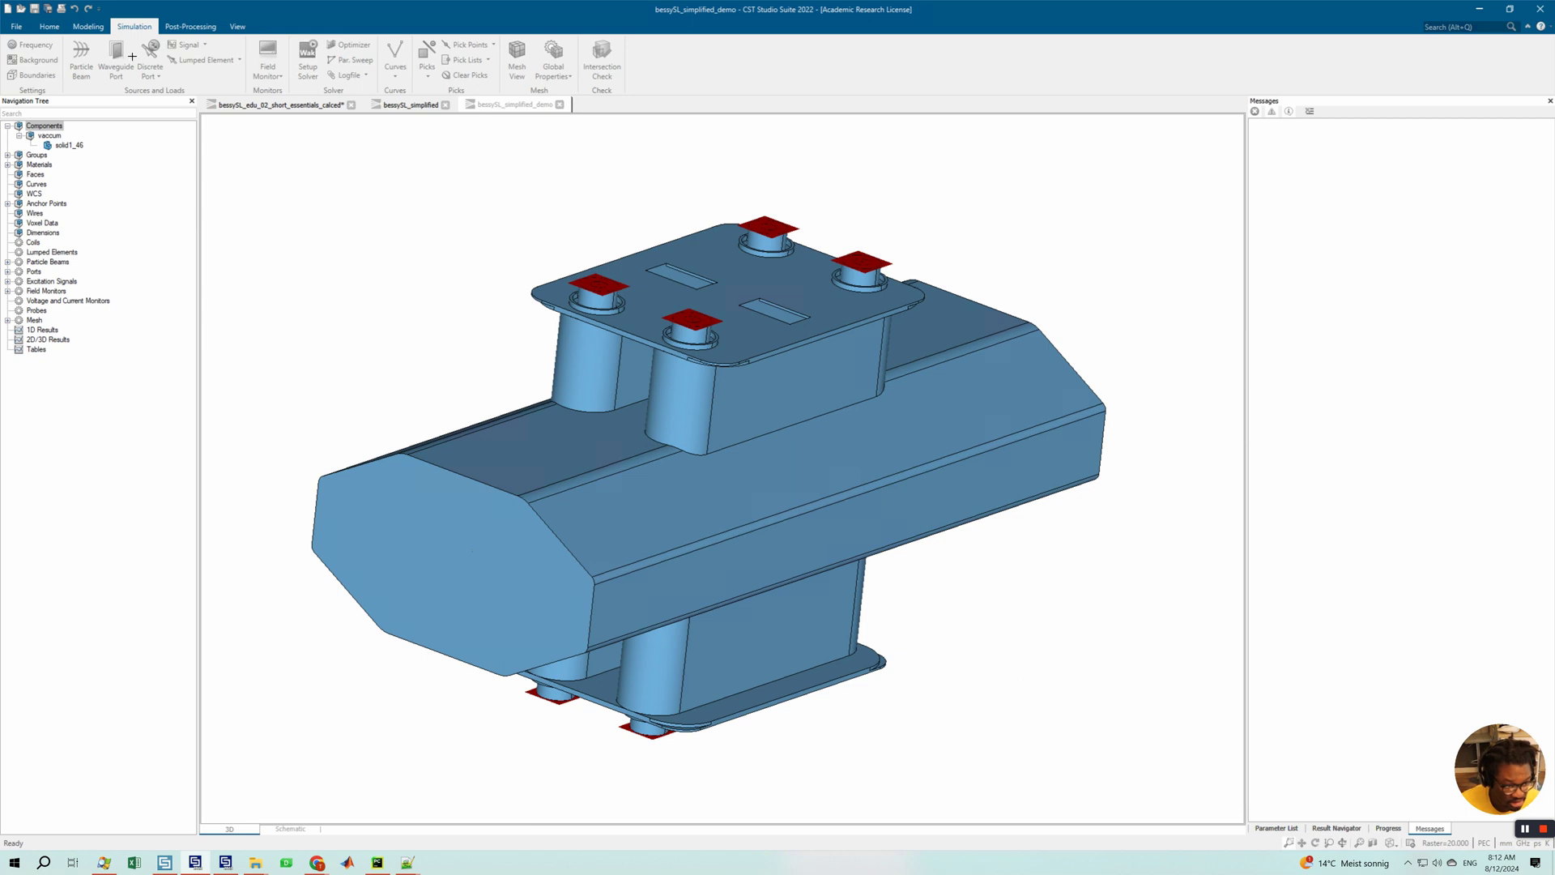
- Start the wakefield solver on bessySL_simplified_demo and view the vacuum volume from several angles
{"action": "left_click", "coordinate": [308, 61]}
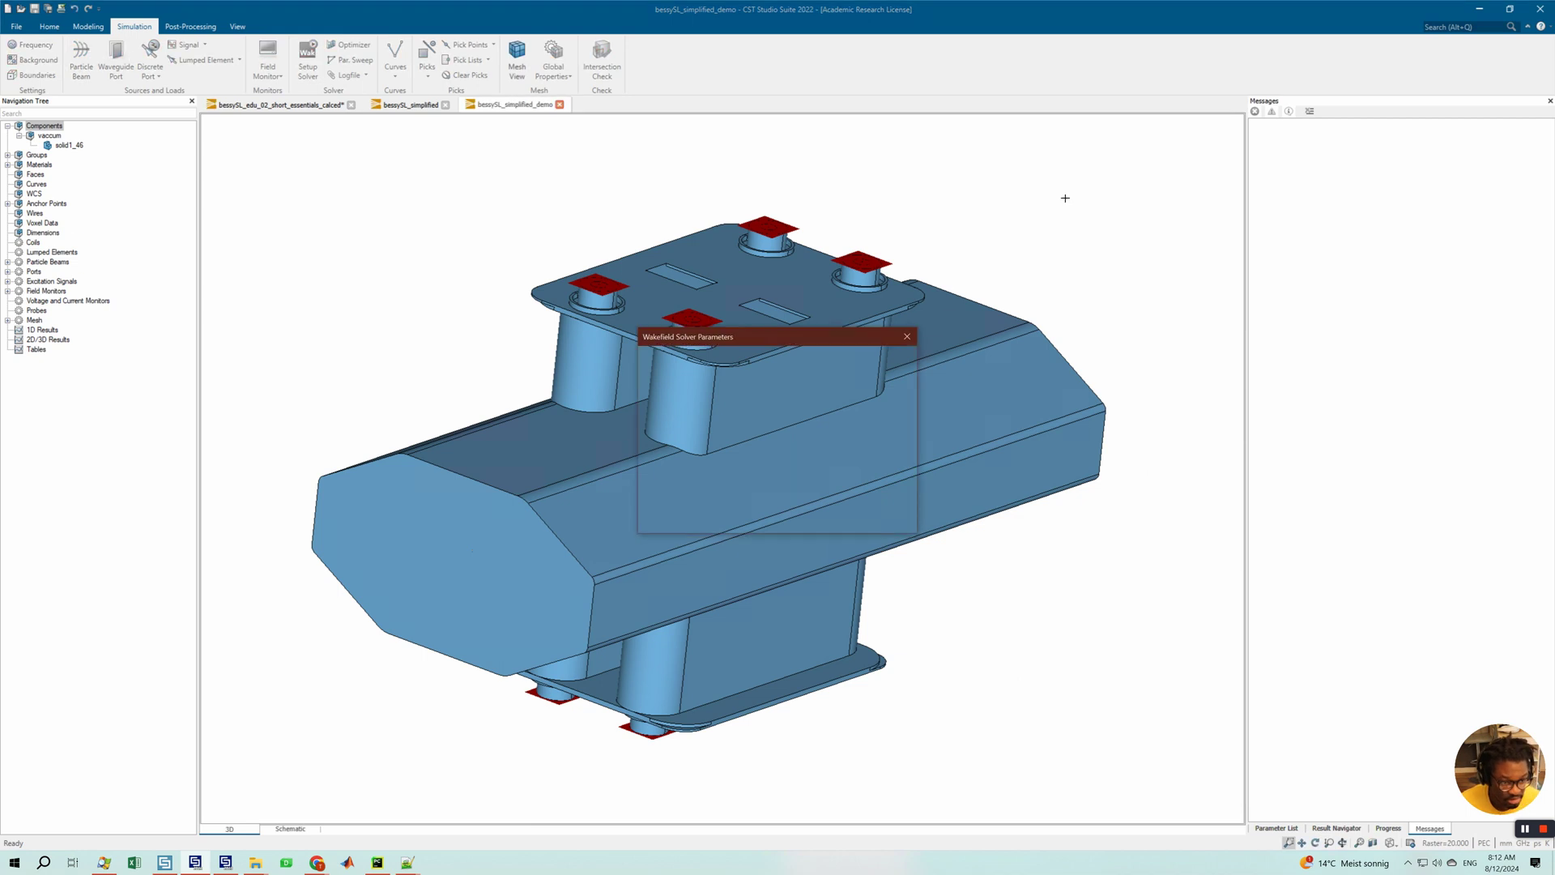
{"action": "left_click", "coordinate": [883, 362]}
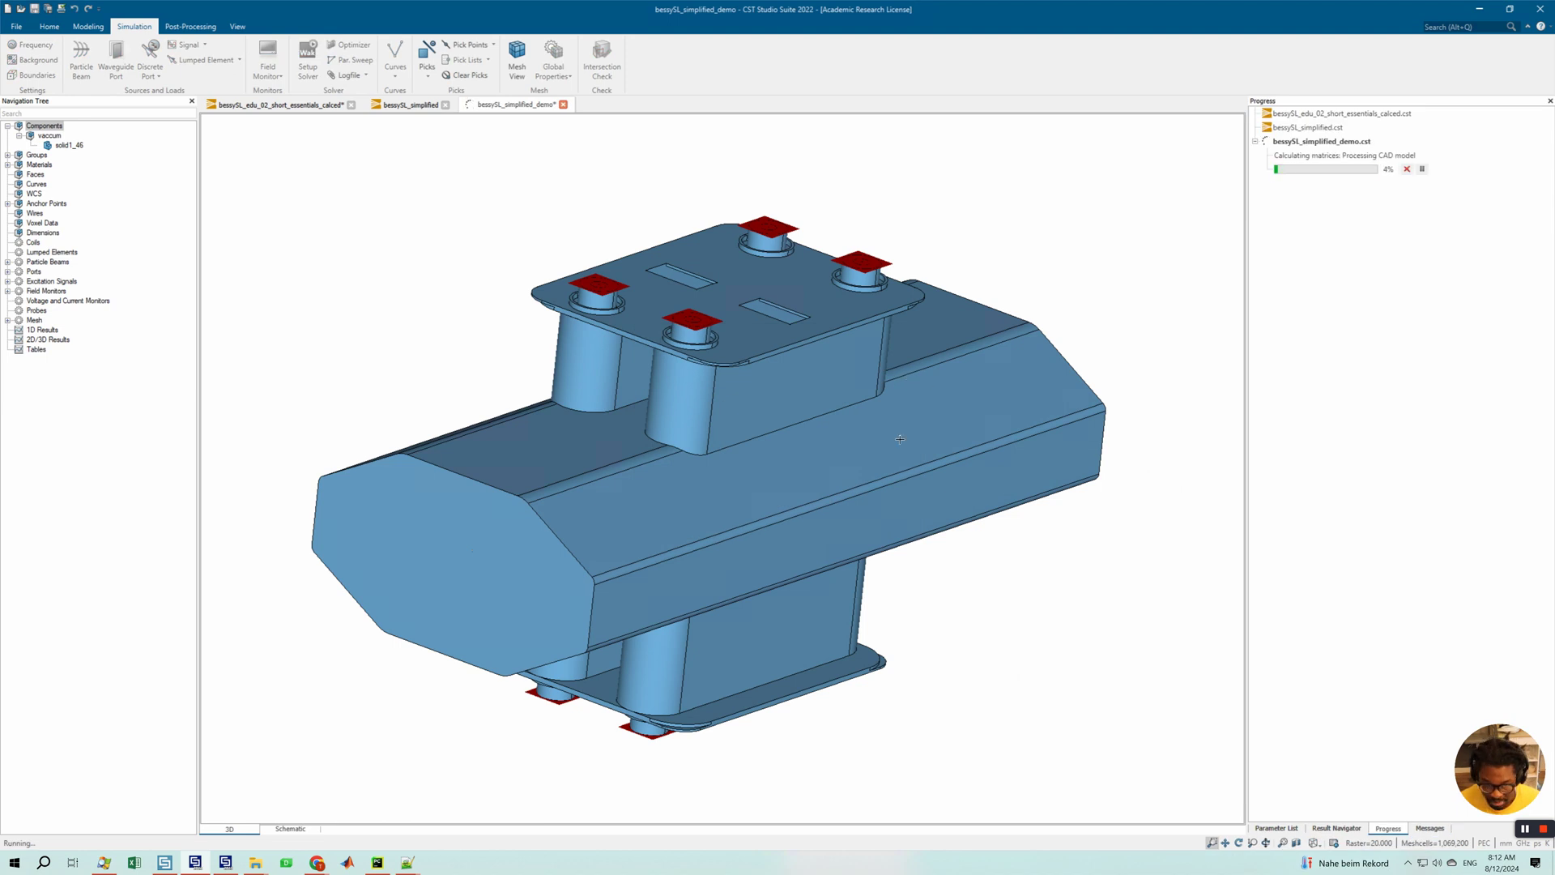
{"action": "mouse_move", "coordinate": [898, 429]}
{"action": "left_mouse_down"}
{"action": "mouse_move", "coordinate": [823, 430]}
{"action": "mouse_move", "coordinate": [683, 548]}
{"action": "mouse_move", "coordinate": [820, 423]}
{"action": "mouse_move", "coordinate": [1072, 666]}
{"action": "left_mouse_up"}
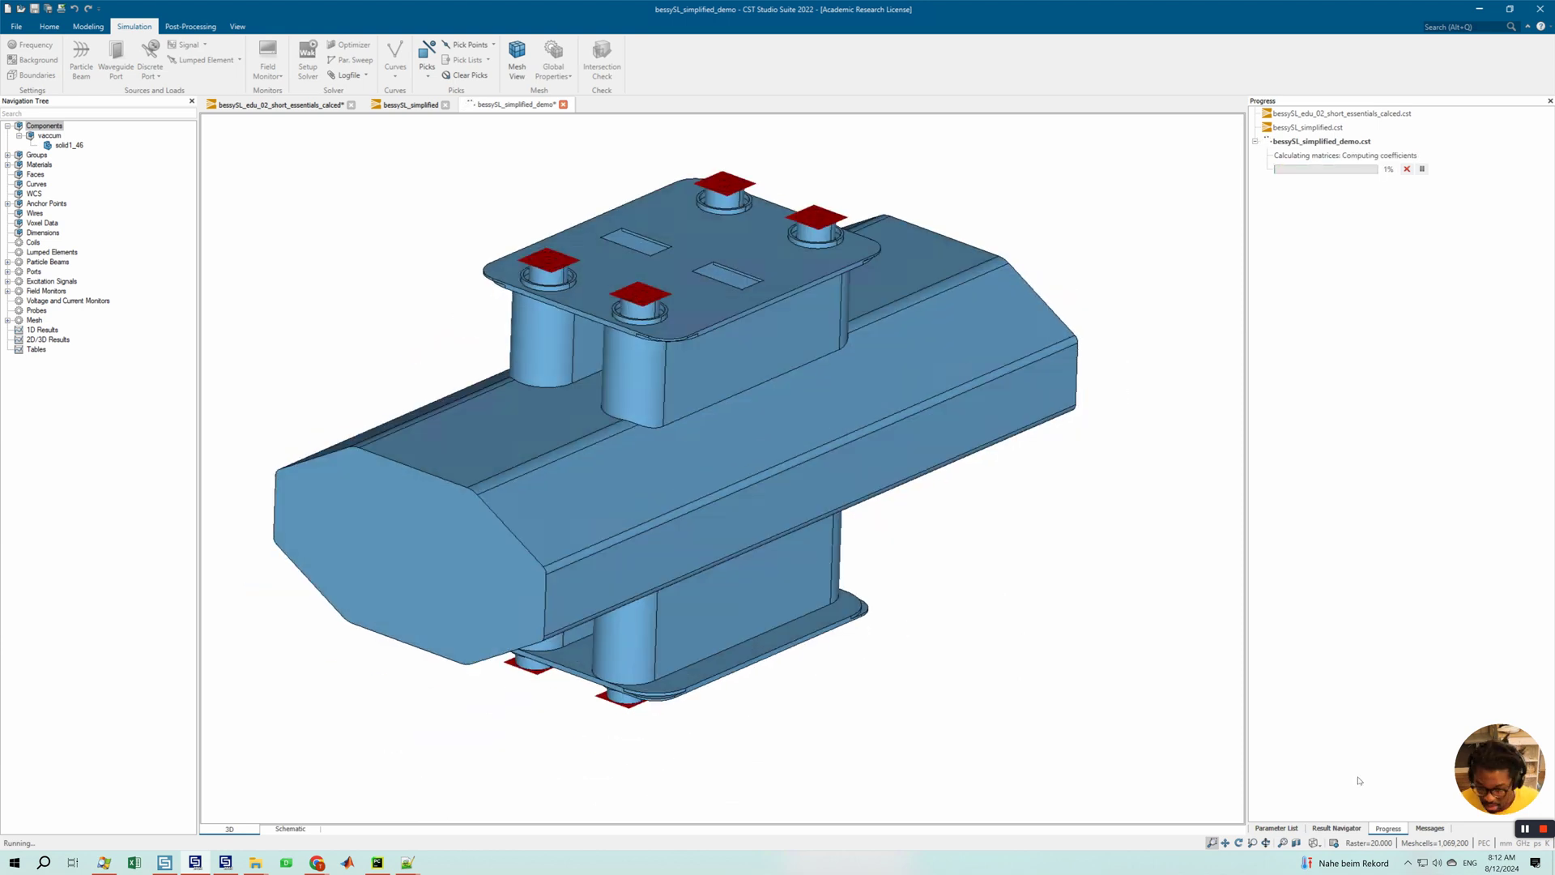
{"action": "middle_click_drag", "start_coordinate": [755, 391], "coordinate": [765, 419]}
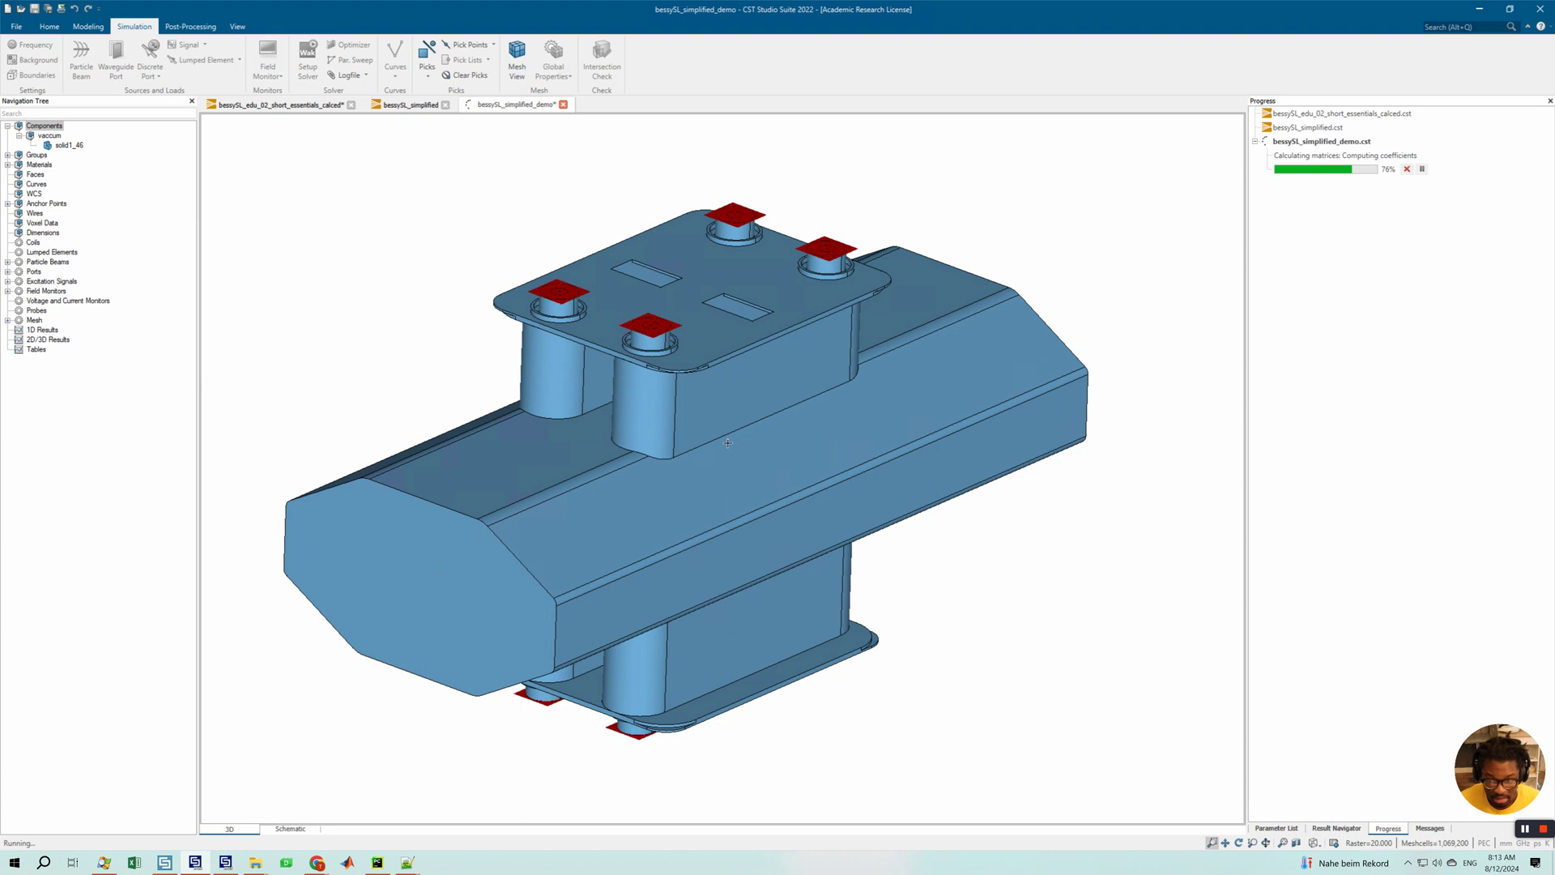
{"action": "mouse_move", "coordinate": [730, 507]}
{"action": "left_mouse_down"}
{"action": "mouse_move", "coordinate": [717, 506]}
{"action": "mouse_move", "coordinate": [745, 514]}
{"action": "mouse_move", "coordinate": [772, 442]}
{"action": "left_mouse_up"}
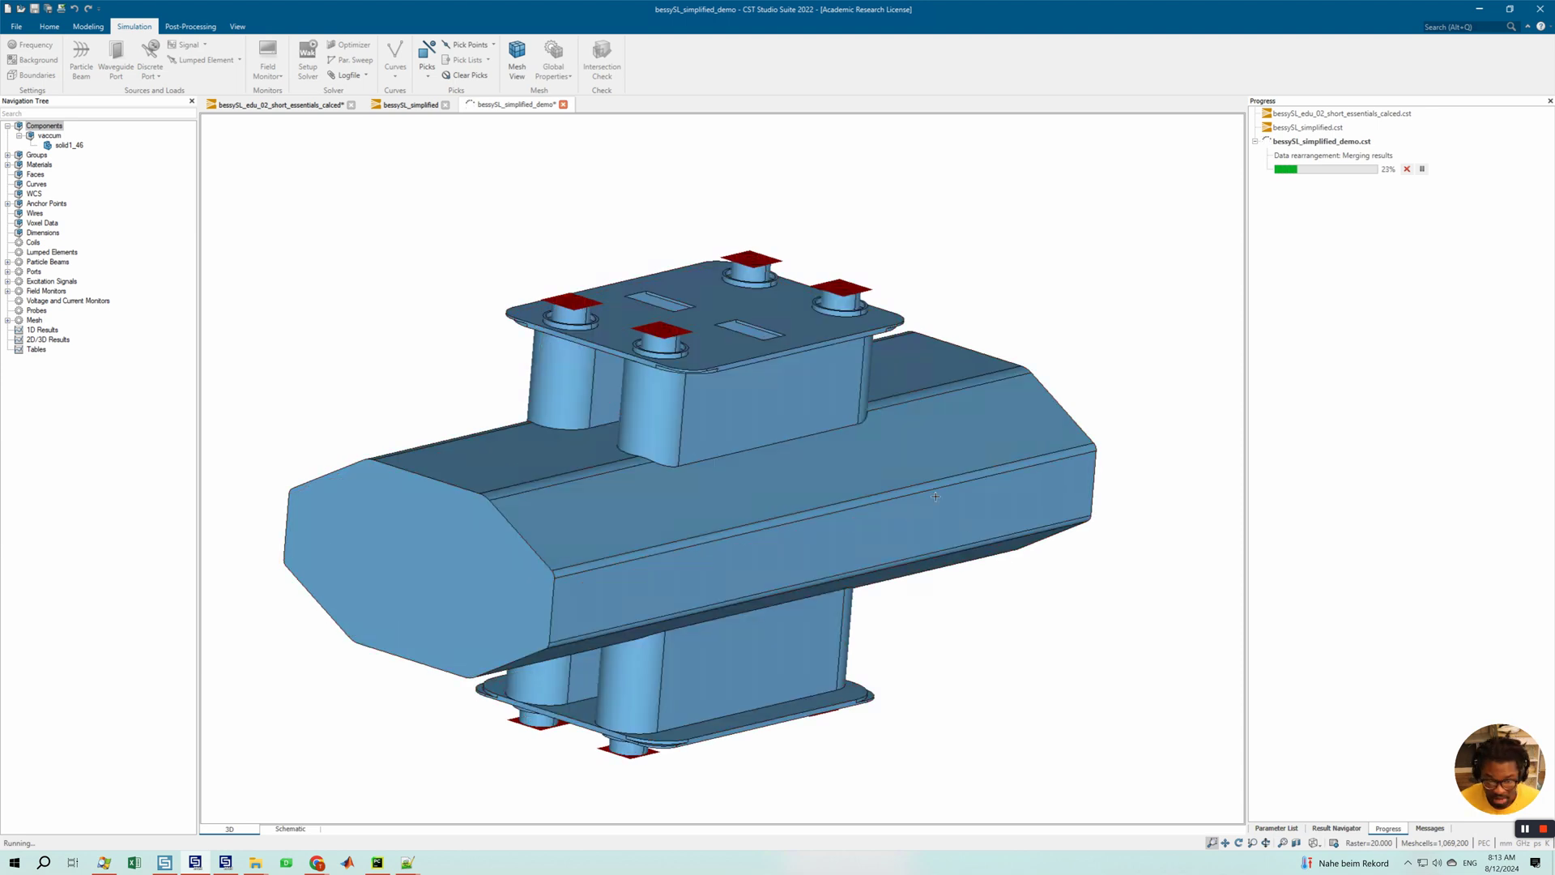
{"action": "left_click_drag", "start_coordinate": [936, 497], "coordinate": [735, 249]}
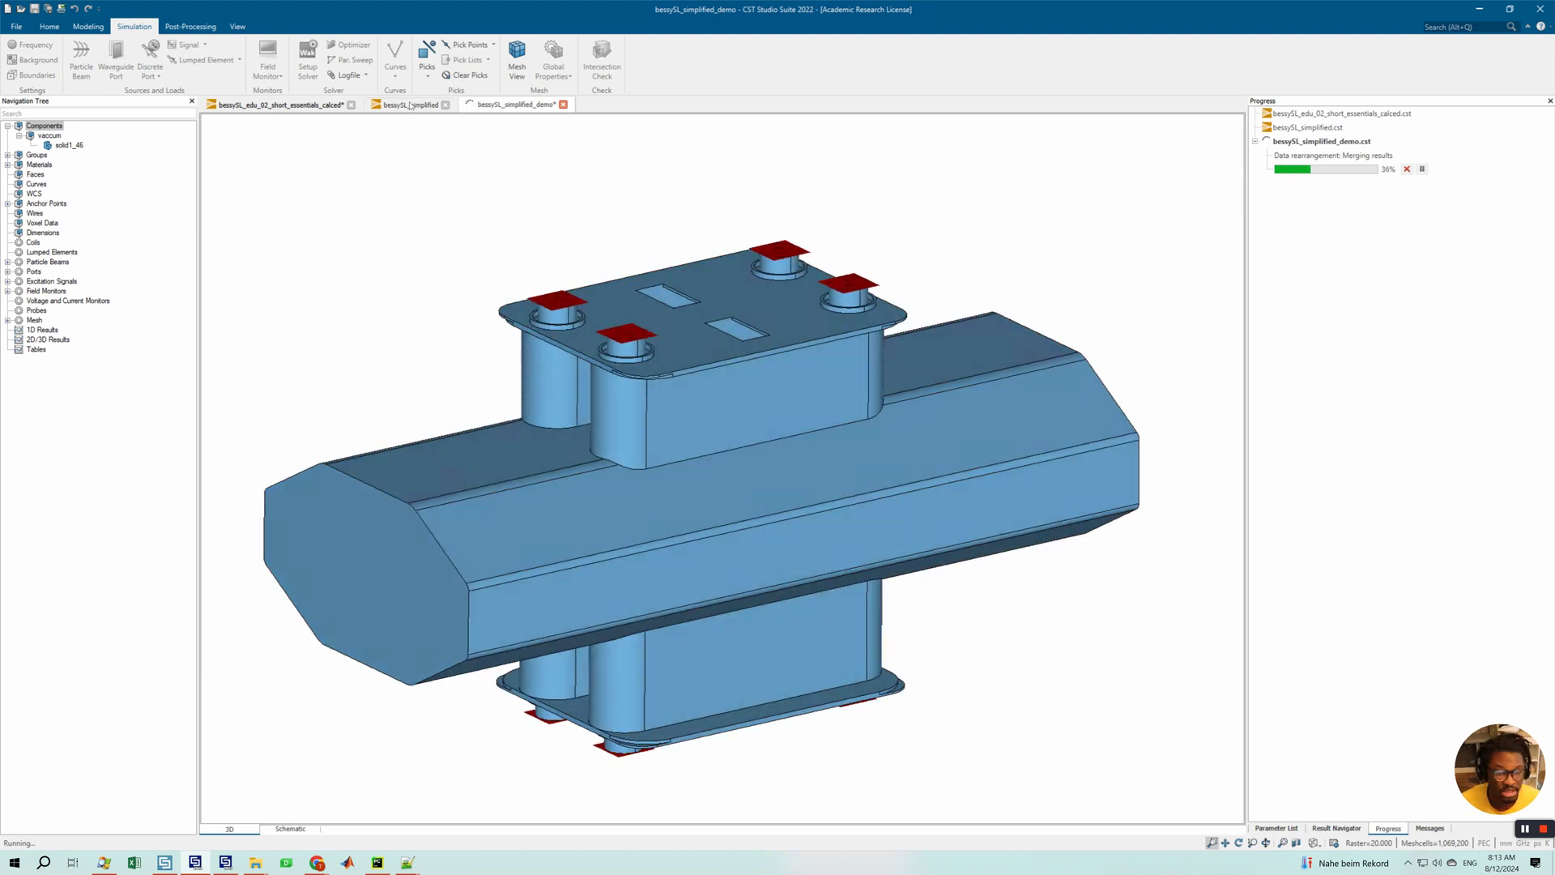
- Compare the wake integration infos of ParticleBeam1, including the wake loss factor, between bessySL_edu_02_short_essentials_calced and bessySL_simplified
{"action": "left_click", "coordinate": [411, 105]}
{"action": "left_click_drag", "start_coordinate": [575, 482], "coordinate": [617, 423]}
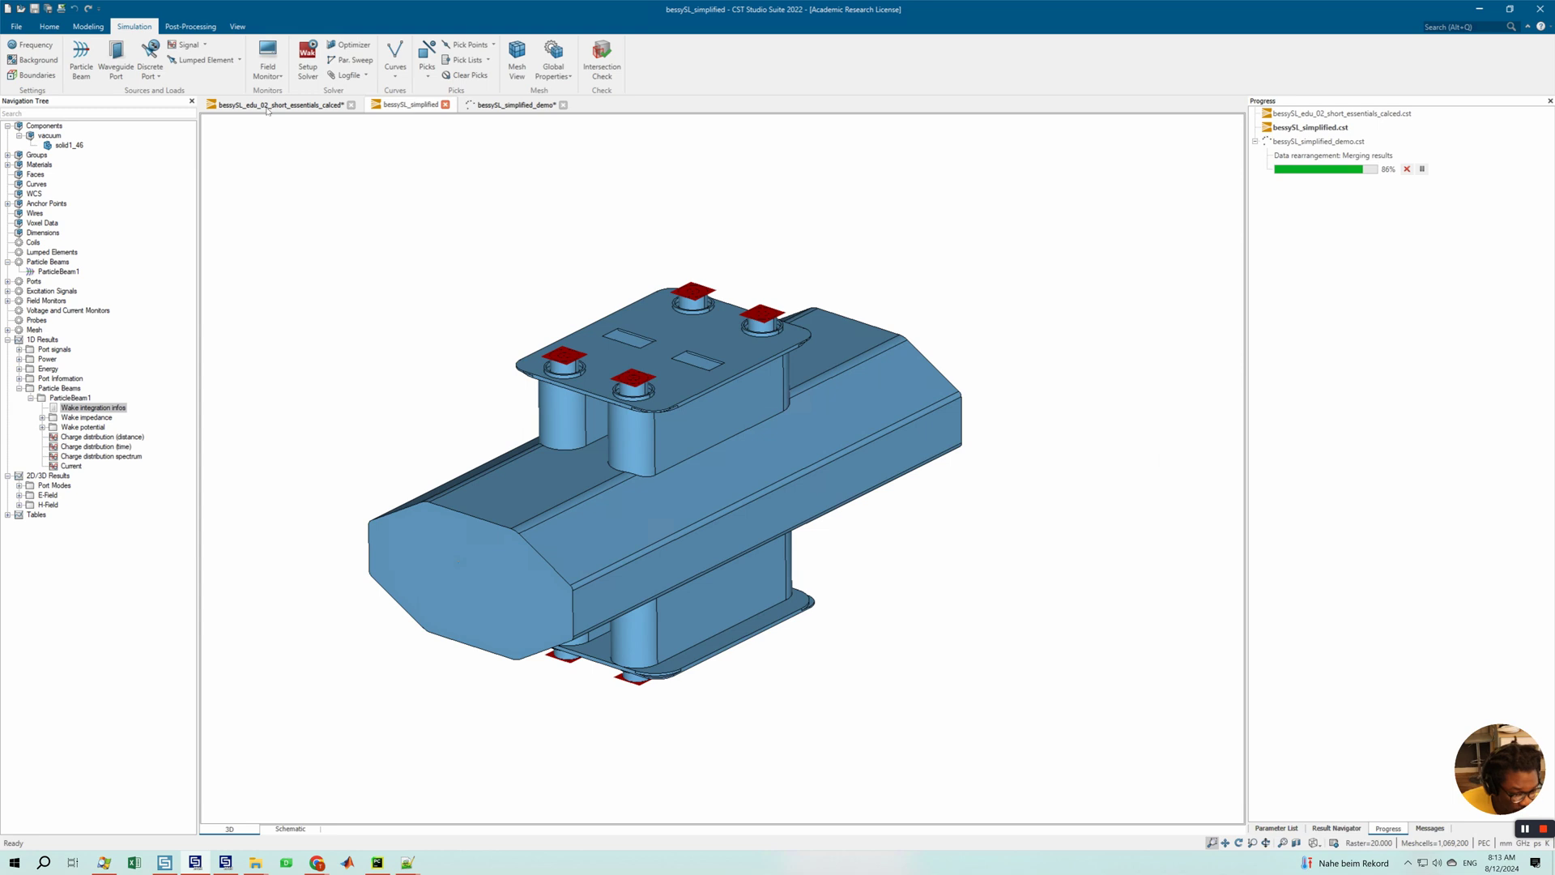
{"action": "left_click", "coordinate": [268, 106]}
{"action": "double_click", "coordinate": [73, 409]}
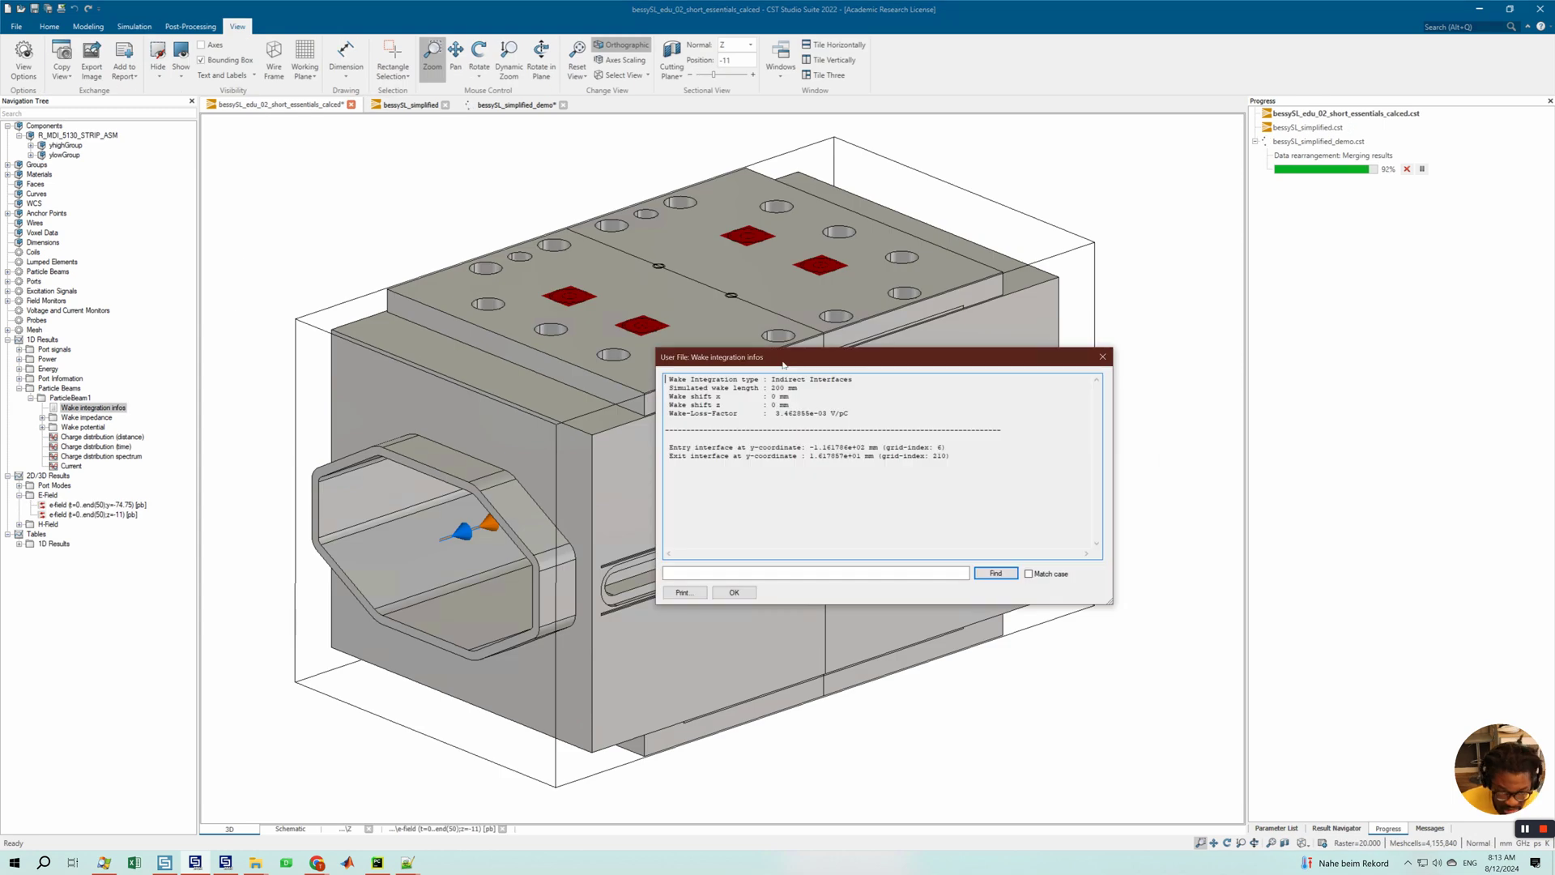
{"action": "left_click_drag", "start_coordinate": [783, 365], "coordinate": [614, 401]}
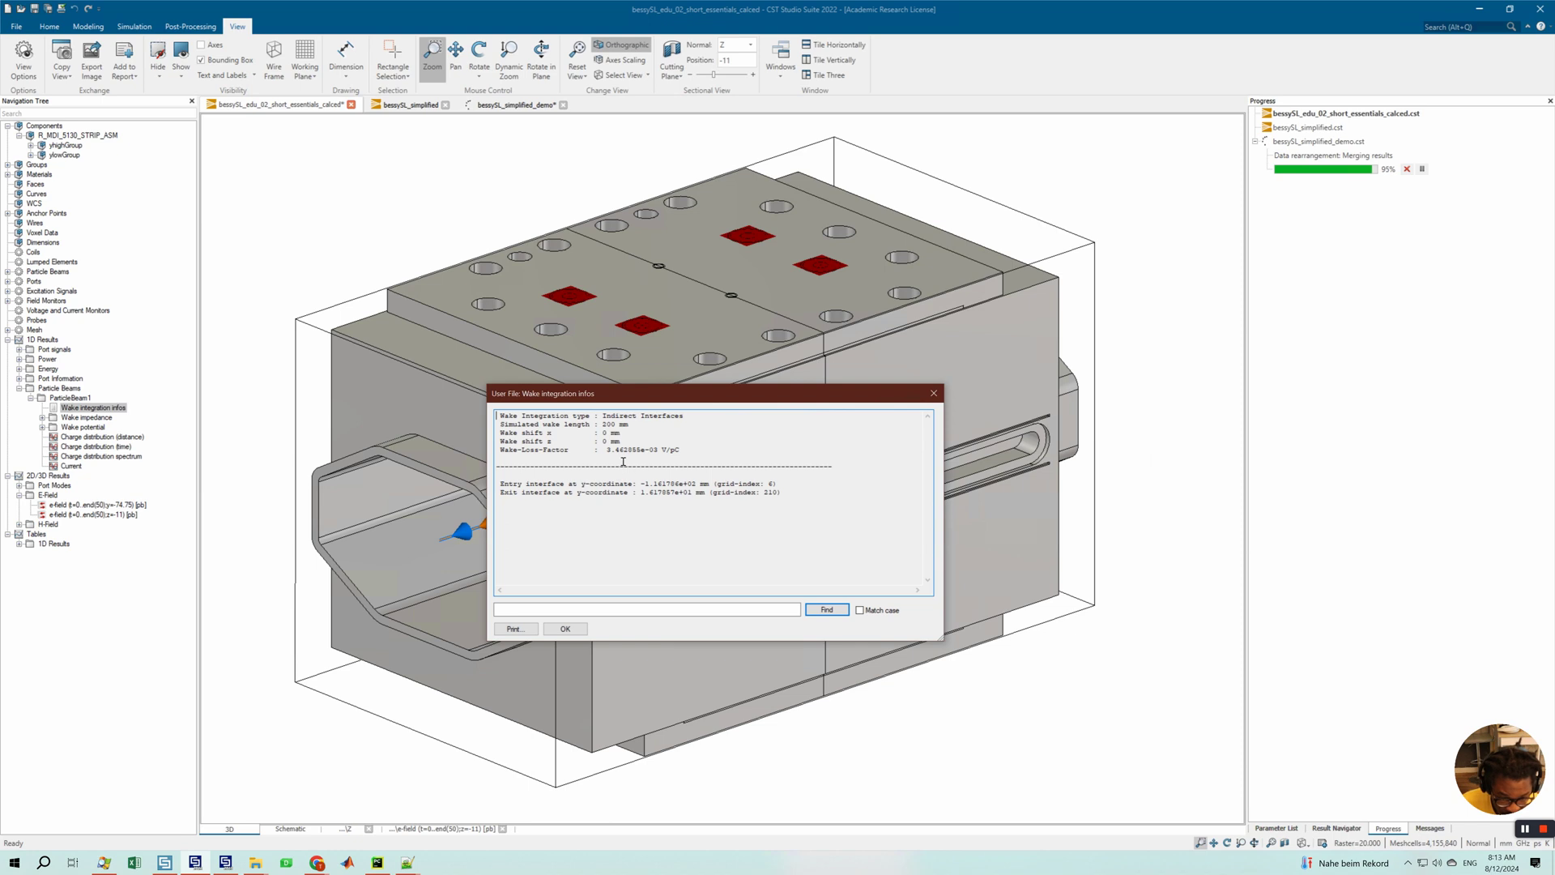
{"action": "left_click", "coordinate": [411, 105]}
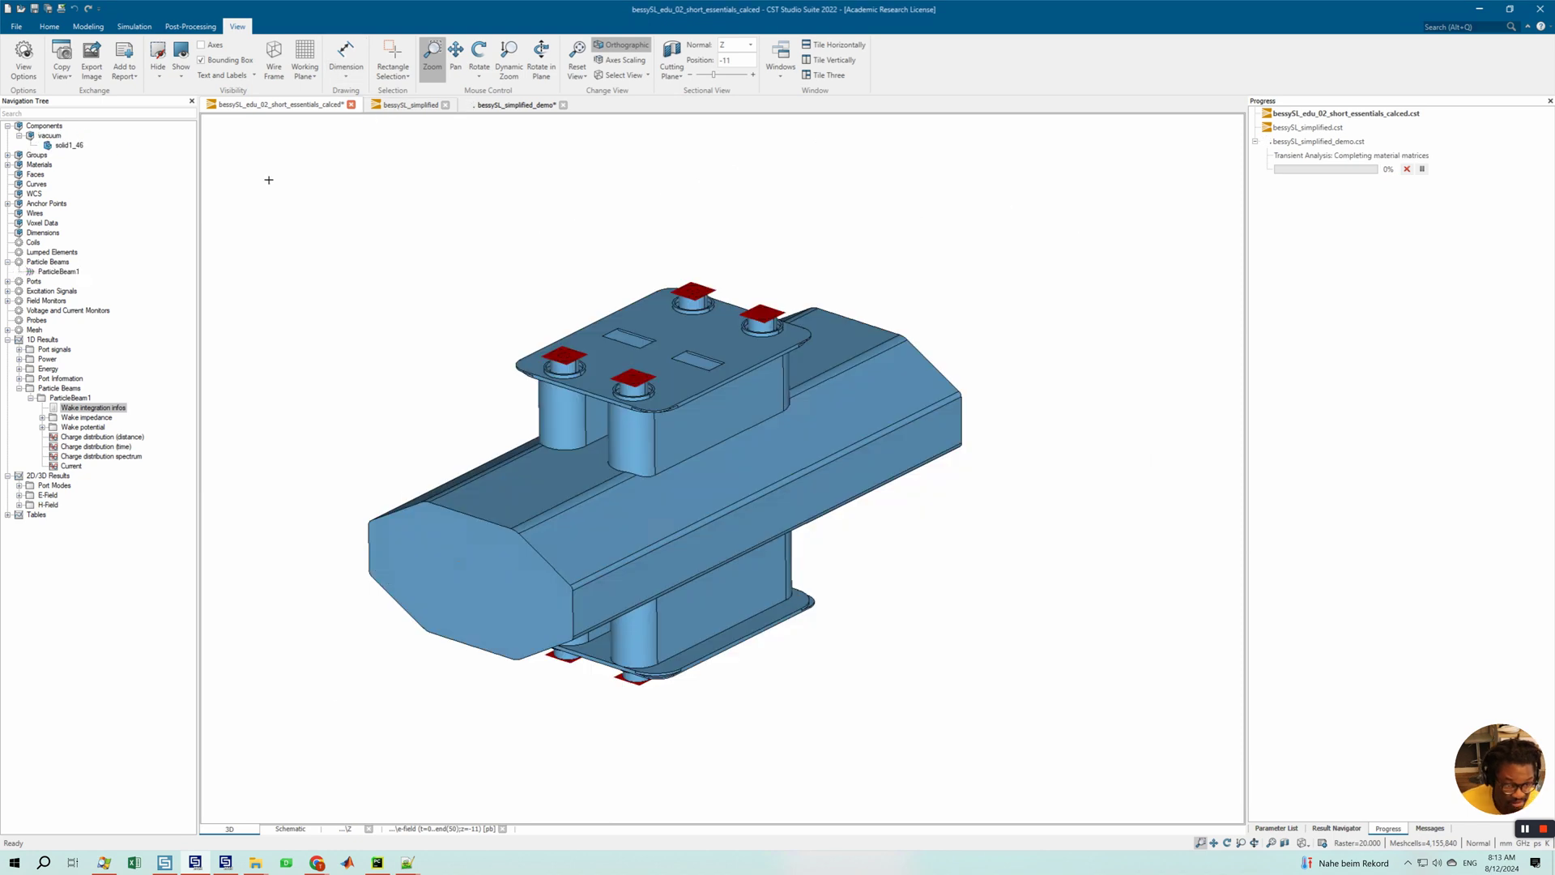
{"action": "double_click", "coordinate": [75, 407]}
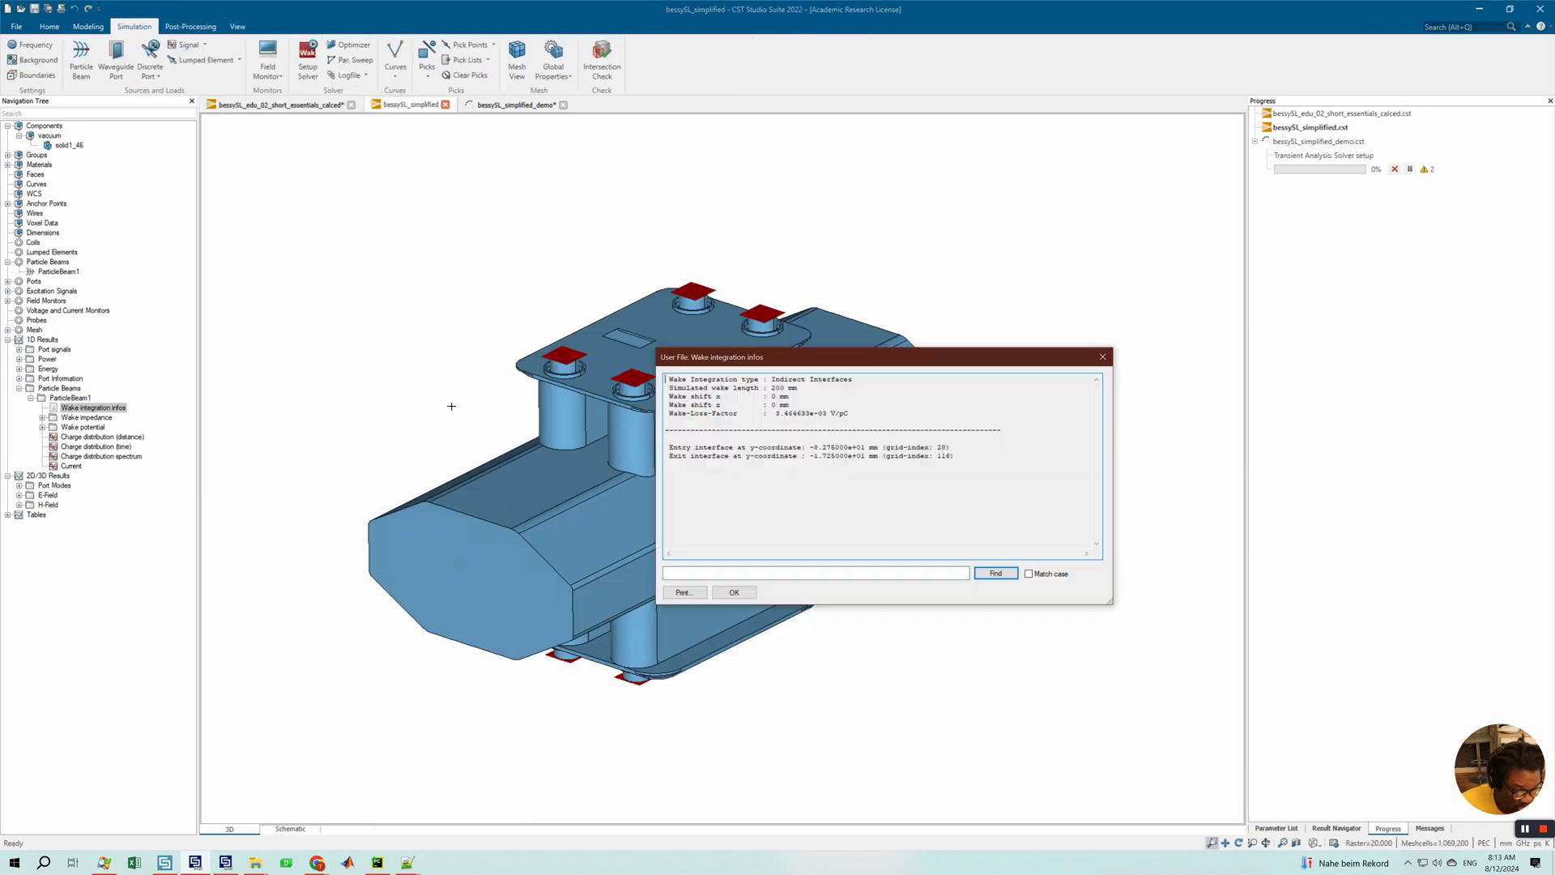
{"action": "left_click_drag", "start_coordinate": [832, 361], "coordinate": [763, 366]}
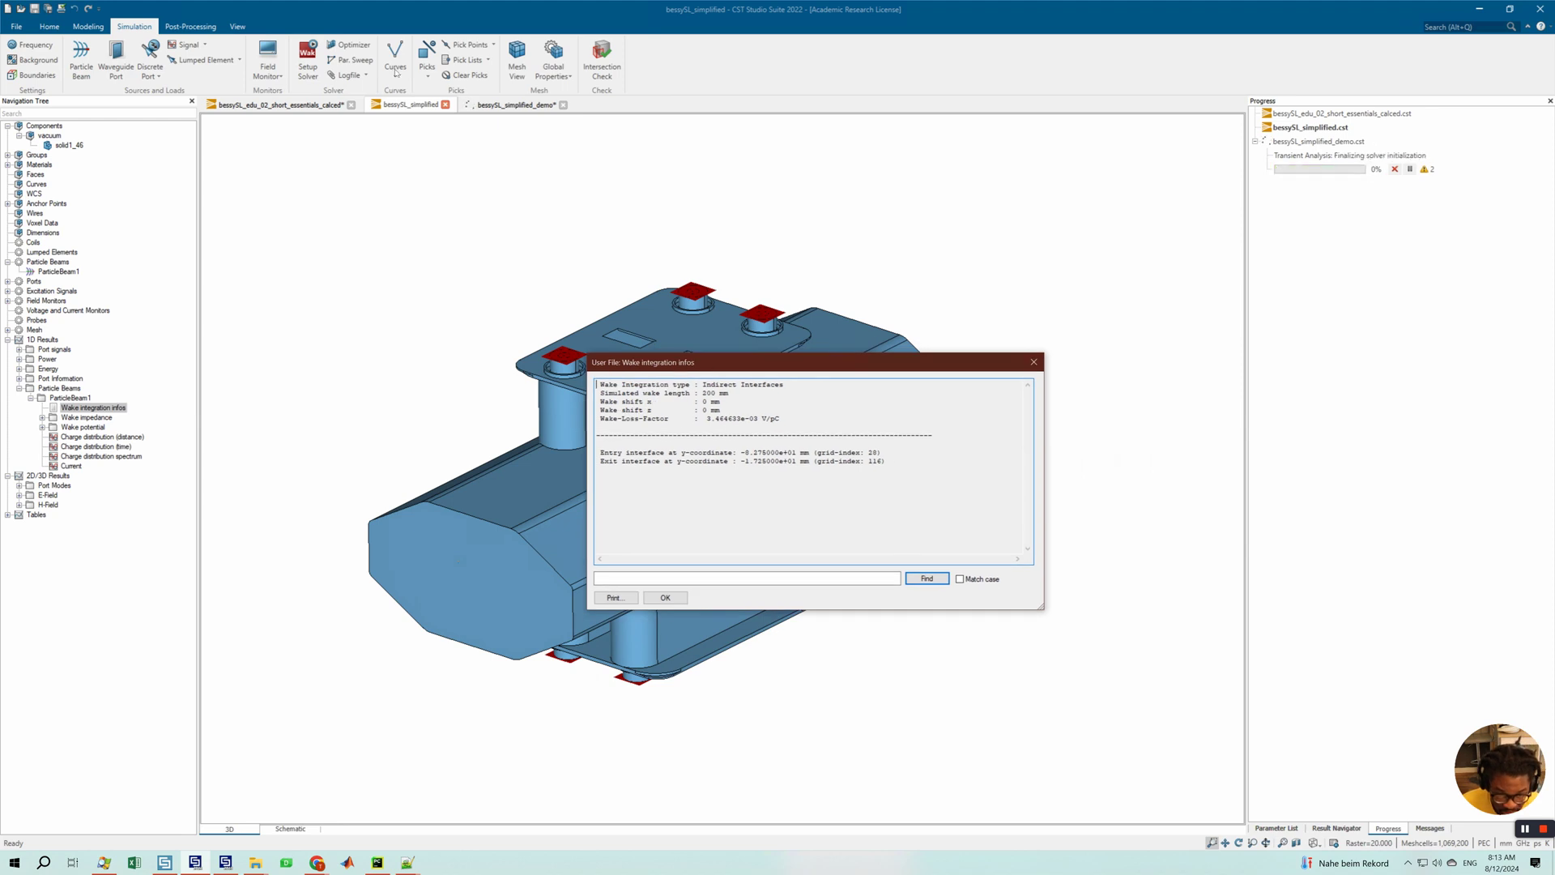
{"action": "left_click", "coordinate": [308, 109]}
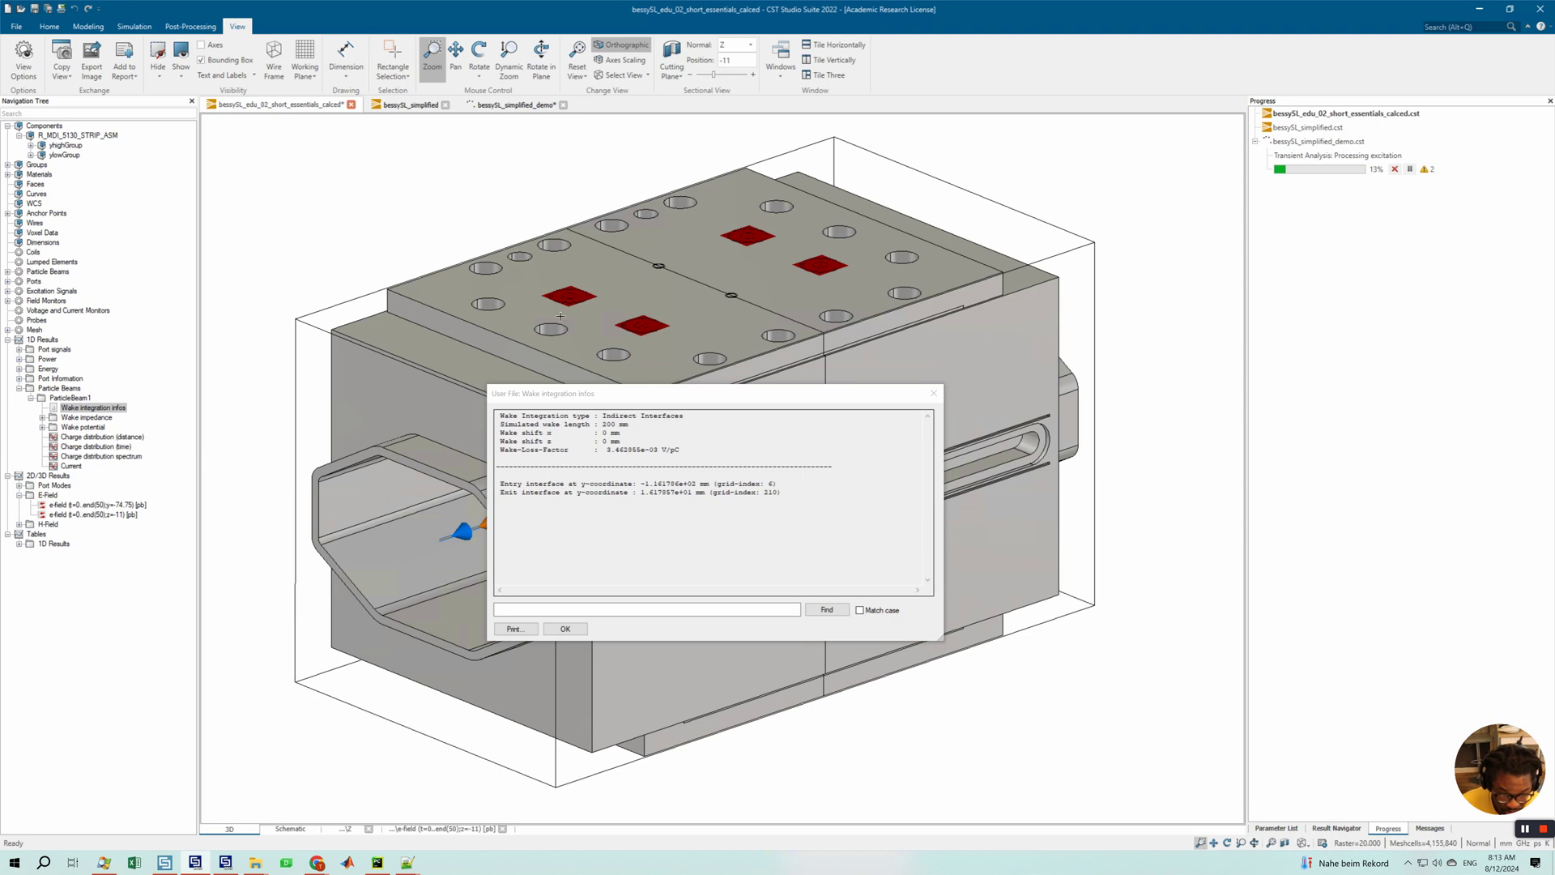
{"action": "left_click", "coordinate": [411, 105]}
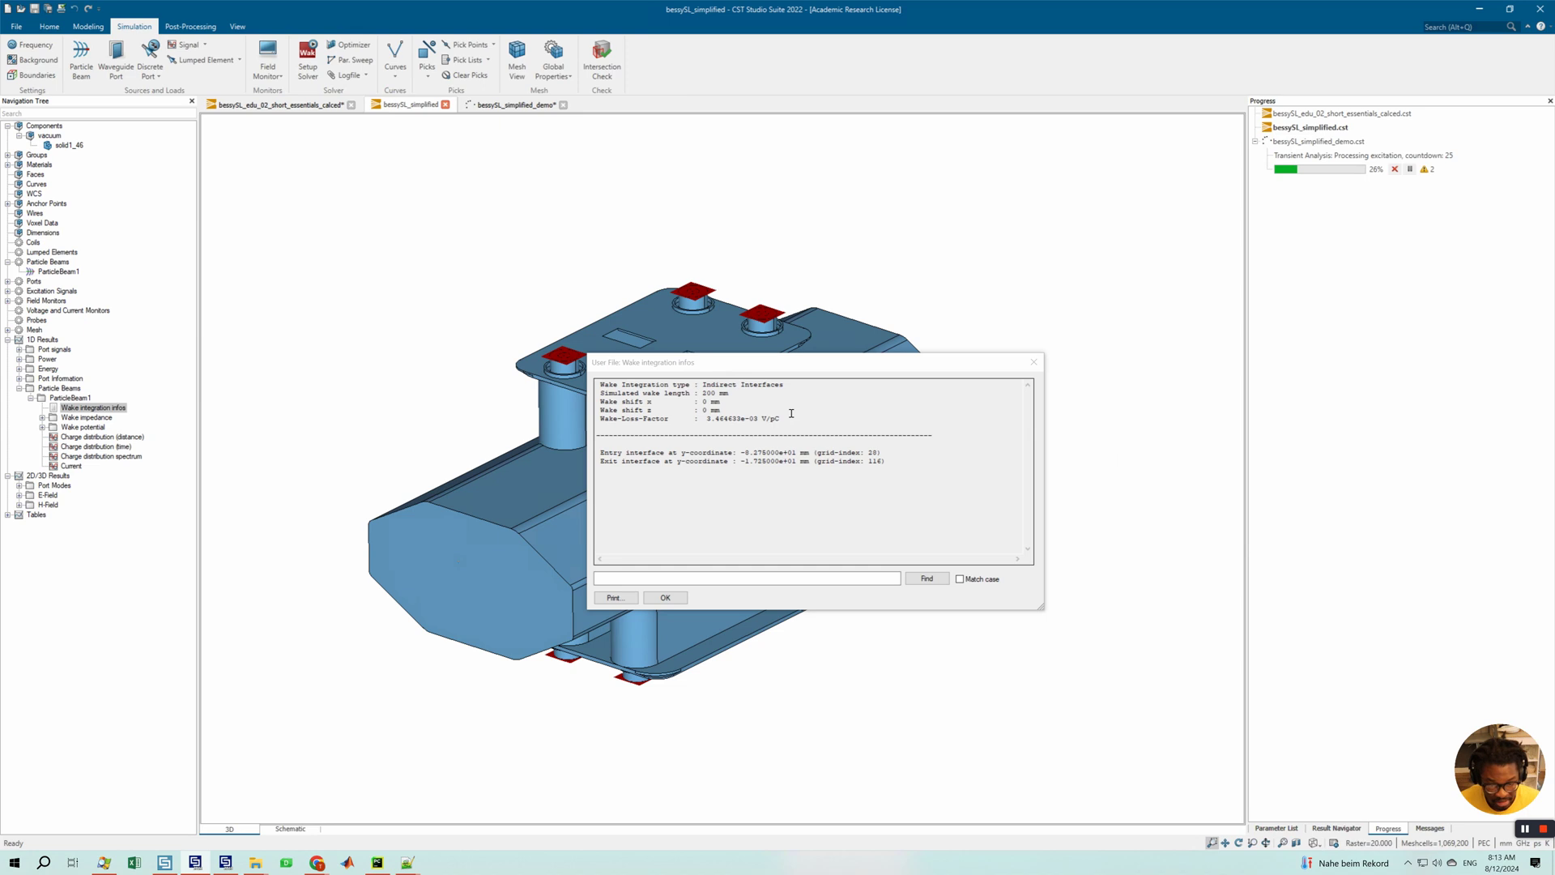
{"action": "left_click", "coordinate": [1033, 362]}
- Plot the Z wake impedance of ParticleBeam1 in bessySL_simplified and in bessySL_edu_02_short_essentials_calced to compare the curves
{"action": "left_click", "coordinate": [42, 418]}
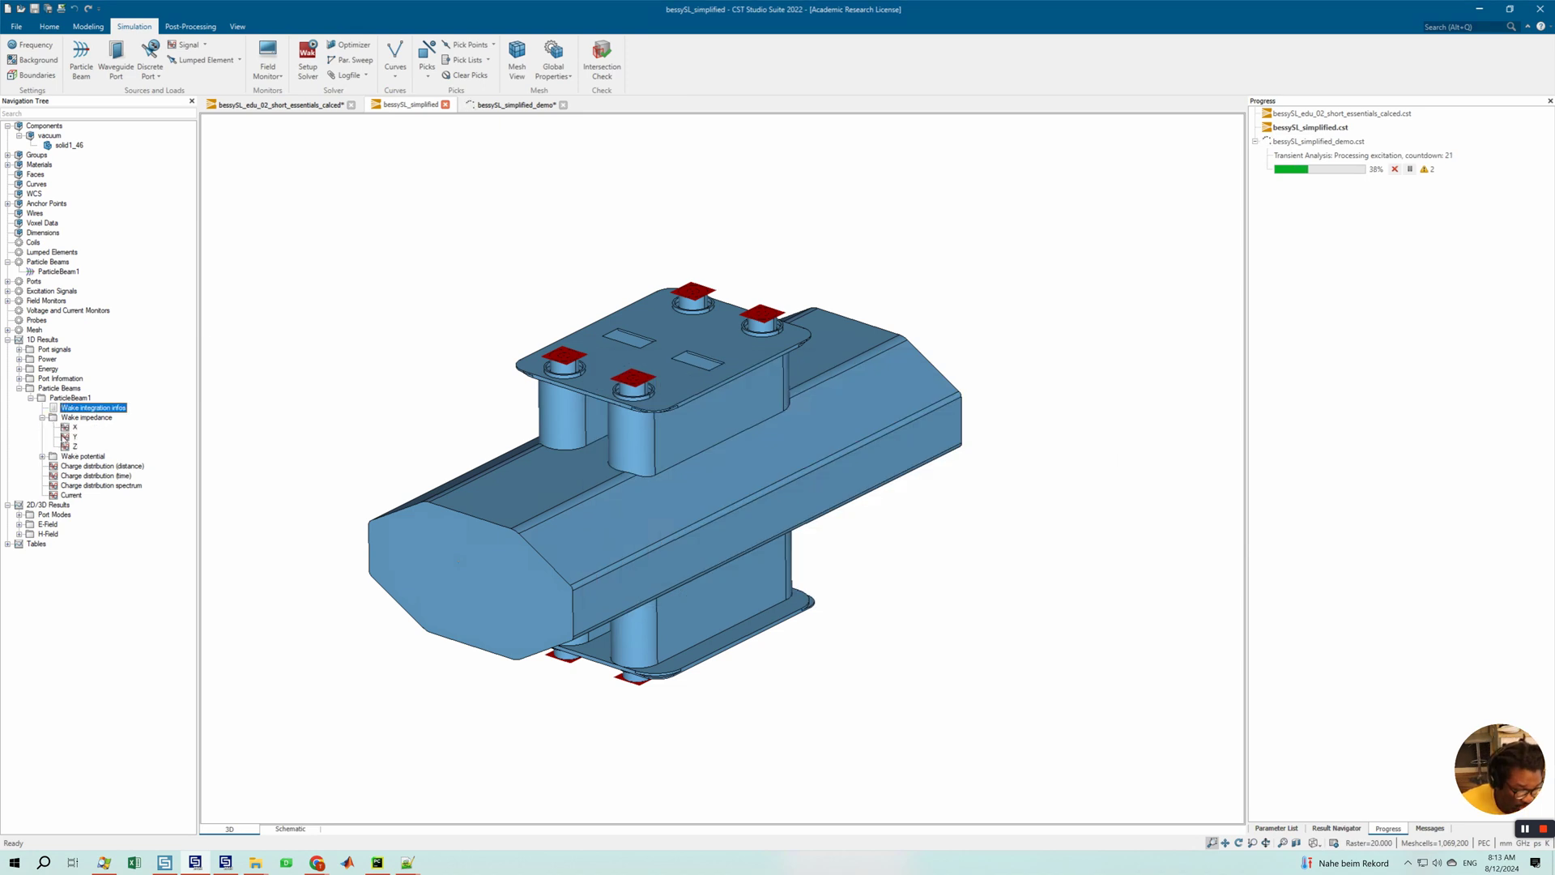
{"action": "left_click", "coordinate": [75, 446]}
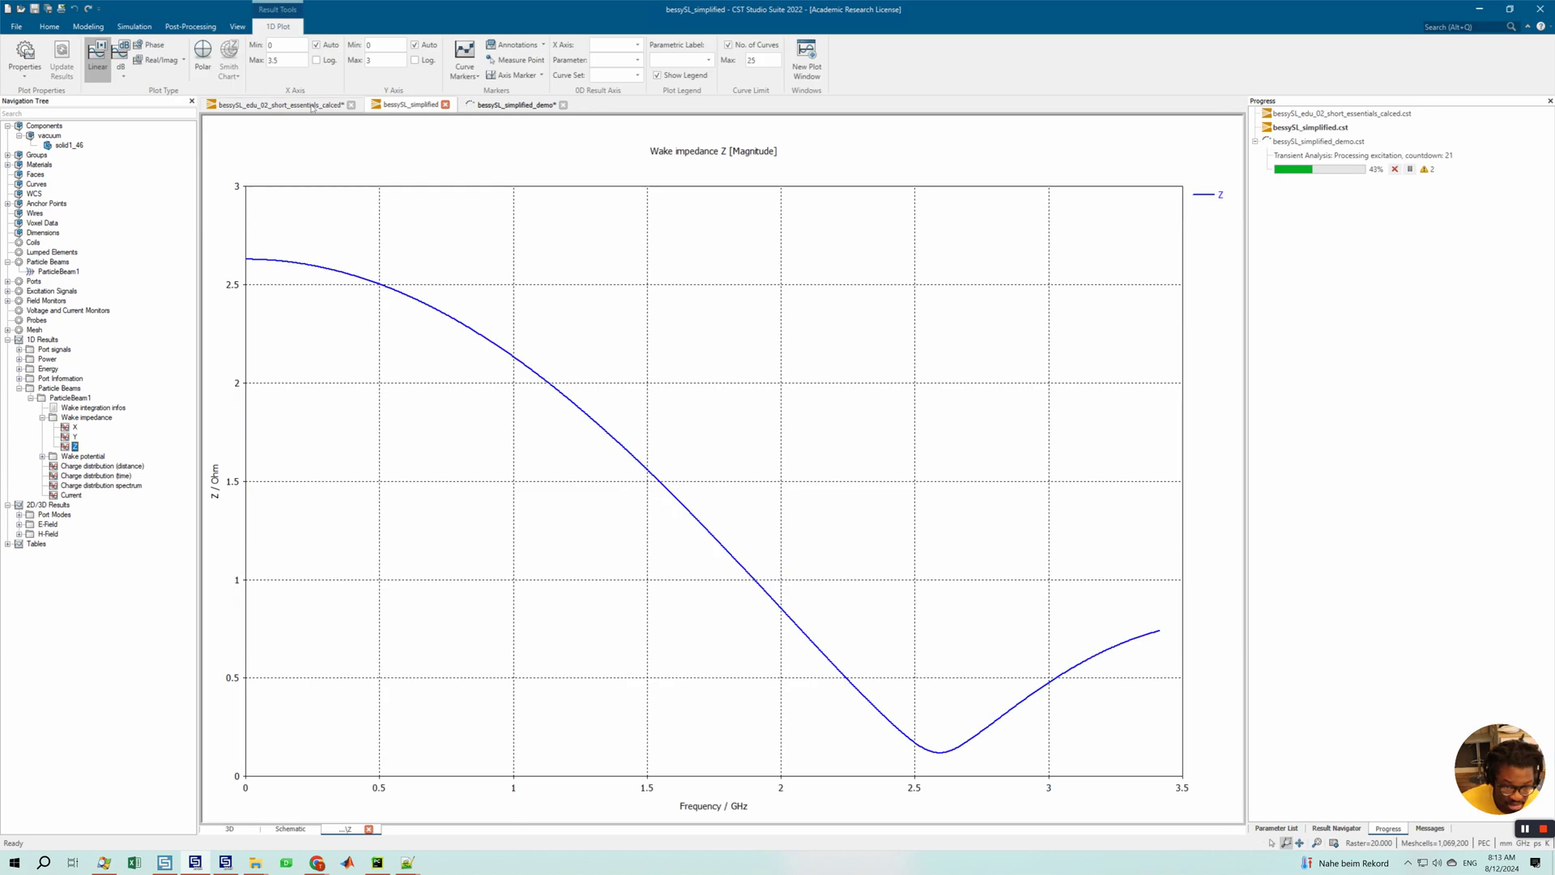
{"action": "left_click", "coordinate": [276, 104]}
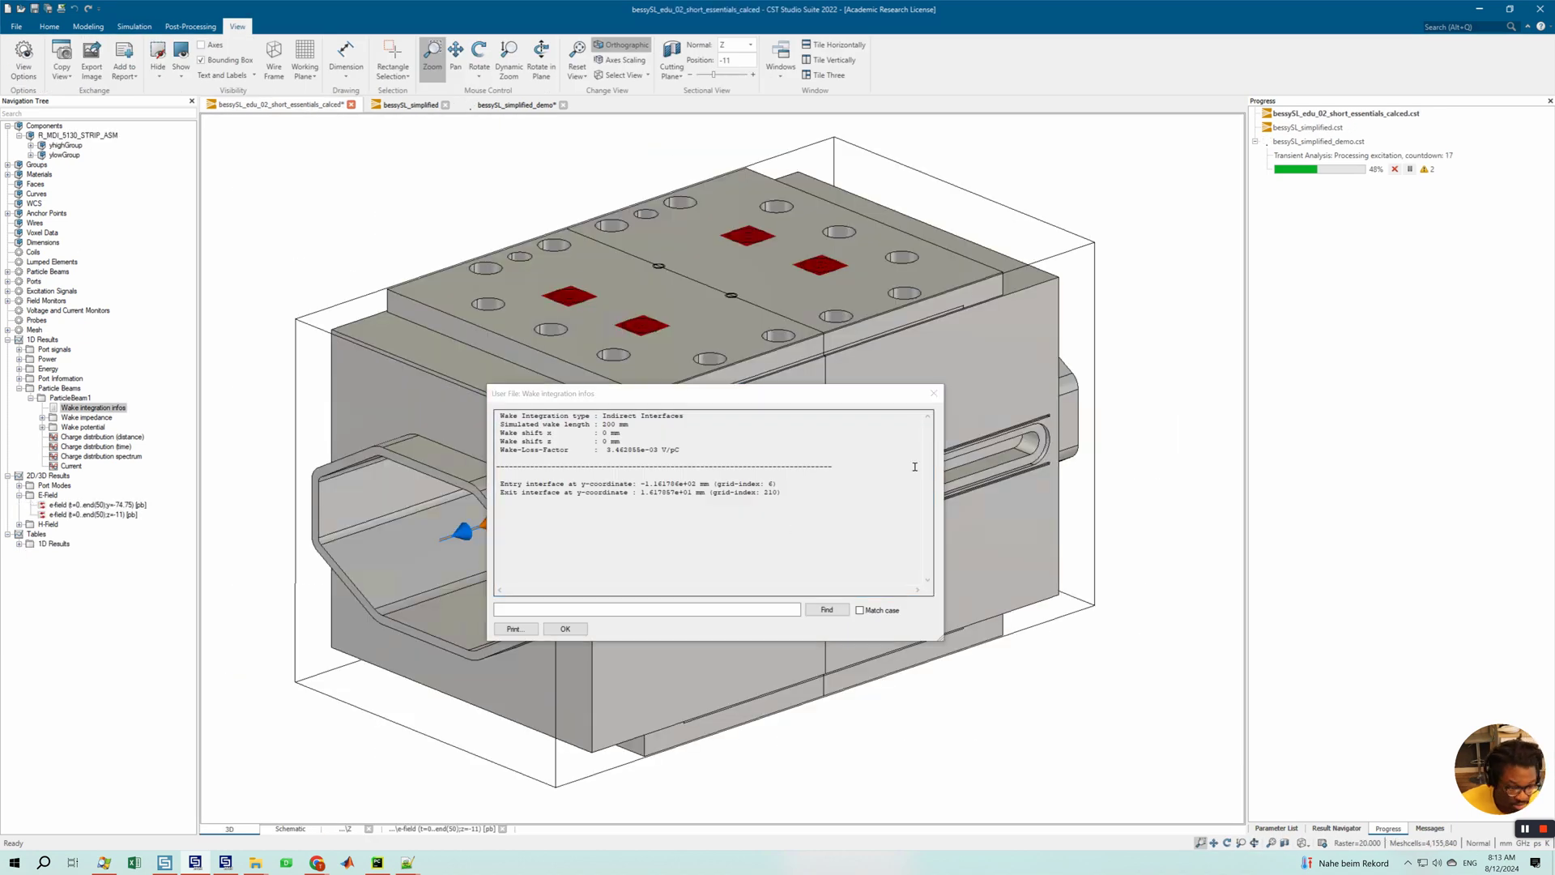
{"action": "left_click", "coordinate": [935, 393]}
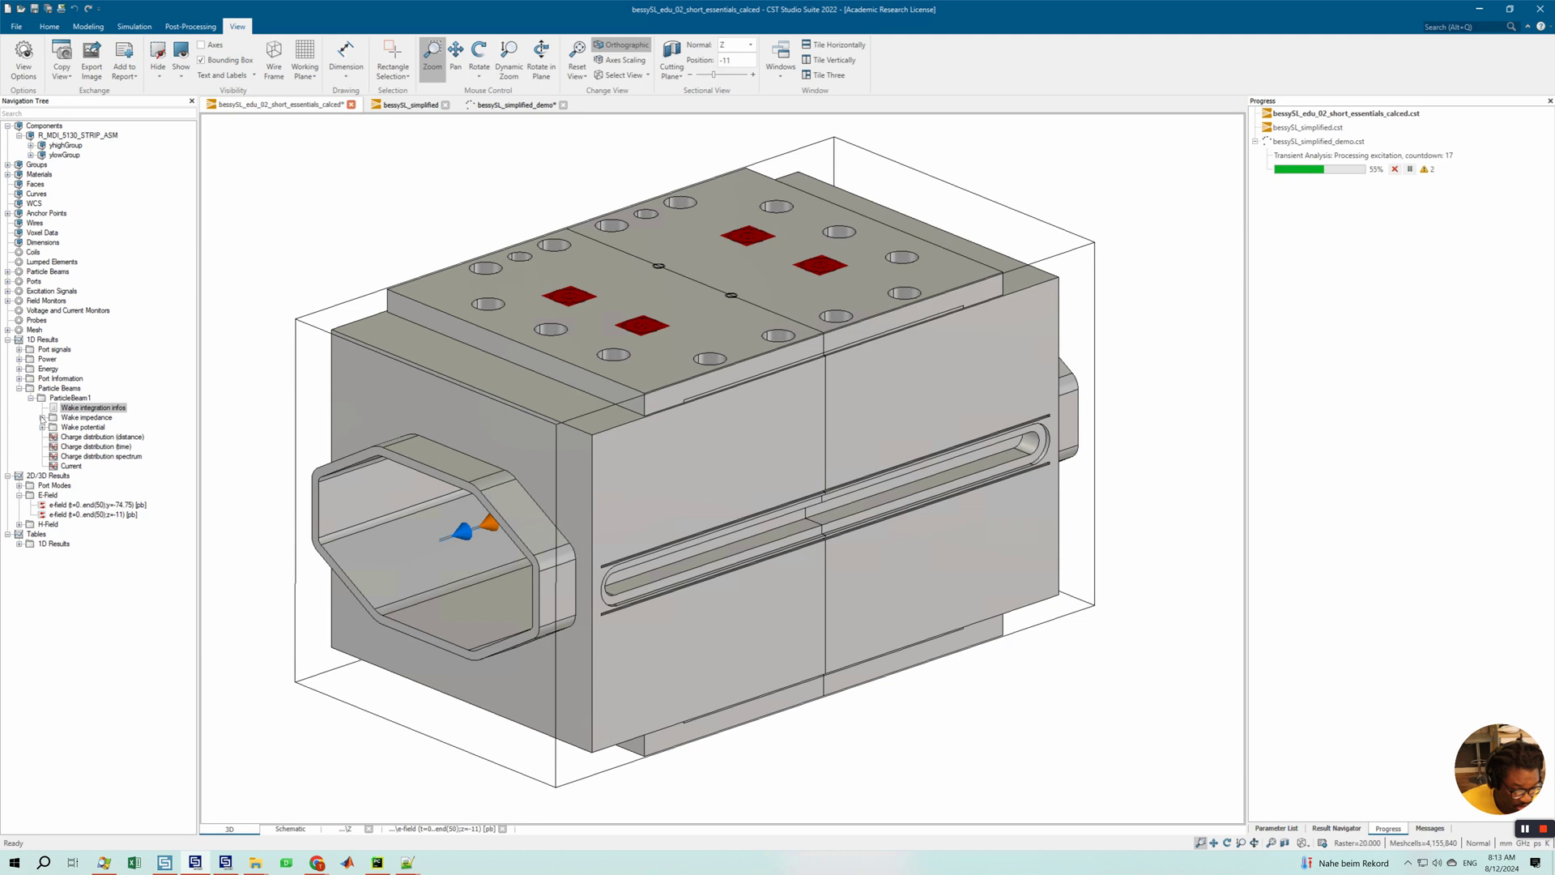
{"action": "left_click", "coordinate": [43, 417]}
{"action": "left_click", "coordinate": [75, 446]}
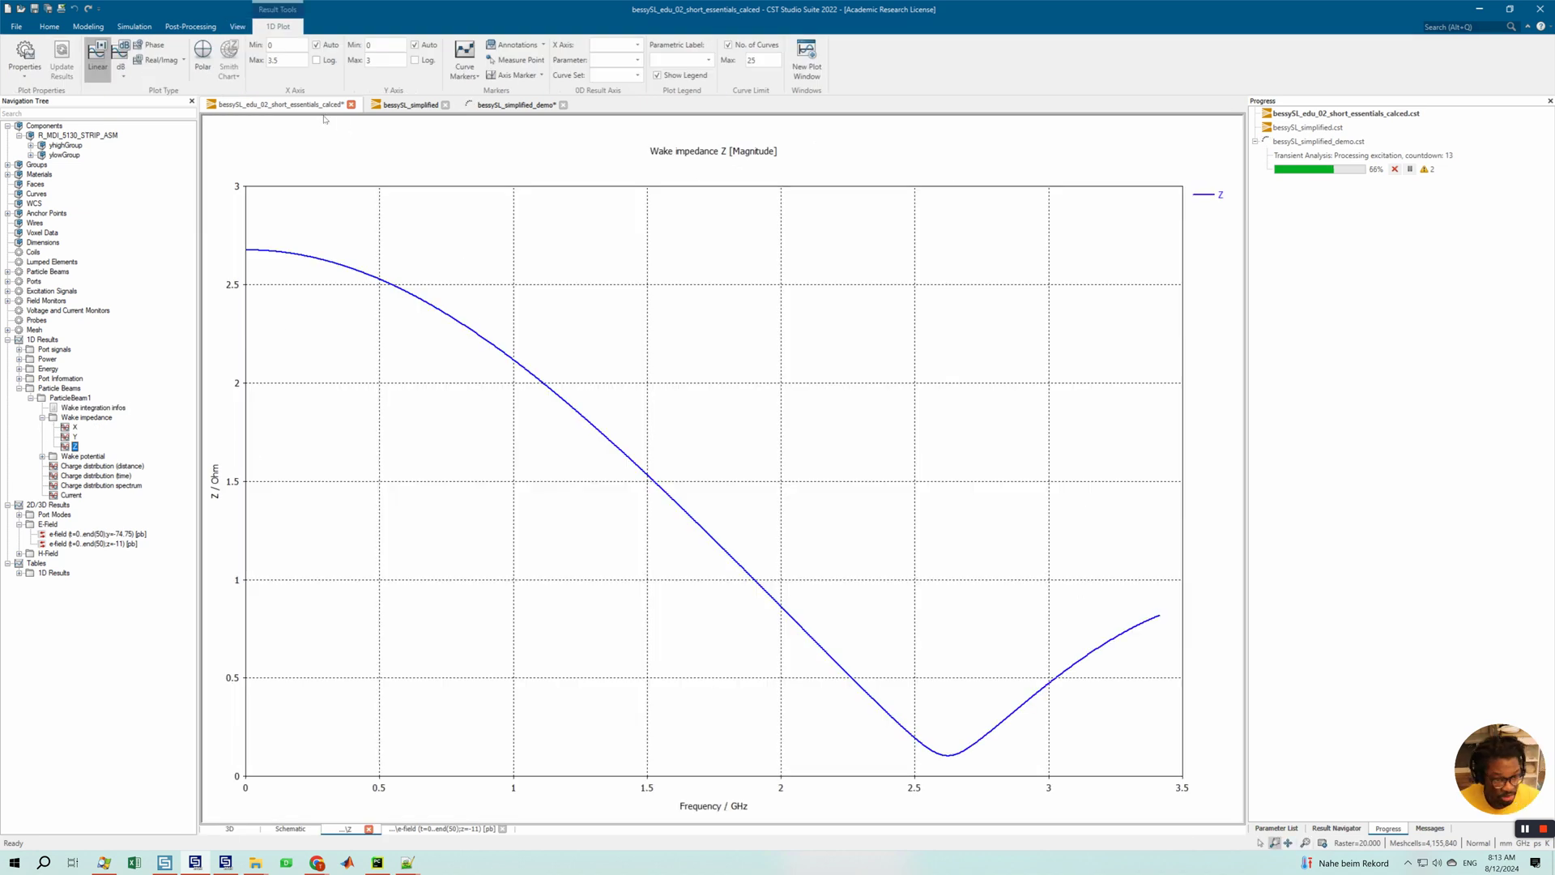
- Save bessySL_edu_02_short_essentials_calced and copy its Z wake impedance curve into the 1D Results of bessySL_simplified
{"action": "key", "text": "ctrl+s"}
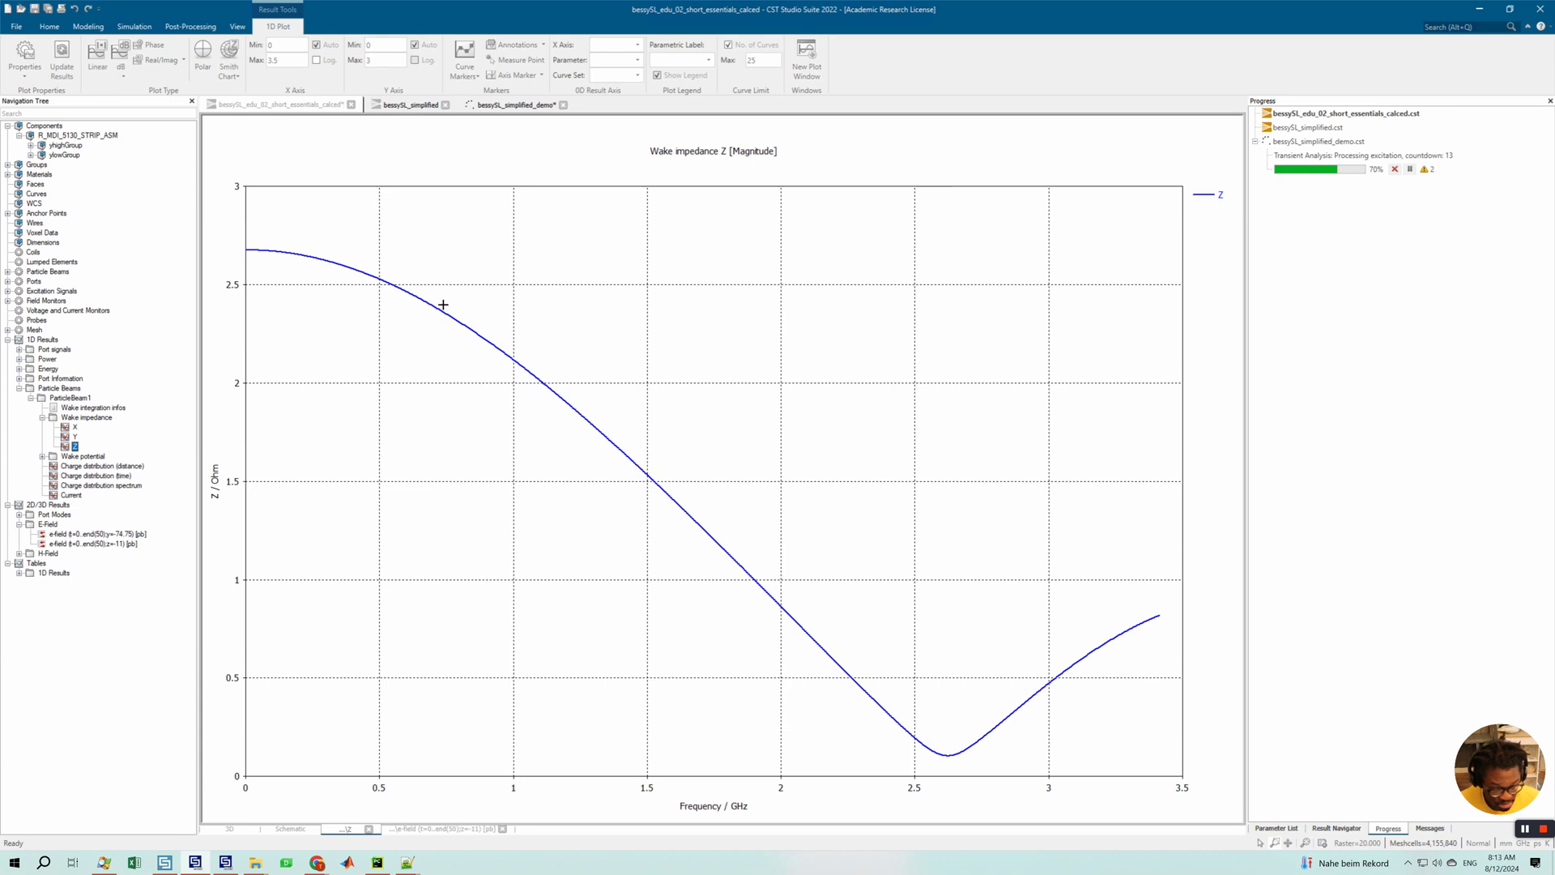
{"action": "right_click", "coordinate": [71, 446]}
{"action": "left_click", "coordinate": [282, 254]}
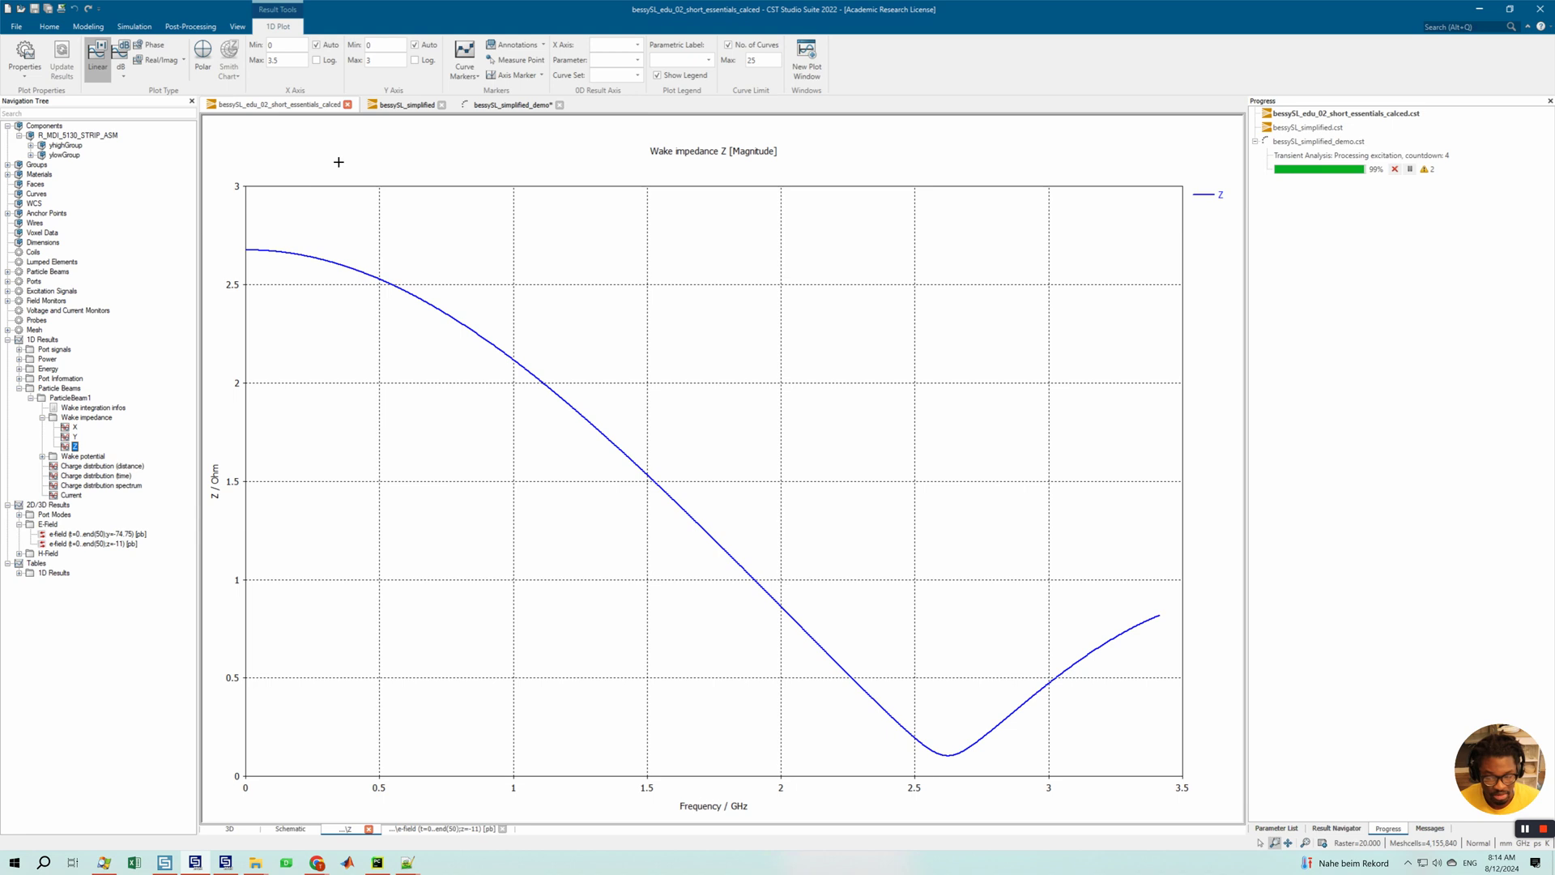
{"action": "left_click", "coordinate": [407, 104]}
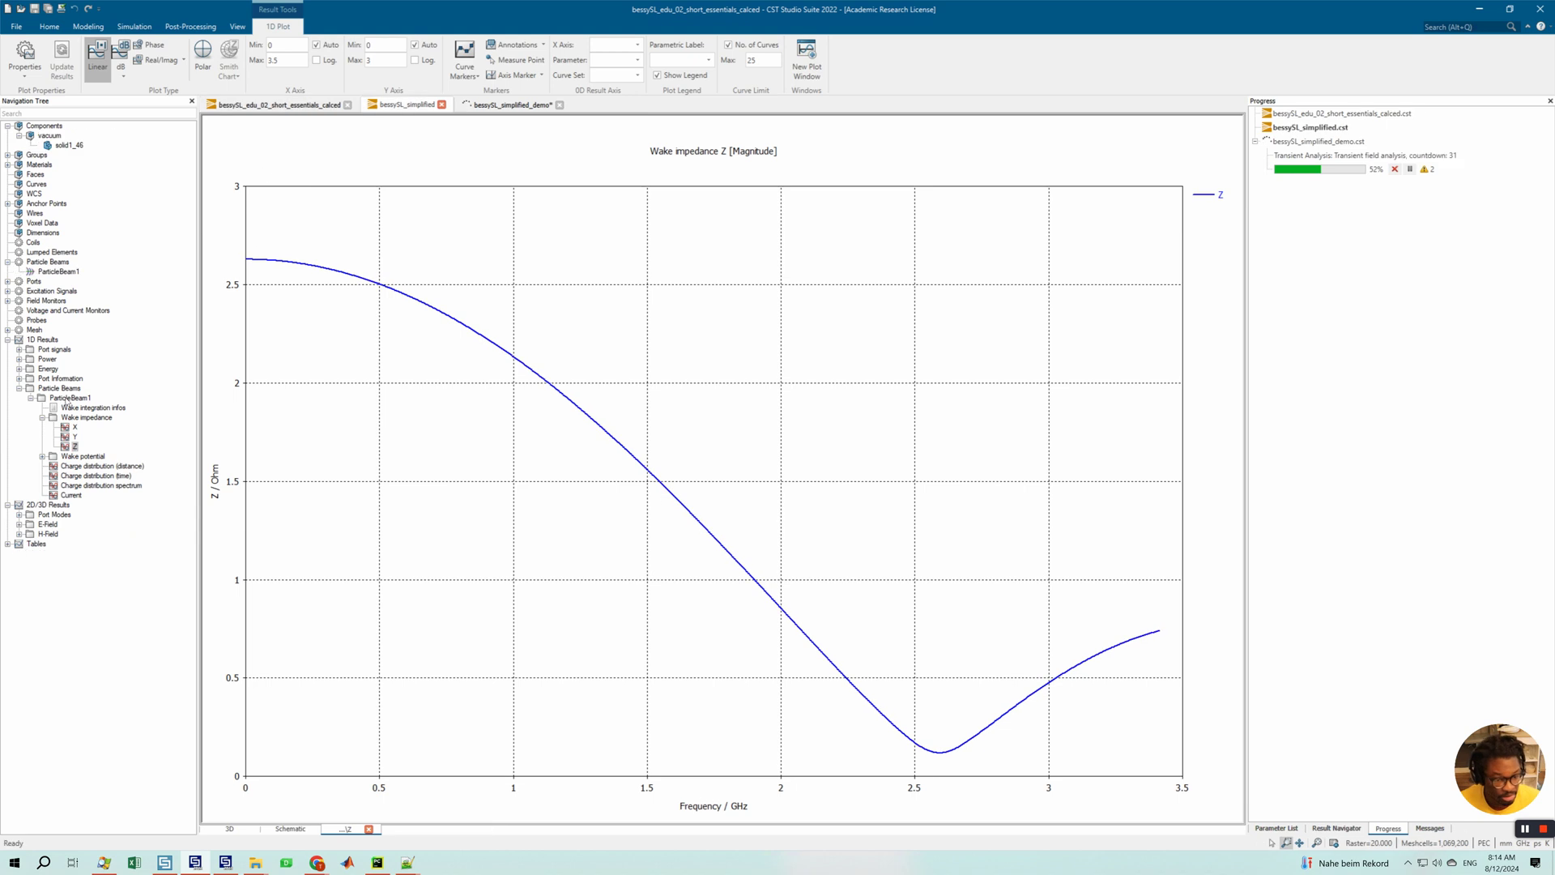
{"action": "left_click", "coordinate": [34, 339]}
{"action": "right_click", "coordinate": [39, 340]}
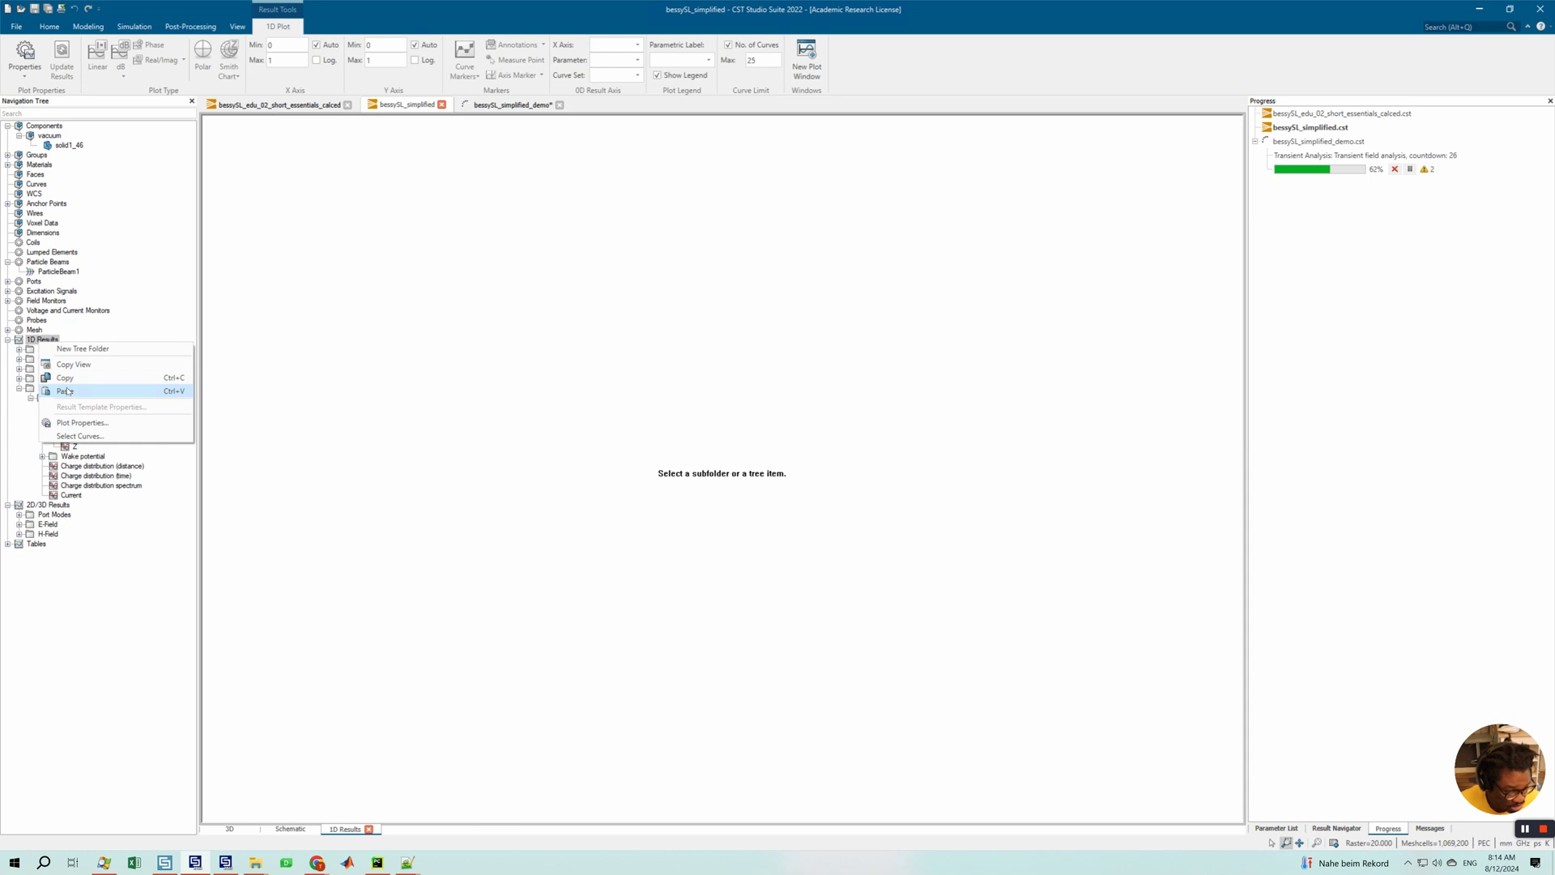
{"action": "left_click", "coordinate": [68, 391]}
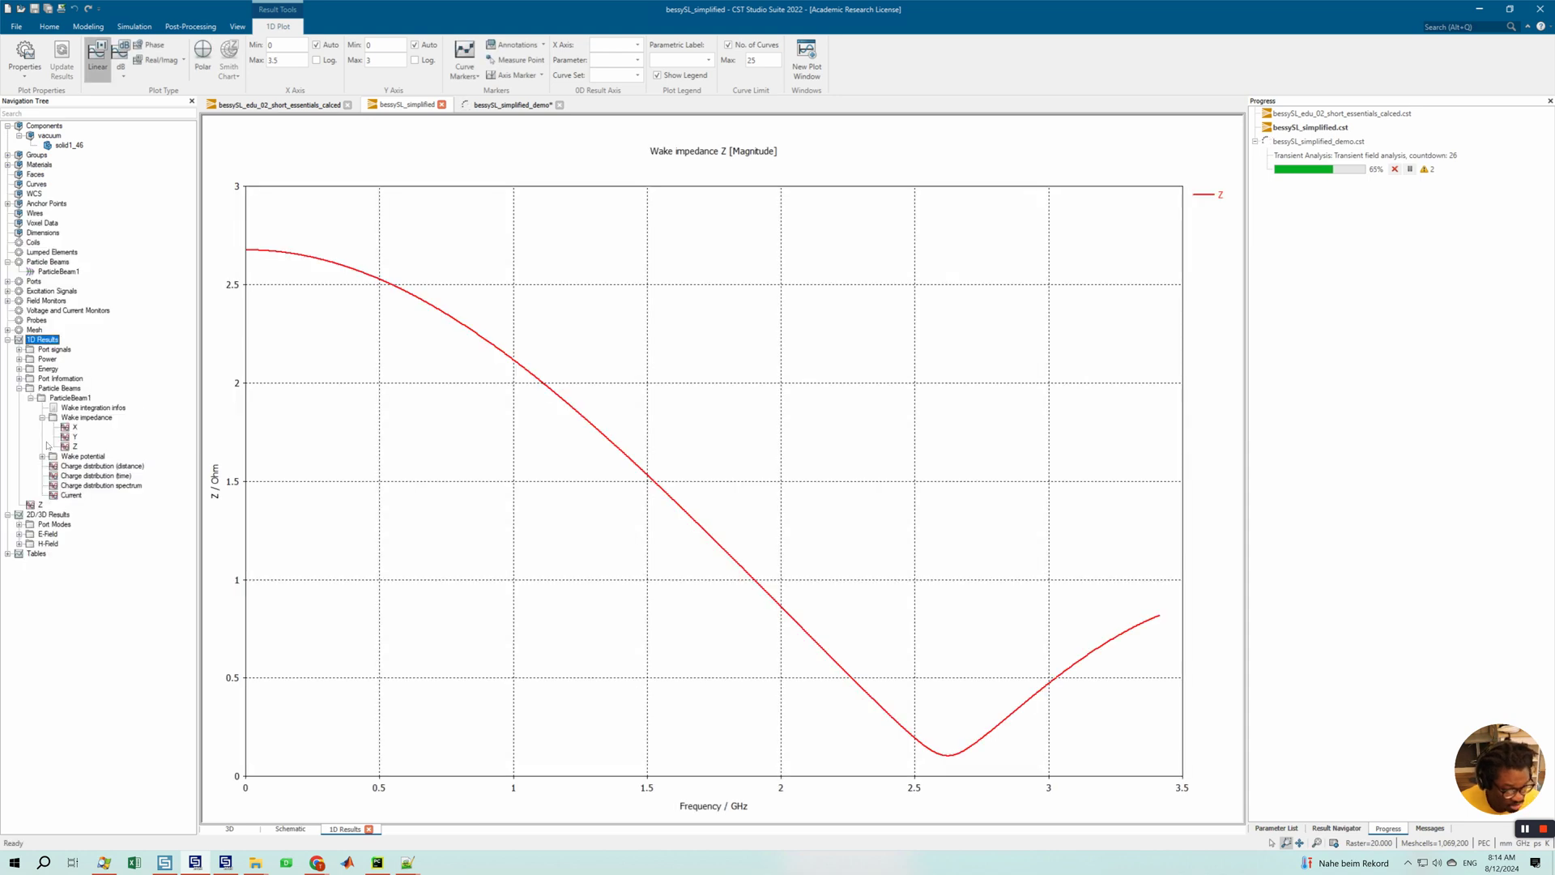
- Rename the pasted Z curve in the 1D Results as Z_full
{"action": "left_click", "coordinate": [39, 506]}
{"action": "left_click", "coordinate": [41, 504]}
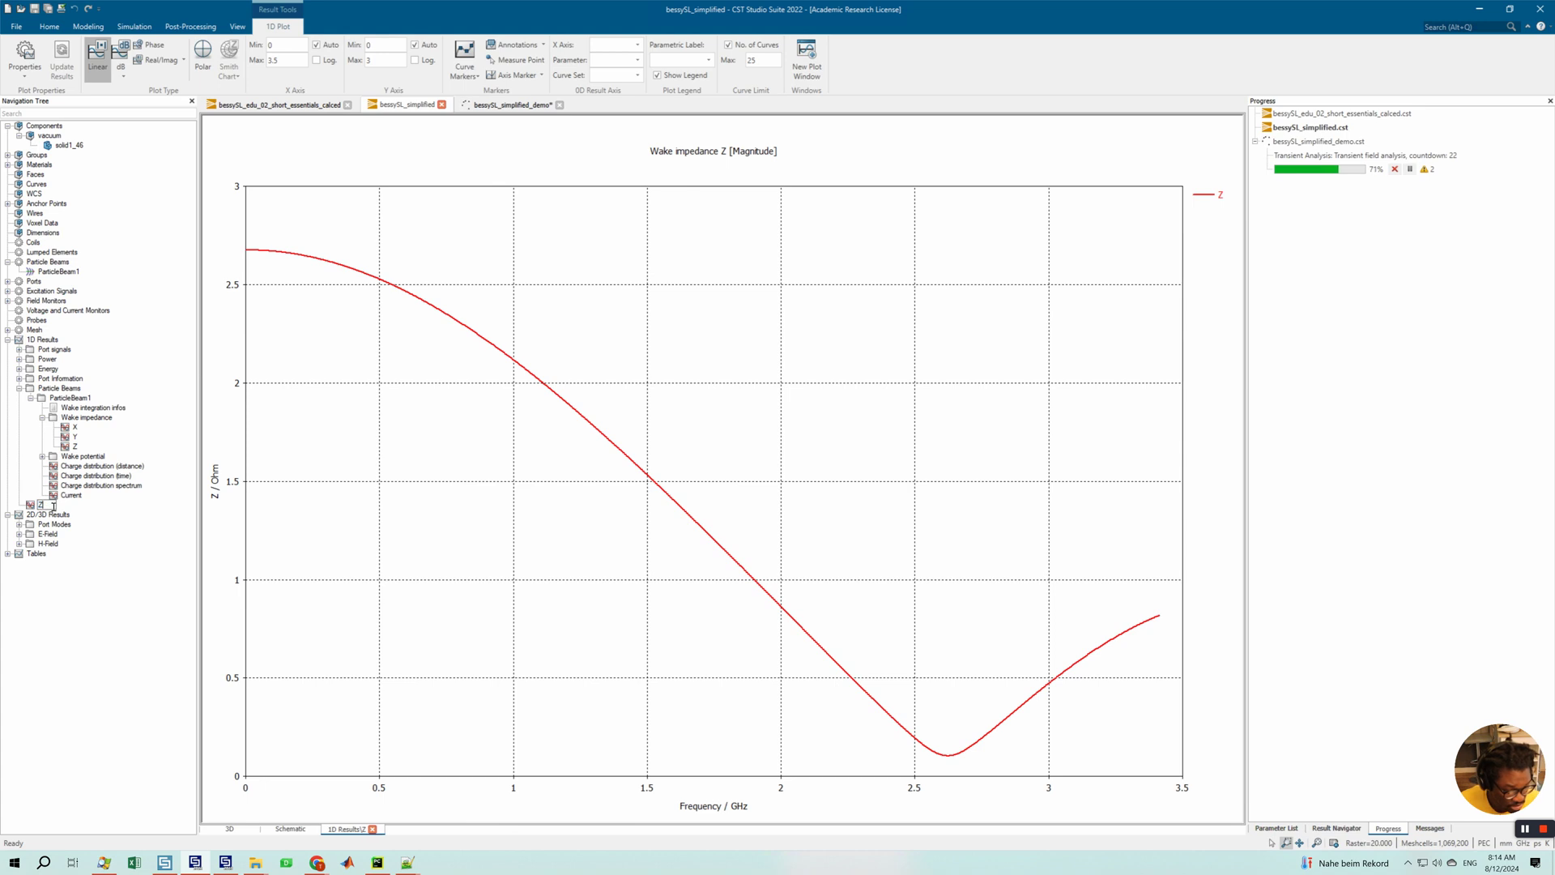
{"action": "type", "text": "_full"}
{"action": "key", "text": "Return"}
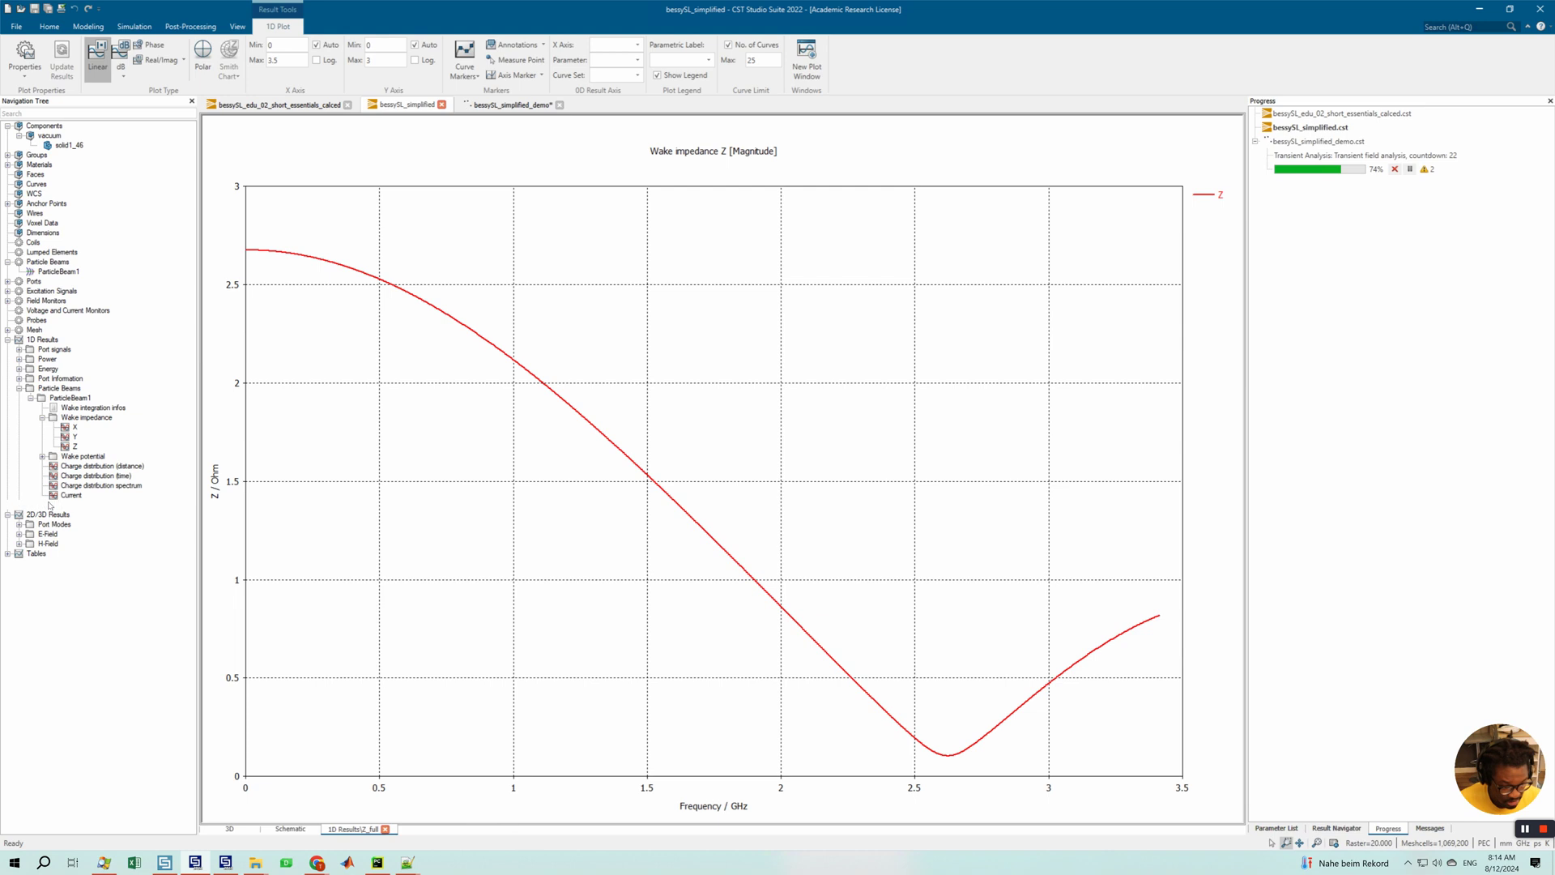
- Copy the Z wake impedance curve of bessySL_simplified's own ParticleBeam1 directly into its 1D Results and display the copy
{"action": "left_click", "coordinate": [74, 447]}
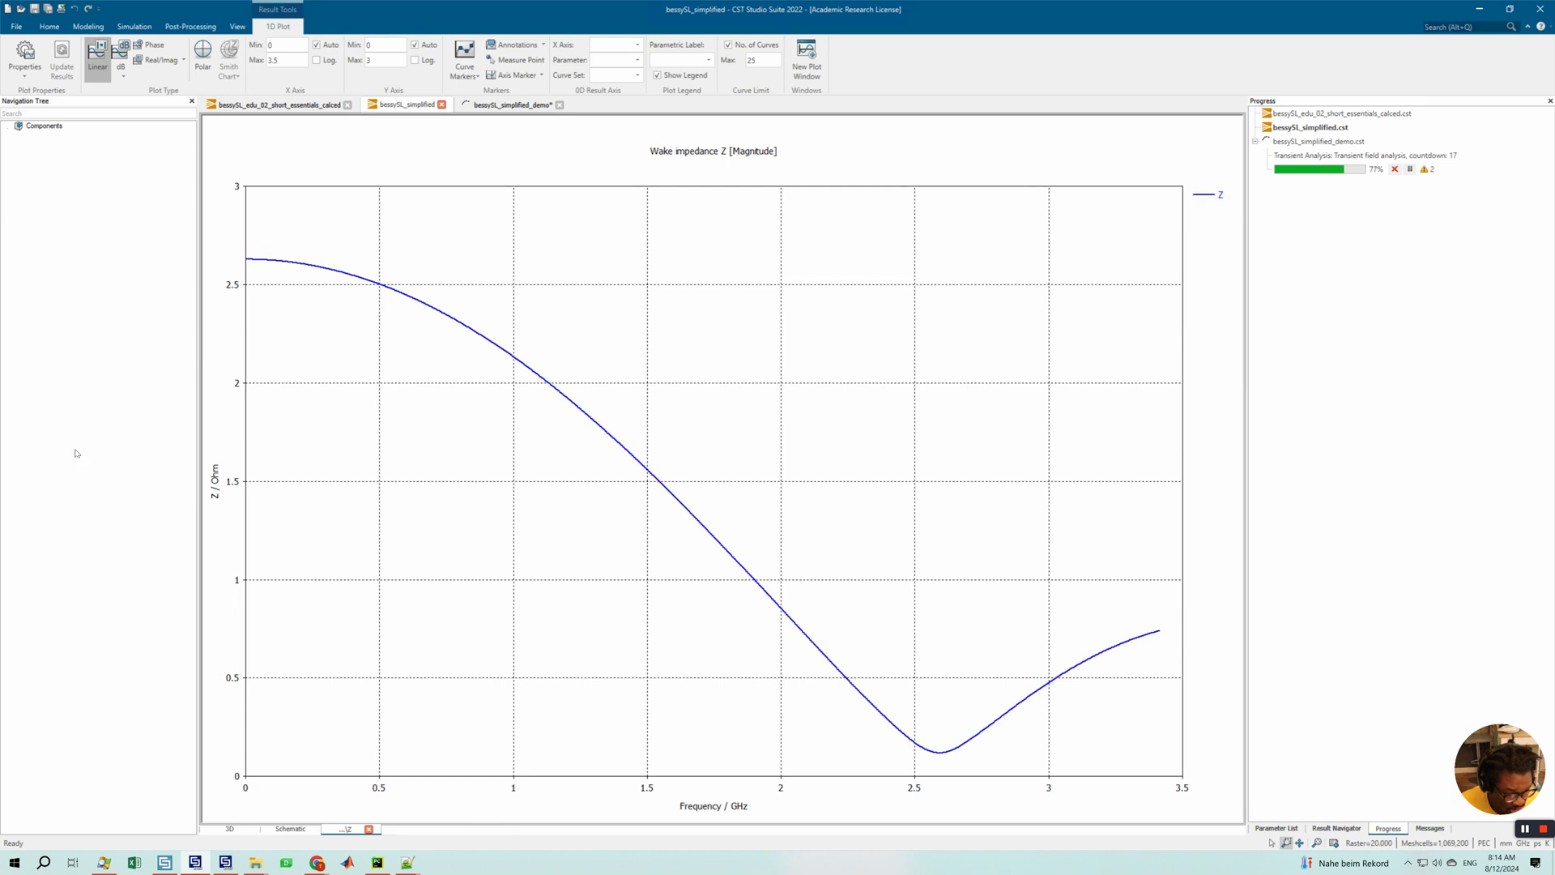
{"action": "right_click", "coordinate": [75, 446]}
{"action": "left_click", "coordinate": [101, 467]}
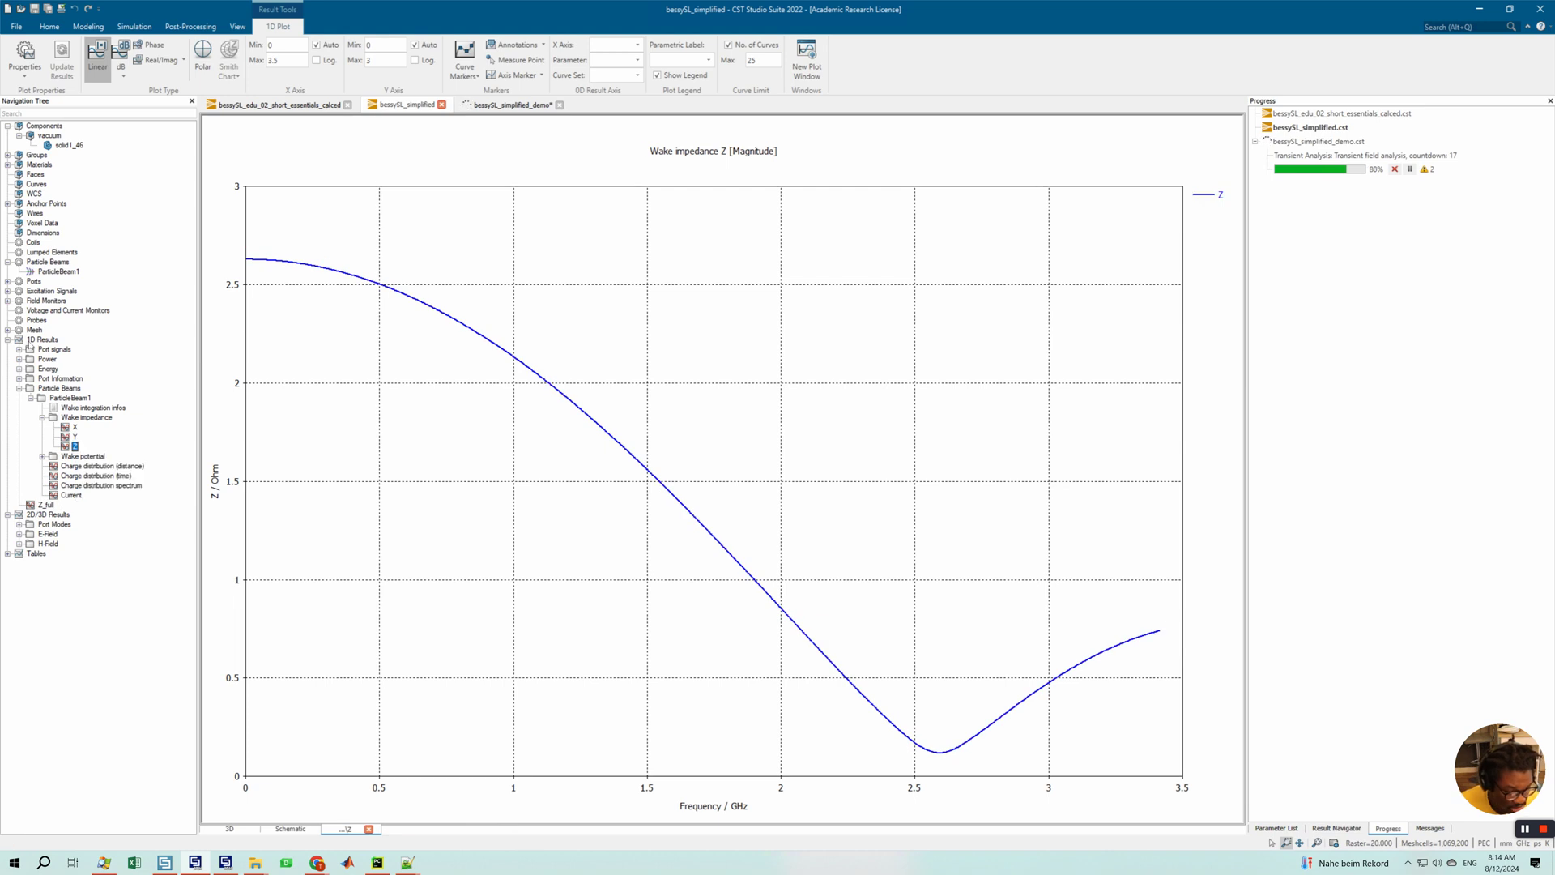
{"action": "left_click", "coordinate": [32, 340]}
{"action": "right_click", "coordinate": [30, 341]}
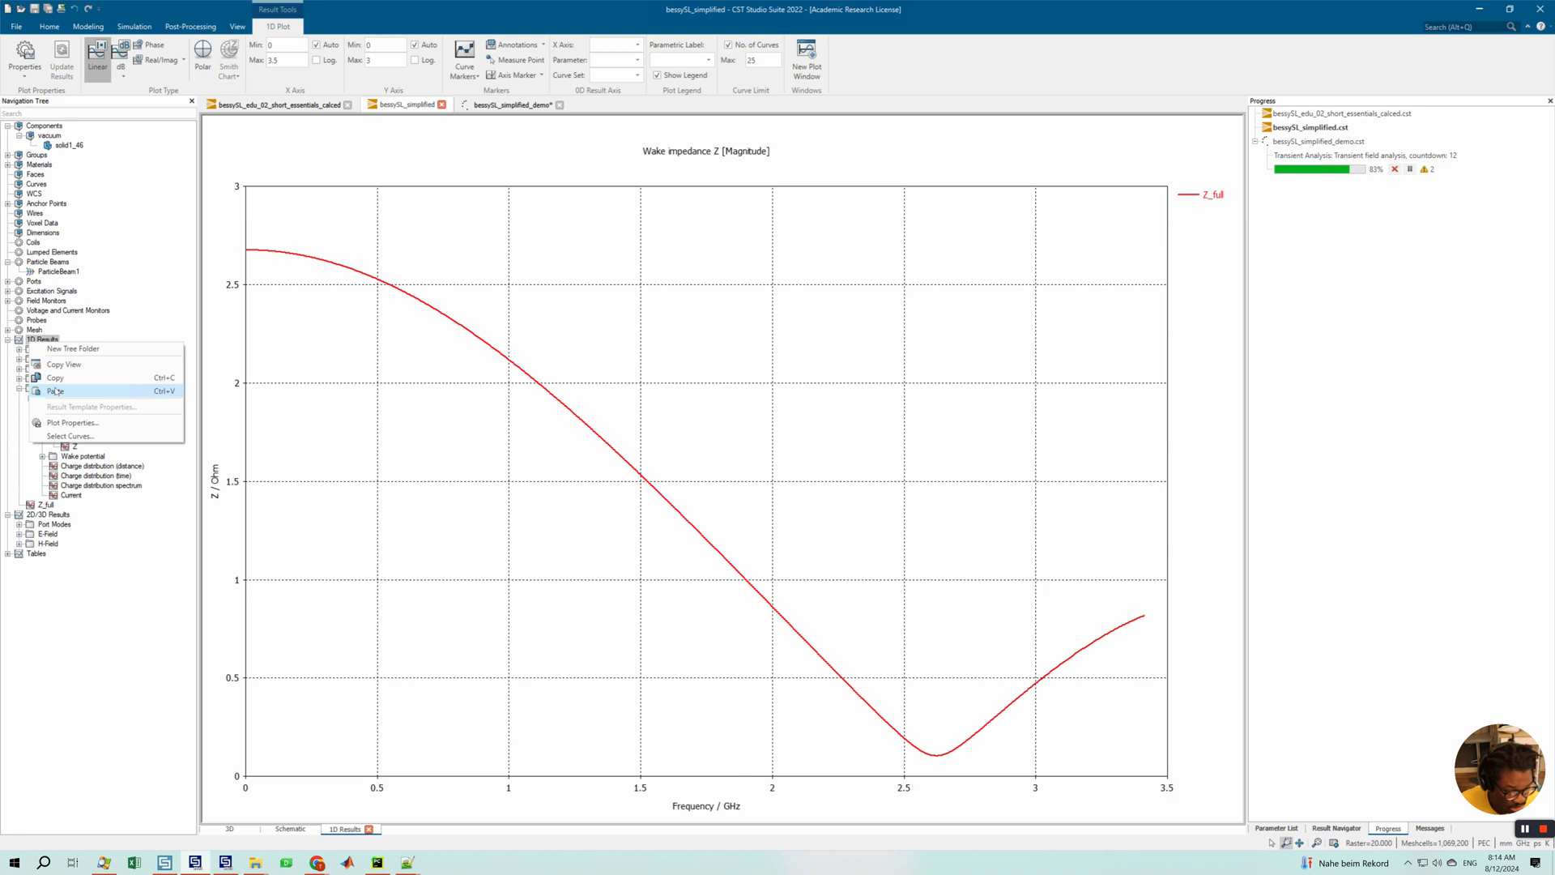
{"action": "left_click", "coordinate": [55, 391]}
{"action": "left_click", "coordinate": [41, 505]}
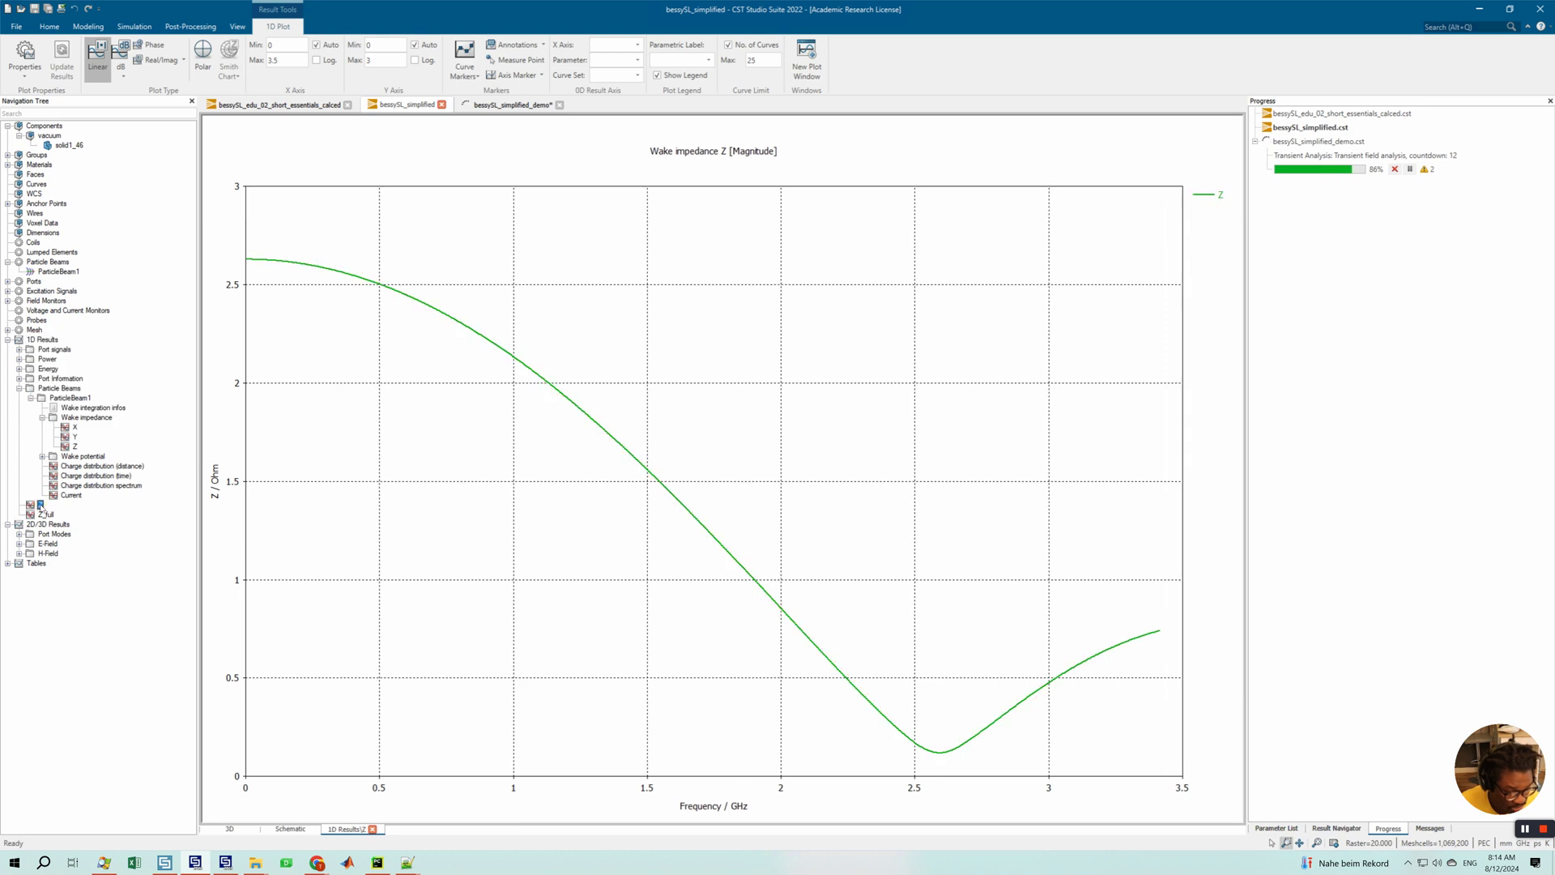
- Rename the copied simplified-model Z curve in the 1D Results as Z_simplified and plot it together with Z_full
{"action": "left_click", "coordinate": [41, 506]}
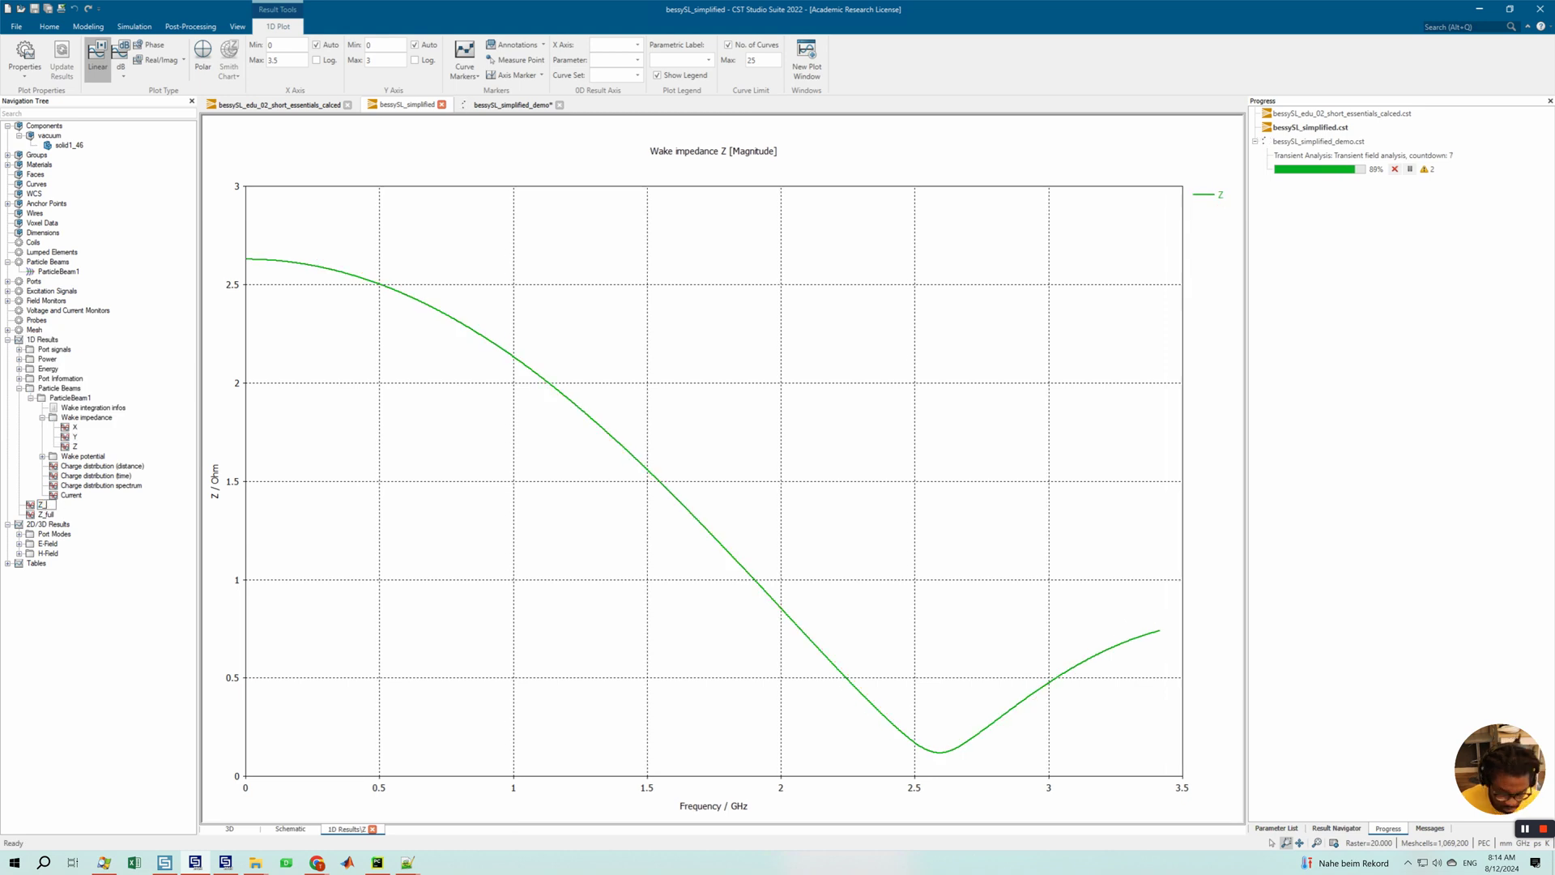
{"action": "type", "text": "Z_simplified"}
{"action": "key", "text": "Return"}
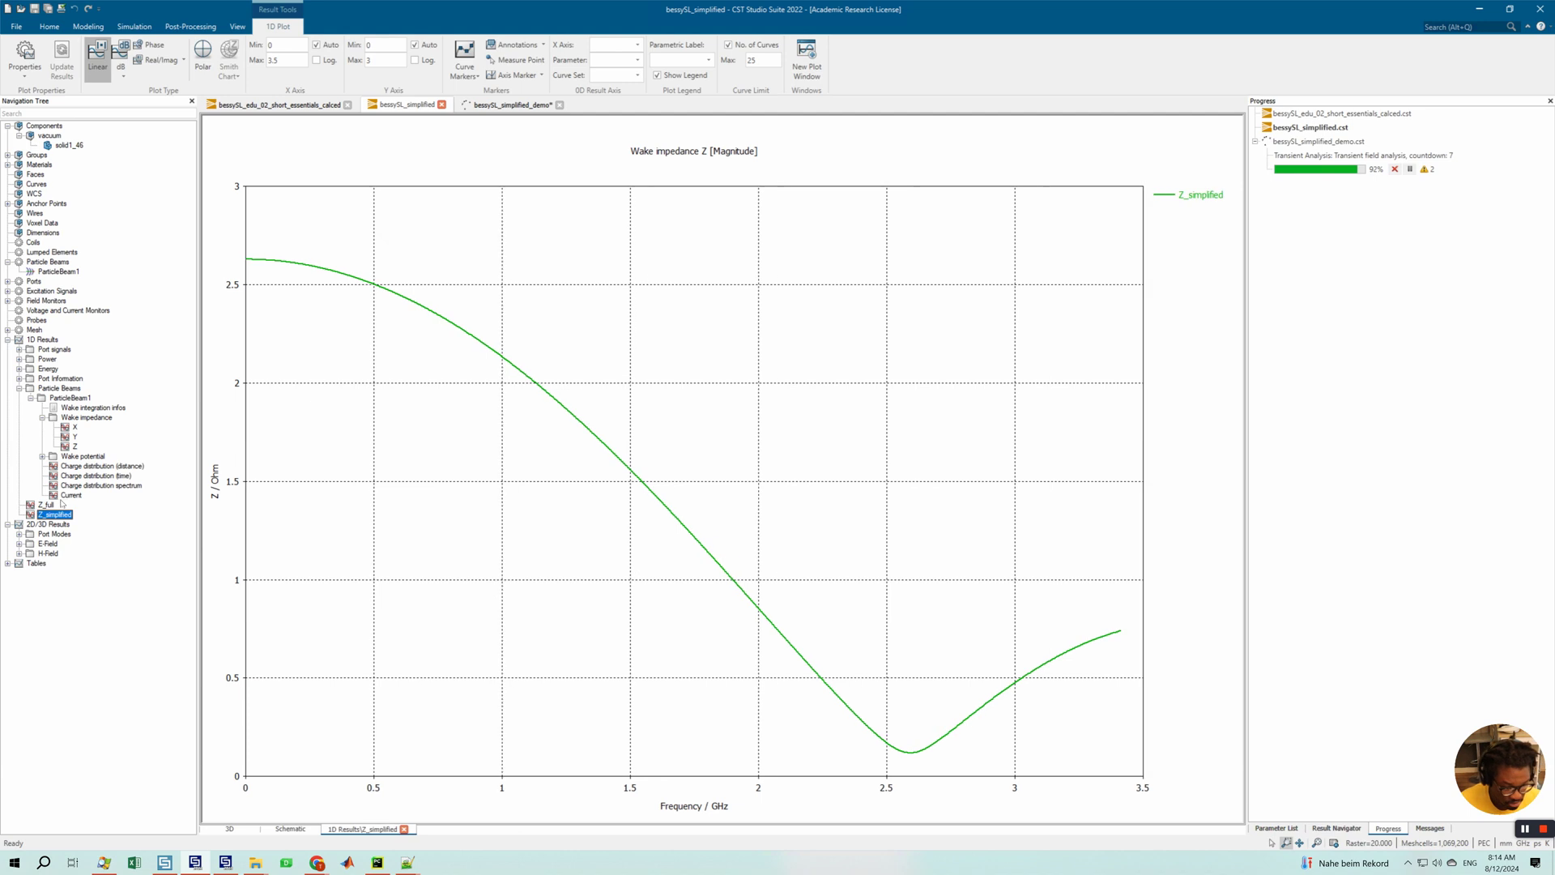
{"action": "left_click", "coordinate": [45, 505], "text": "ctrl"}
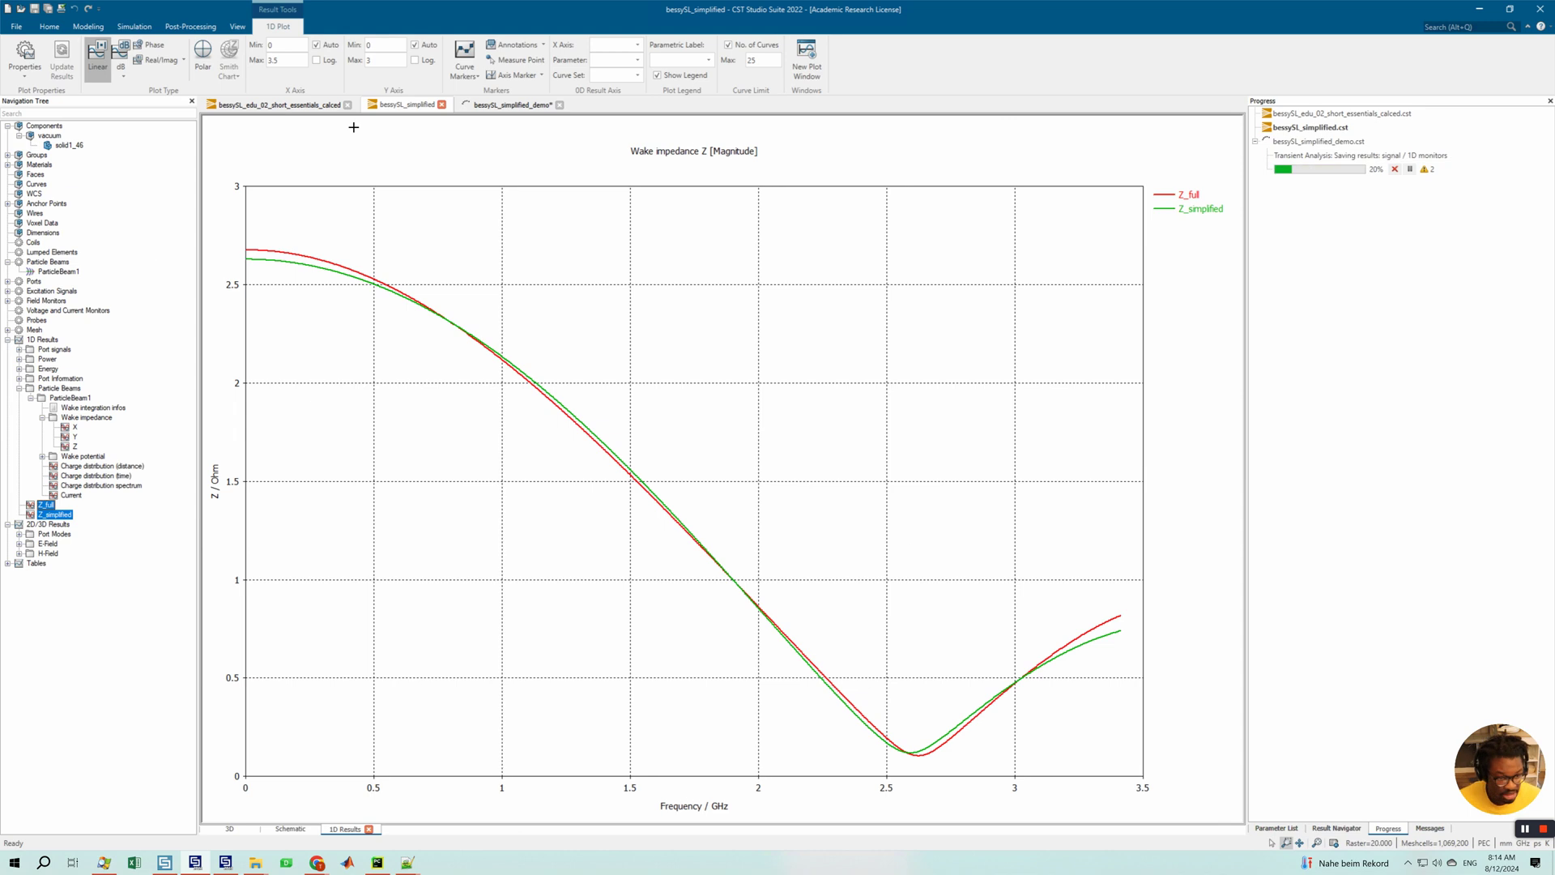
- Copy the X and Y wake impedance curves of bessySL_edu_02_short_essentials_calced into the 1D Results of bessySL_simplified
{"action": "left_click", "coordinate": [305, 105]}
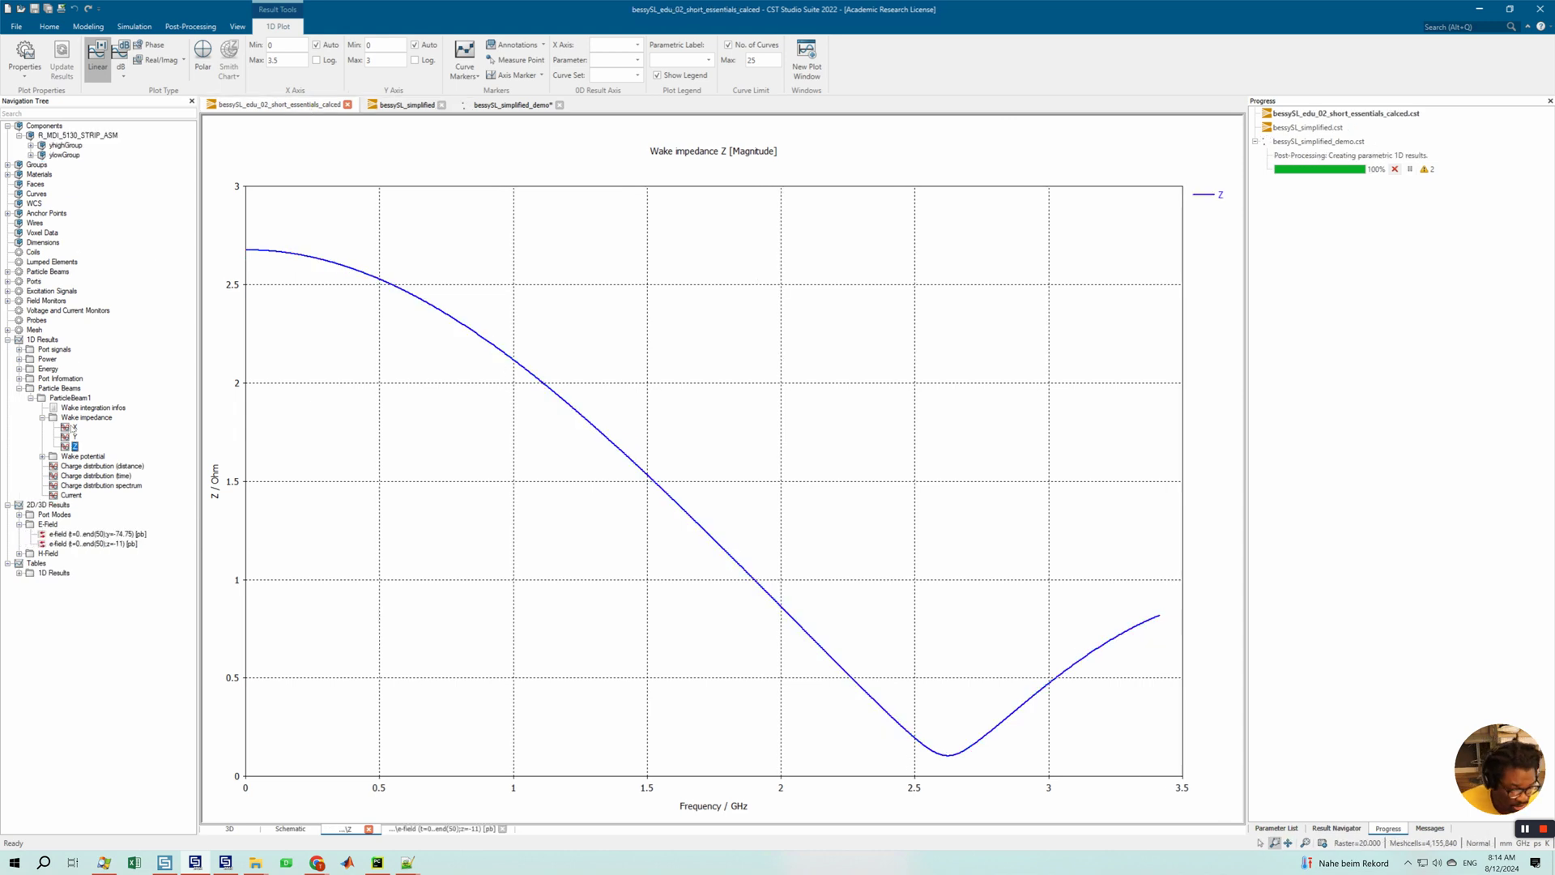
{"action": "left_click", "coordinate": [75, 427]}
{"action": "left_click", "coordinate": [75, 437], "text": "ctrl"}
{"action": "right_click", "coordinate": [76, 438]}
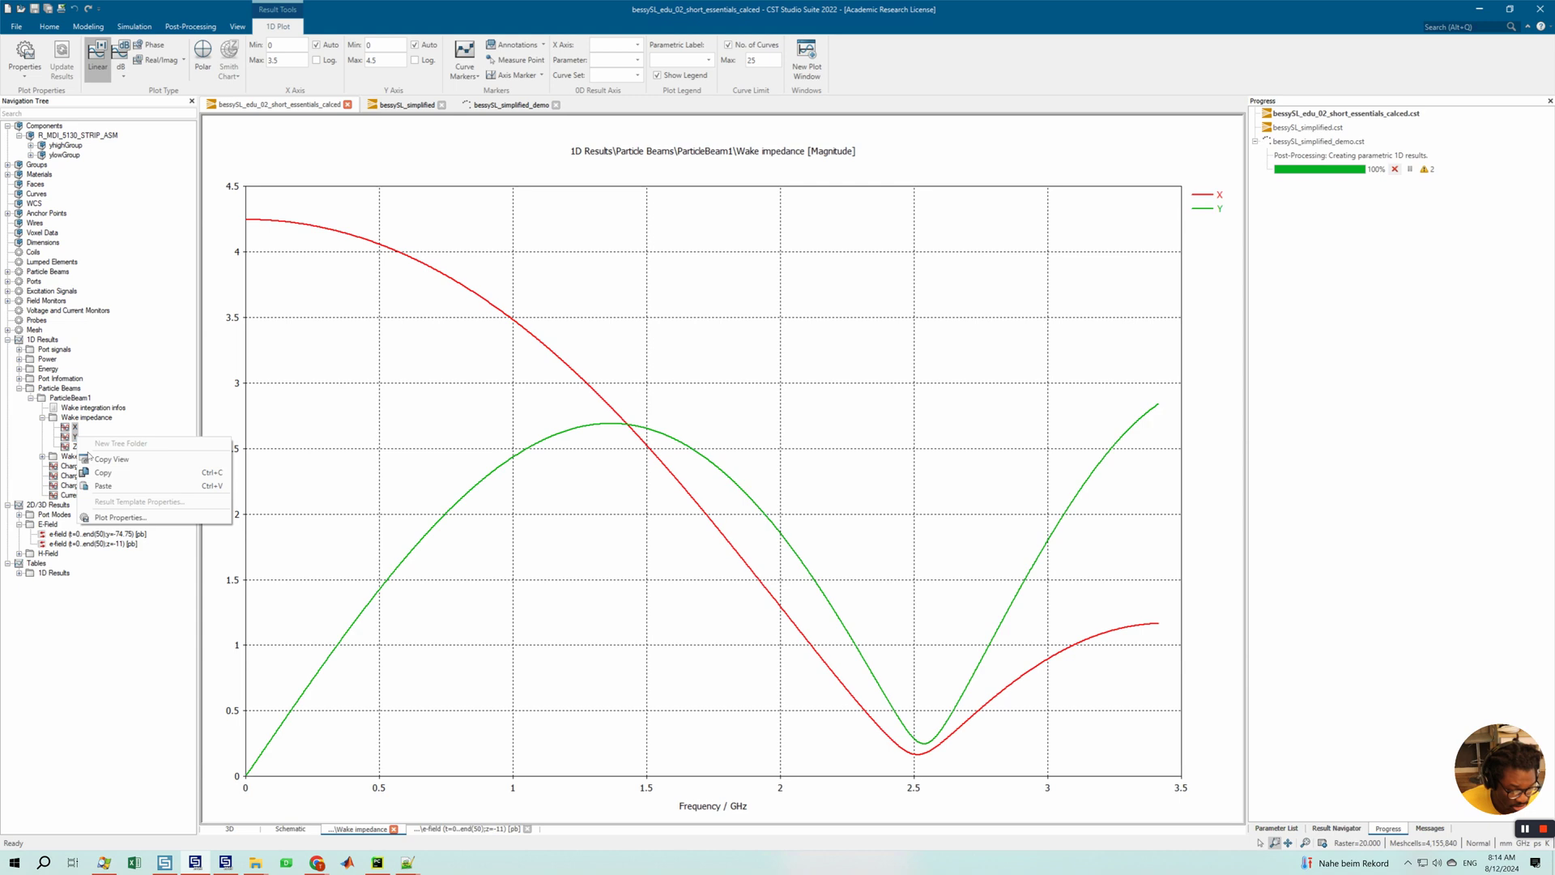
{"action": "left_click", "coordinate": [103, 473]}
{"action": "left_click", "coordinate": [403, 106]}
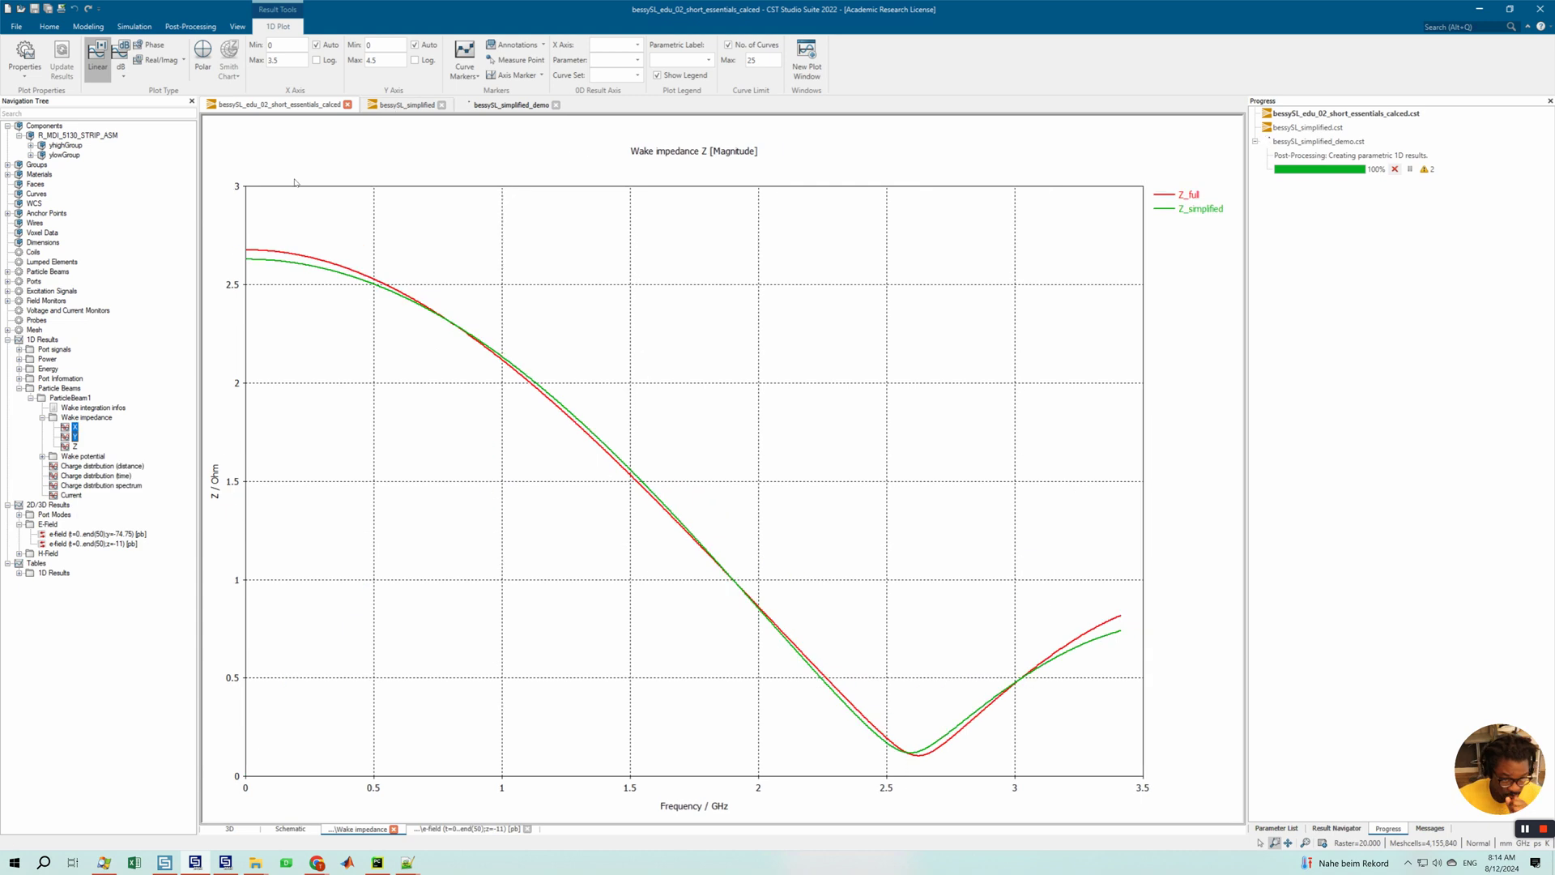
{"action": "right_click", "coordinate": [44, 341]}
{"action": "left_click", "coordinate": [69, 393]}
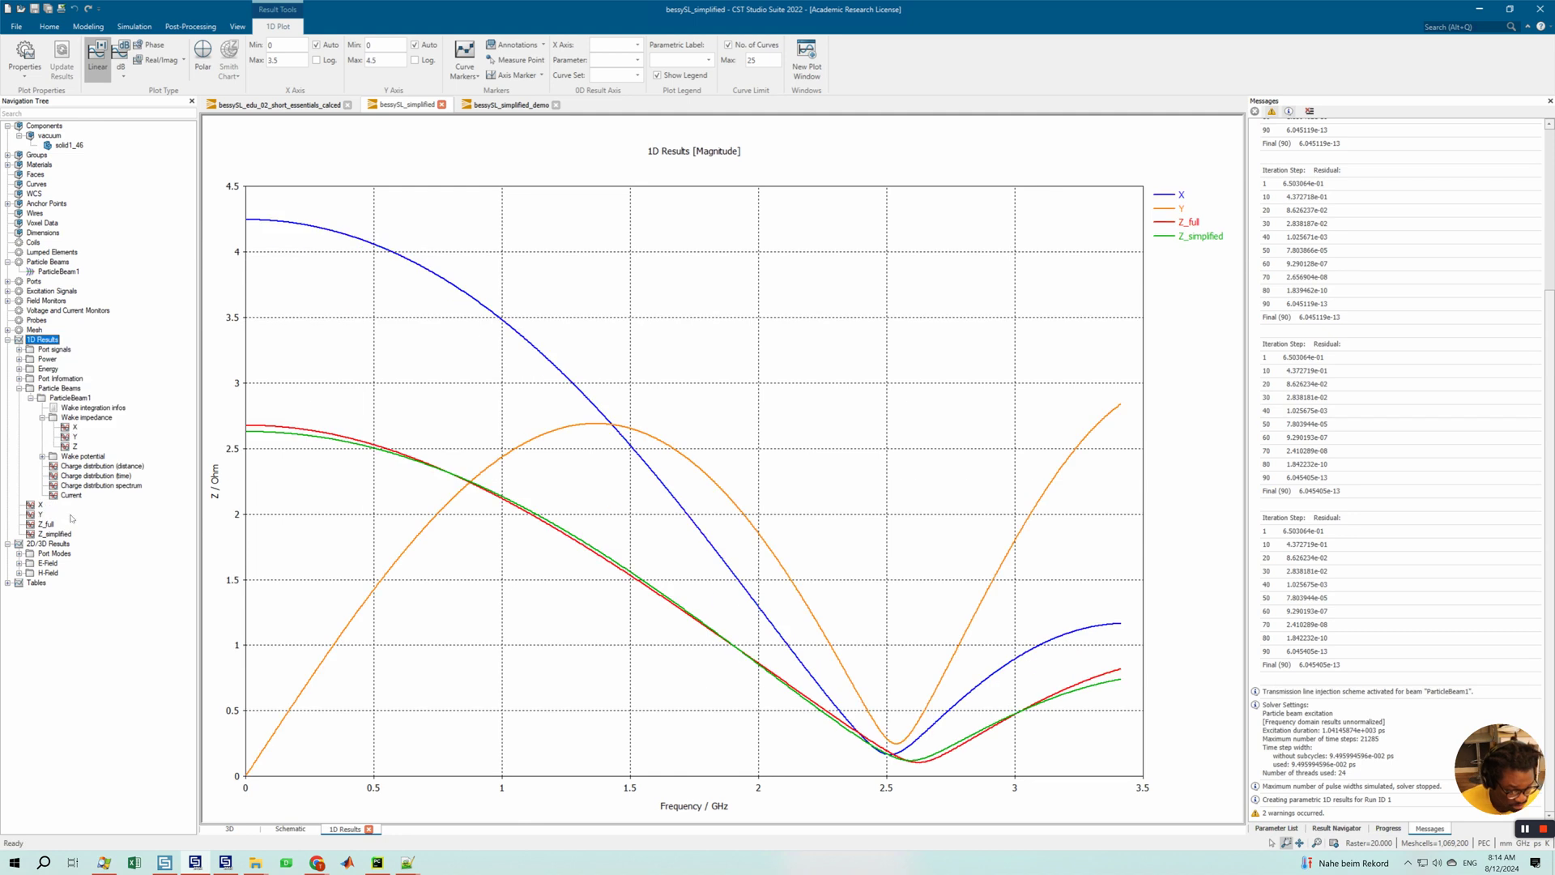
- Copy the X and Y wake impedance curves of bessySL_simplified's own ParticleBeam1
{"action": "left_click", "coordinate": [73, 426]}
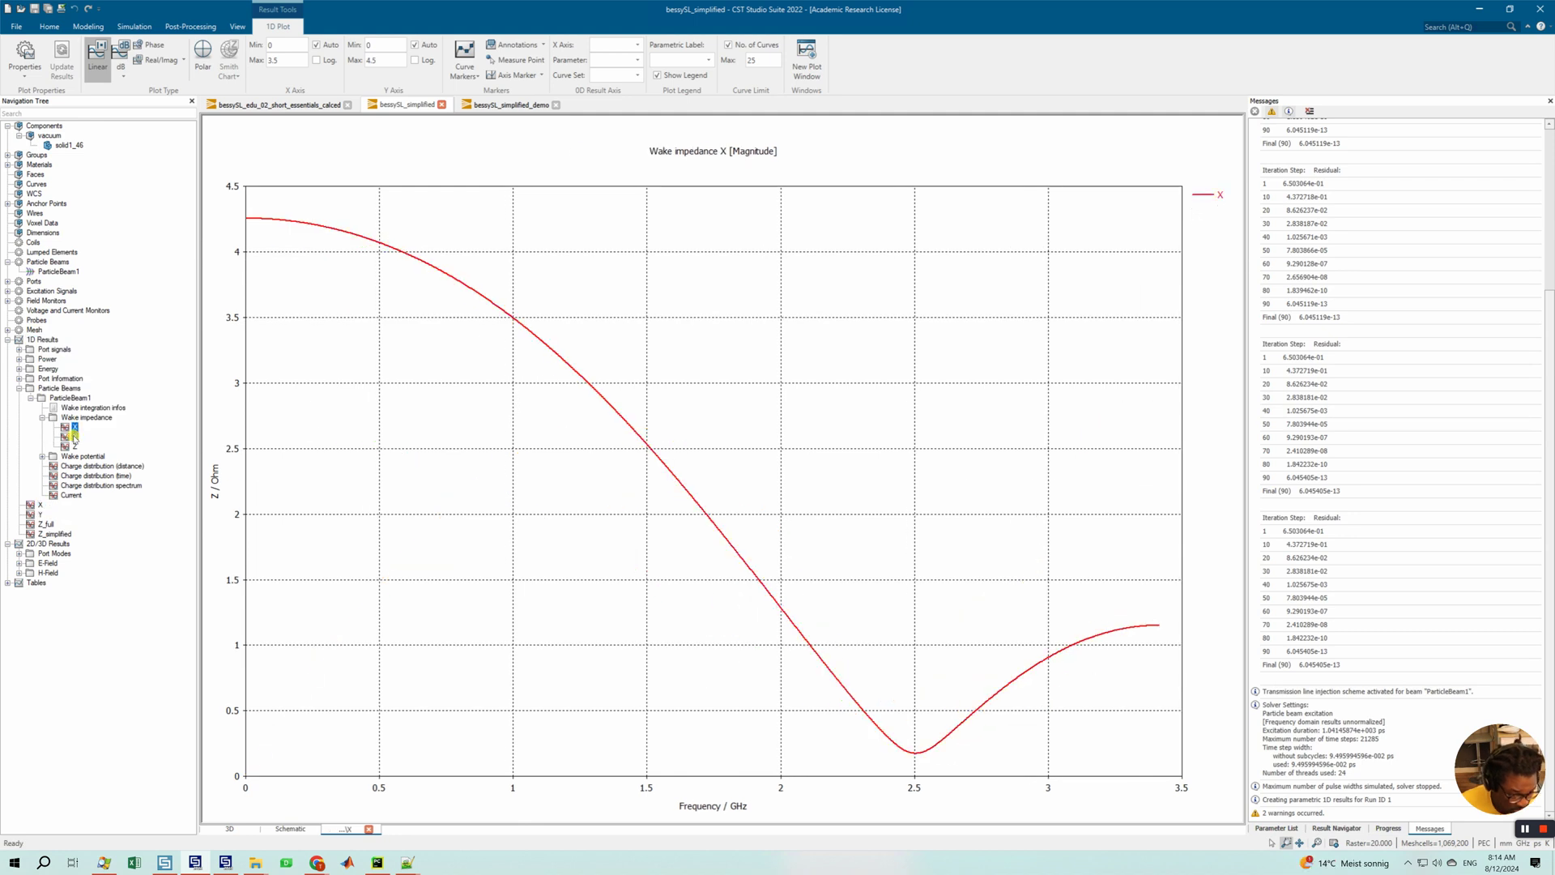
{"action": "left_click", "coordinate": [75, 436], "text": "ctrl"}
{"action": "right_click", "coordinate": [74, 438]}
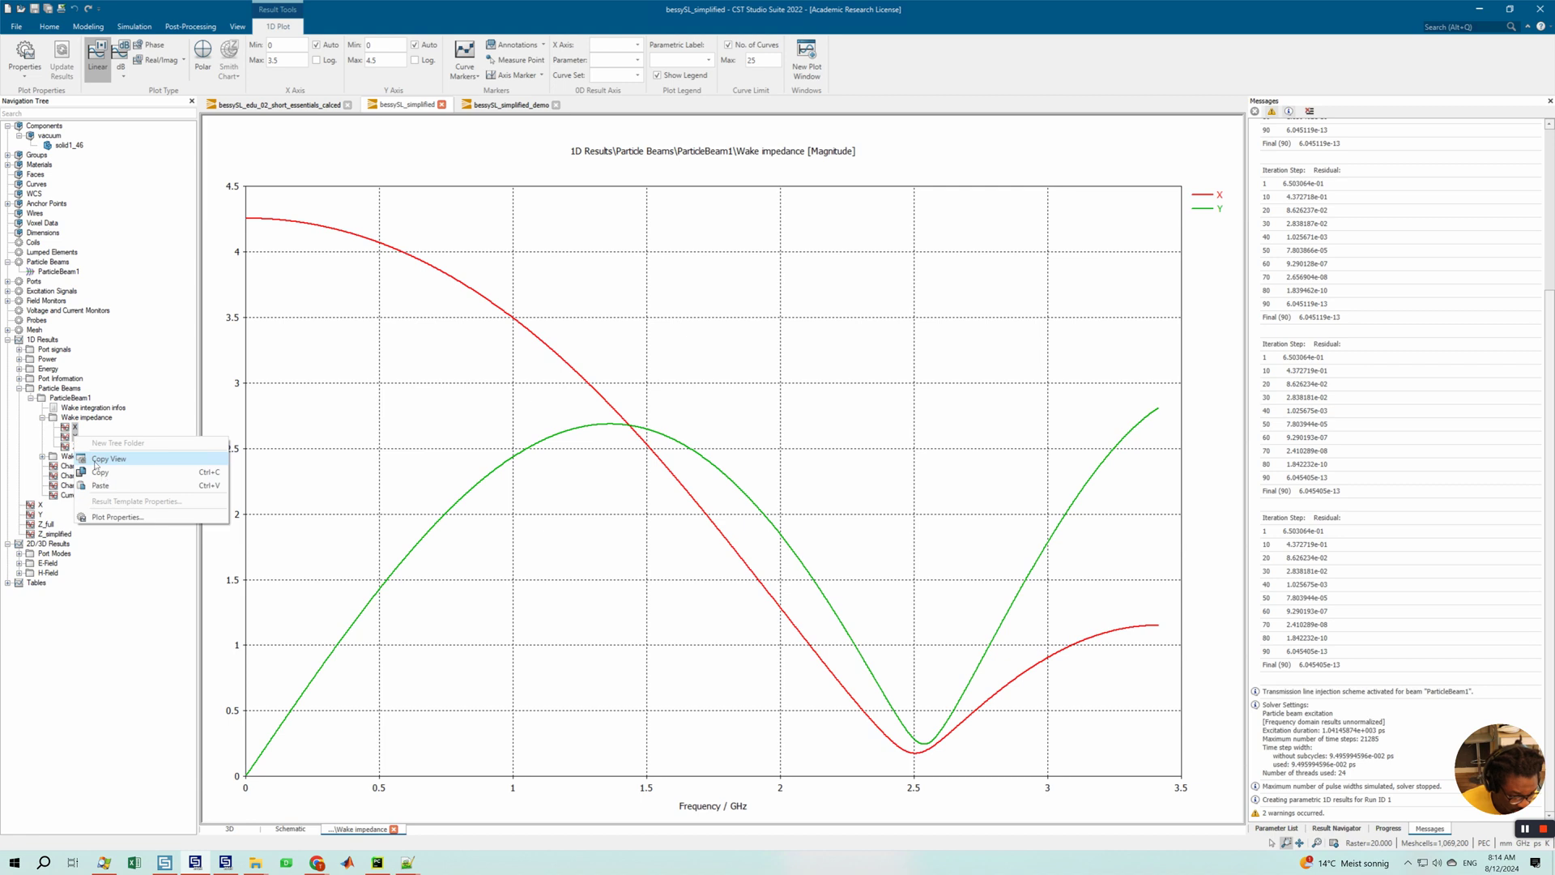
{"action": "left_click", "coordinate": [63, 409]}
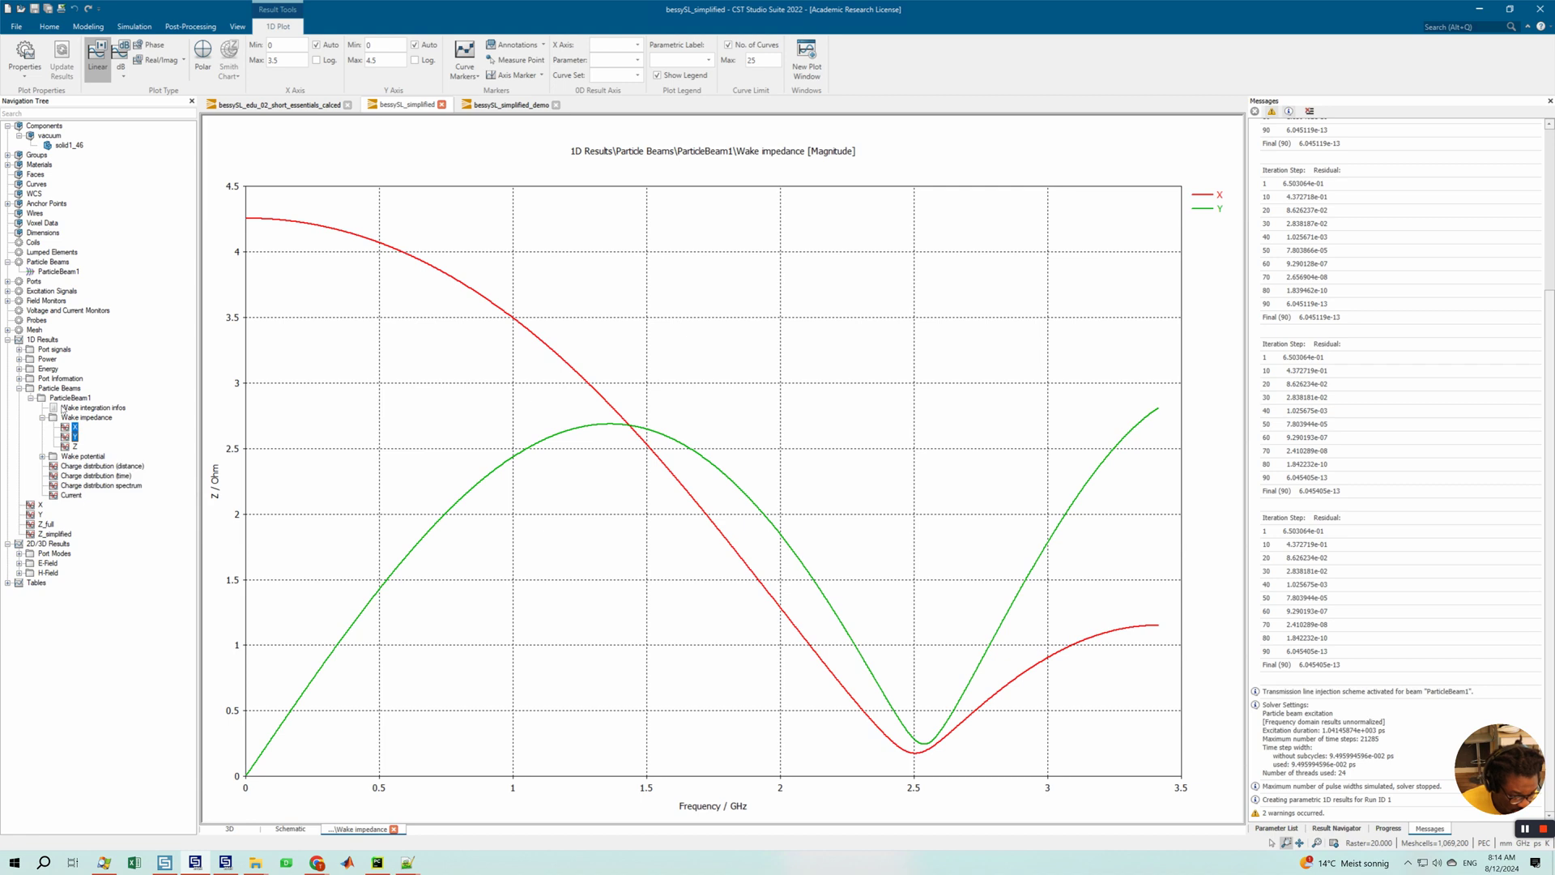
{"action": "left_click", "coordinate": [31, 340]}
{"action": "right_click", "coordinate": [39, 342]}
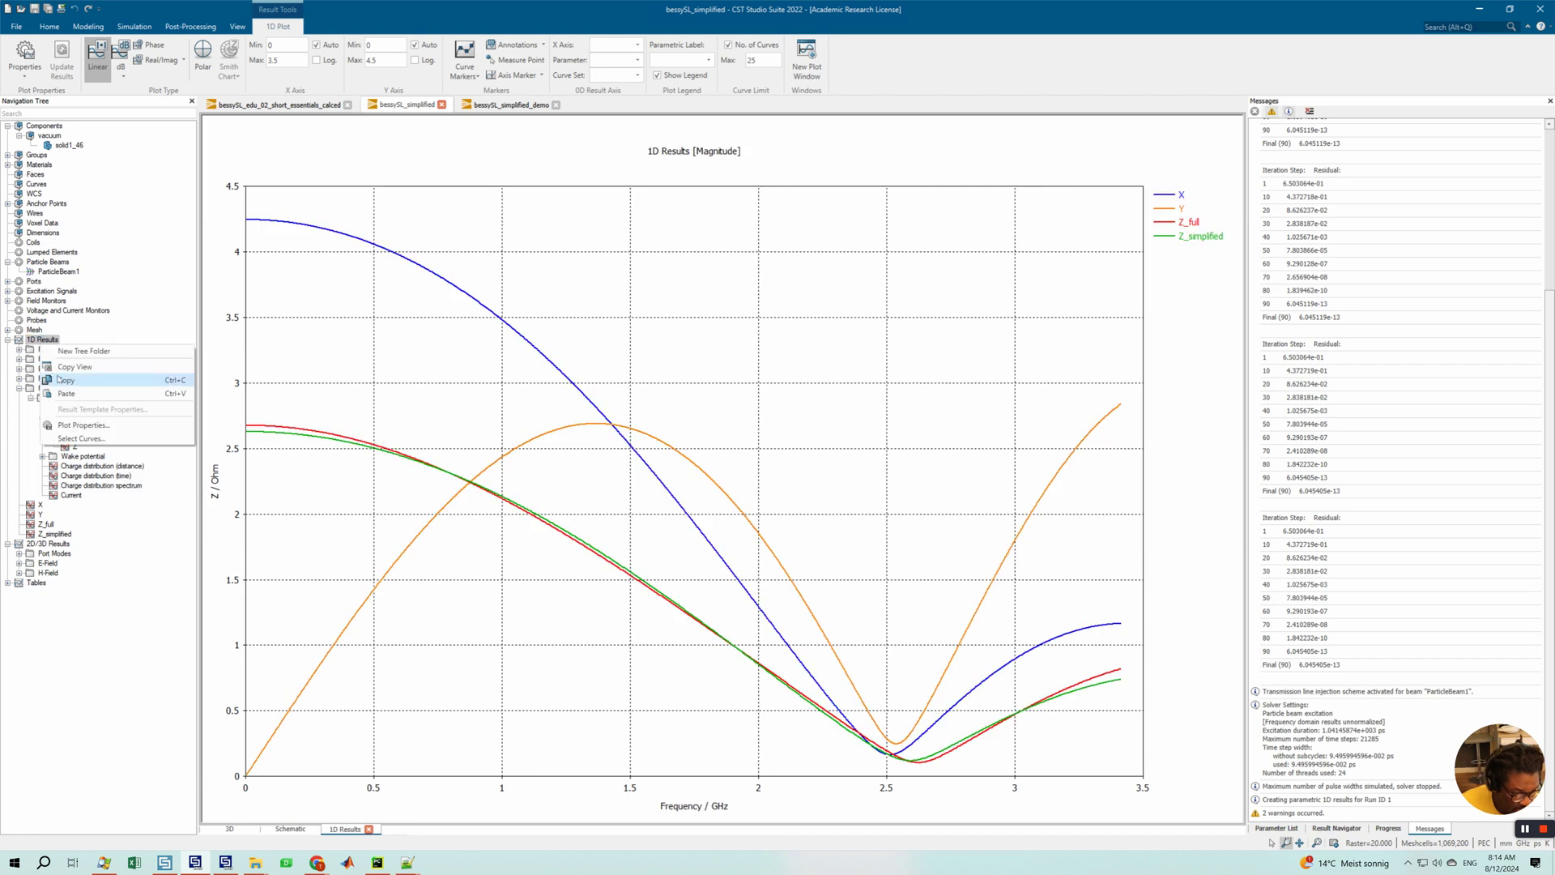
- Rename the full model's X and Y curves in the 1D Results as X_full and Y_ful
{"action": "left_click", "coordinate": [41, 510]}
{"action": "left_click", "coordinate": [41, 505]}
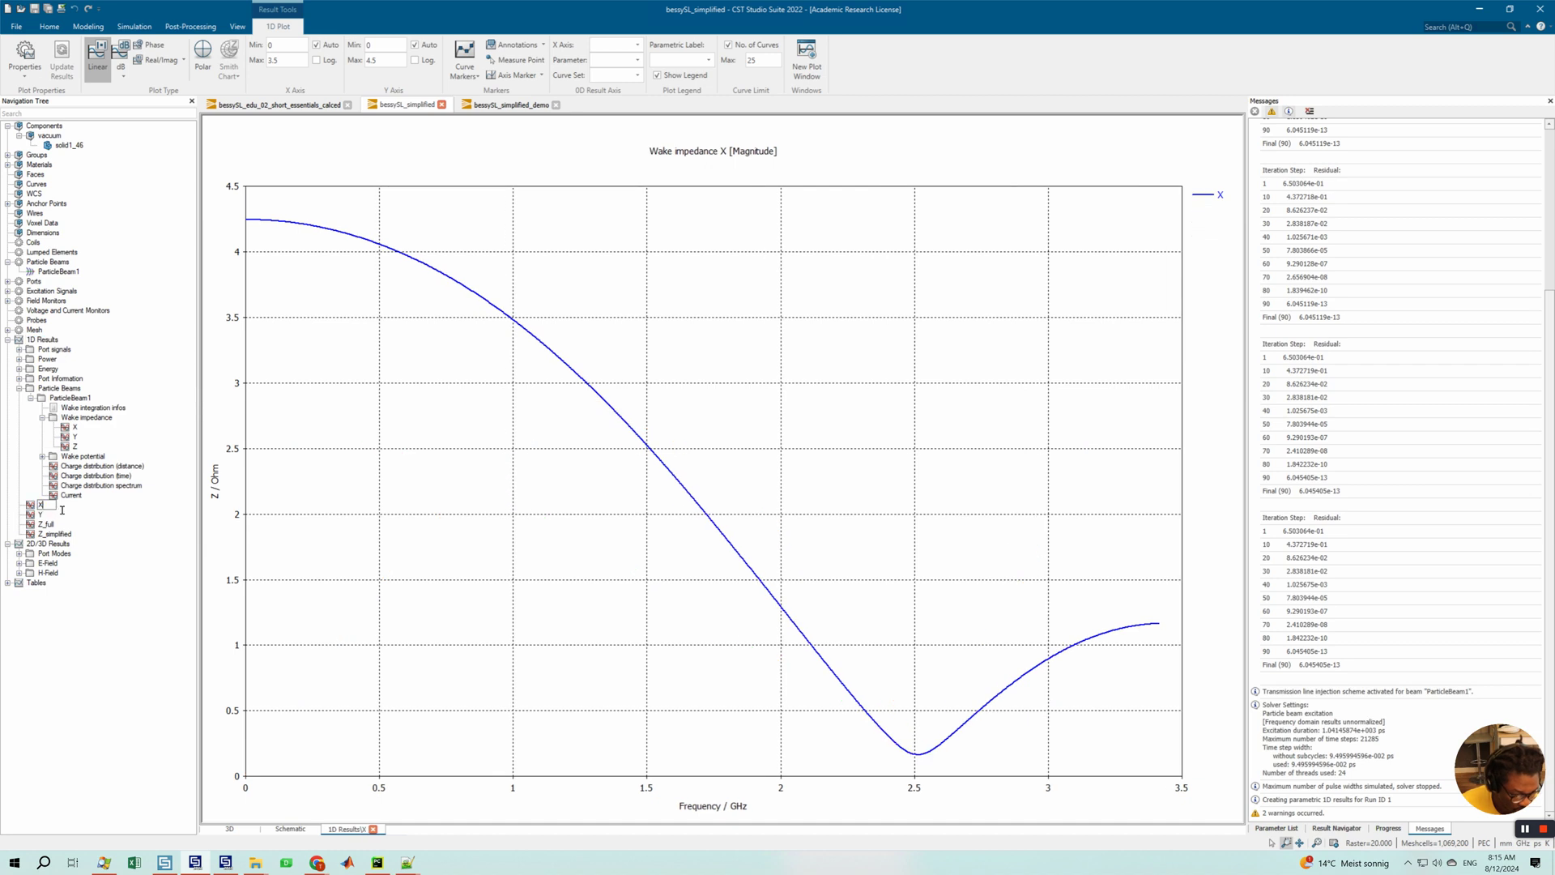
{"action": "type", "text": "_full"}
{"action": "key", "text": "Return"}
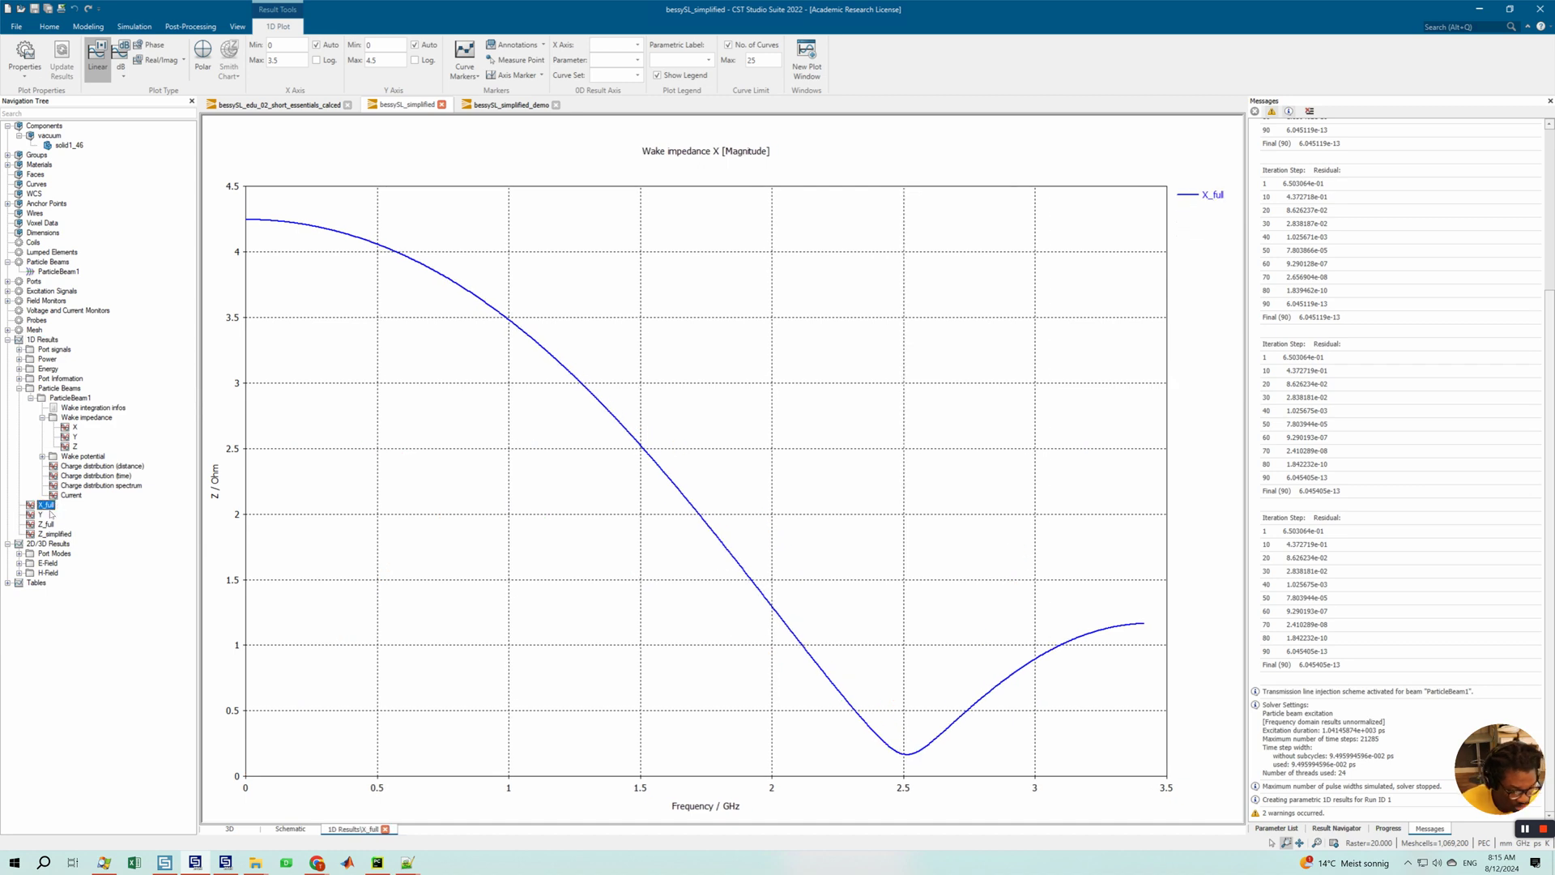
{"action": "left_click", "coordinate": [41, 514]}
{"action": "left_click", "coordinate": [45, 515]}
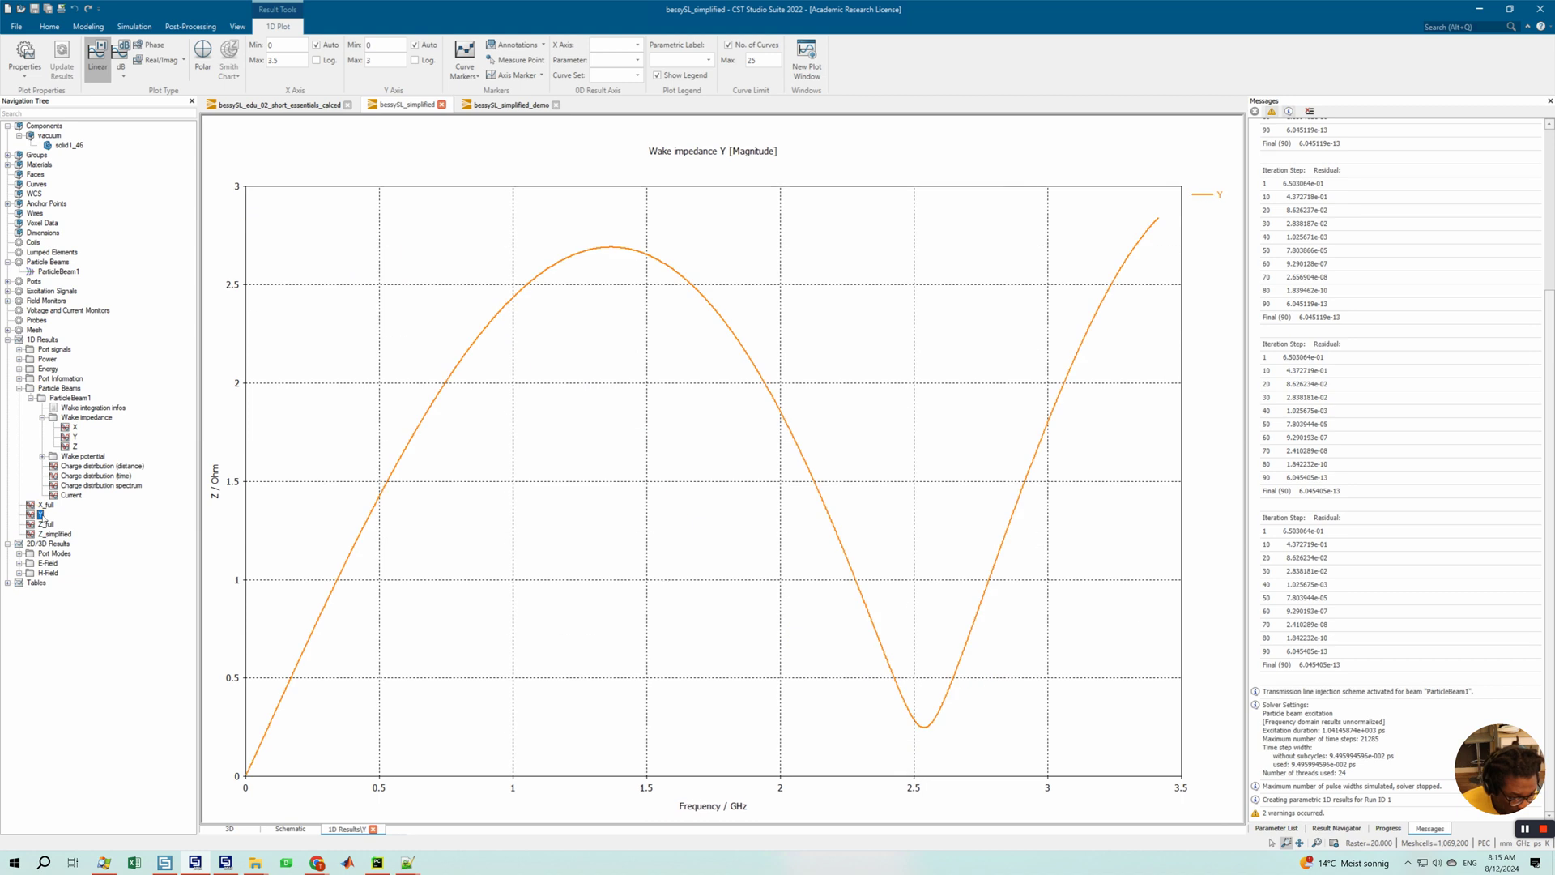
{"action": "type", "text": "_ful"}
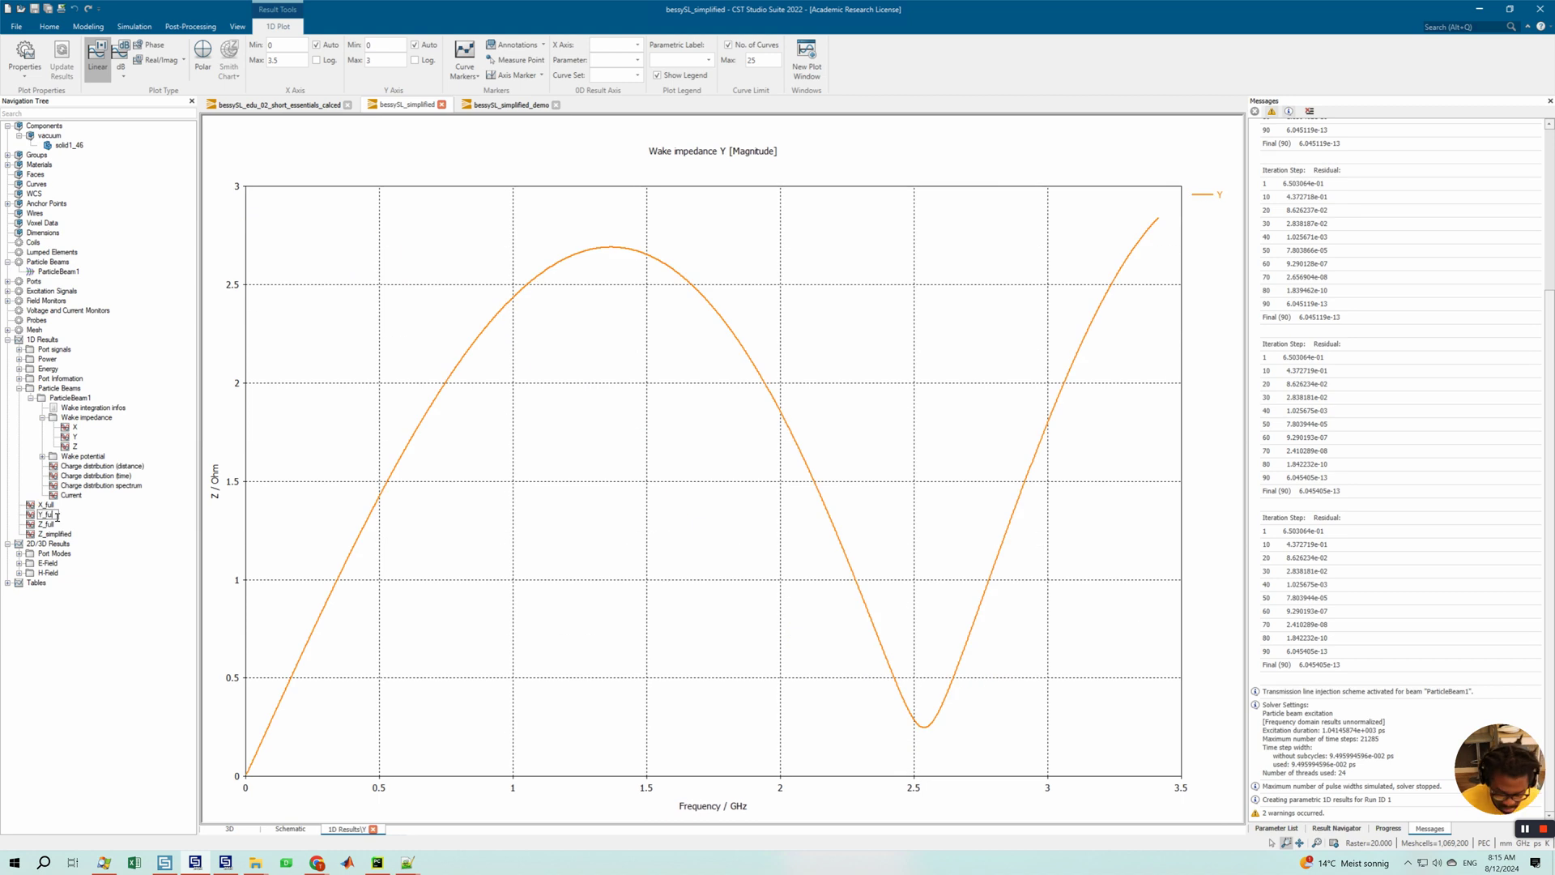
{"action": "key", "text": "Return"}
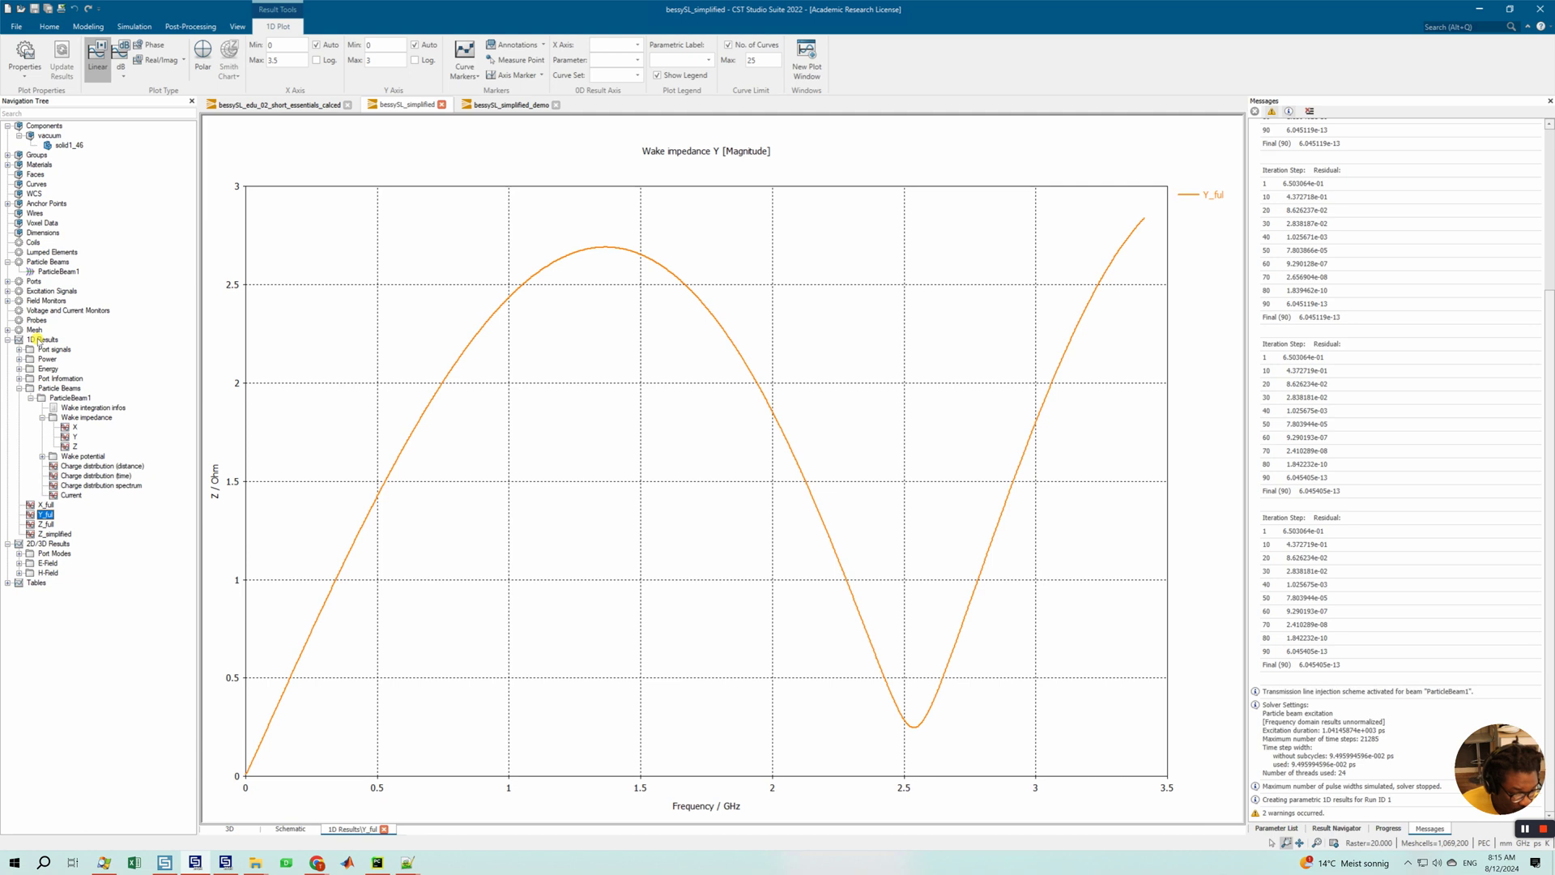
- Paste the simplified model's X and Y curves into the 1D Results and plot X against X_full, and Y against Y_ful
{"action": "right_click", "coordinate": [39, 341]}
{"action": "left_click", "coordinate": [64, 389]}
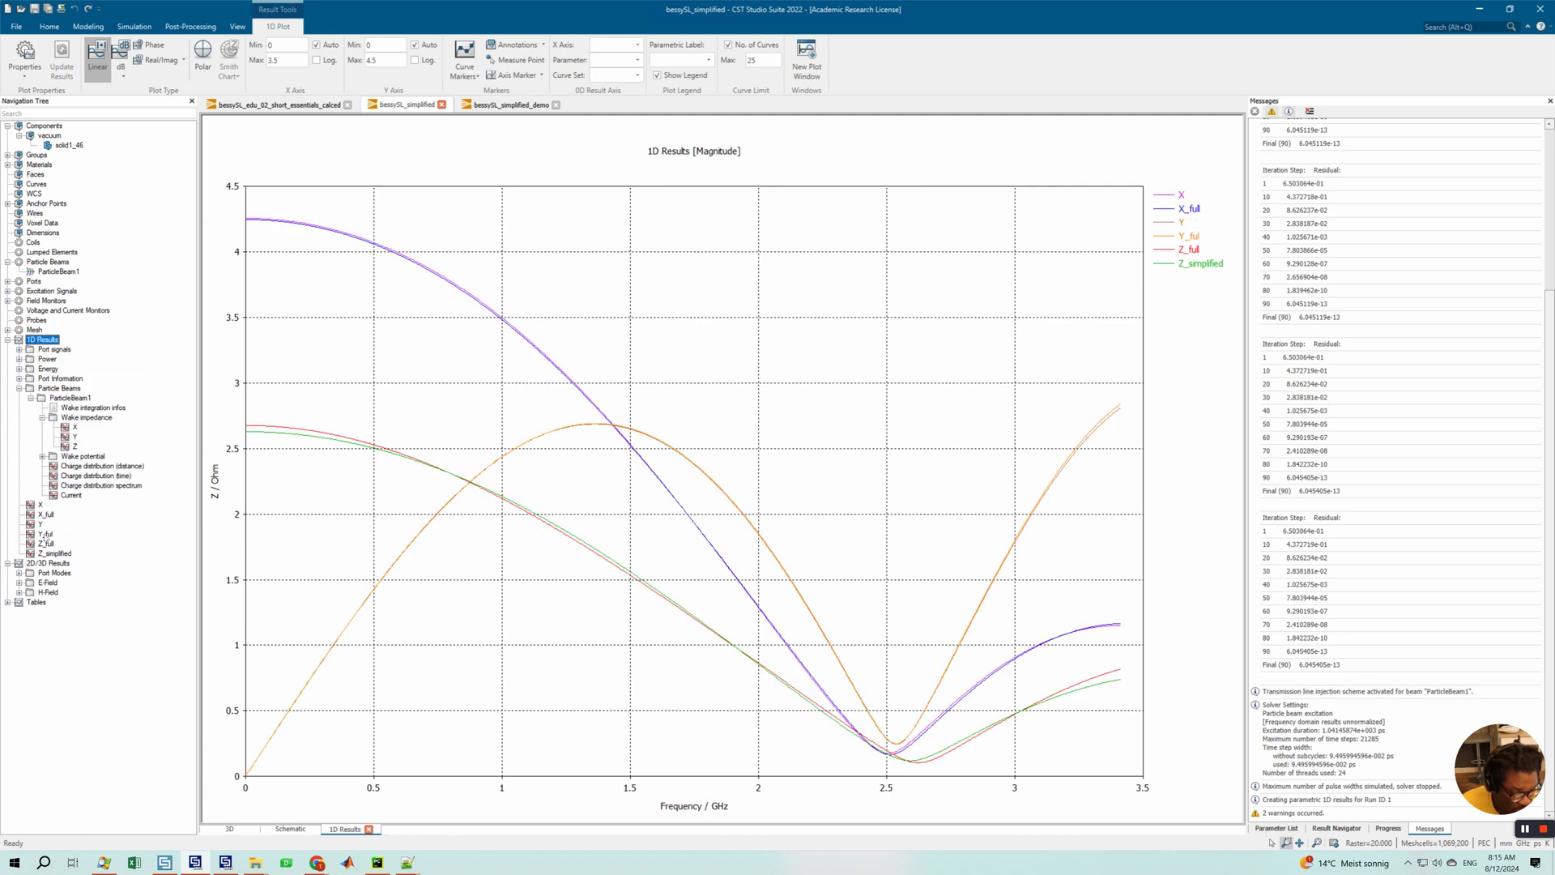
{"action": "left_click", "coordinate": [41, 505]}
{"action": "left_click", "coordinate": [45, 515], "text": "ctrl"}
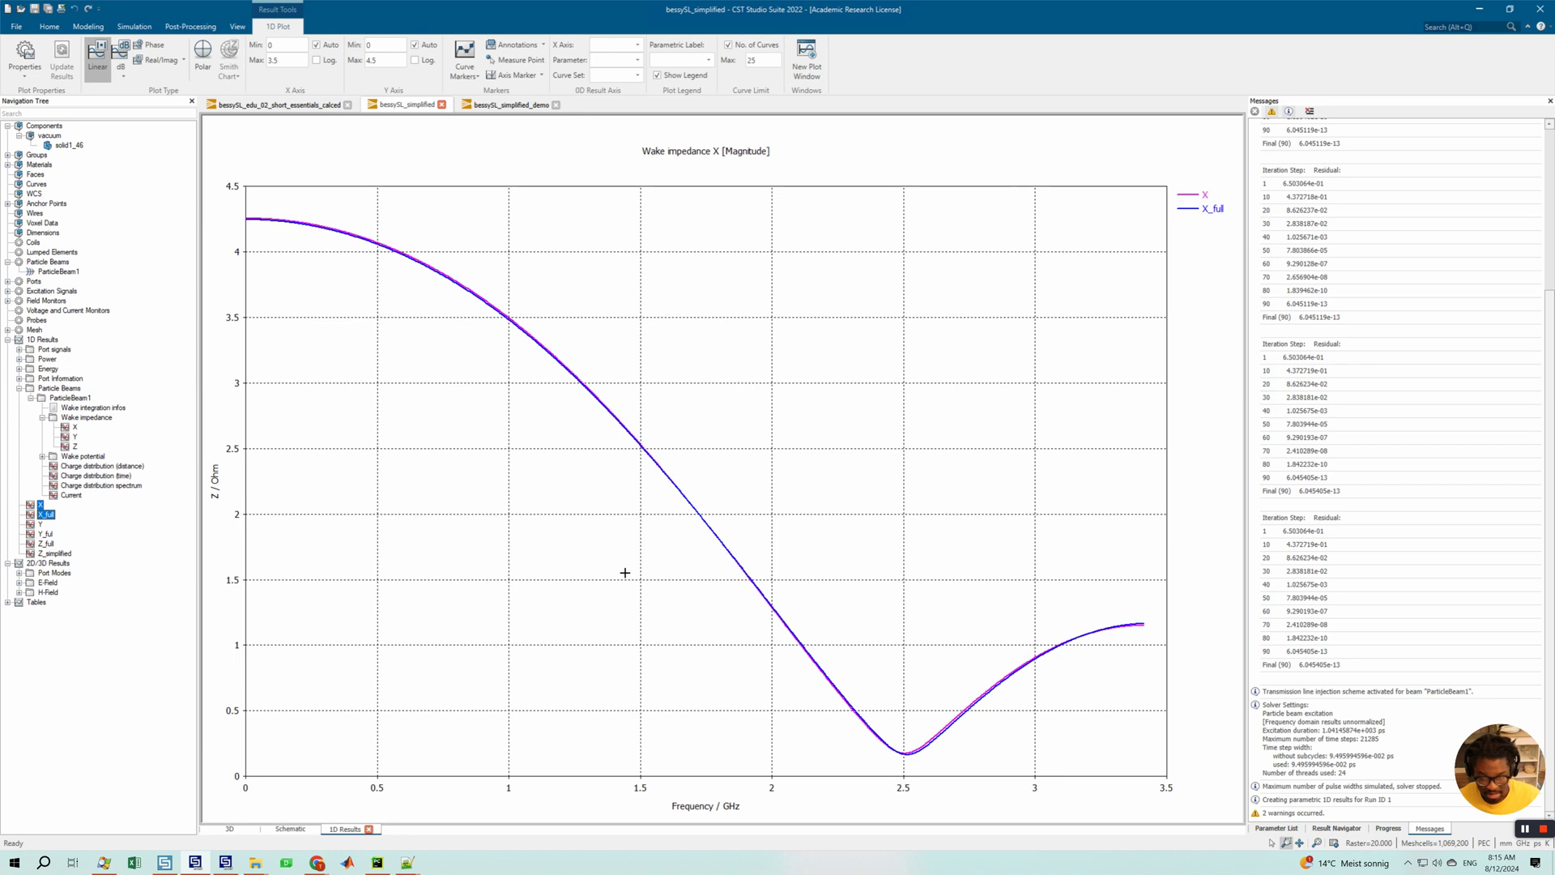
{"action": "left_click", "coordinate": [42, 525]}
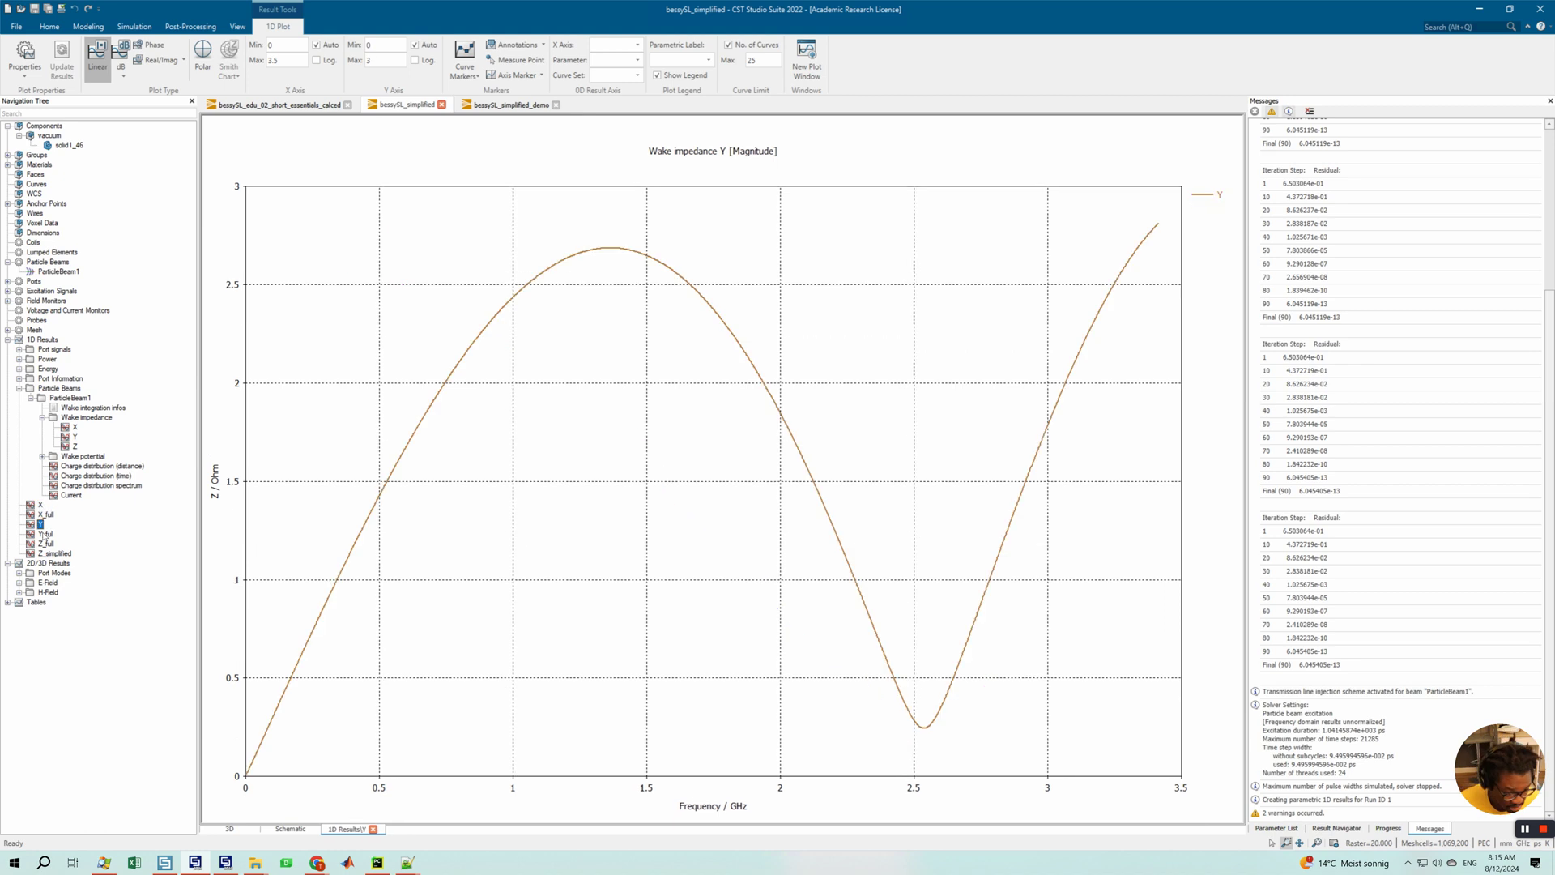
{"action": "left_click", "coordinate": [45, 534], "text": "ctrl"}
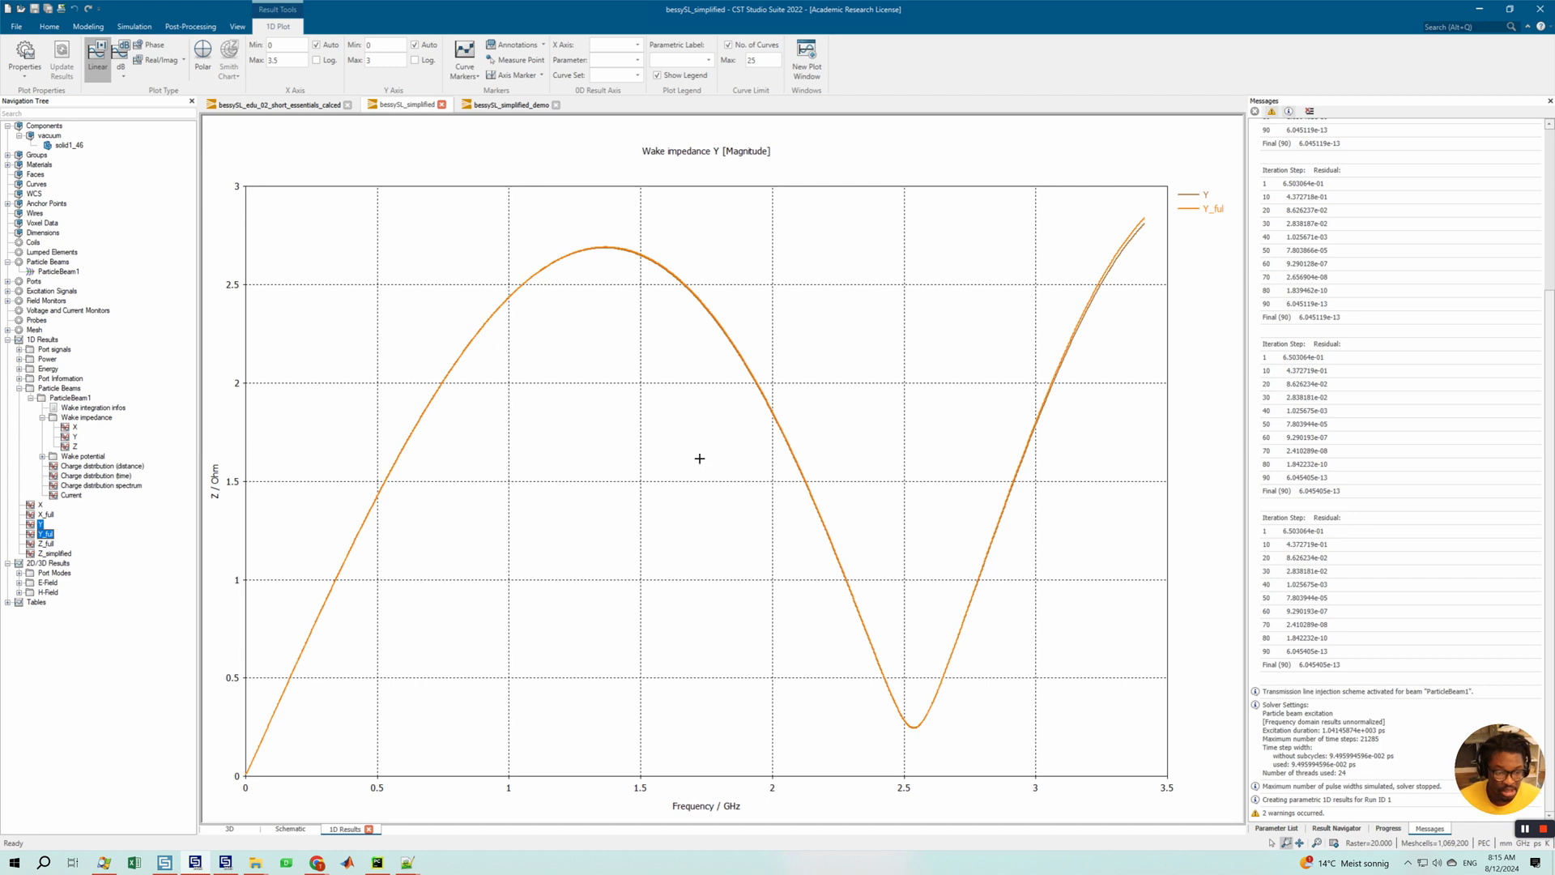
- Read the wake integration infos of ParticleBeam1 in bessySL_simplified_demo and close them
{"action": "left_click", "coordinate": [502, 105]}
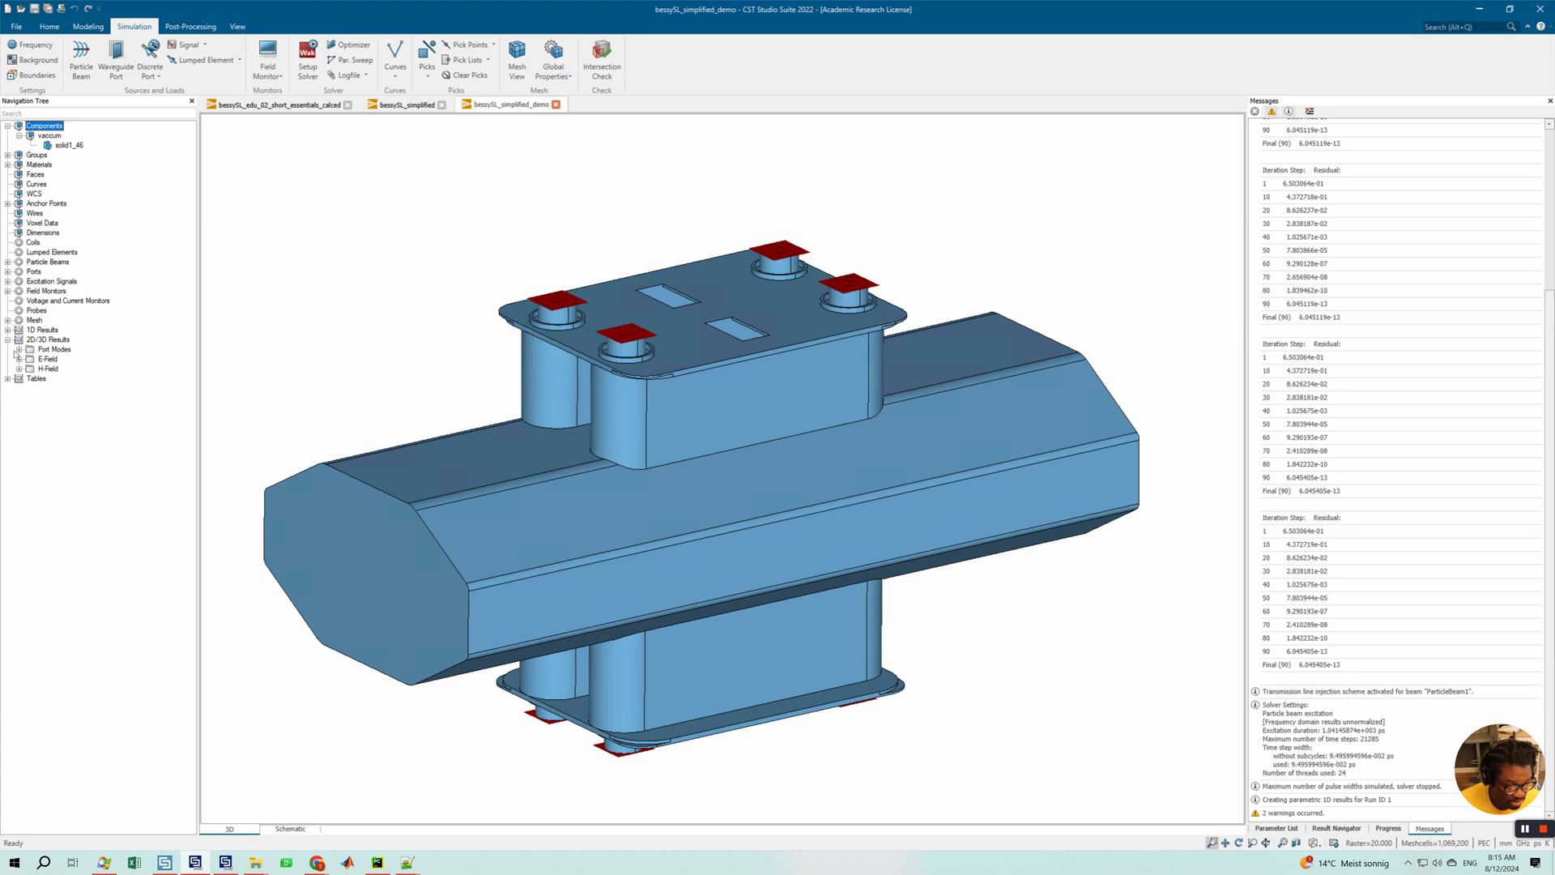
{"action": "left_click", "coordinate": [7, 329]}
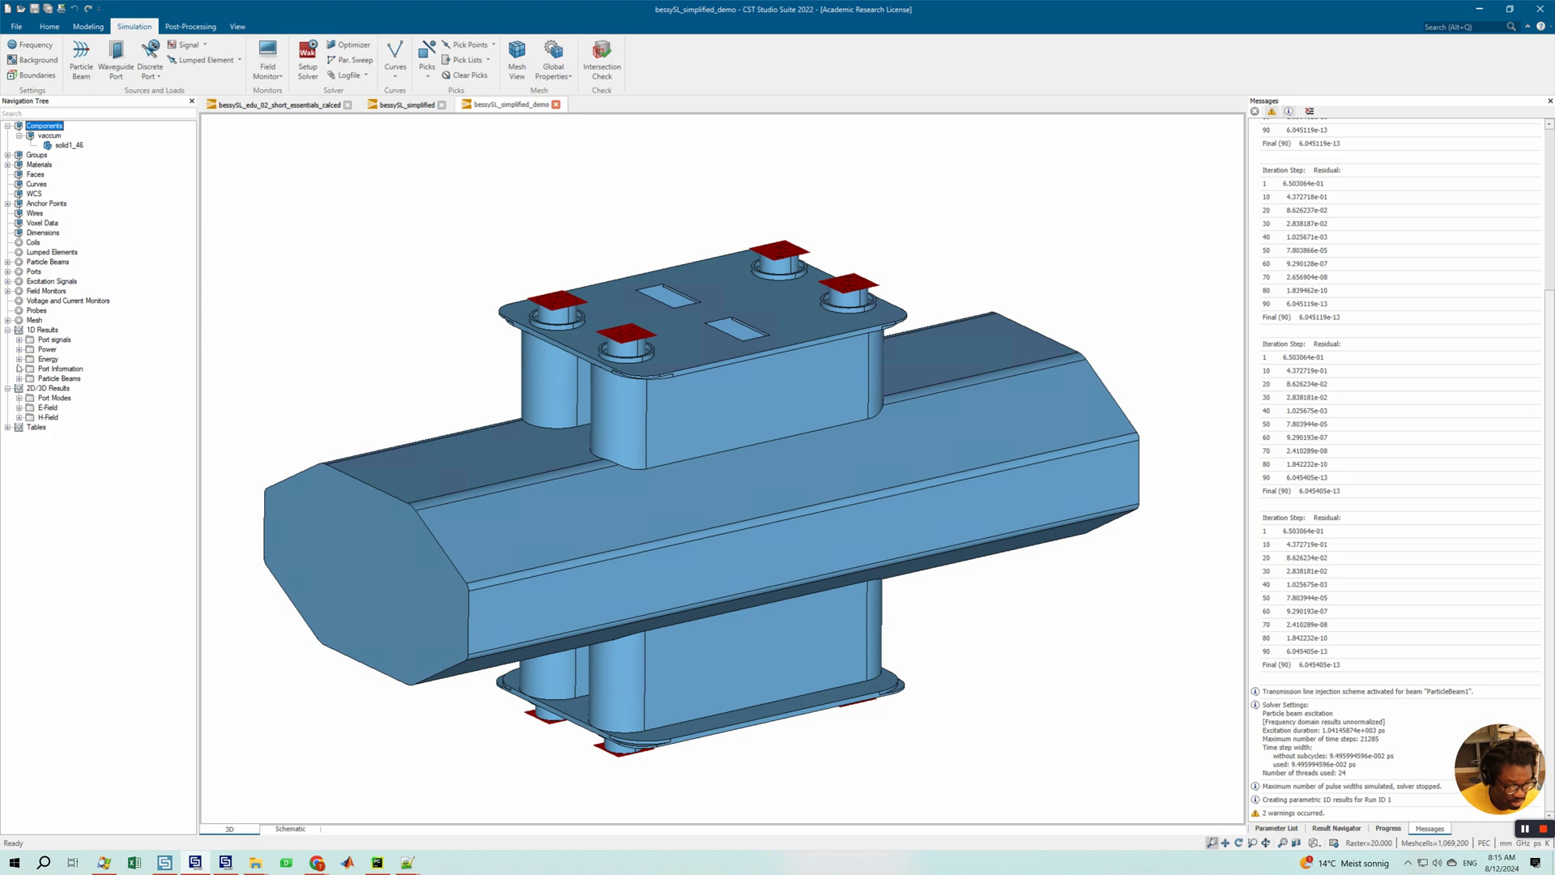
{"action": "left_click", "coordinate": [19, 378]}
{"action": "left_click", "coordinate": [30, 387]}
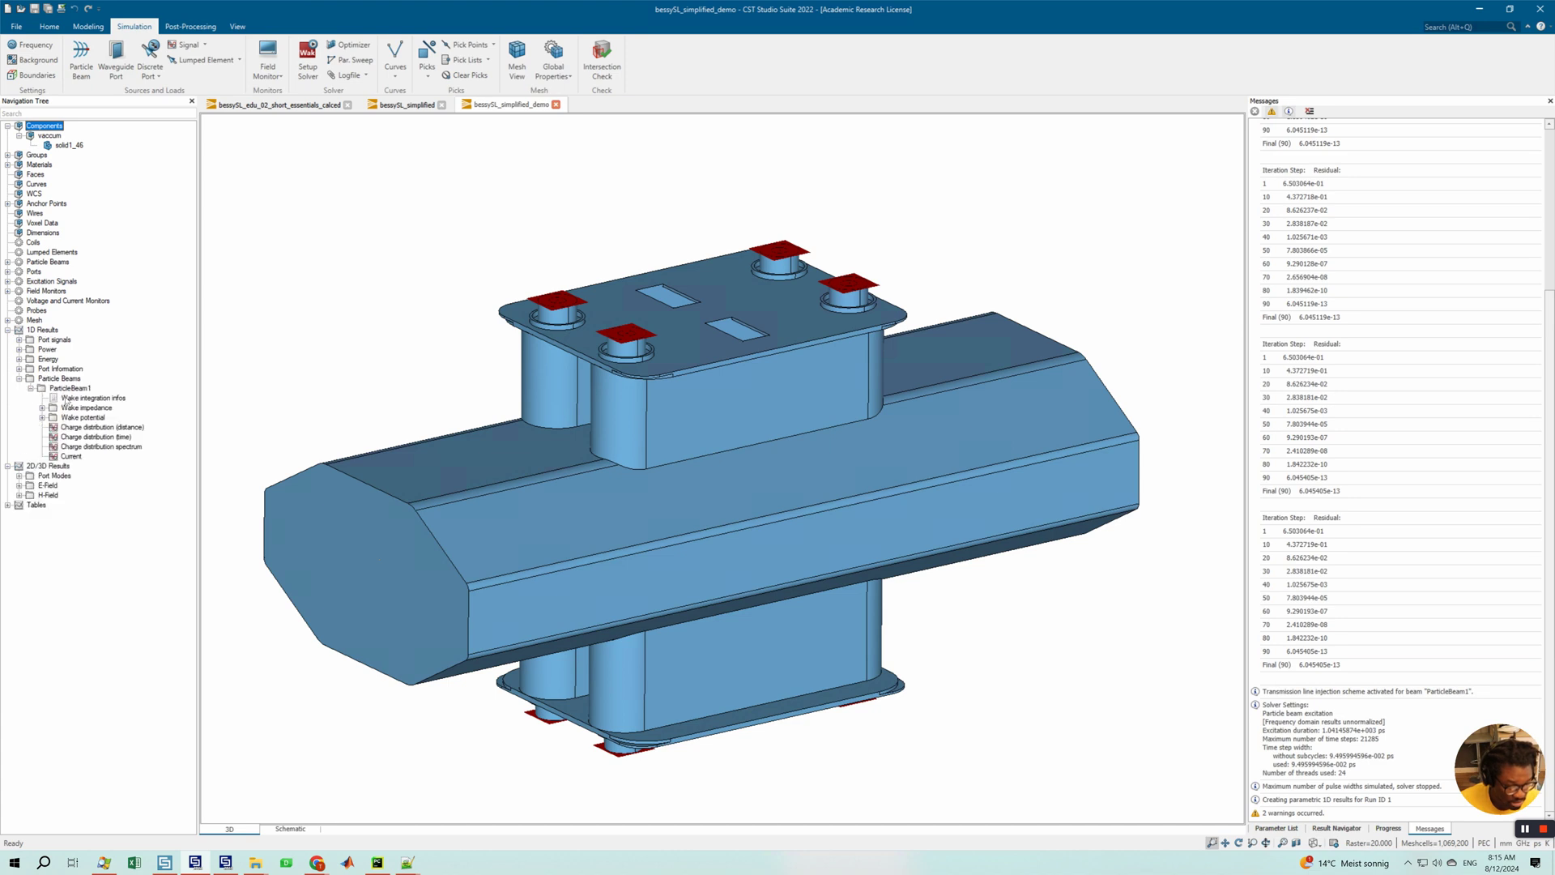
{"action": "double_click", "coordinate": [71, 398]}
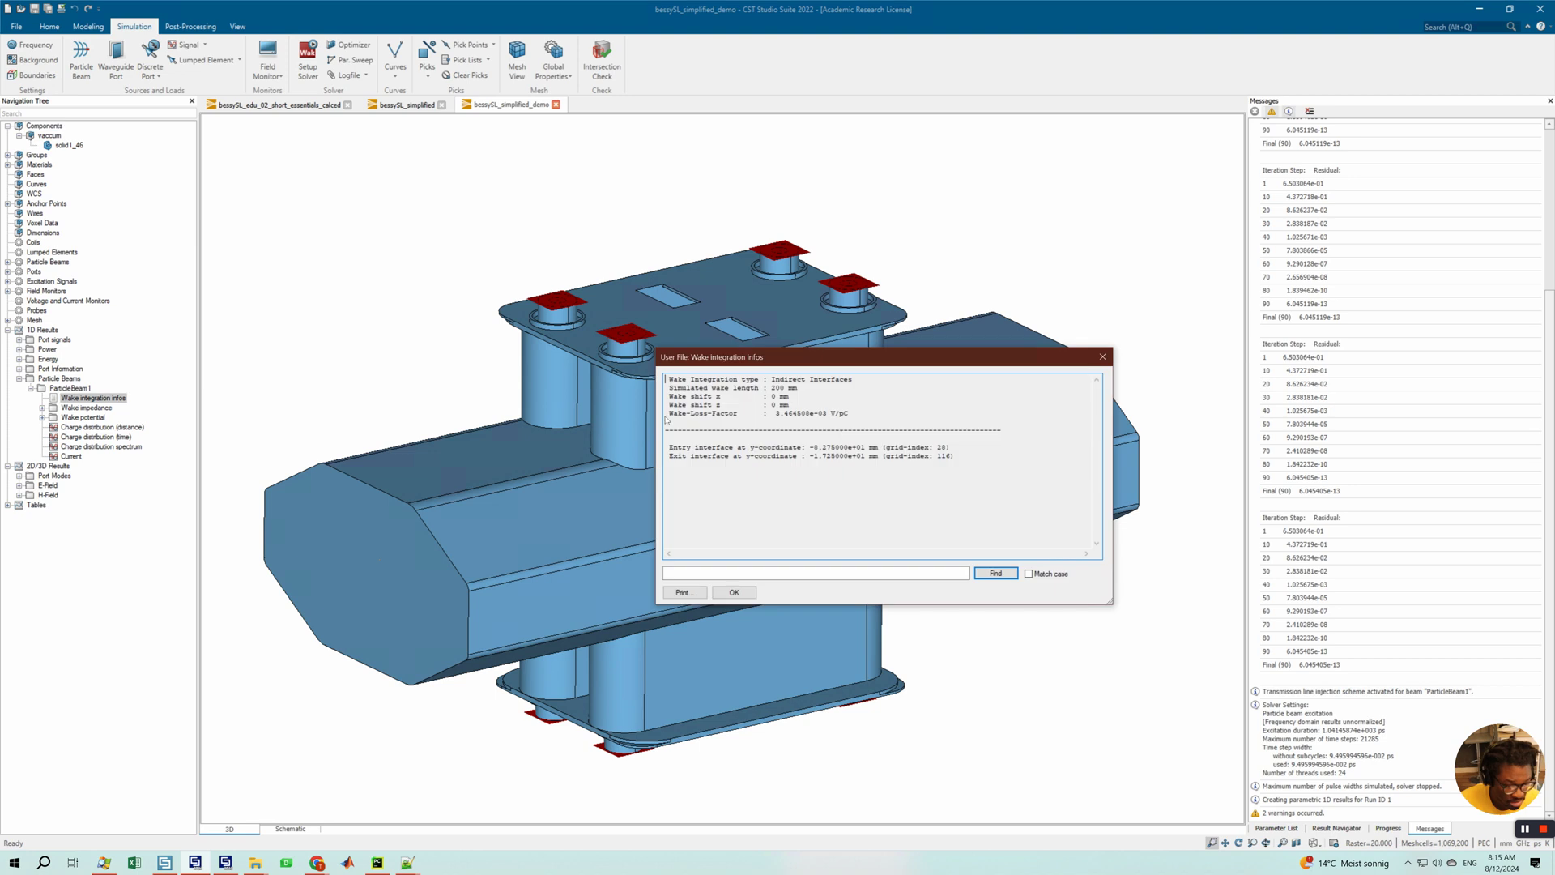
{"action": "left_click", "coordinate": [1102, 356]}
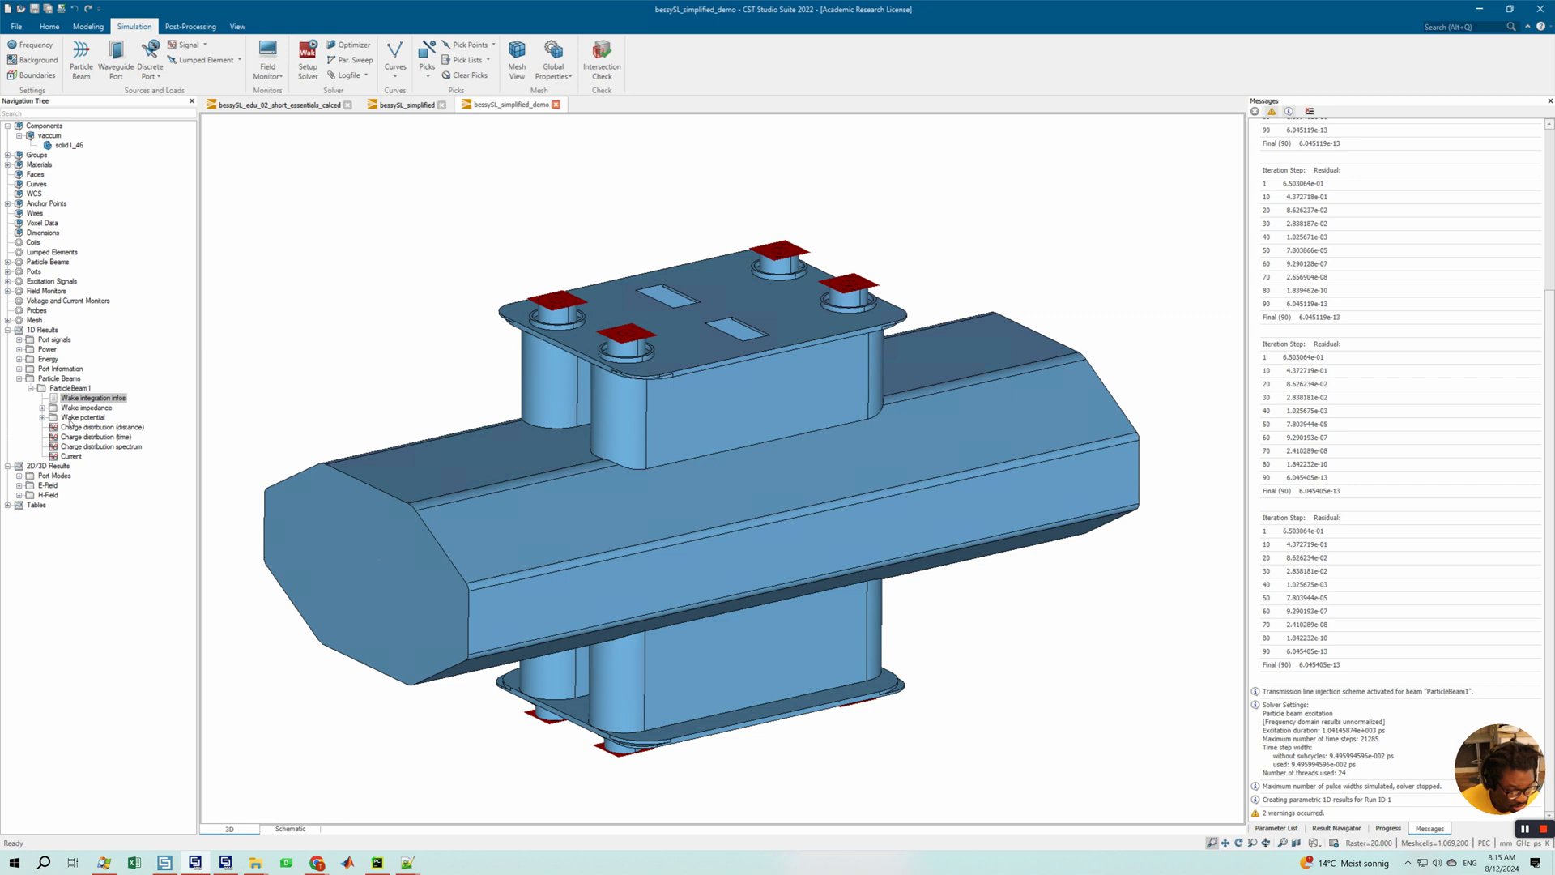
- Plot the Z wake impedance of ParticleBeam1 in bessySL_simplified_demo
{"action": "left_click", "coordinate": [42, 408]}
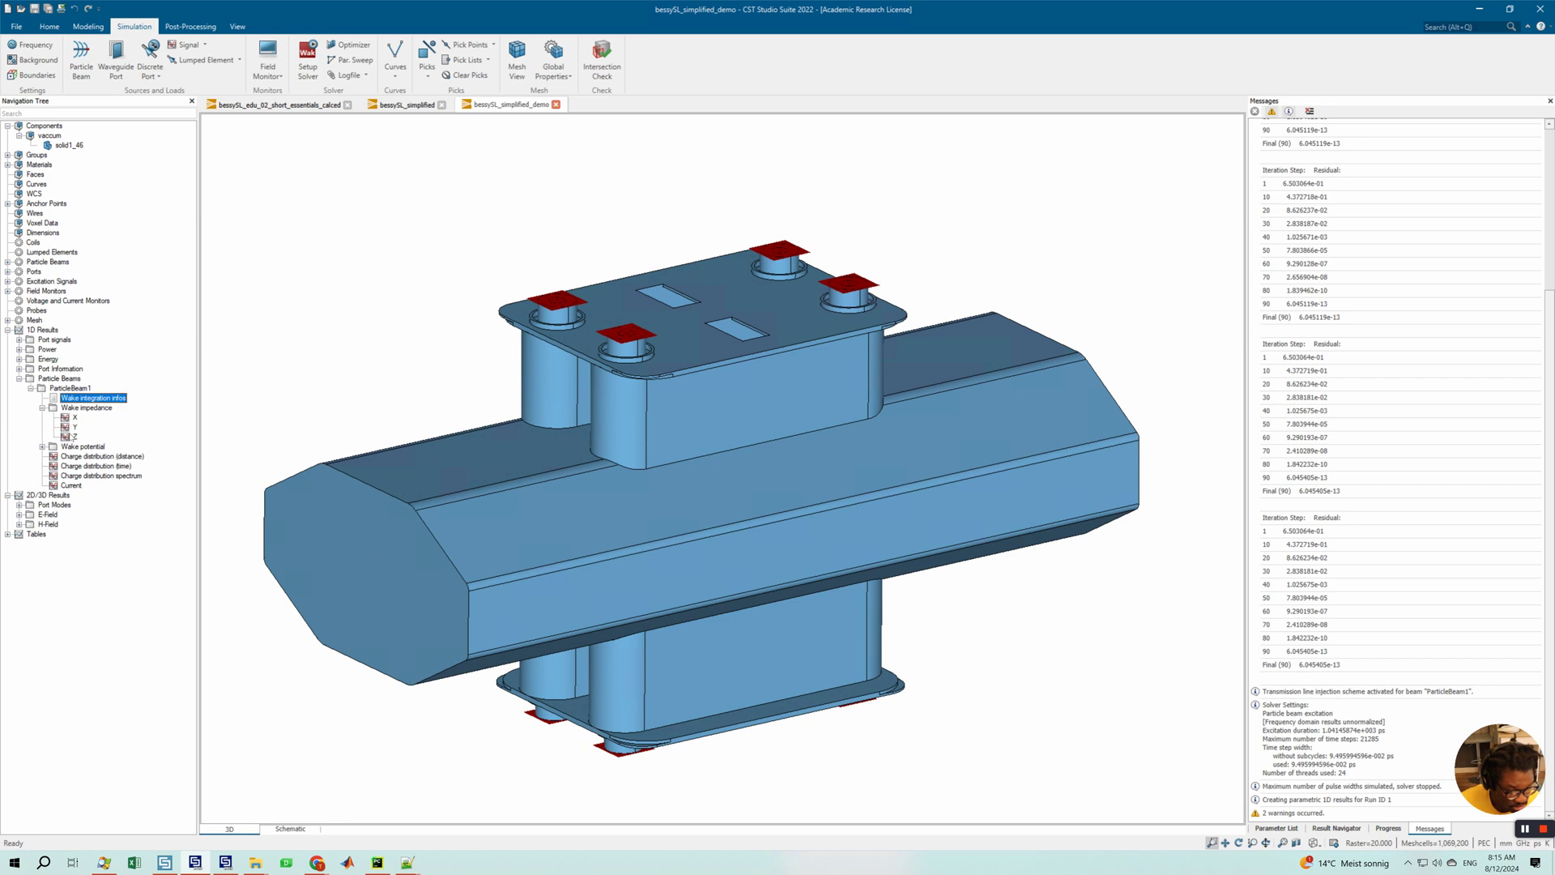
{"action": "left_click", "coordinate": [68, 436]}
{"action": "left_click", "coordinate": [72, 427]}
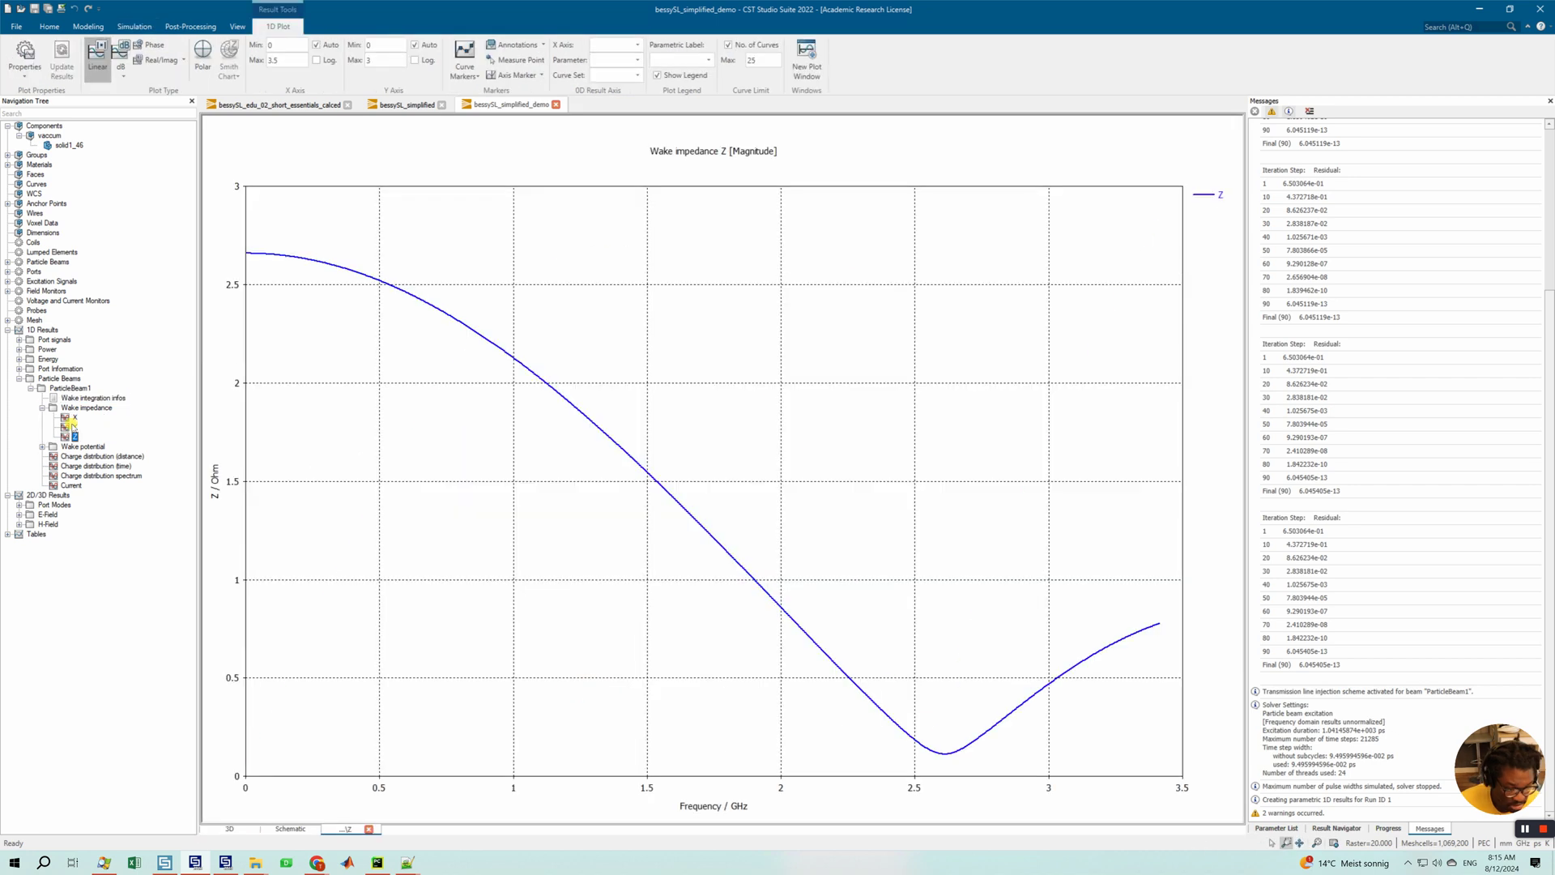
- Return to bessySL_edu_02_short_essentials_calced and show its 3D model
{"action": "left_click", "coordinate": [401, 105]}
{"action": "left_click", "coordinate": [290, 102]}
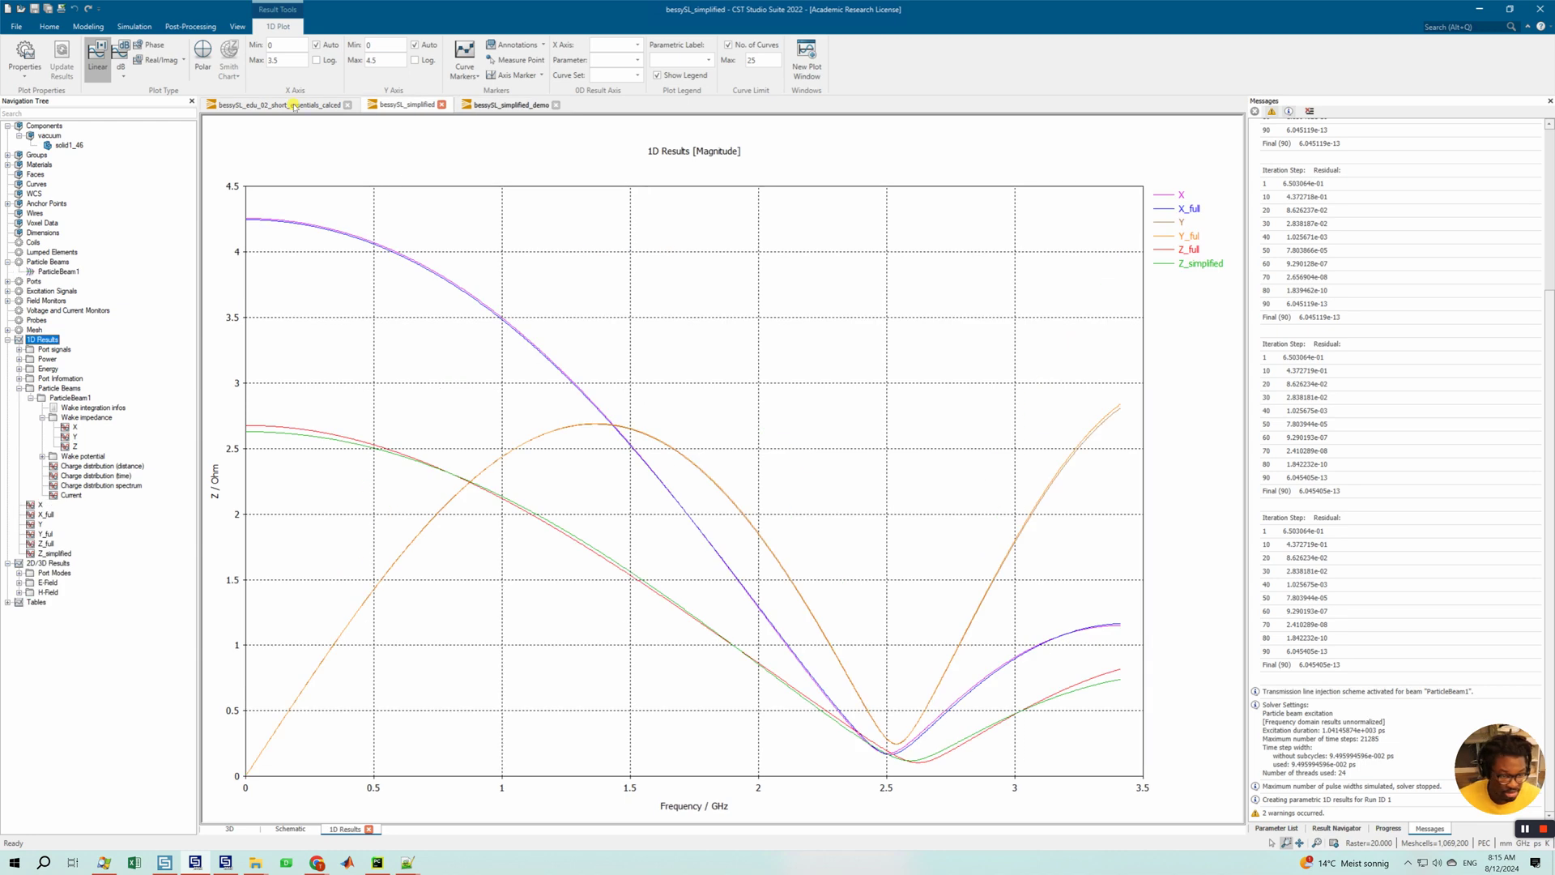
{"action": "left_click", "coordinate": [229, 829]}
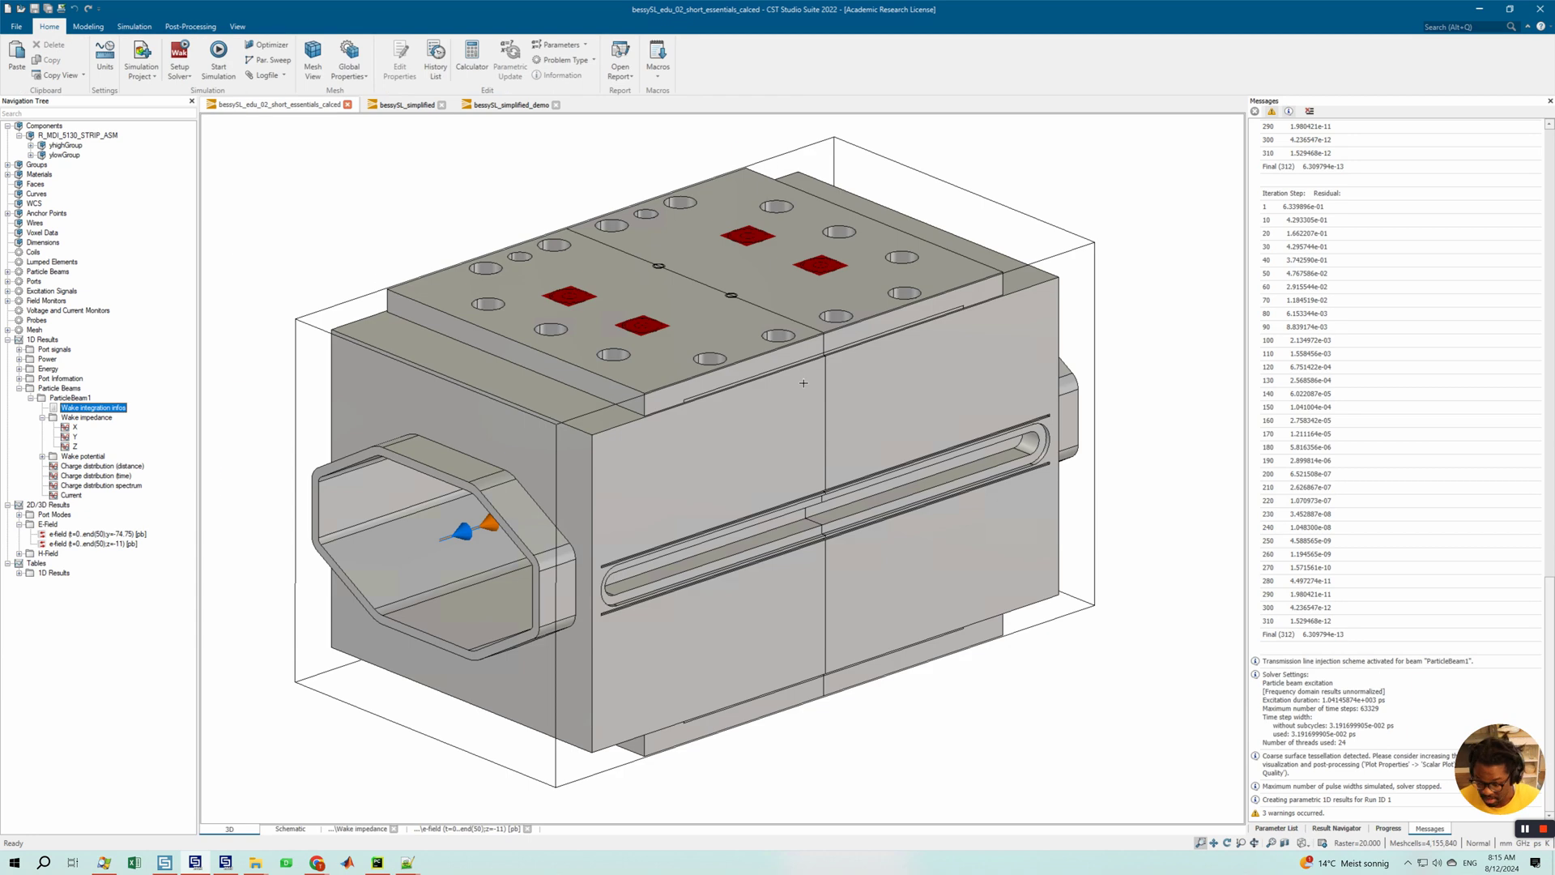
- Examine the available import formats for 3D files without importing anything
{"action": "left_click", "coordinate": [134, 26]}
{"action": "left_click", "coordinate": [88, 26]}
{"action": "left_click", "coordinate": [48, 63]}
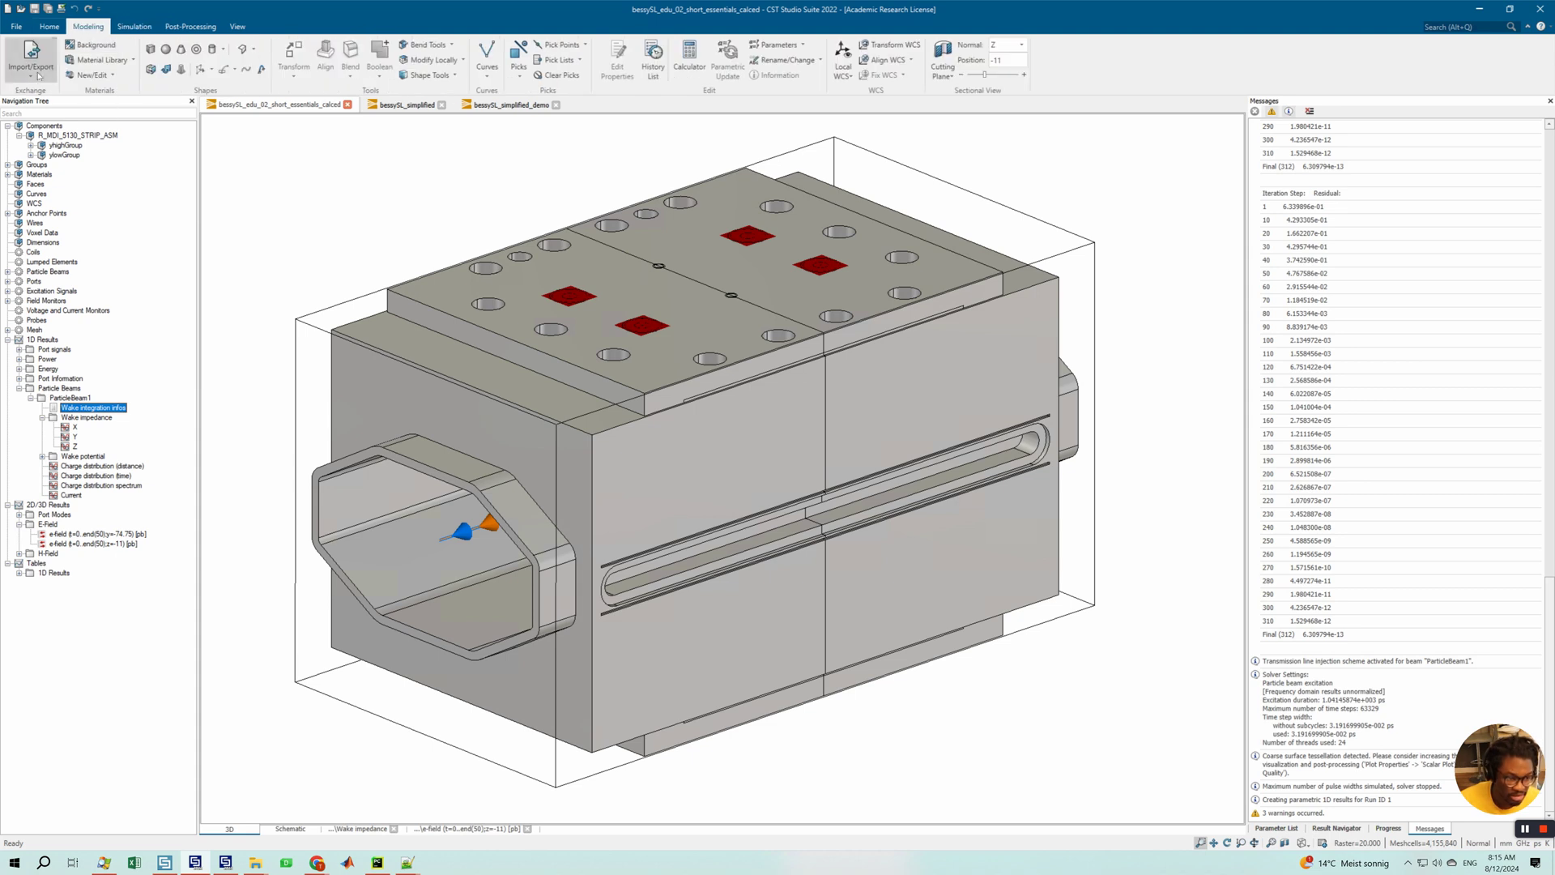
{"action": "mouse_move", "coordinate": [49, 118]}
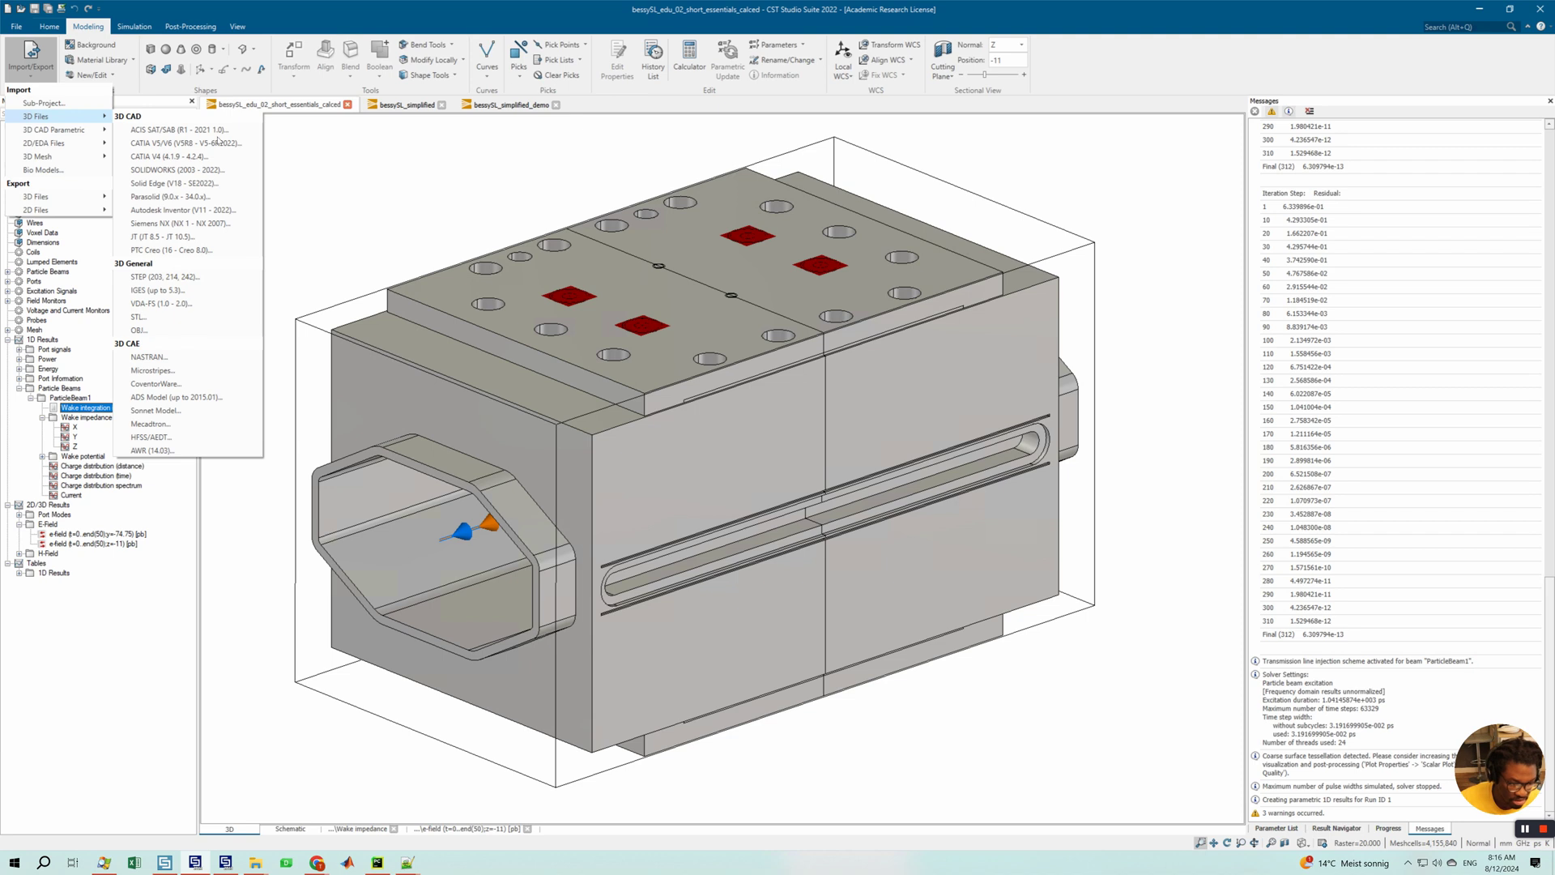
{"action": "left_click", "coordinate": [716, 329]}
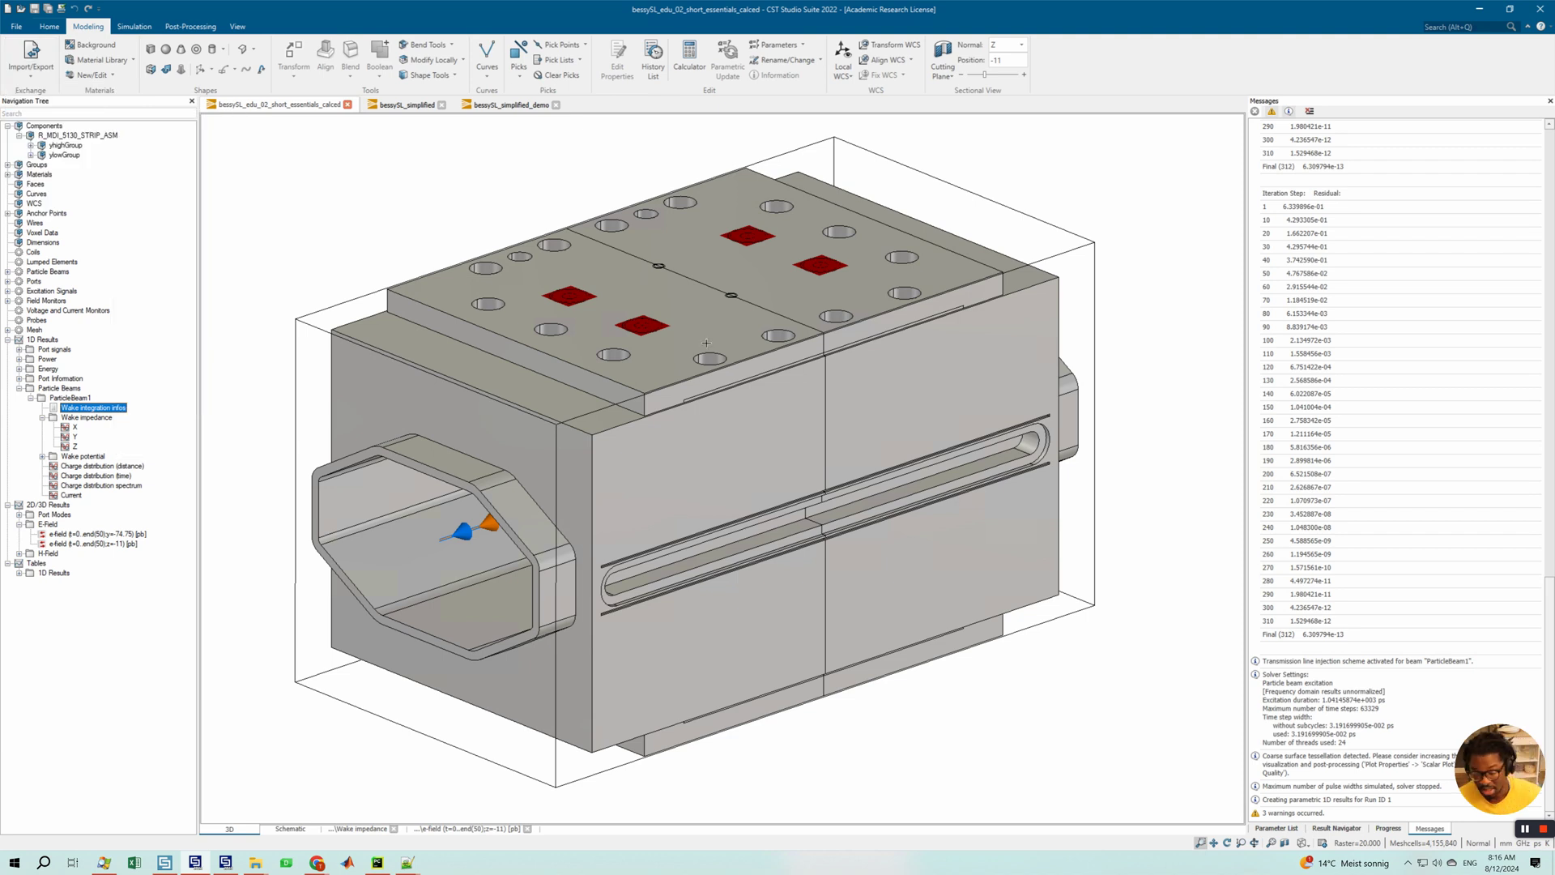